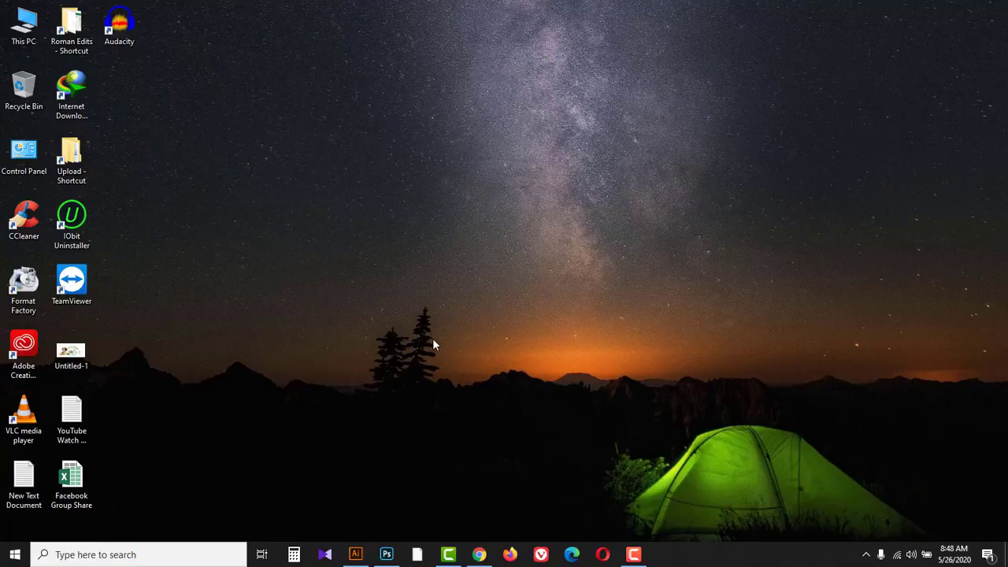
# Step: Switch to Photoshop and close the MENU CARD.psd document without saving its changes
pyautogui.click(390, 553)
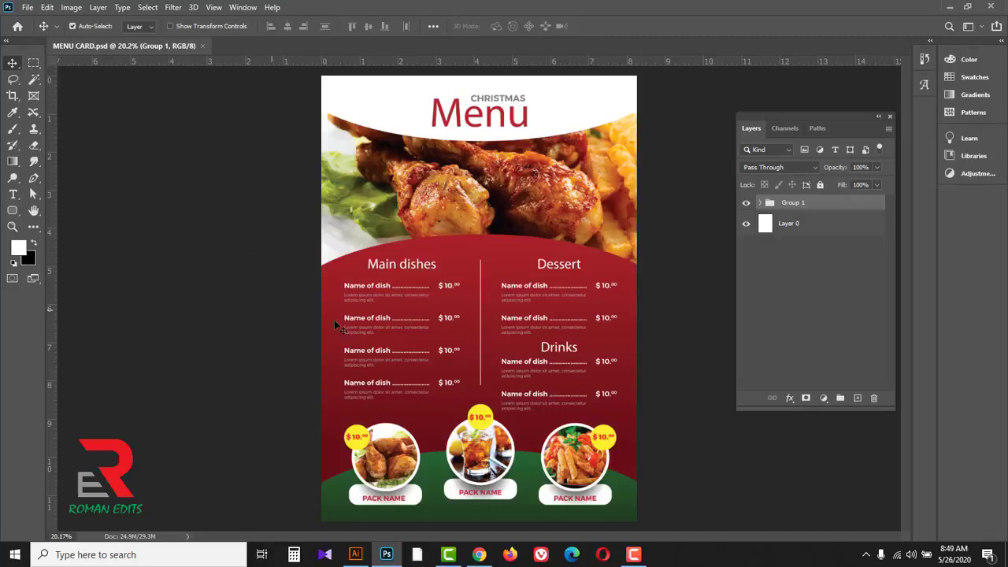
pyautogui.click(746, 203)
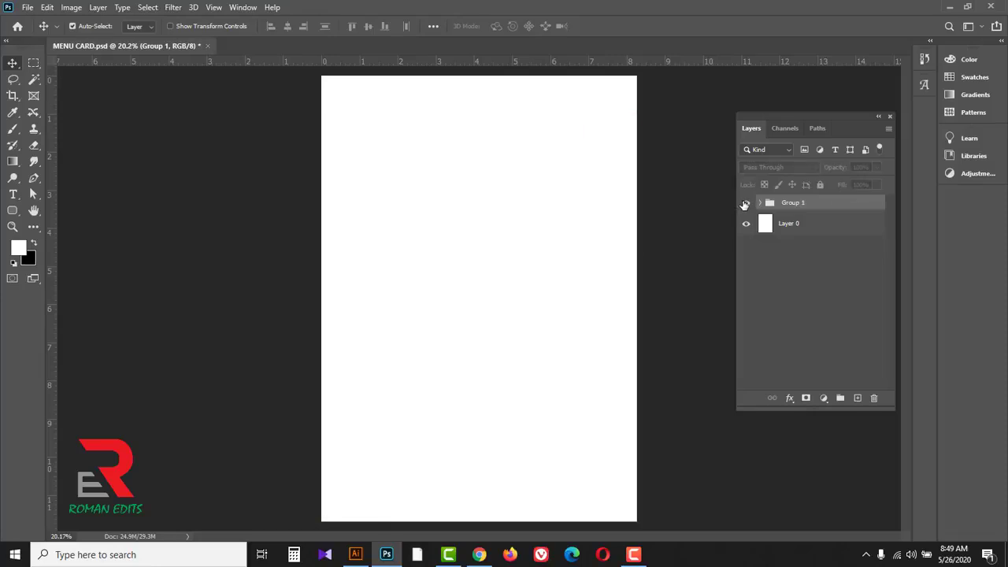
pyautogui.click(746, 203)
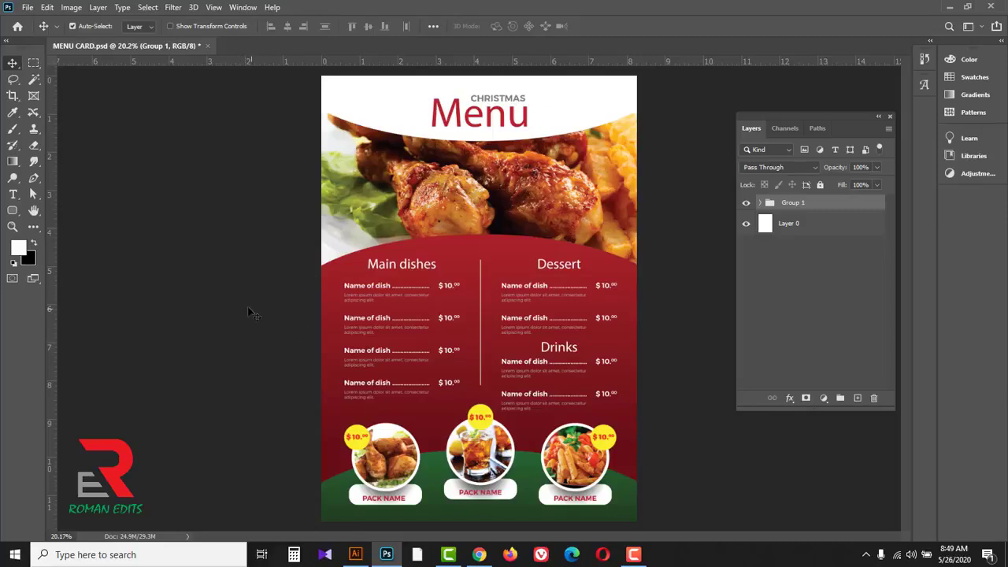
pyautogui.click(206, 46)
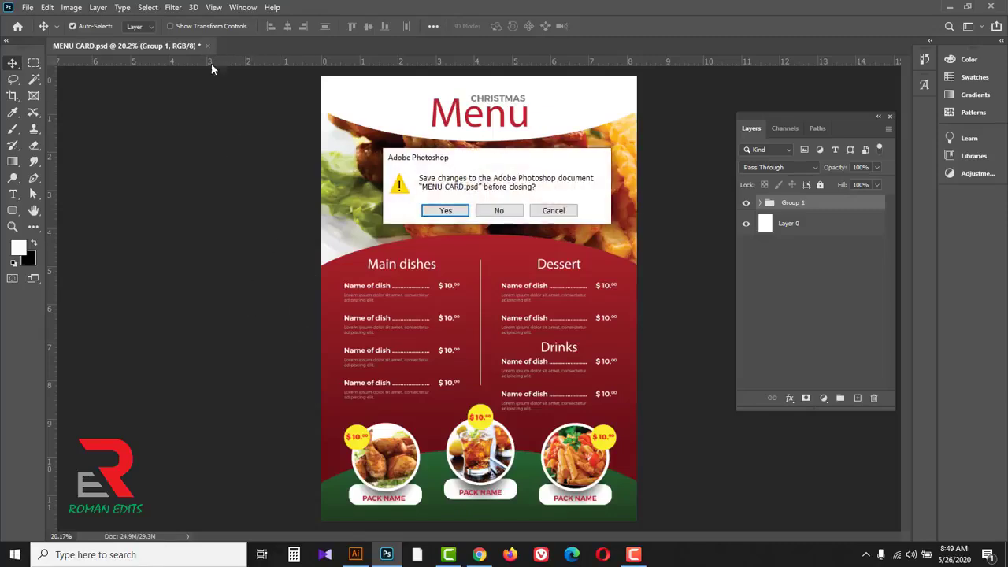
pyautogui.click(496, 212)
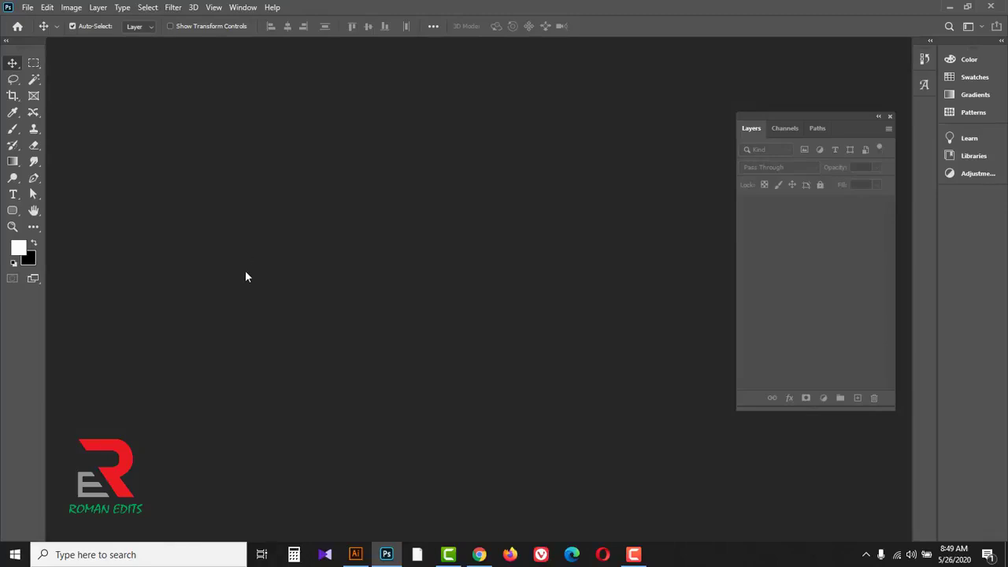
# Step: Create a new portrait A4 print document in inches, 8.268 x 11.693, at 300 pixels per inch in RGB Color with white background
pyautogui.click(27, 8)
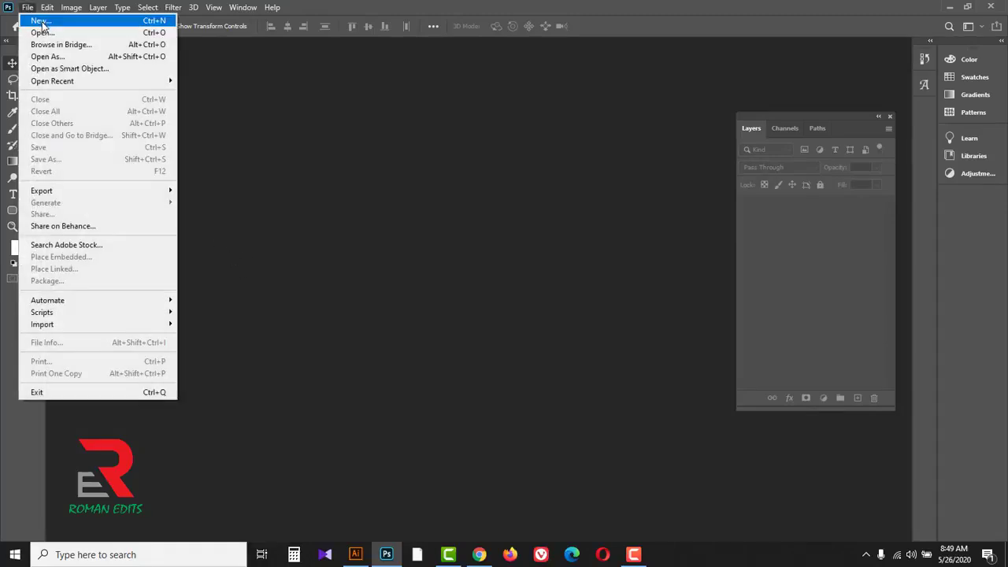
pyautogui.click(42, 26)
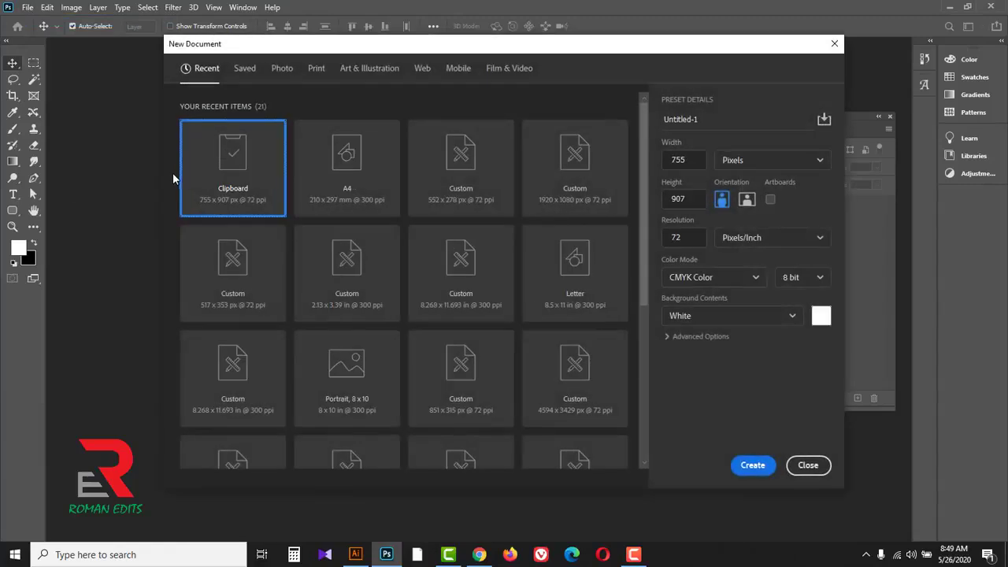
pyautogui.click(316, 70)
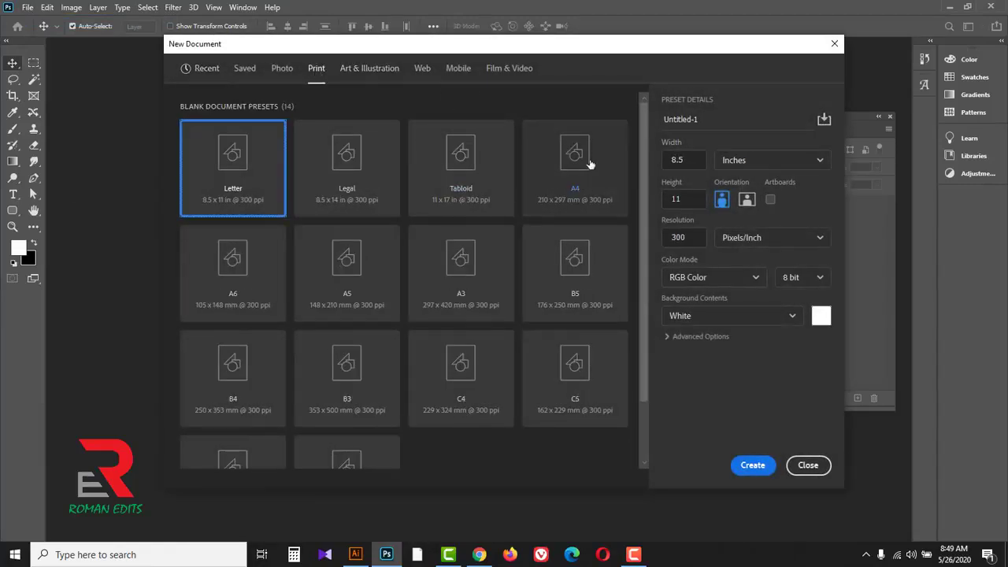
pyautogui.click(579, 169)
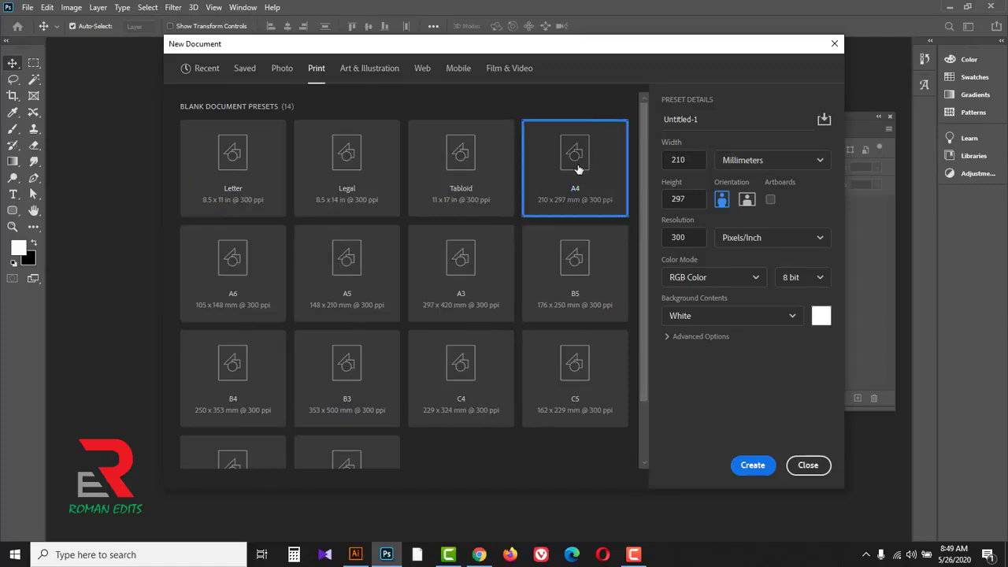
pyautogui.click(818, 162)
pyautogui.click(732, 205)
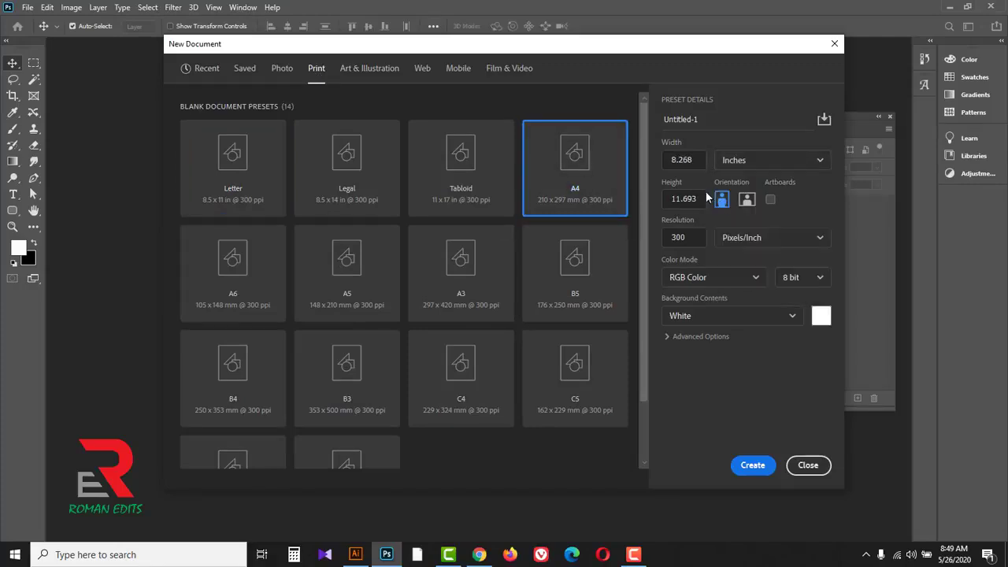
pyautogui.moveTo(665, 160); pyautogui.dragTo(706, 161)
pyautogui.doubleClick(696, 203)
pyautogui.moveTo(688, 240); pyautogui.dragTo(672, 246)
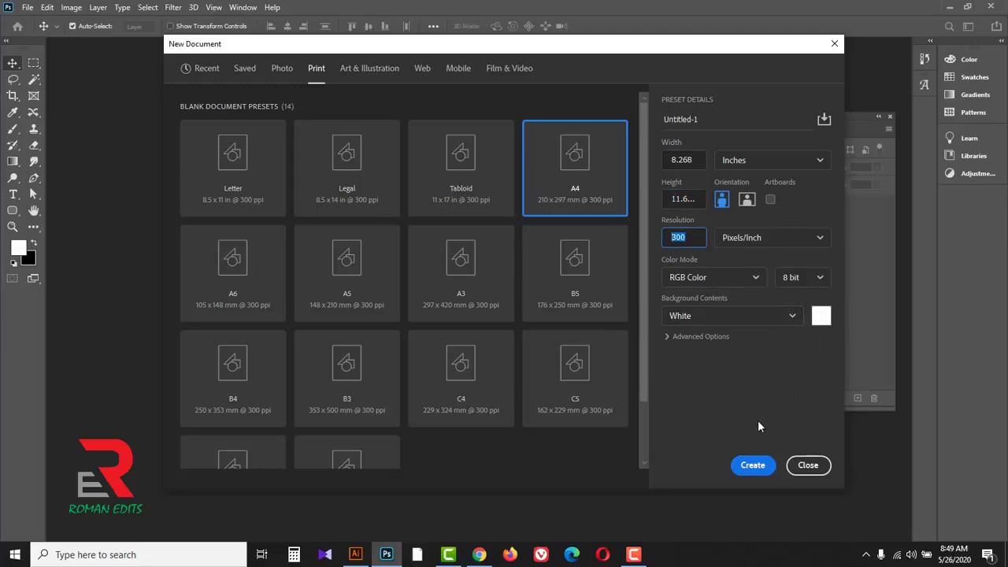
pyautogui.click(753, 465)
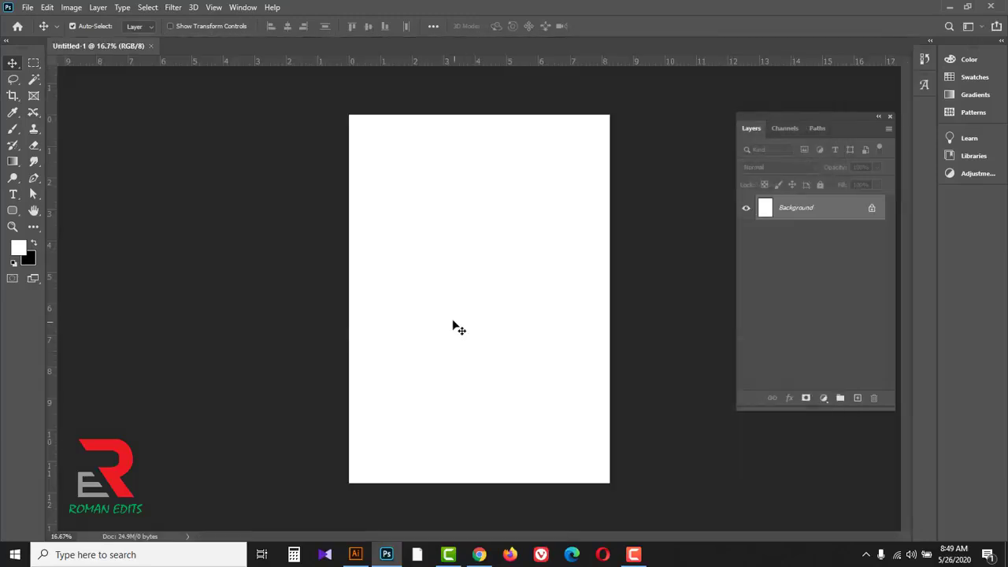
pyautogui.hotkey('ctrl', '0')
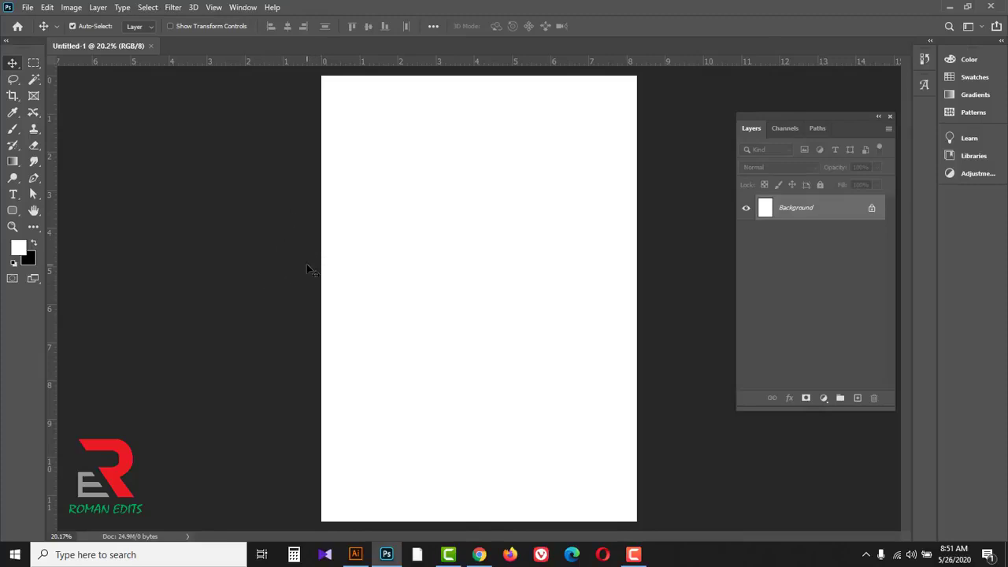
# Step: Extend the canvas by about 0.12 inches in width and height relative to its current size, with a red extension color
pyautogui.click(70, 8)
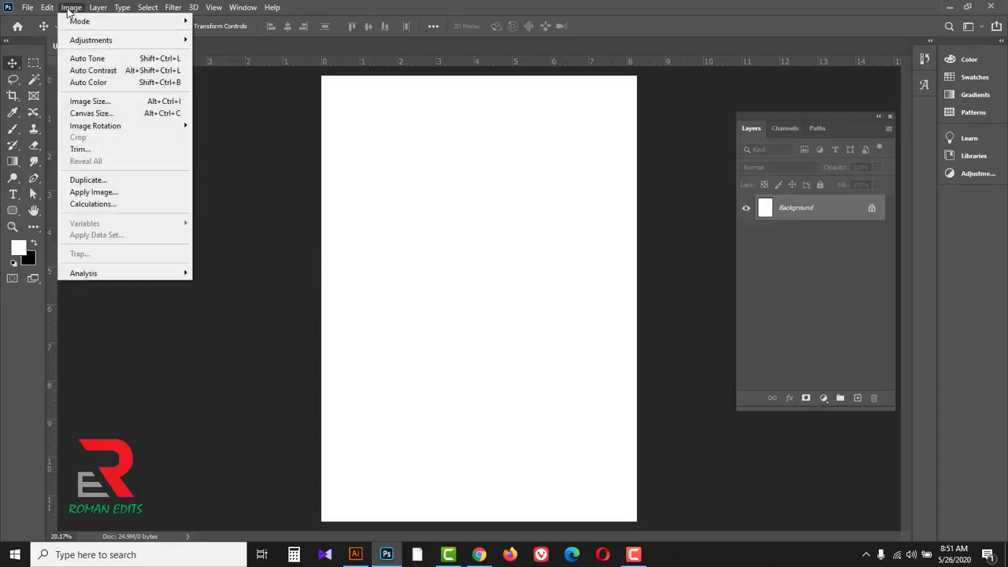
pyautogui.click(94, 116)
pyautogui.write('0.125')
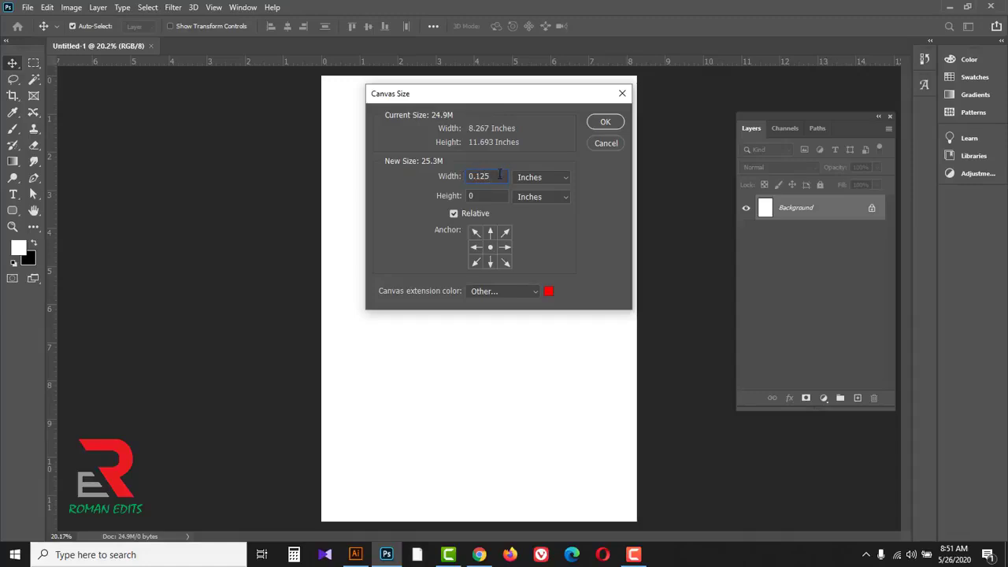
pyautogui.moveTo(500, 174); pyautogui.dragTo(458, 177)
pyautogui.press('Tab')
pyautogui.click(600, 122)
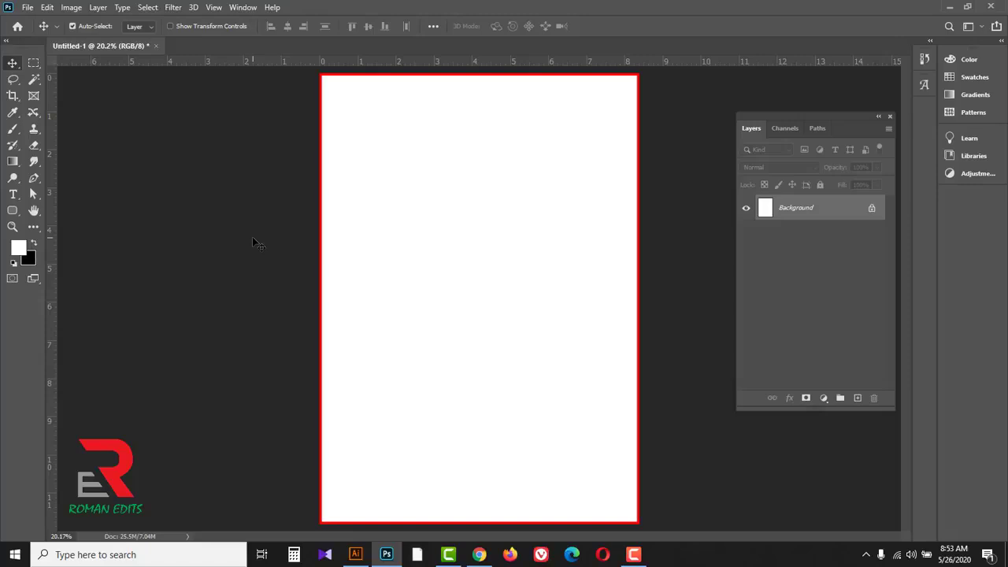
# Step: Select the white area inside the red border with the Magic Wand and add a new layer above the background
pyautogui.click(33, 80)
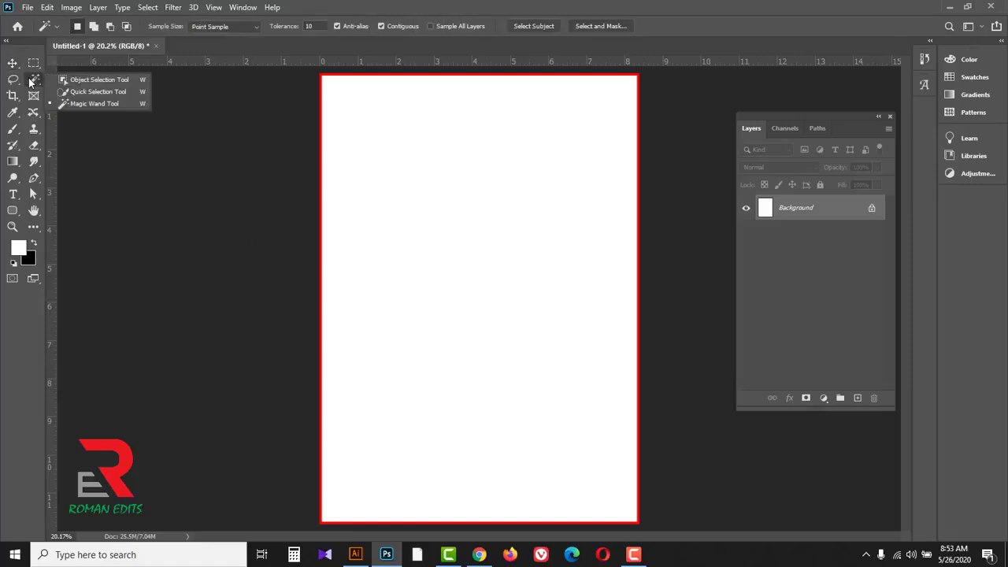
pyautogui.click(101, 104)
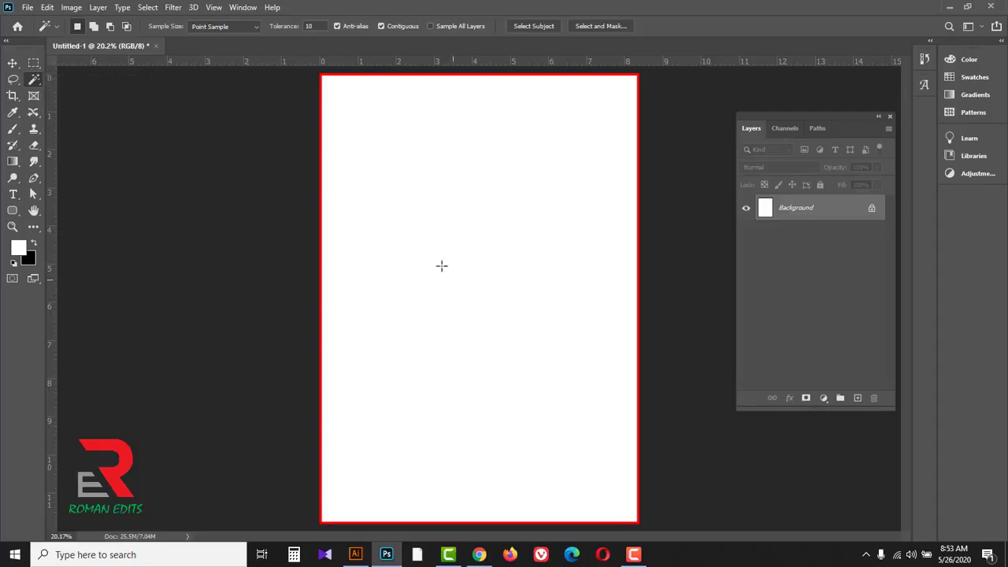
pyautogui.click(409, 268)
pyautogui.click(858, 398)
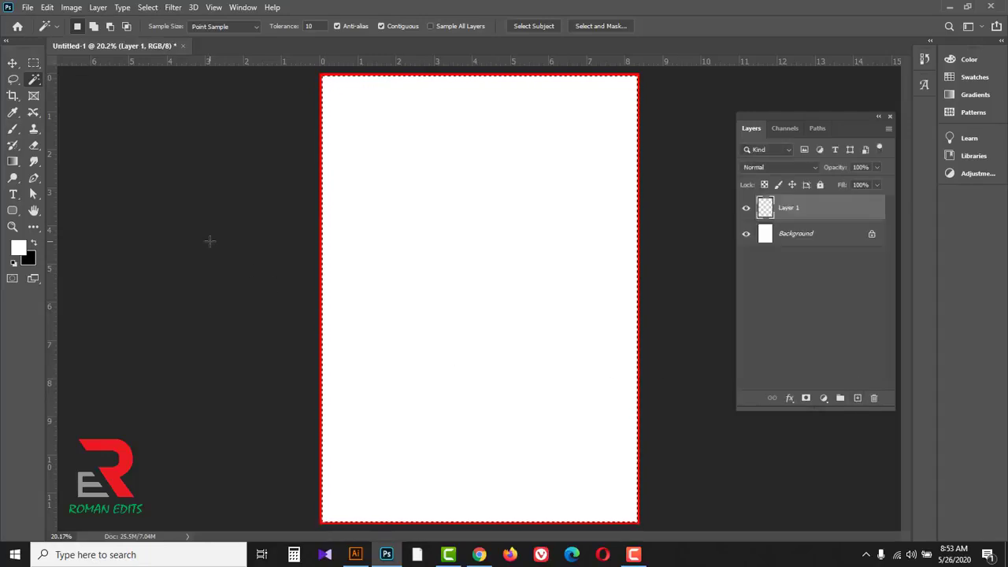
# Step: Stroke the selection on the new layer 0.5 in wide in dark blue, located inside, and clear the selection
pyautogui.click(47, 7)
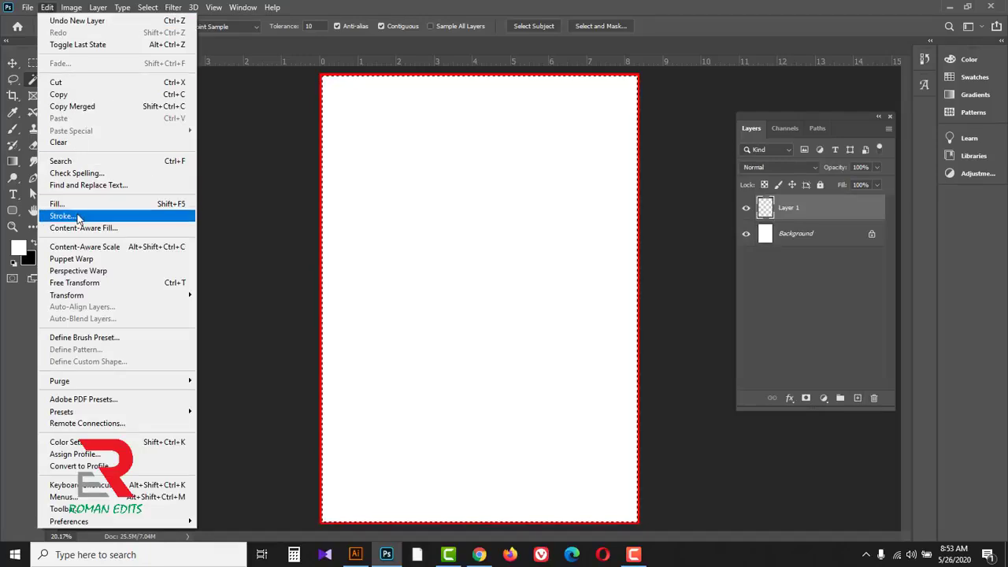
pyautogui.click(76, 215)
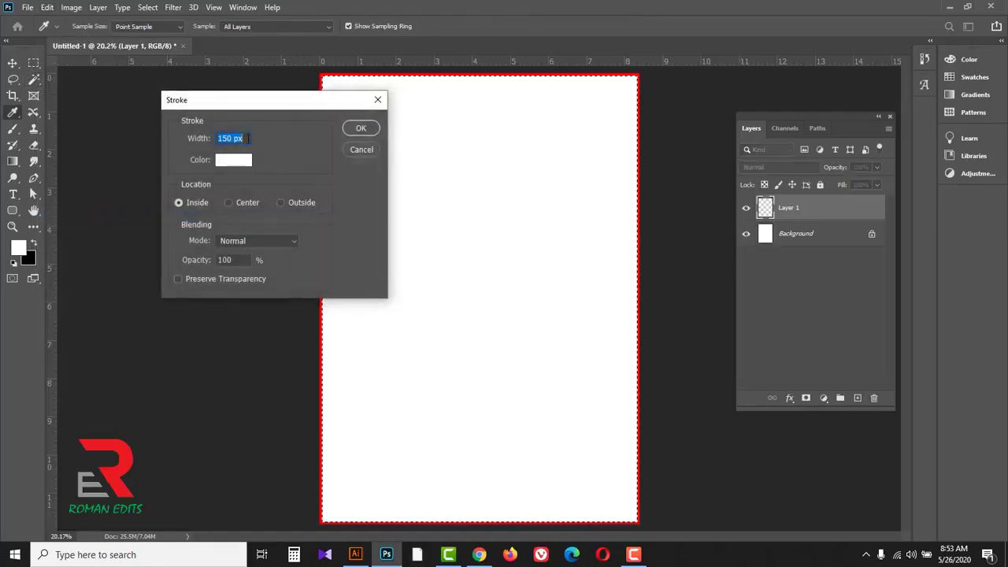
pyautogui.write('0.5 IN')
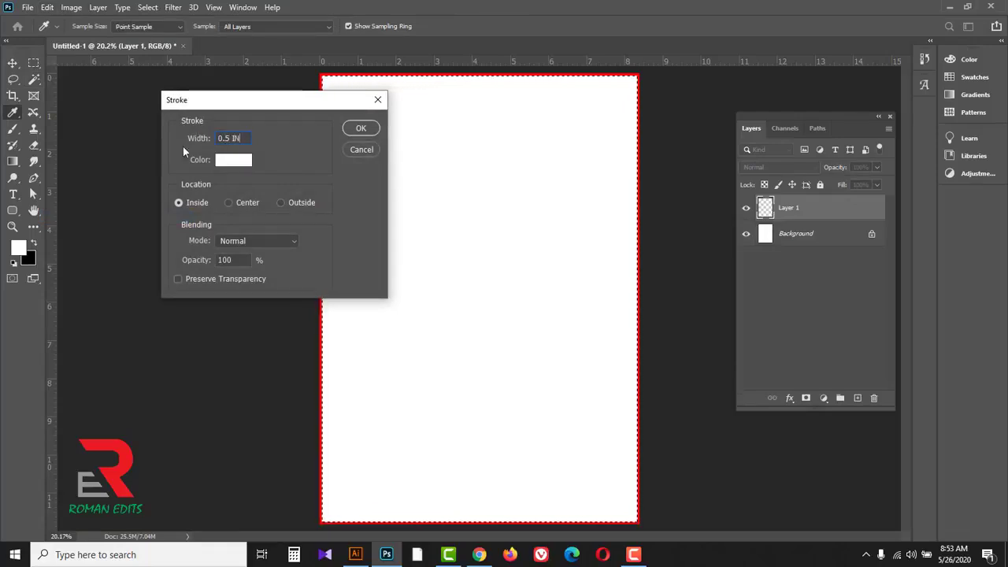
pyautogui.click(221, 162)
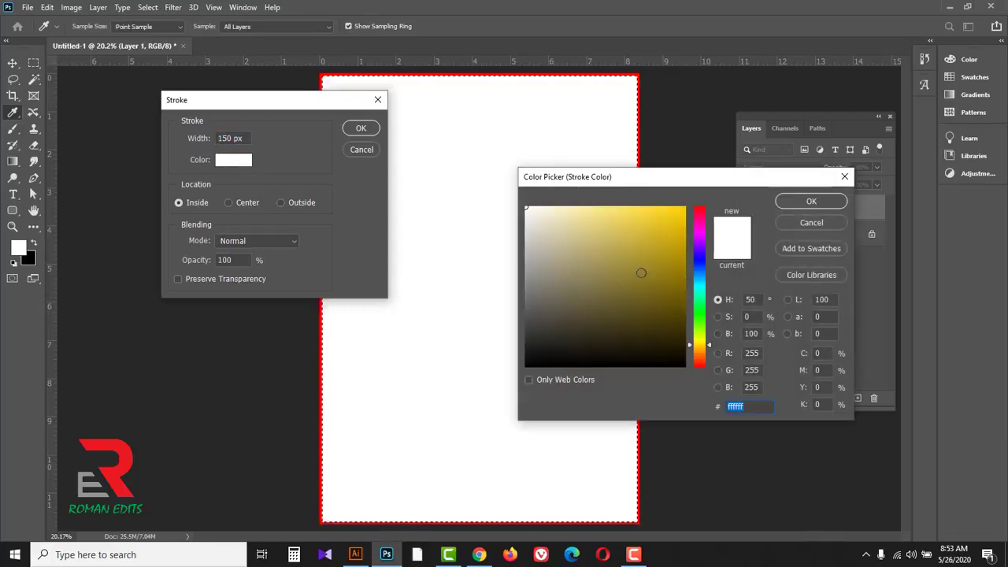
pyautogui.moveTo(702, 352); pyautogui.dragTo(699, 266)
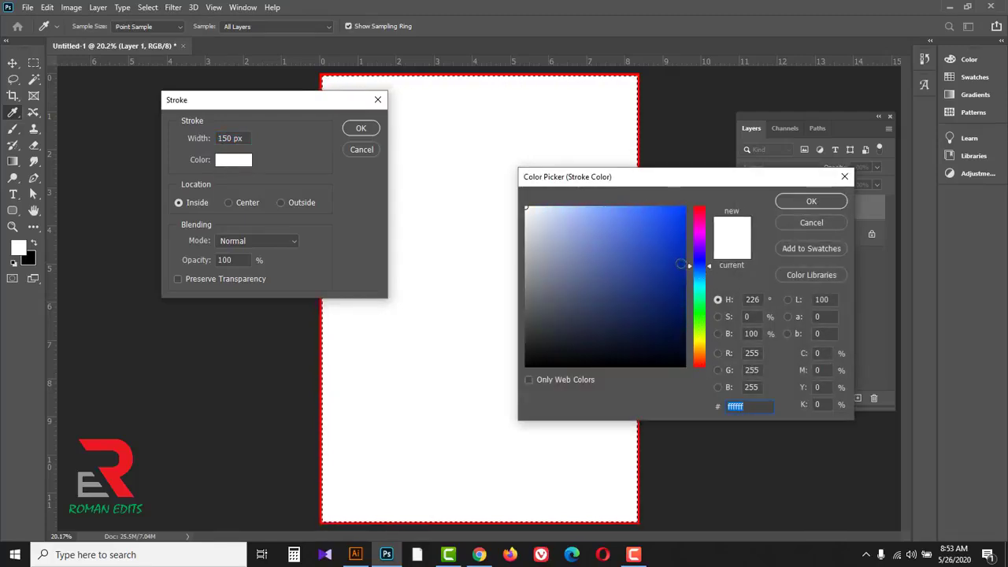
pyautogui.click(687, 270)
pyautogui.click(805, 200)
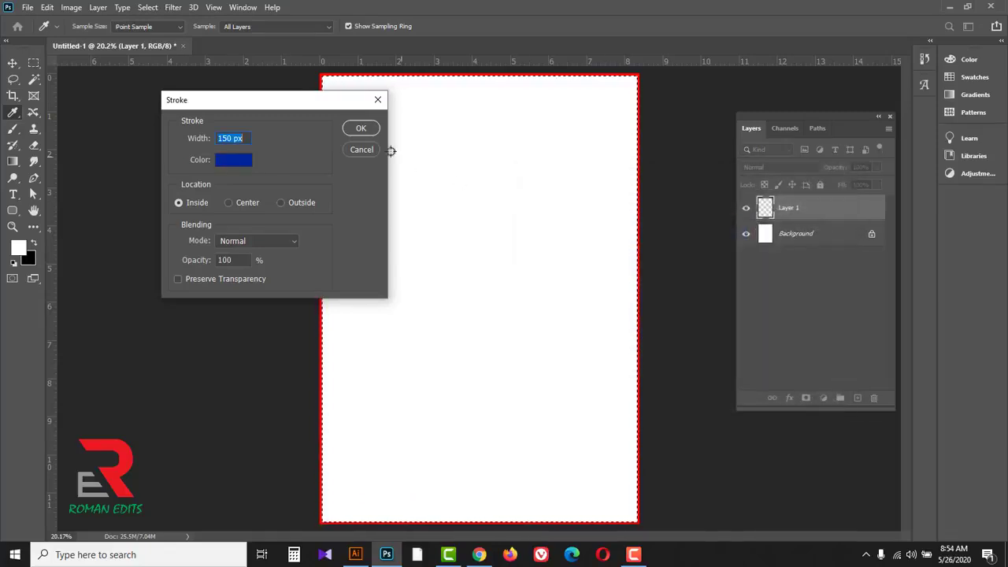
pyautogui.click(353, 129)
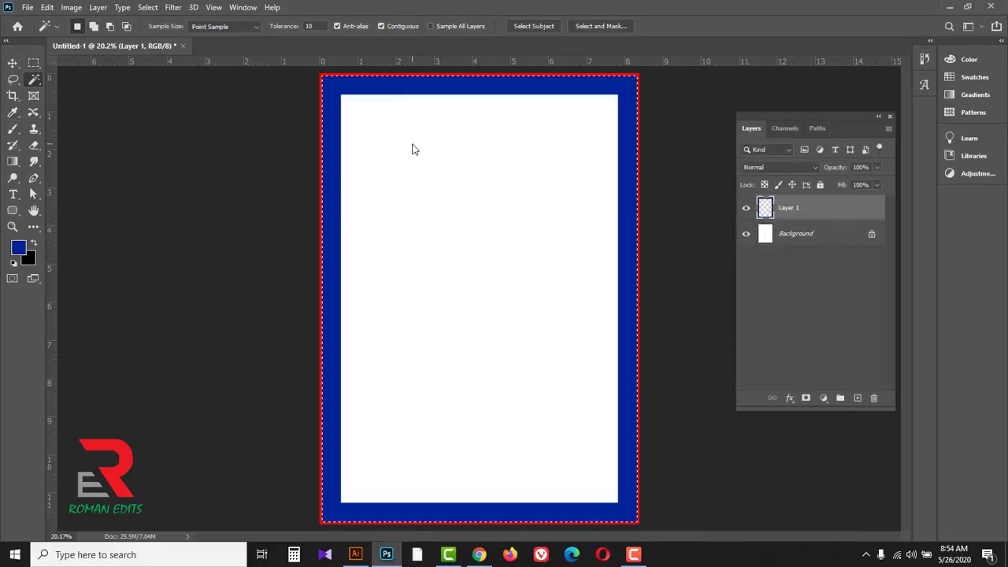
pyautogui.hotkey('ctrl', 'd')
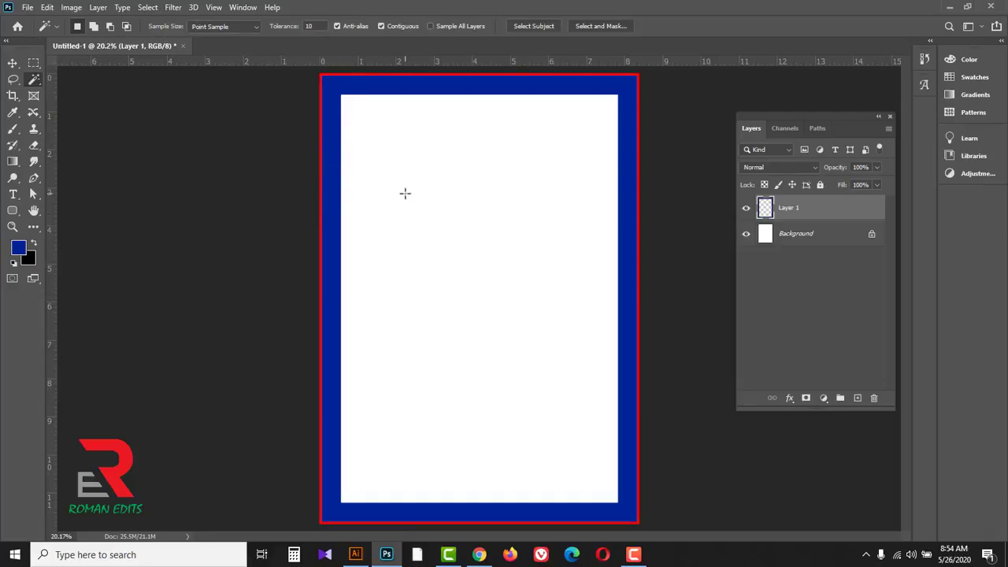
pyautogui.hotkey('ctrl', 'a')
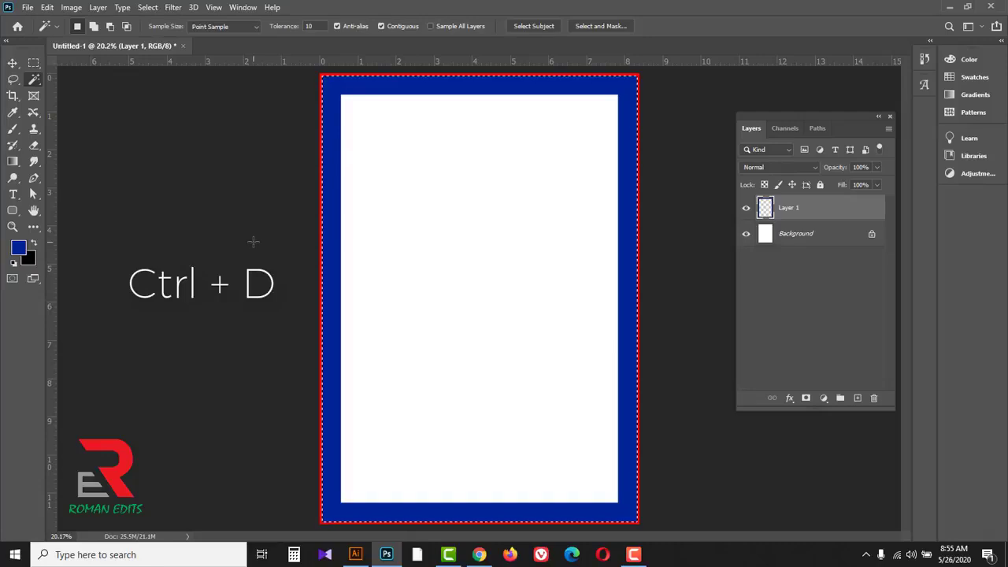
pyautogui.hotkey('ctrl', 'd')
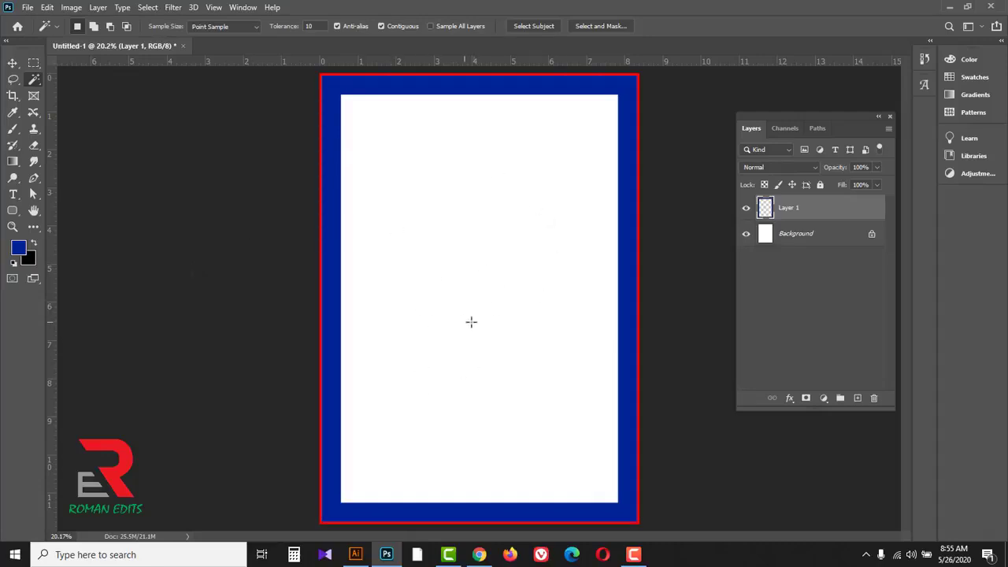
# Step: Add a new layer and draw a blue-filled circle about 3278 px in diameter over the upper part of the page with the Ellipse tool
pyautogui.click(858, 397)
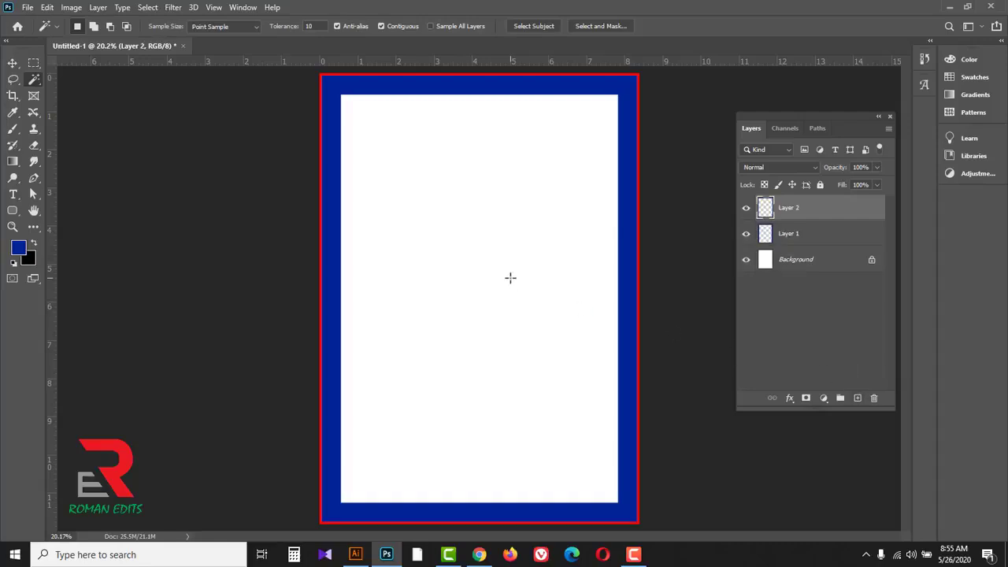
pyautogui.click(14, 210)
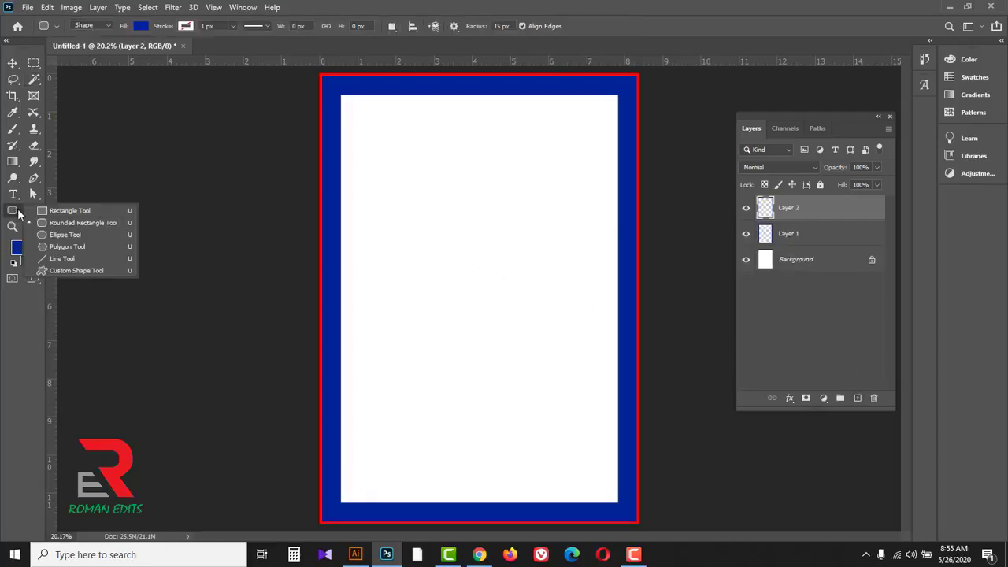
pyautogui.click(65, 236)
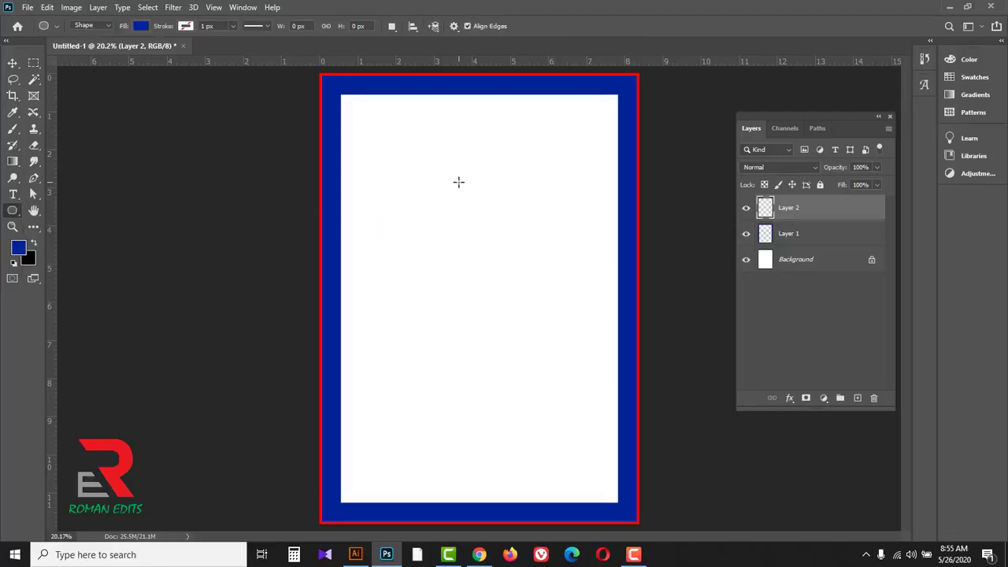
pyautogui.moveTo(459, 182); pyautogui.dragTo(747, 392)
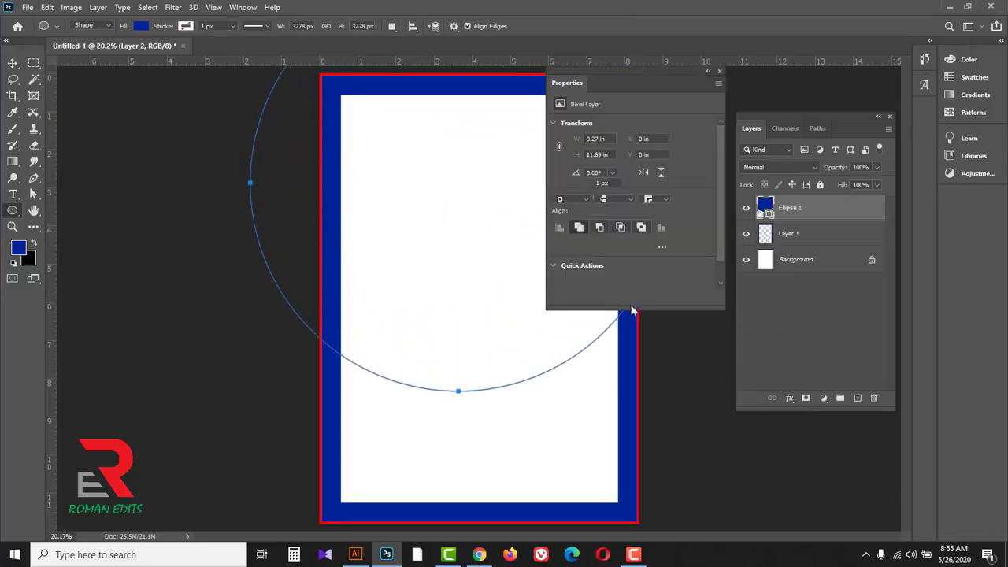
pyautogui.click(720, 71)
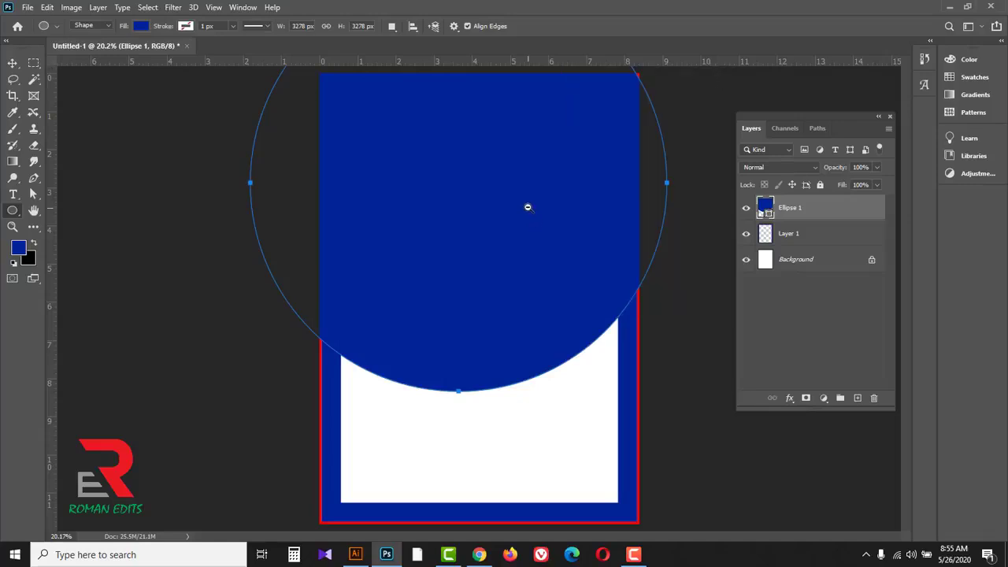
pyautogui.keyDown('alt'); pyautogui.click(527, 206); pyautogui.keyUp('alt')
pyautogui.keyDown('alt'); pyautogui.click(528, 206); pyautogui.keyUp('alt')
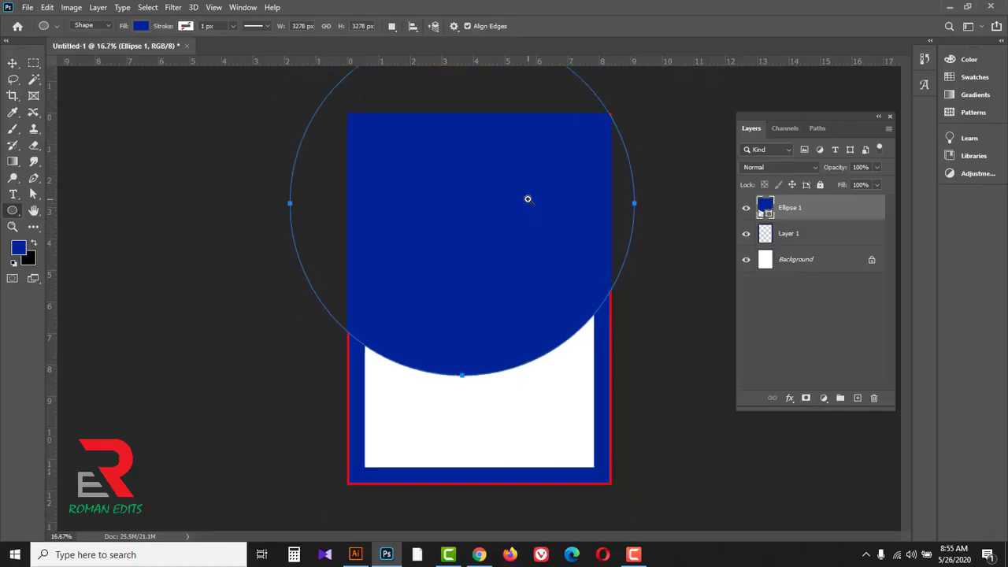
# Step: Move the blue circle up and centre it so only its lower arc covers the top of the page
pyautogui.keyDown('alt'); pyautogui.click(528, 199); pyautogui.keyUp('alt')
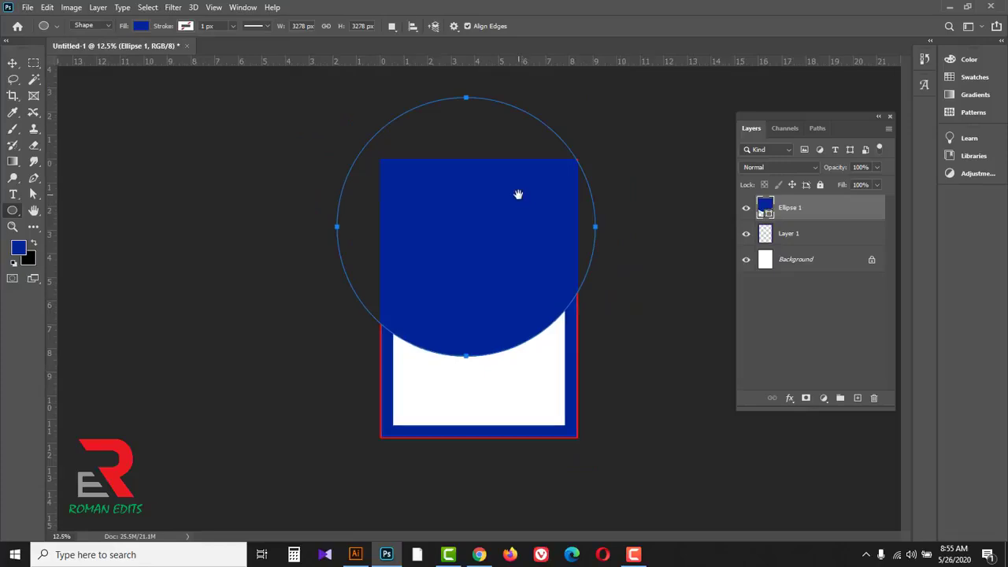
pyautogui.hotkey('ctrl', 't')
pyautogui.moveTo(496, 288); pyautogui.dragTo(497, 209)
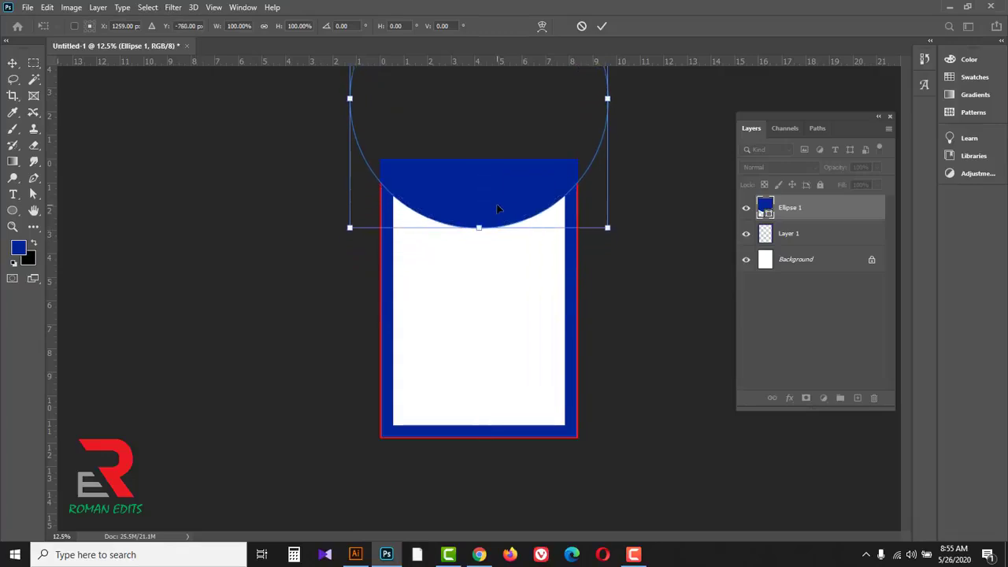
pyautogui.click(602, 26)
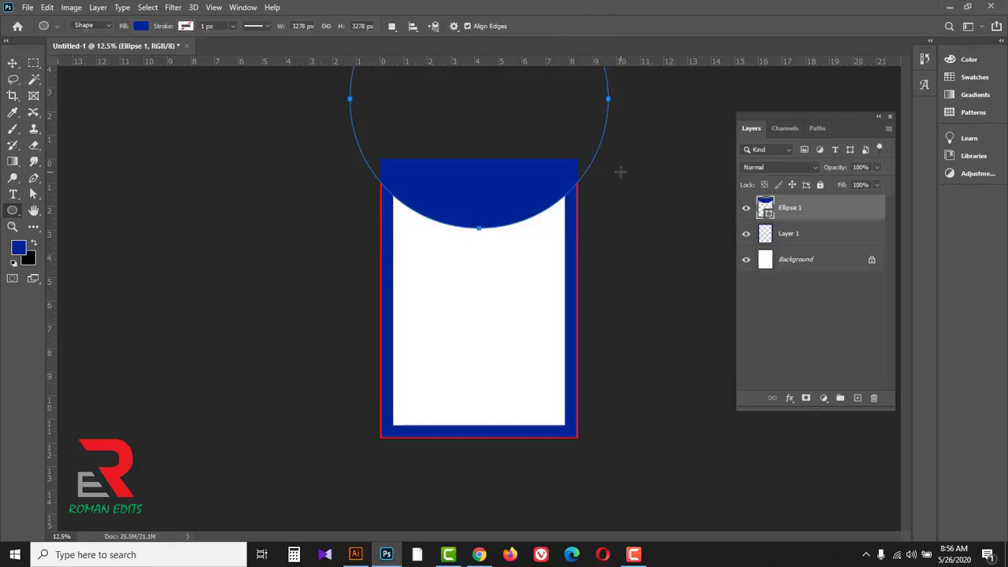
# Step: Convert the circle's path to a selection and replace its shape layer with a new empty layer
pyautogui.hotkey('ctrl', 'Return')
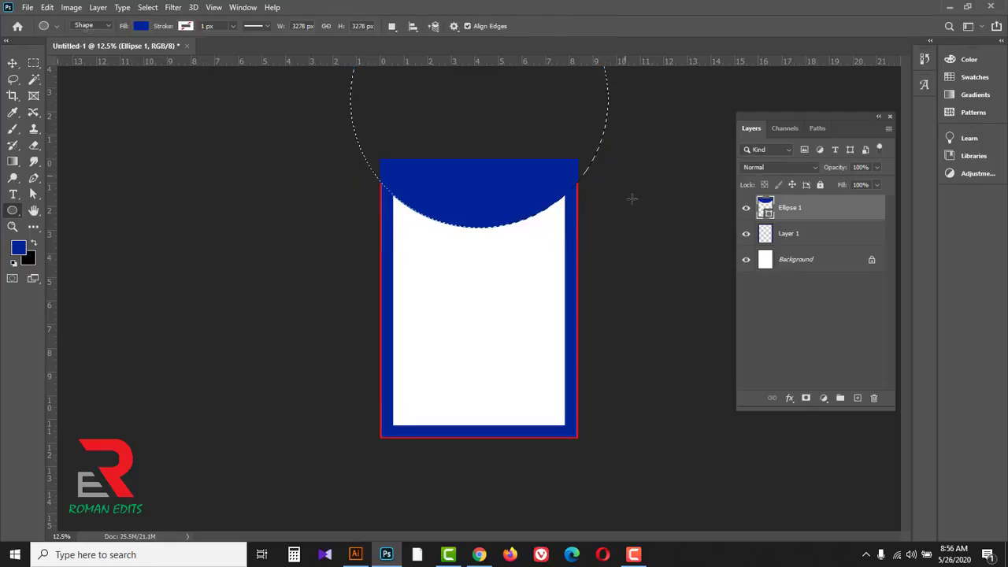
pyautogui.moveTo(827, 212); pyautogui.dragTo(874, 399)
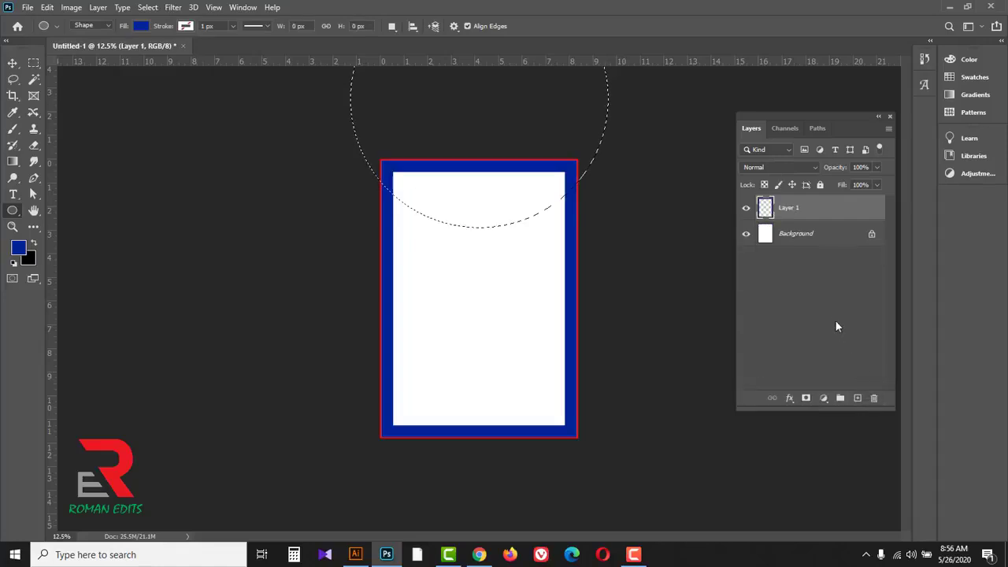
pyautogui.click(858, 399)
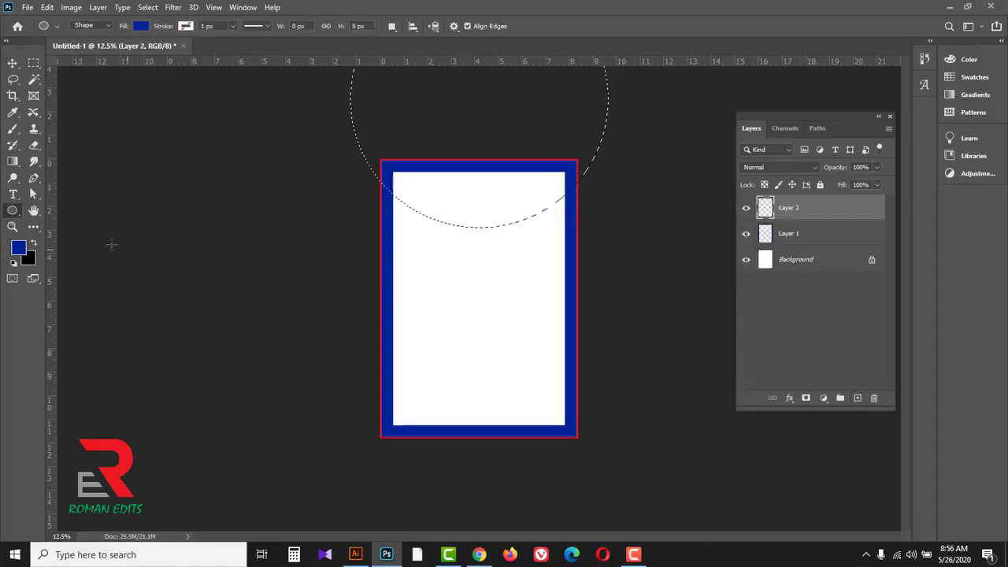
# Step: Fill the circular selection on the new layer with white (ffffff) and clear the selection
pyautogui.click(18, 249)
pyautogui.write('ffffff')
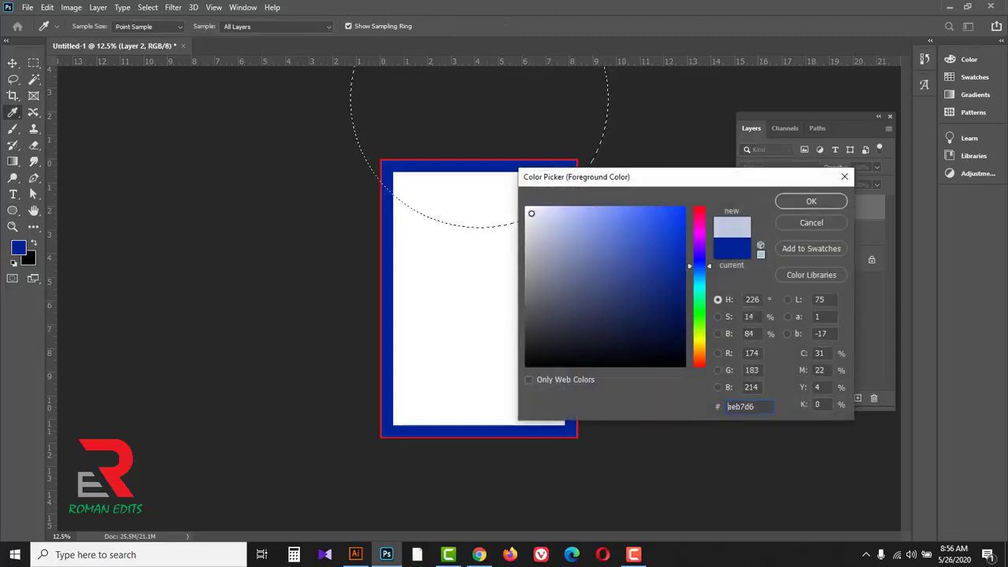
pyautogui.click(812, 201)
pyautogui.hotkey('alt', 'BackSpace')
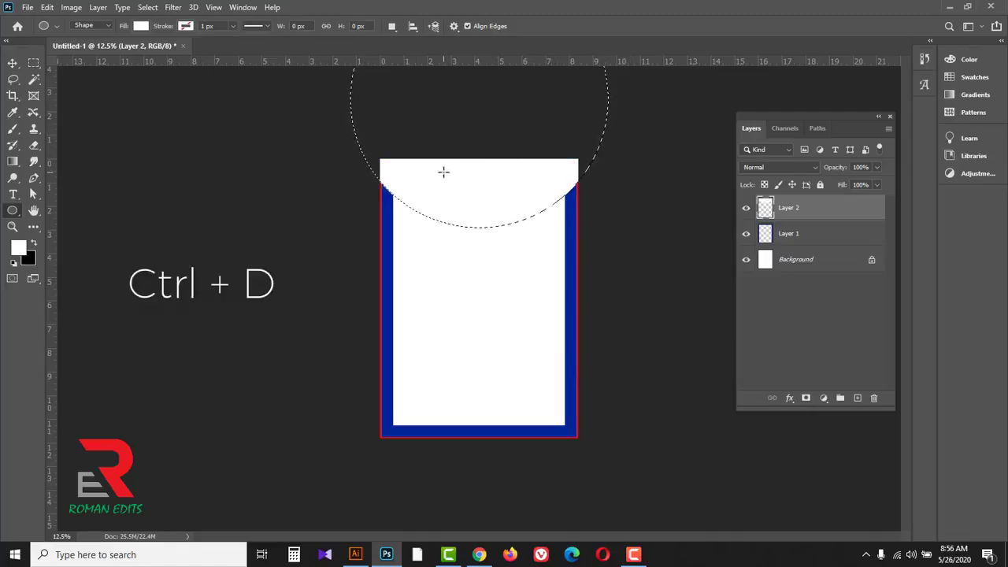
pyautogui.hotkey('ctrl', 'd')
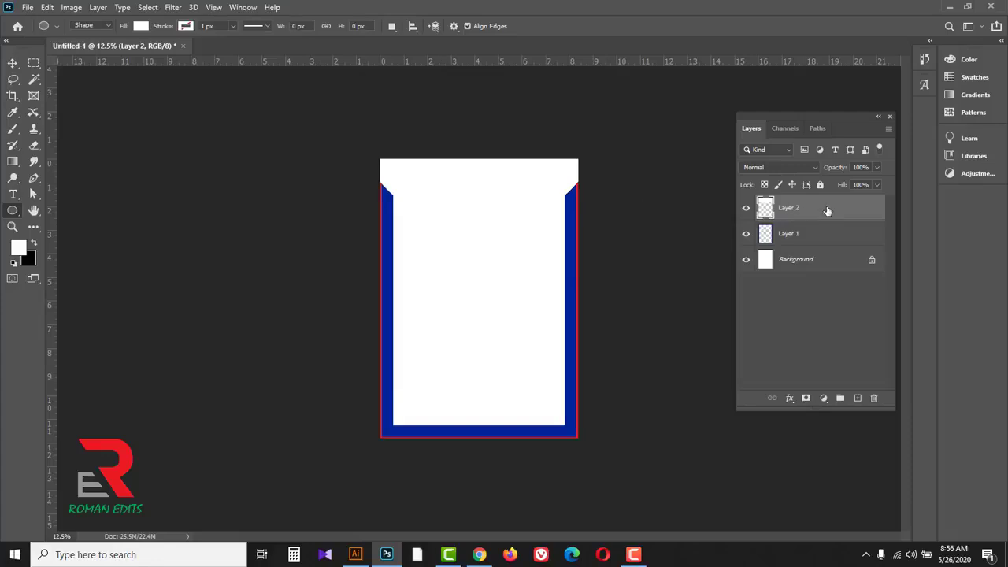
# Step: Duplicate the white arc layer, rotate the copy 180° and align it with the page's bottom edge
pyautogui.moveTo(830, 211); pyautogui.dragTo(839, 389)
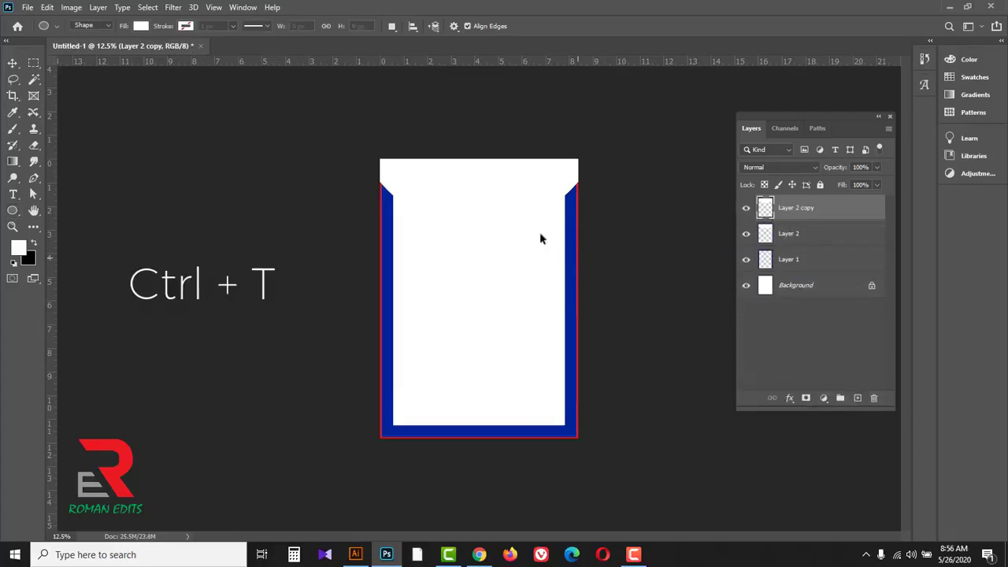
pyautogui.hotkey('ctrl', 't')
pyautogui.moveTo(511, 184); pyautogui.dragTo(484, 371)
pyautogui.rightClick(484, 371)
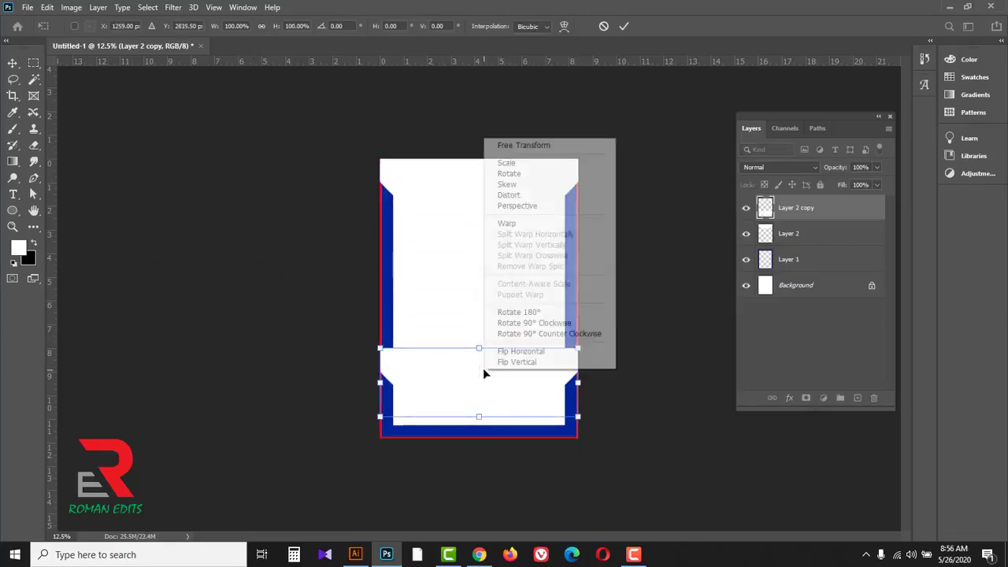
pyautogui.click(520, 312)
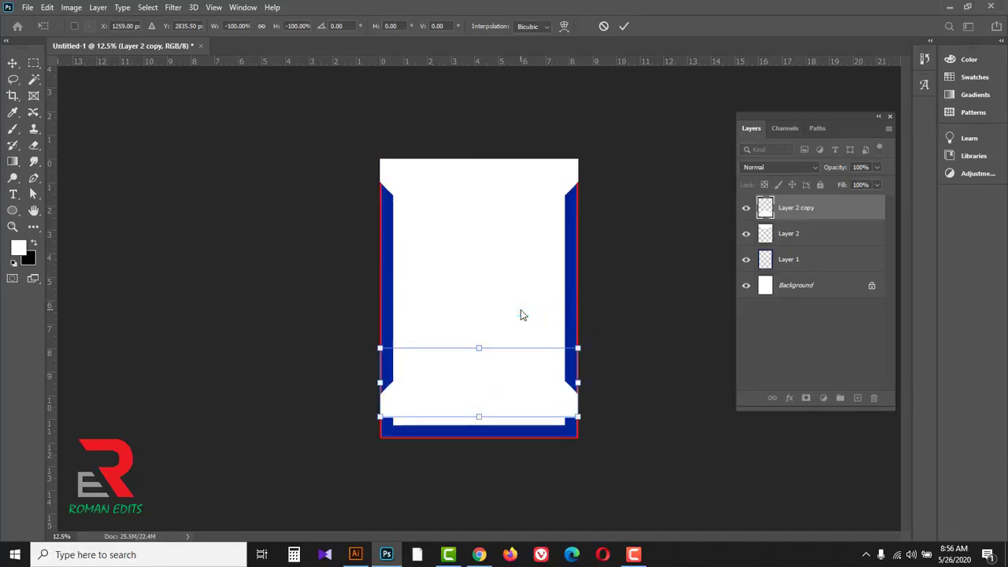
pyautogui.moveTo(509, 412); pyautogui.dragTo(479, 439)
pyautogui.press('u')
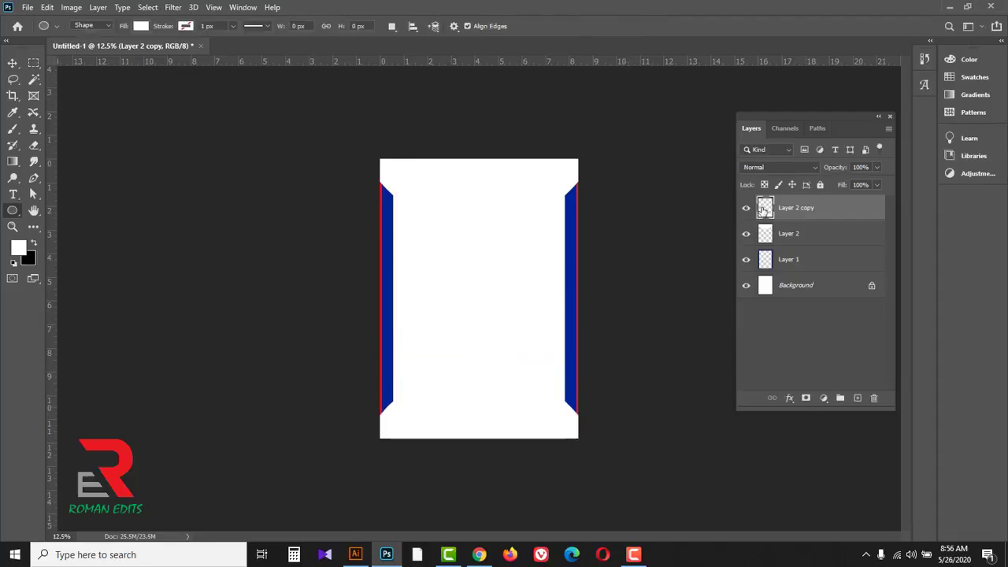
# Step: Select the pixels of the bottom arc, fill them with dark green (125200) and clear the selection
pyautogui.rightClick(764, 209)
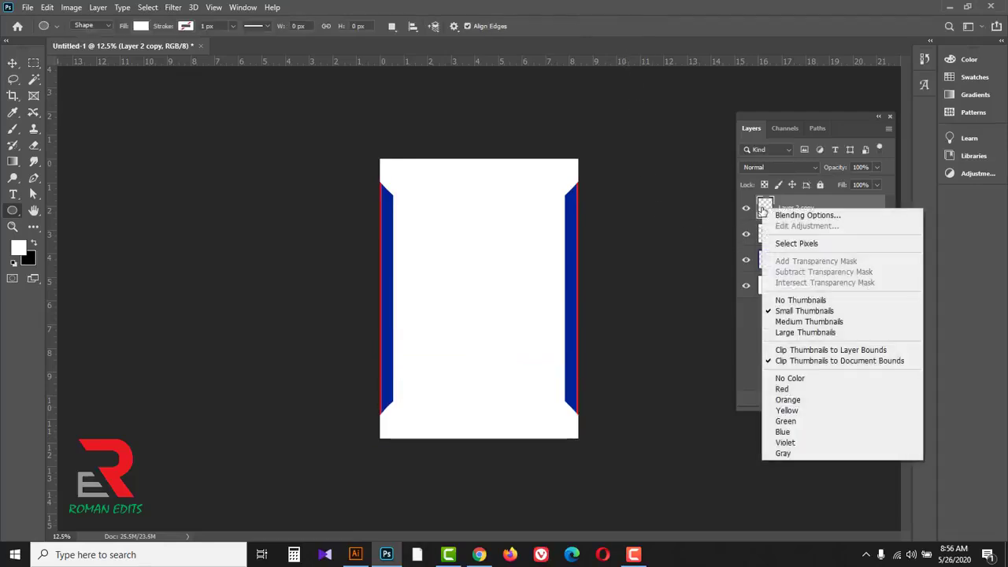
pyautogui.click(784, 245)
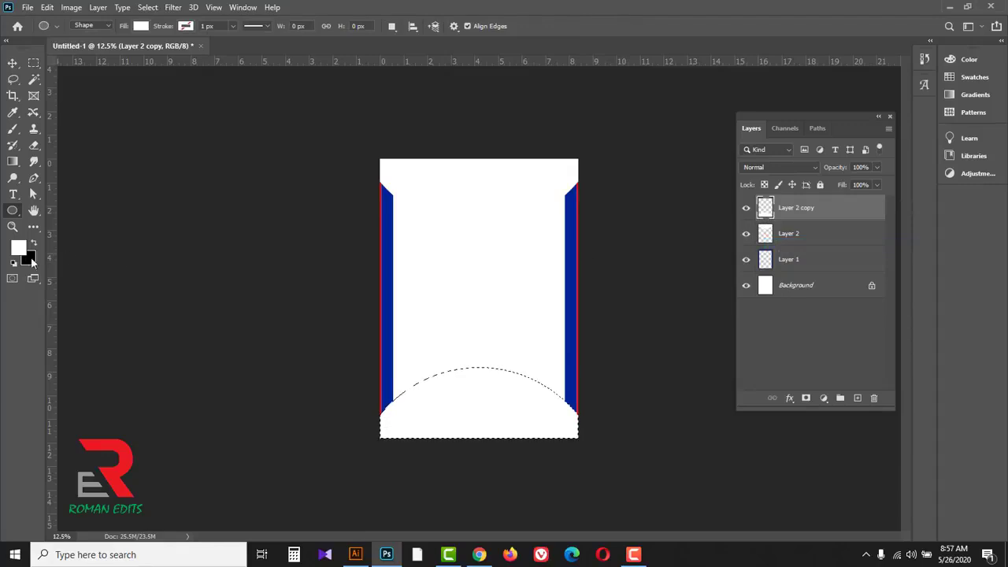
pyautogui.click(18, 248)
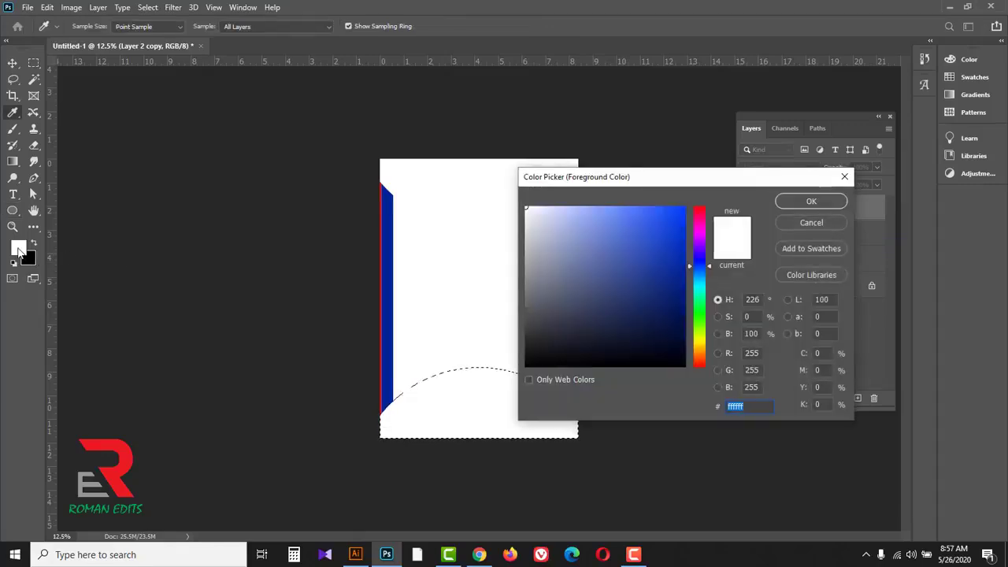
pyautogui.click(700, 319)
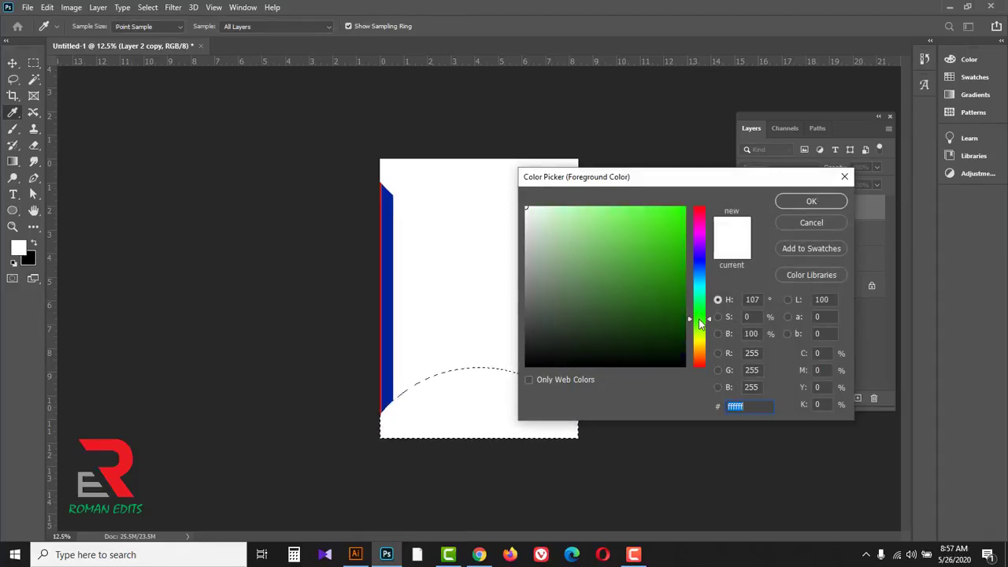
pyautogui.moveTo(683, 301); pyautogui.dragTo(686, 316)
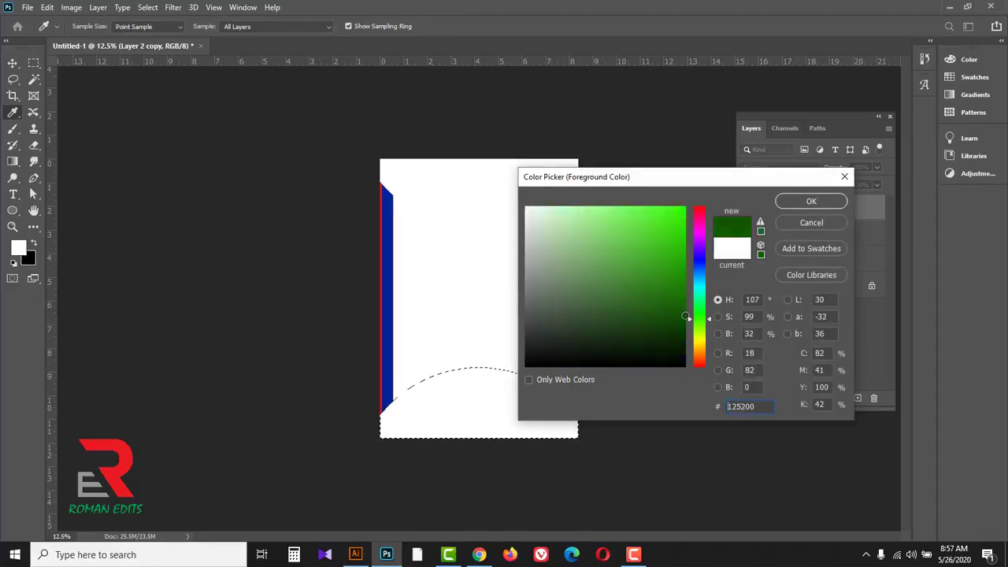
pyautogui.click(810, 202)
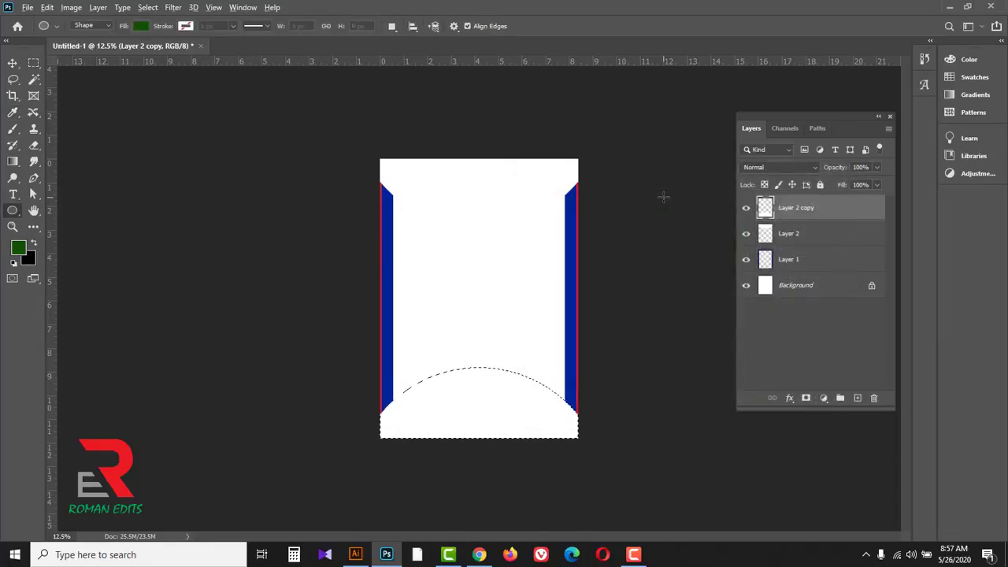
pyautogui.hotkey('alt', 'BackSpace')
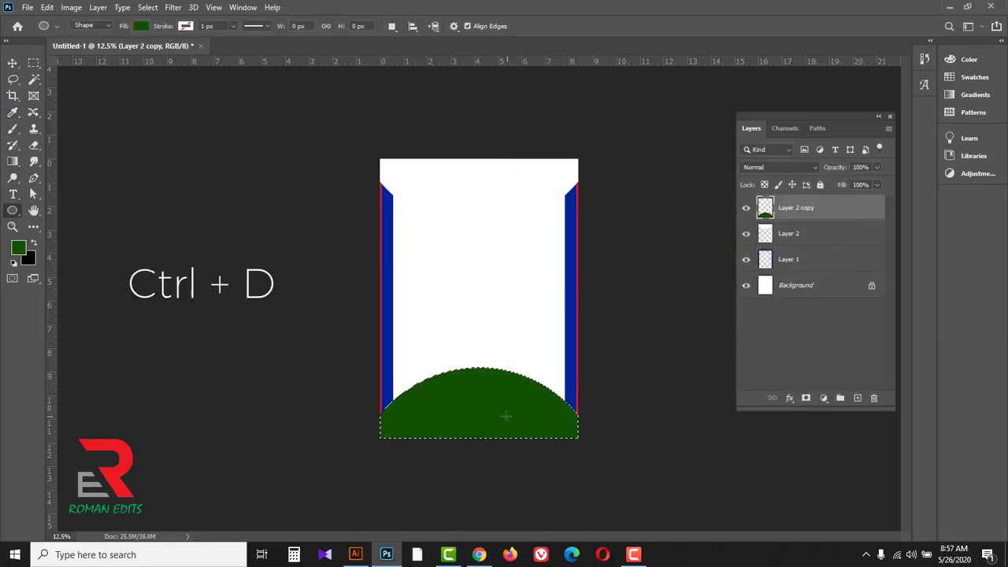
pyautogui.hotkey('ctrl', 'd')
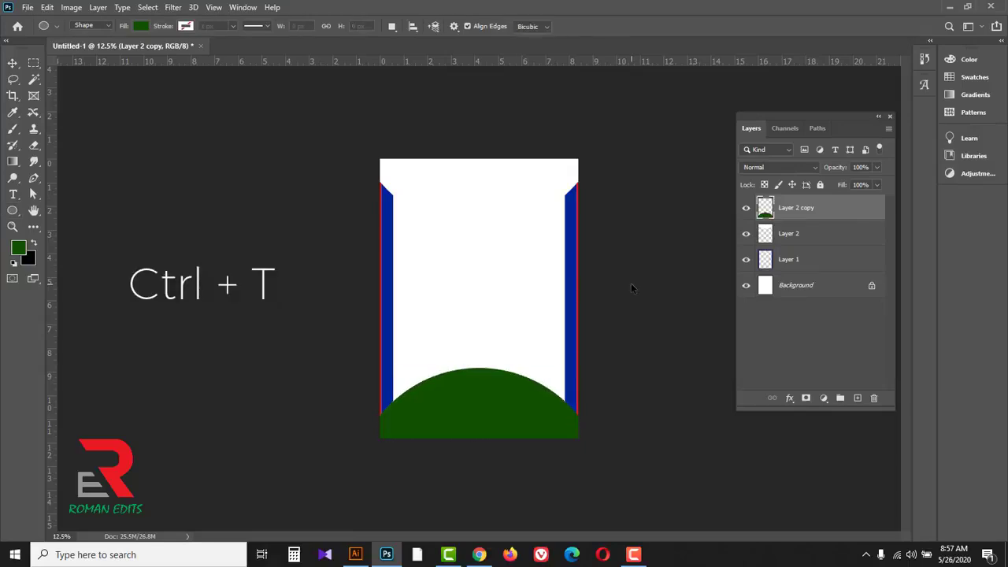
# Step: Reduce the green arc's height to about 76% with Free Transform, keeping its base on the page's bottom edge
pyautogui.hotkey('ctrl', 't')
pyautogui.moveTo(479, 368); pyautogui.dragTo(479, 385)
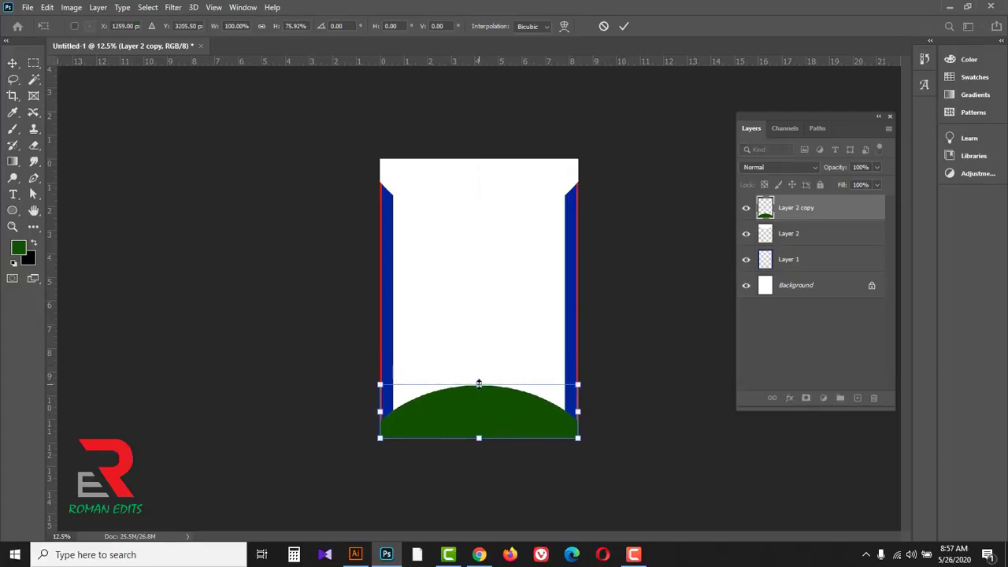
pyautogui.click(626, 26)
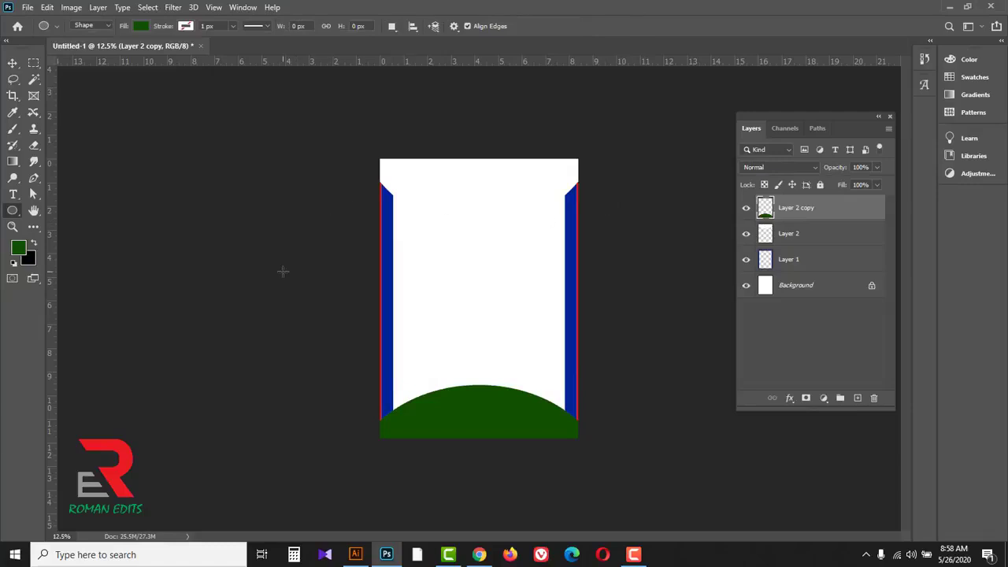
# Step: Open the chicken photo 439410 from the Menu Card Design folder
pyautogui.click(28, 8)
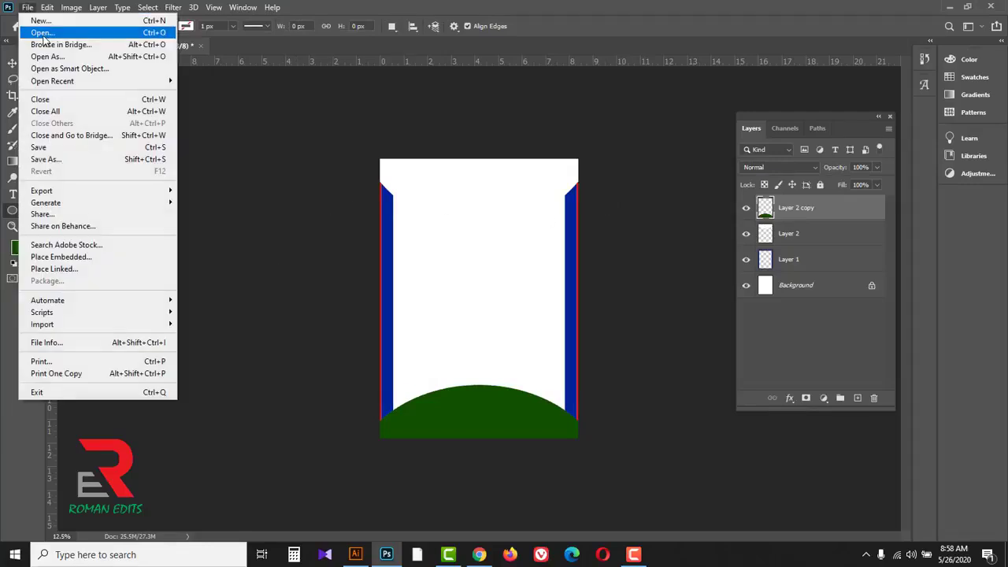
pyautogui.click(41, 33)
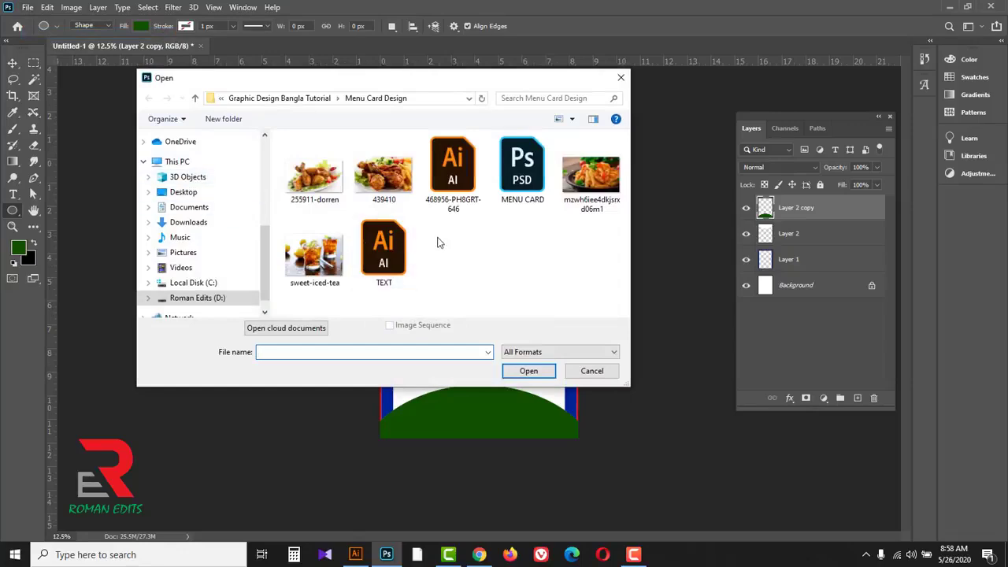
pyautogui.click(394, 172)
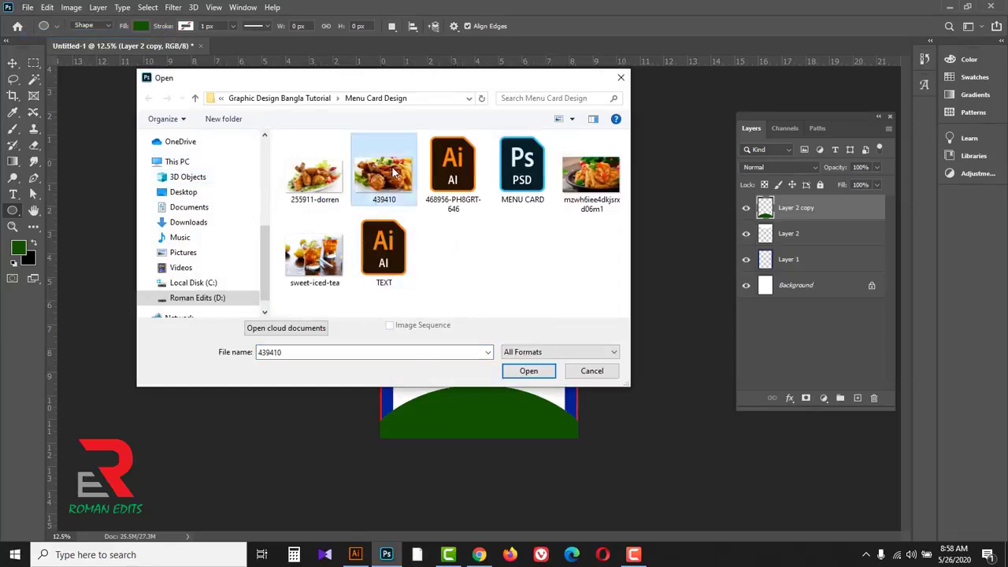
pyautogui.click(527, 371)
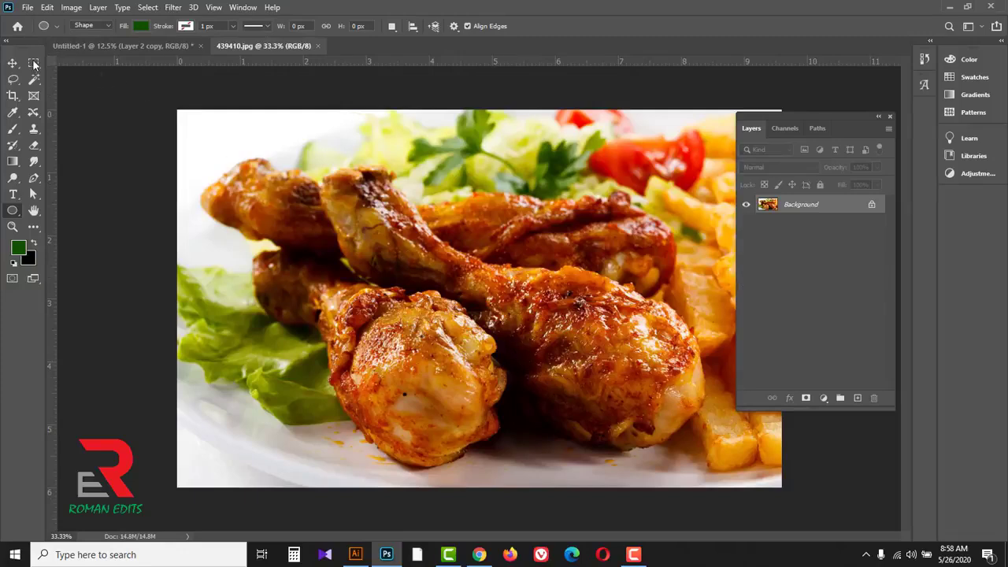
# Step: Bring the chicken photo into the menu document at the page's top edge and place its layer below the white arc
pyautogui.click(13, 65)
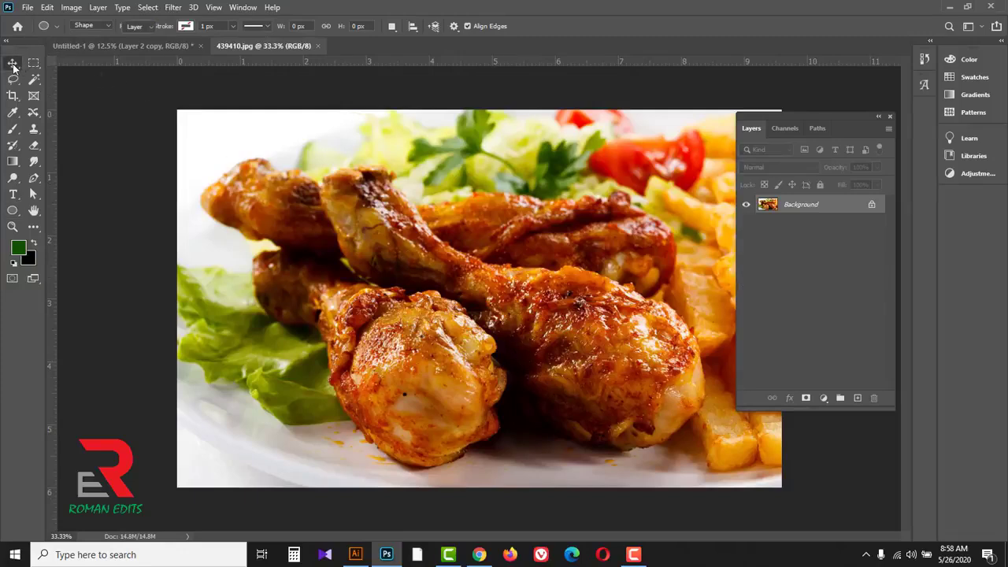
pyautogui.click(65, 66)
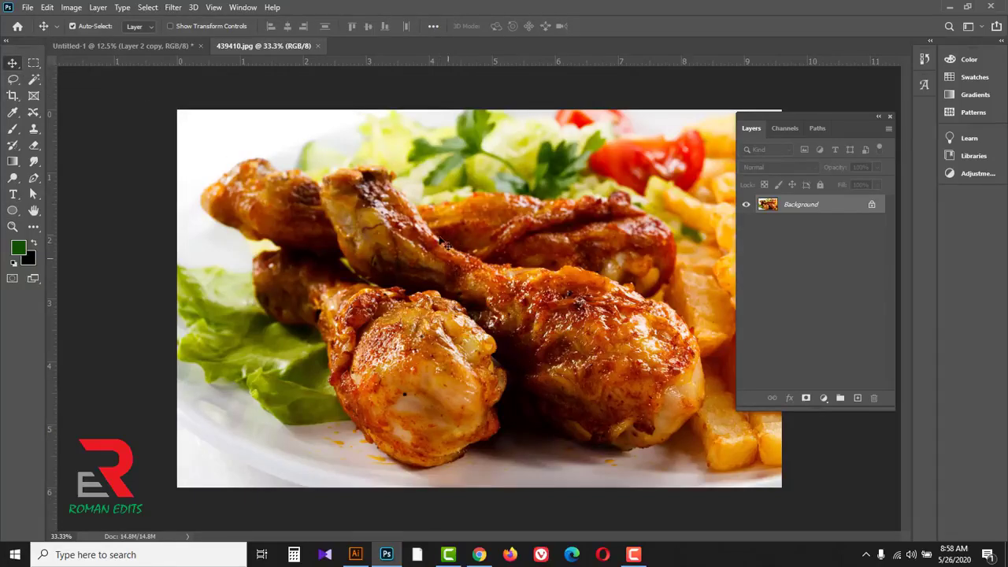
pyautogui.moveTo(430, 272); pyautogui.dragTo(494, 218)
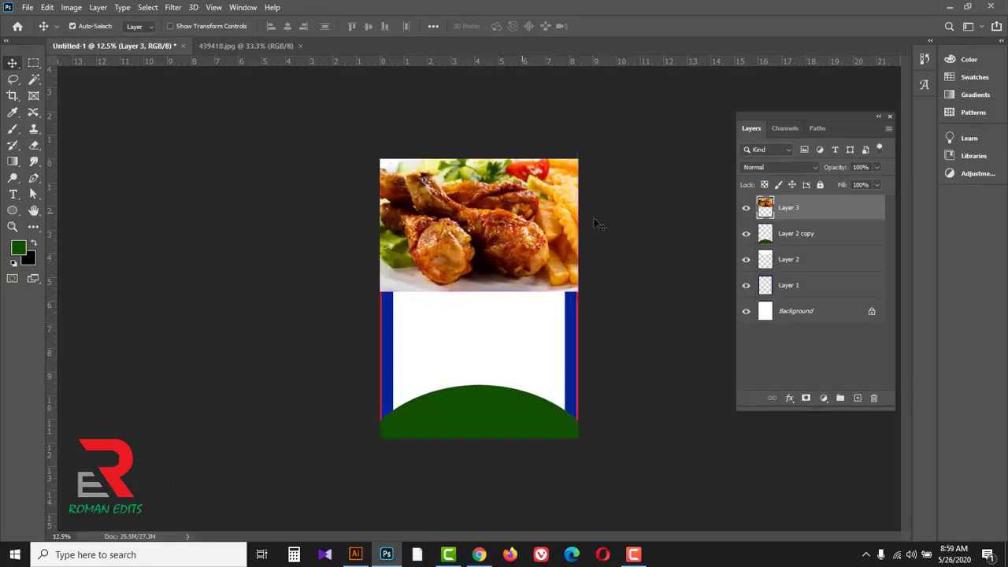
pyautogui.moveTo(826, 212); pyautogui.dragTo(834, 266)
# Step: Reduce the white arc's height to about 74.5% with Free Transform, keeping its upper edge on the page's top edge
pyautogui.click(811, 234)
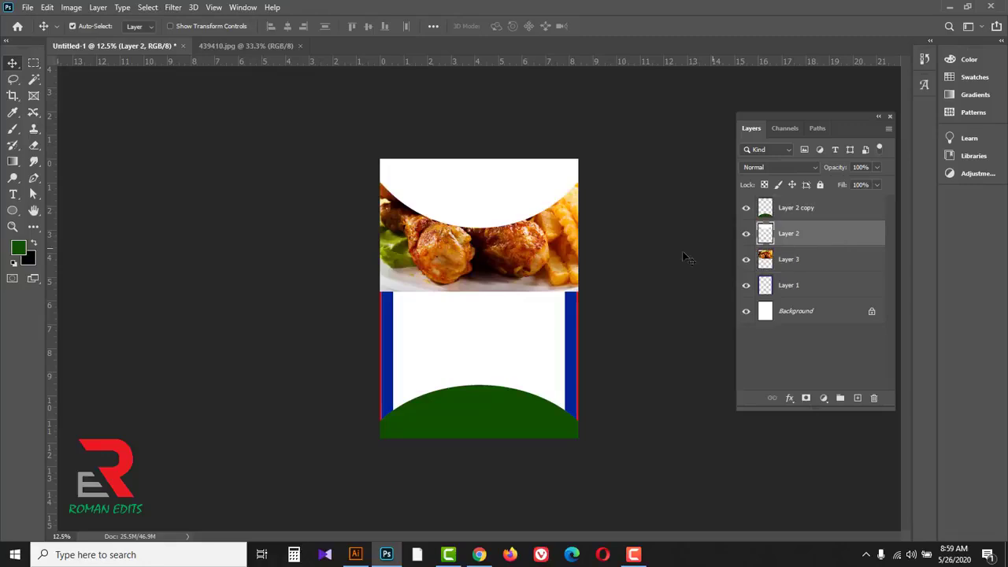
pyautogui.hotkey('ctrl', 't')
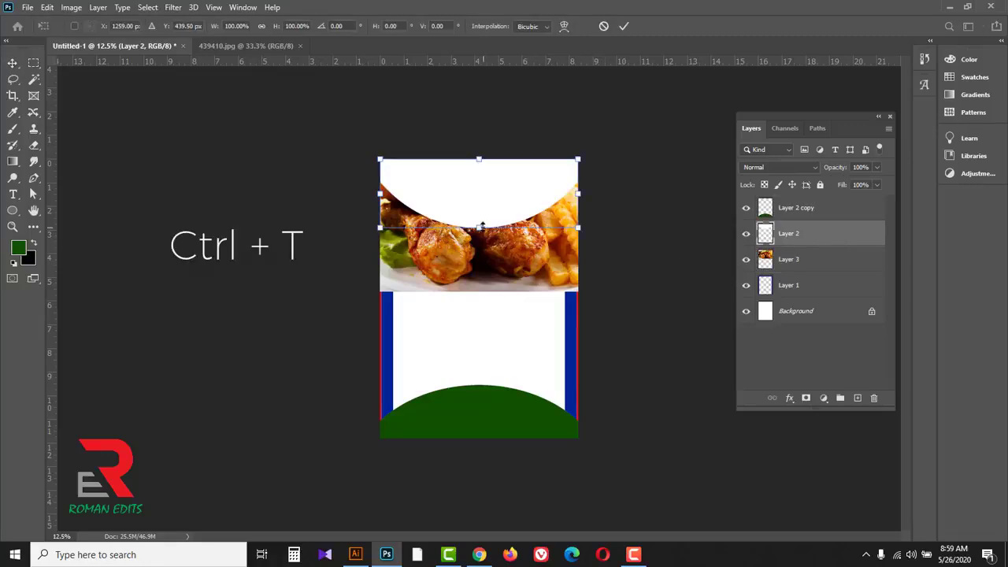
pyautogui.moveTo(479, 226); pyautogui.dragTo(477, 208)
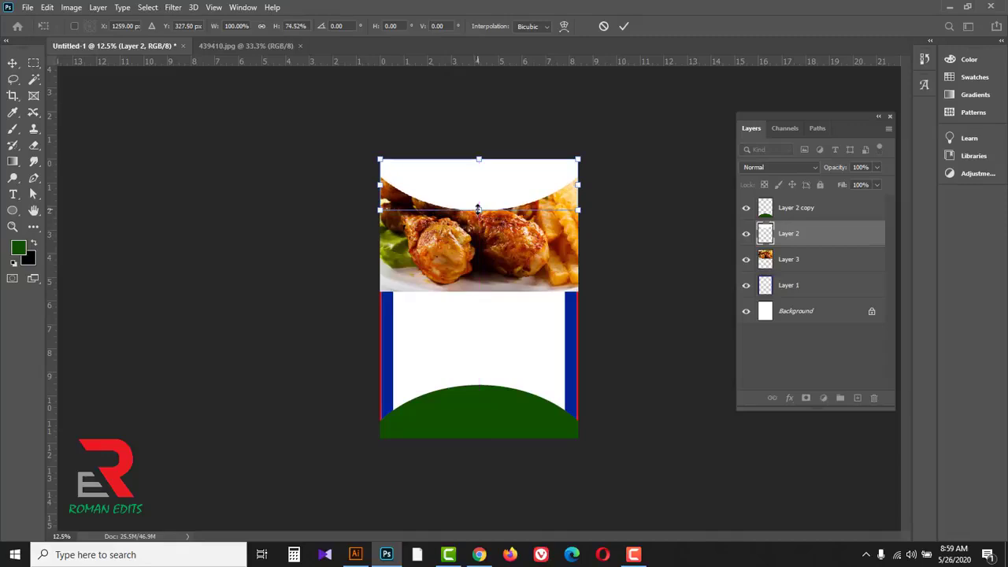
pyautogui.click(624, 26)
# Step: Draw a green circle about 3386 px across, centred on the page's width, on a layer directly above the chicken photo
pyautogui.click(490, 262)
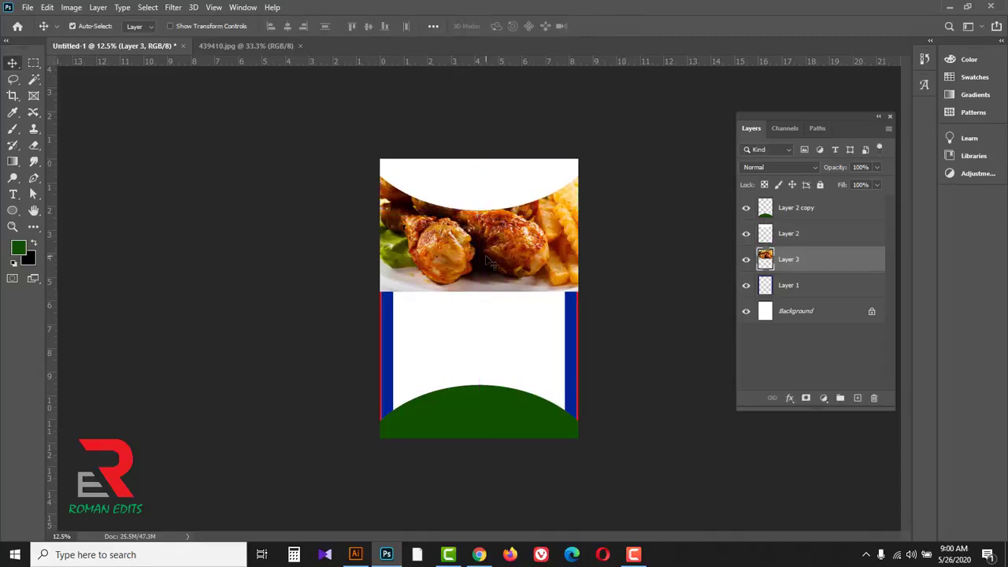
pyautogui.click(10, 211)
pyautogui.click(71, 237)
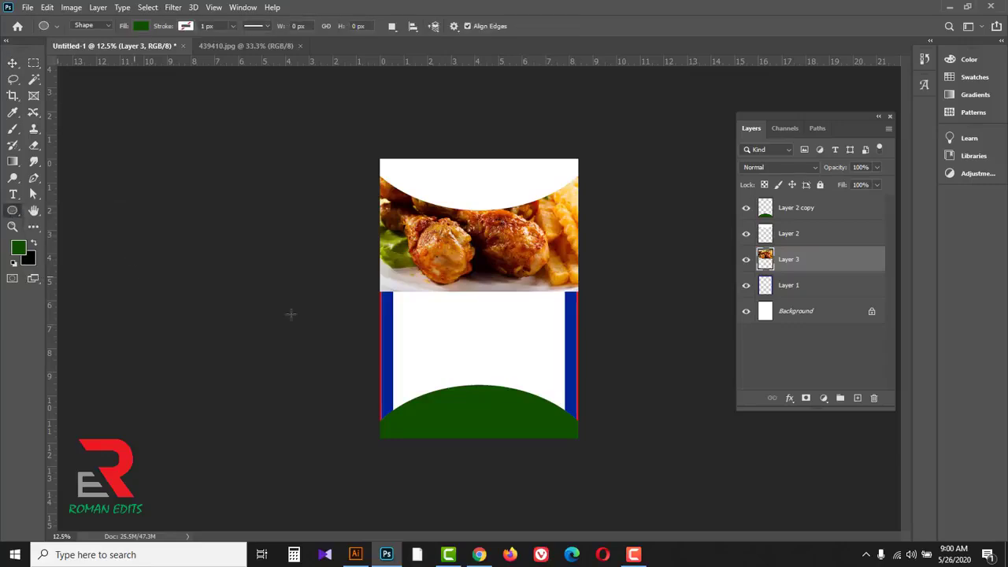
pyautogui.moveTo(481, 340); pyautogui.dragTo(630, 474)
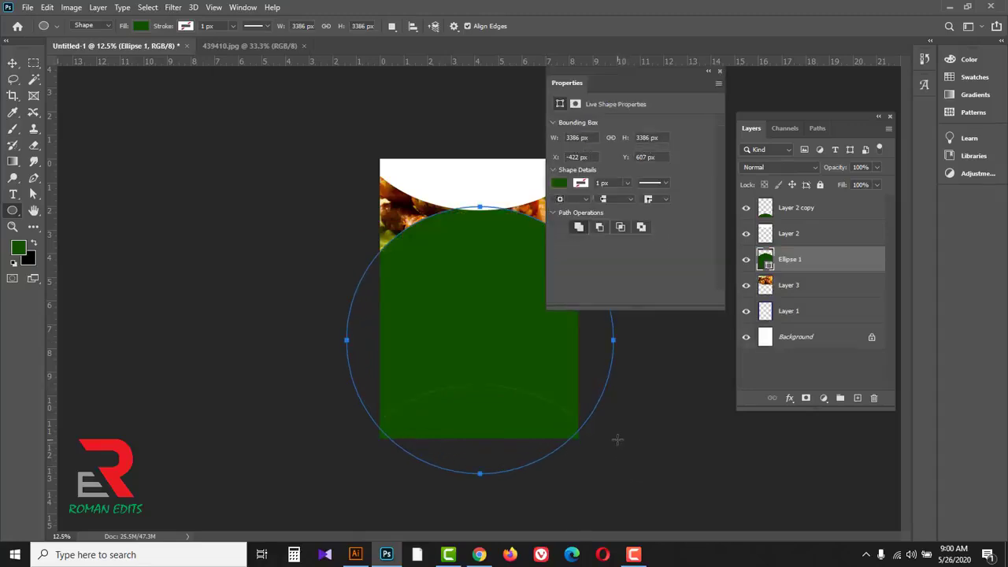
pyautogui.click(721, 71)
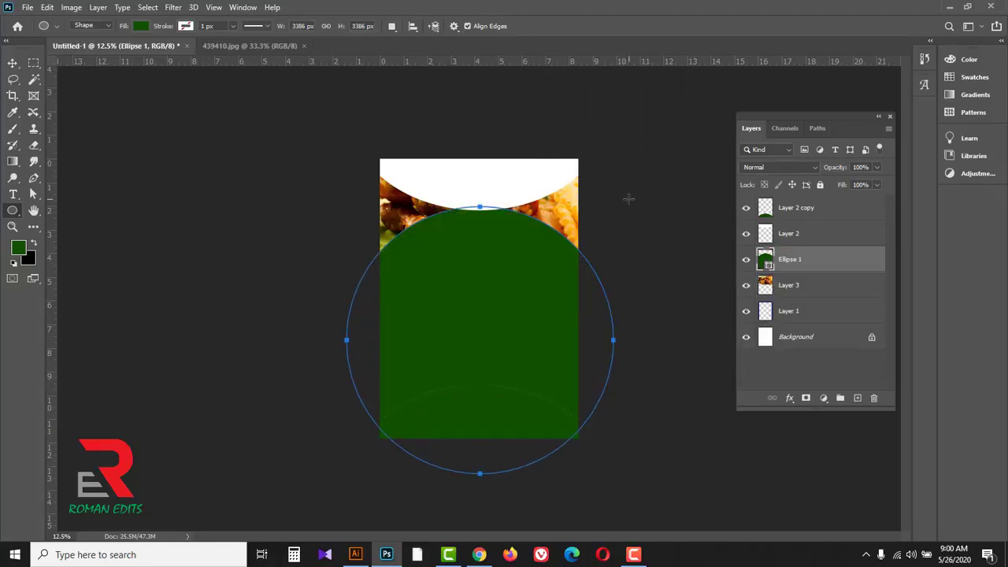
# Step: Free Transform the green circle to about 83.7% height and lower it so its upper curve overlaps the chicken photo's lower part
pyautogui.hotkey('ctrl', 't')
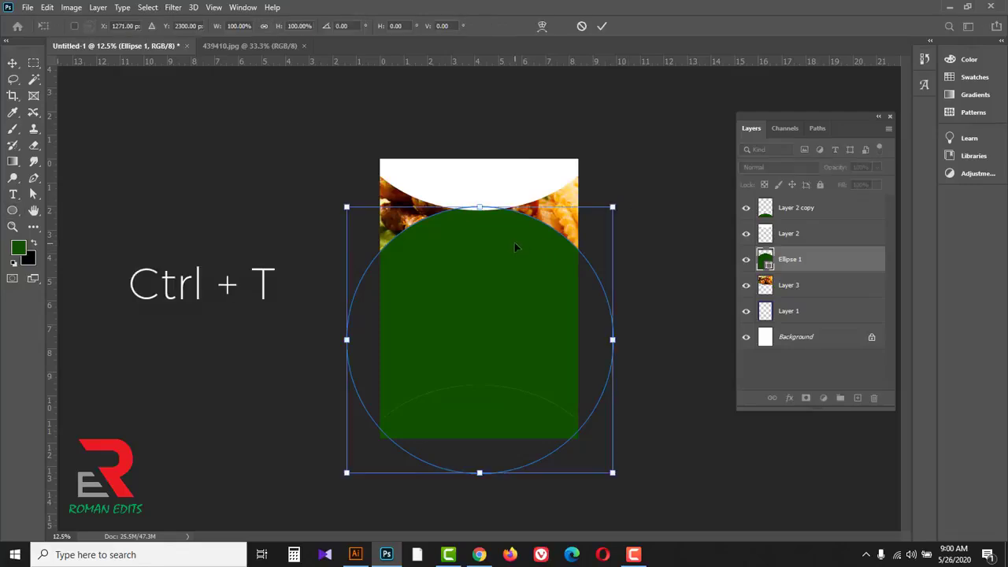
pyautogui.moveTo(514, 246); pyautogui.dragTo(485, 315)
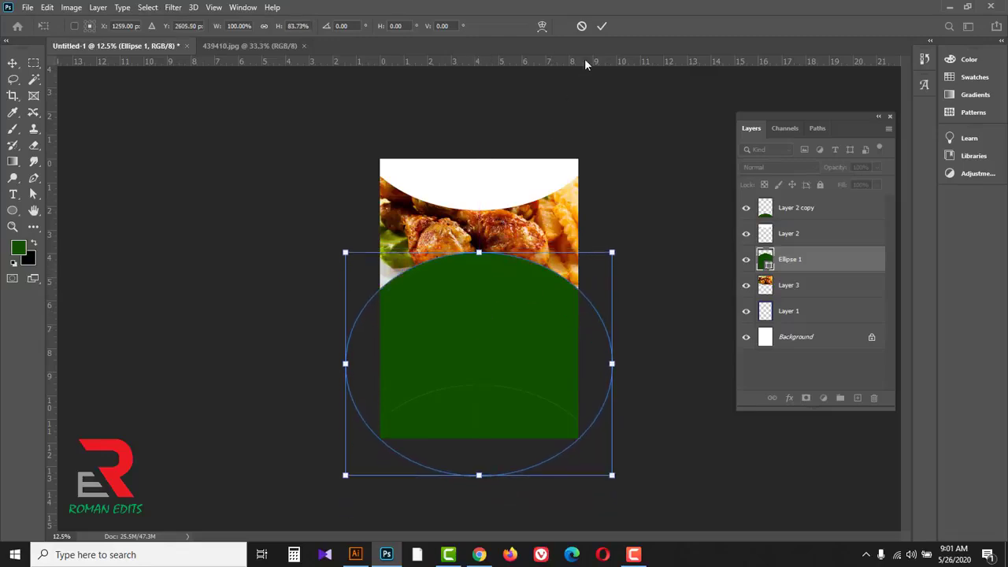
pyautogui.click(602, 26)
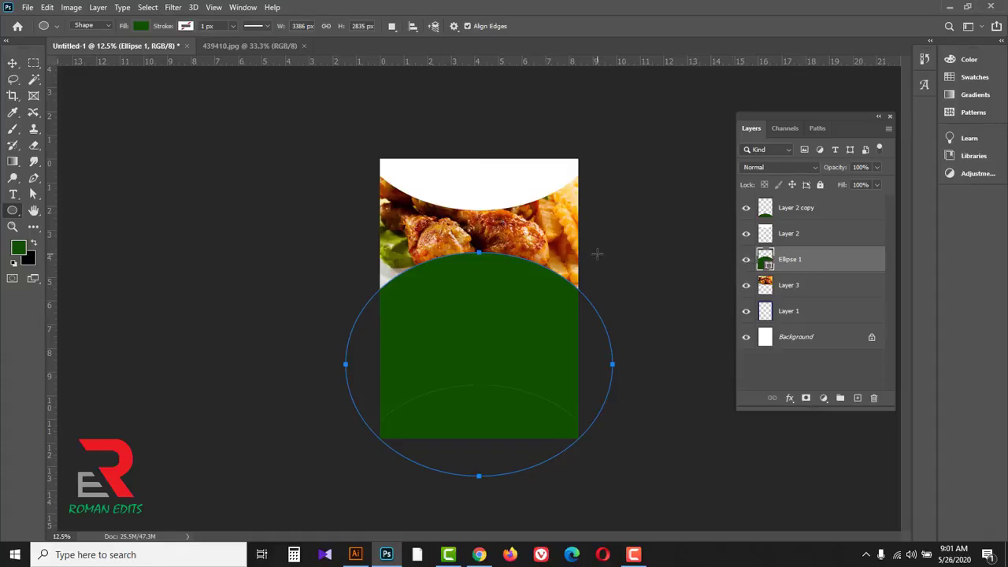
# Step: Convert the ellipse path to a selection, delete the ellipse layer and add an empty layer above the chicken photo
pyautogui.hotkey('ctrl', 'Return')
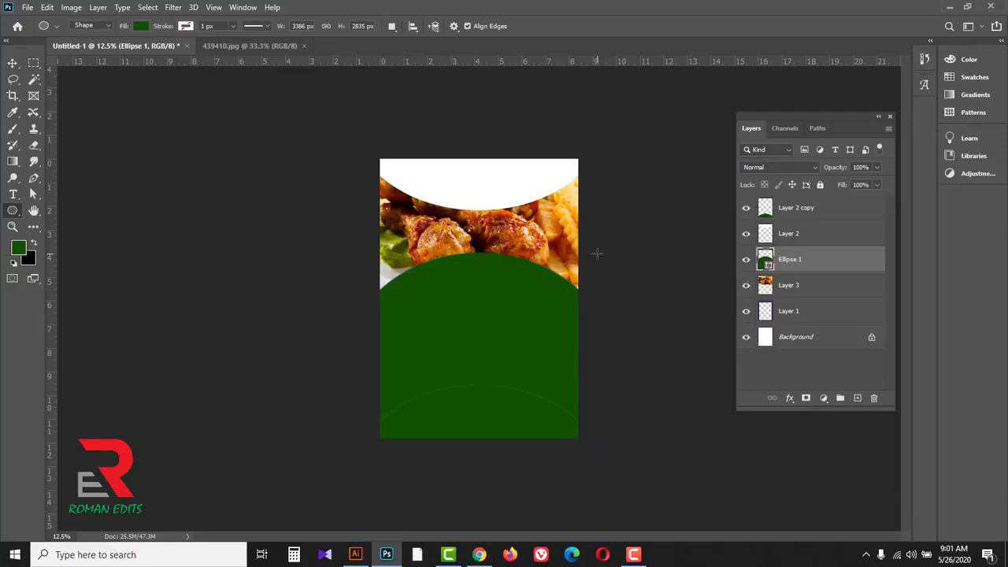
pyautogui.moveTo(809, 264); pyautogui.dragTo(874, 398)
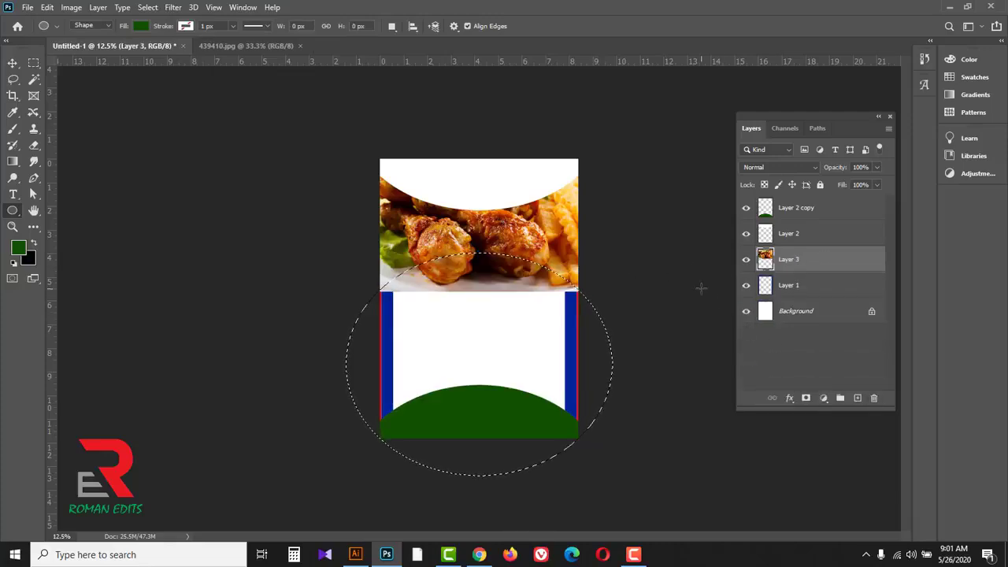
pyautogui.click(857, 399)
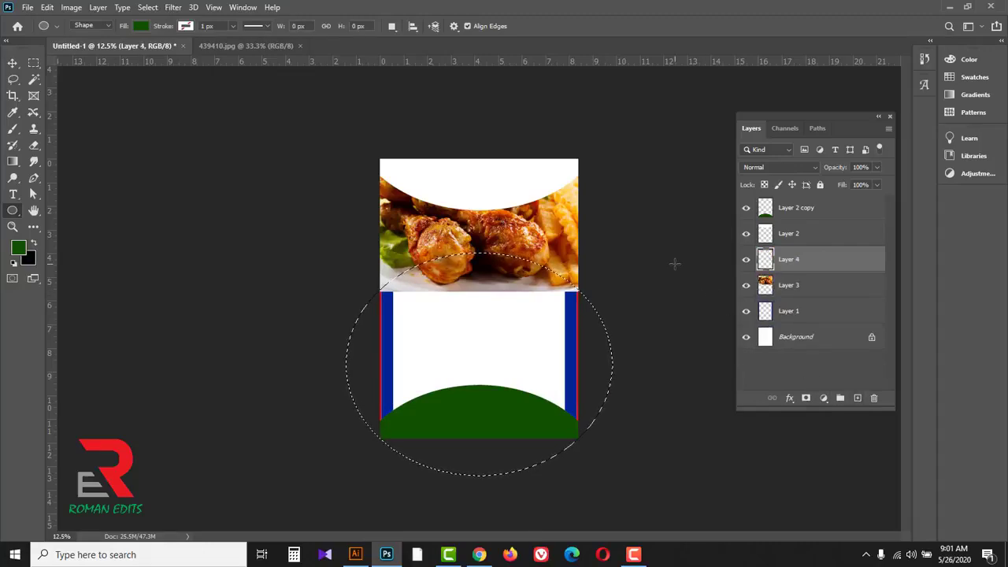
# Step: Set the foreground color to dark red 580101, fill the elliptical selection with it on the new layer and deselect
pyautogui.click(19, 249)
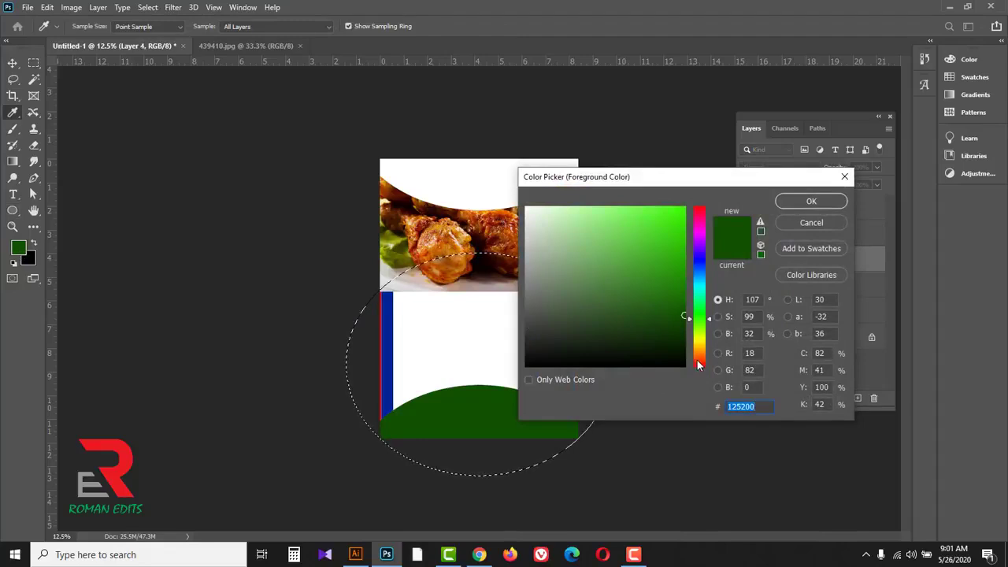
pyautogui.write('770303')
pyautogui.moveTo(683, 294)
pyautogui.mouseDown()
pyautogui.moveTo(681, 281)
pyautogui.moveTo(685, 312)
pyautogui.mouseUp()
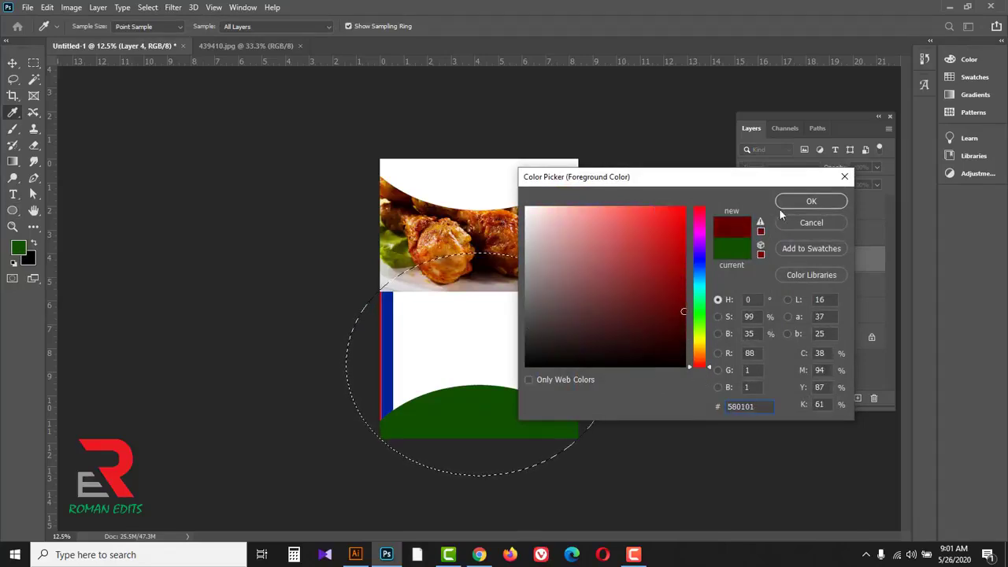
pyautogui.click(812, 202)
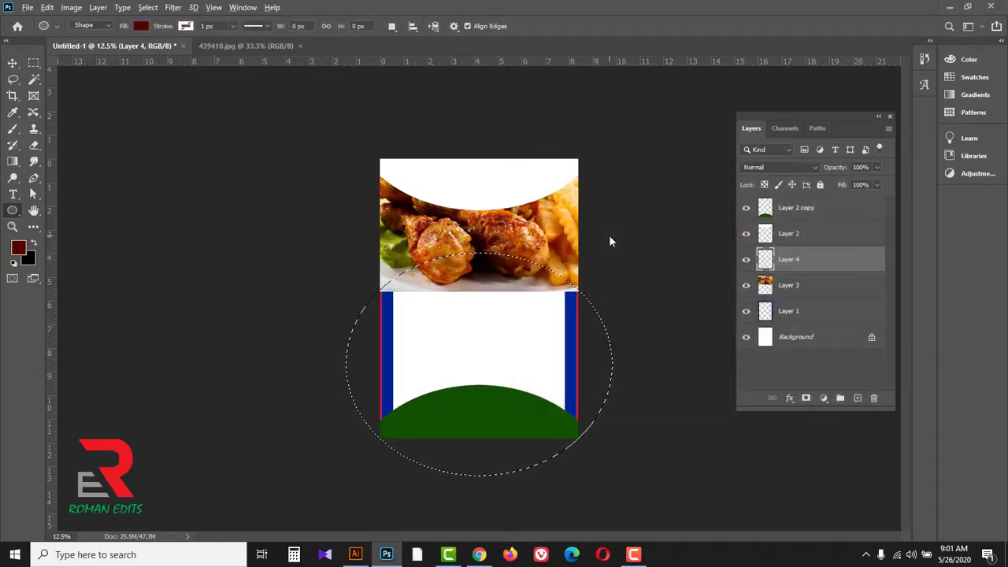
pyautogui.hotkey('alt', 'BackSpace')
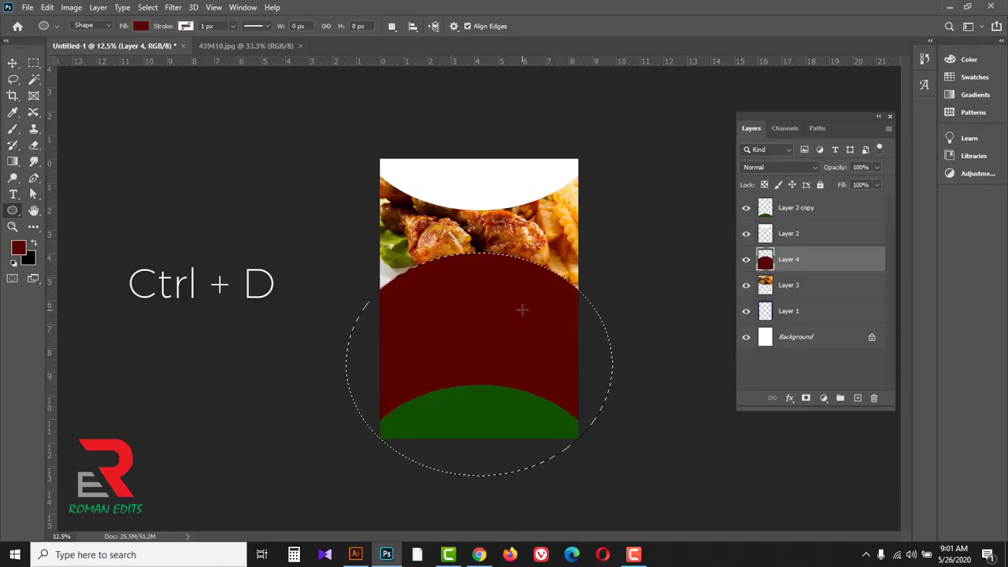
pyautogui.hotkey('ctrl', 'd')
# Step: Reduce the dark red shape's height to about 66.5% with Free Transform, keeping its upper edge in place
pyautogui.press('v')
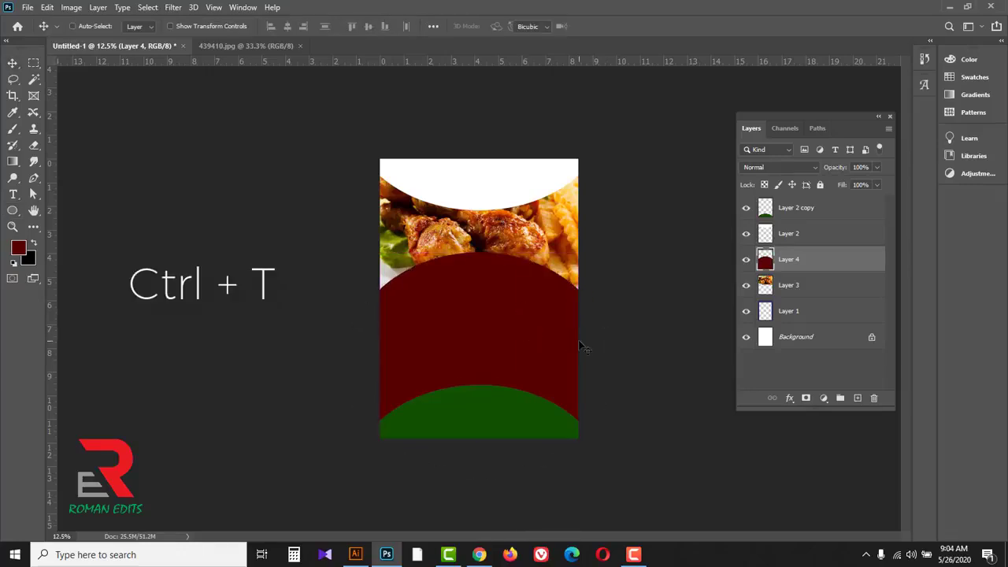
pyautogui.hotkey('ctrl', 't')
pyautogui.moveTo(479, 439); pyautogui.dragTo(480, 376)
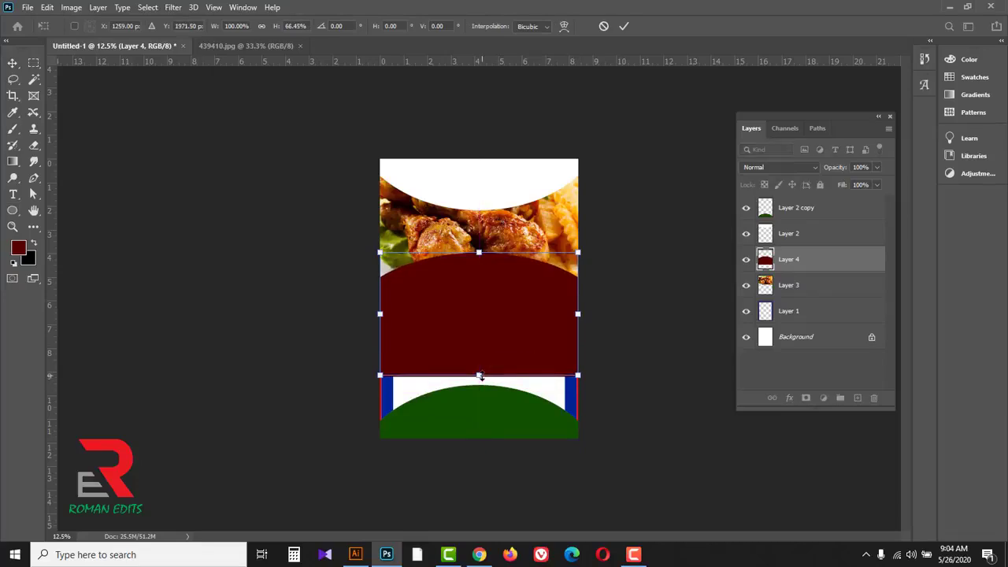
pyautogui.click(624, 26)
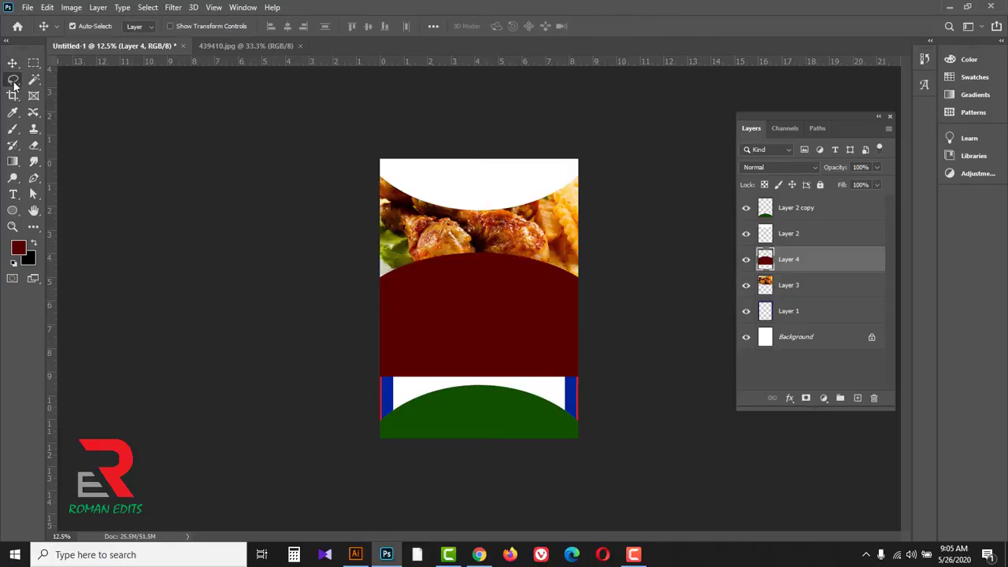
# Step: Lasso the lower part of the page from inside the dark red shape down, fill it with dark red and deselect
pyautogui.moveTo(13, 79); pyautogui.dragTo(61, 82)
pyautogui.click(63, 82)
pyautogui.moveTo(404, 340)
pyautogui.mouseDown()
pyautogui.moveTo(306, 410)
pyautogui.moveTo(369, 527)
pyautogui.moveTo(633, 513)
pyautogui.moveTo(682, 409)
pyautogui.moveTo(589, 339)
pyautogui.moveTo(403, 340)
pyautogui.mouseUp()
pyautogui.hotkey('alt', 'BackSpace')
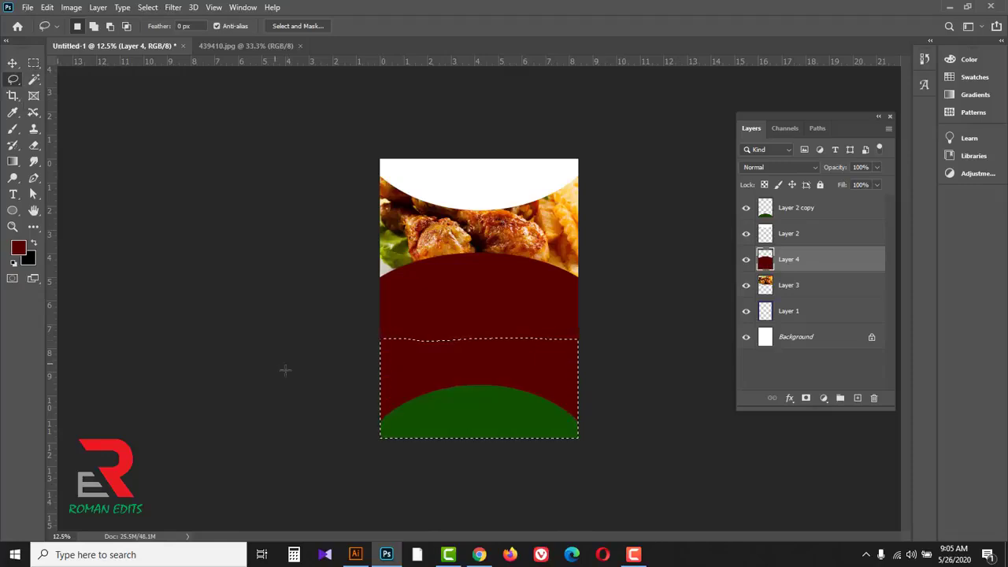
pyautogui.hotkey('ctrl', 'd')
# Step: Reduce the white arc's height slightly with Free Transform, keeping its upper edge on the page's top edge
pyautogui.click(797, 235)
pyautogui.hotkey('ctrl', 't')
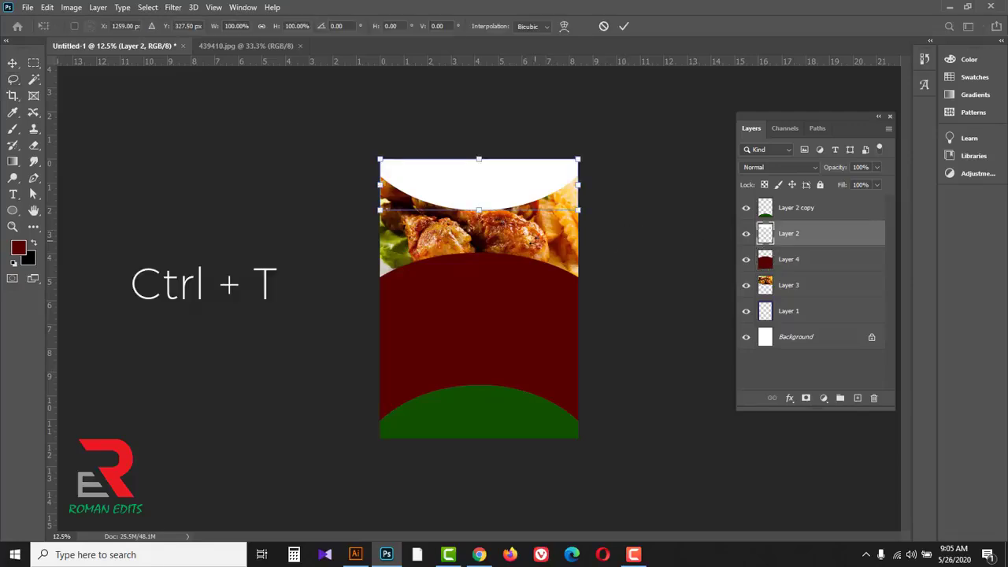
pyautogui.moveTo(480, 209); pyautogui.dragTo(481, 200)
pyautogui.click(623, 26)
pyautogui.press('l')
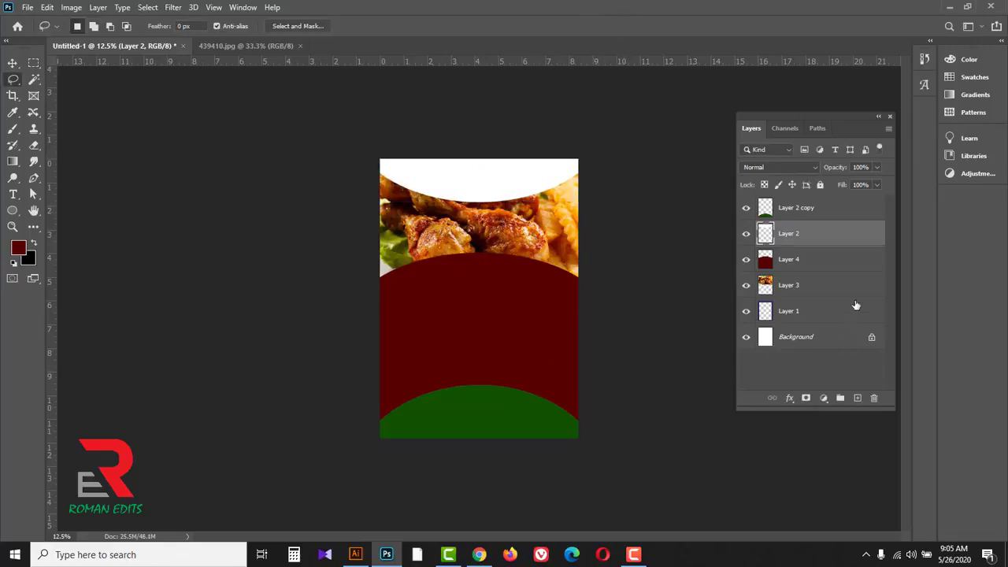
# Step: Reduce the green arc's height to about 82.4% with Free Transform, keeping its upper edge in place
pyautogui.click(826, 210)
pyautogui.hotkey('ctrl', 't')
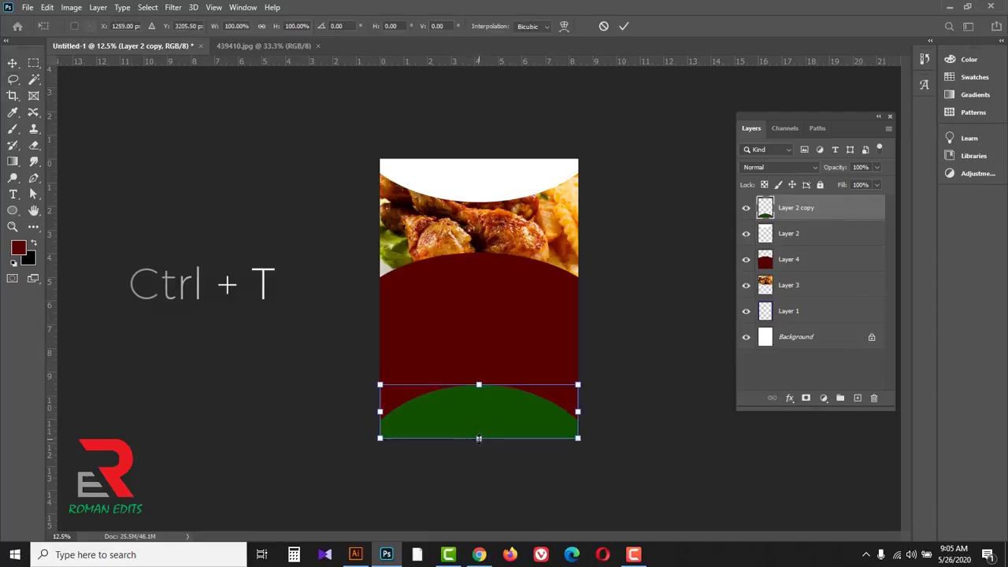
pyautogui.moveTo(479, 438); pyautogui.dragTo(478, 428)
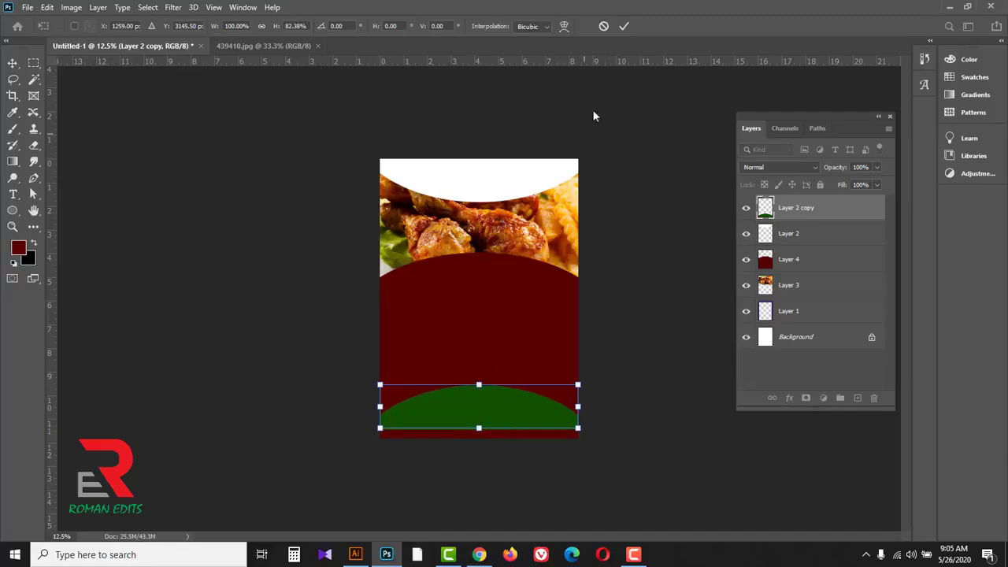
pyautogui.click(623, 27)
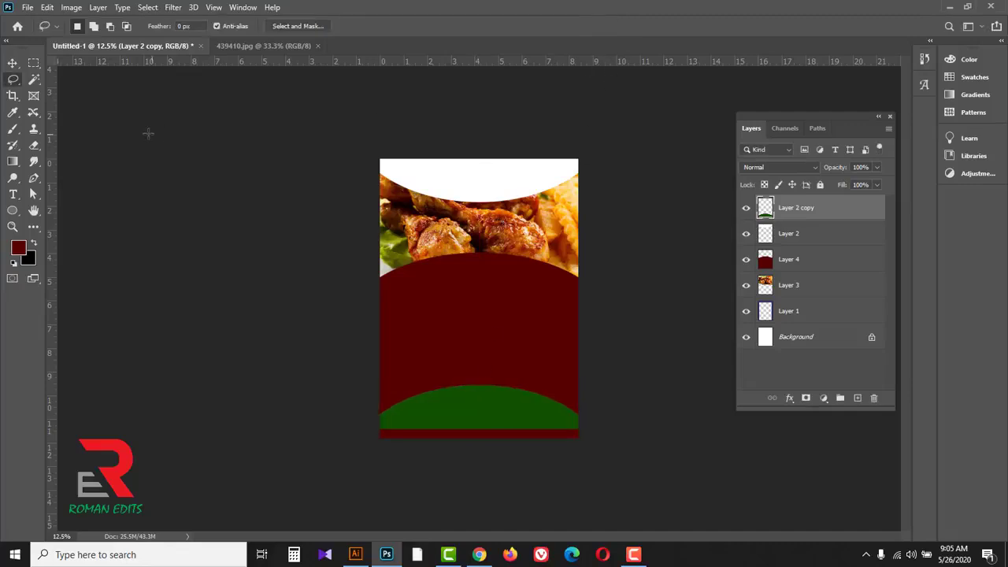
# Step: Lasso the strip along the page's bottom edge, fill it with green 125200 sampled from the arc and deselect
pyautogui.rightClick(14, 81)
pyautogui.click(76, 82)
pyautogui.moveTo(411, 421)
pyautogui.mouseDown()
pyautogui.moveTo(375, 421)
pyautogui.moveTo(326, 455)
pyautogui.moveTo(519, 488)
pyautogui.moveTo(650, 461)
pyautogui.moveTo(580, 421)
pyautogui.moveTo(411, 420)
pyautogui.mouseUp()
pyautogui.click(18, 249)
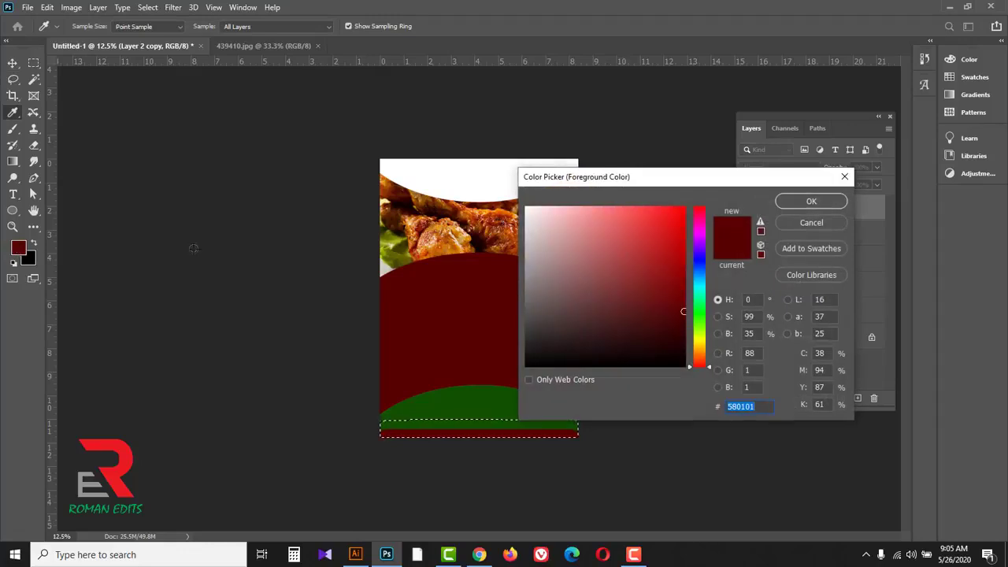
pyautogui.click(445, 406)
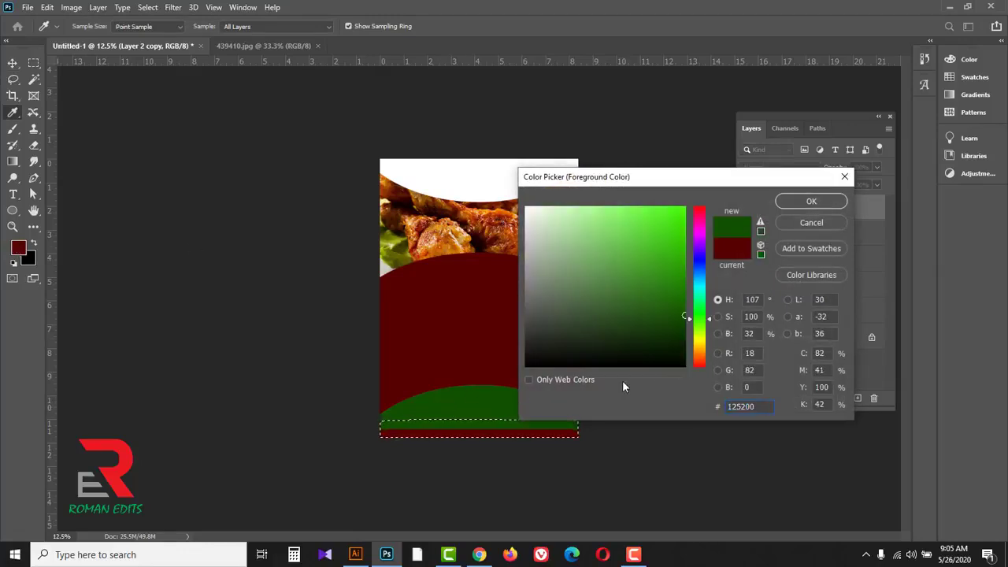
pyautogui.click(811, 202)
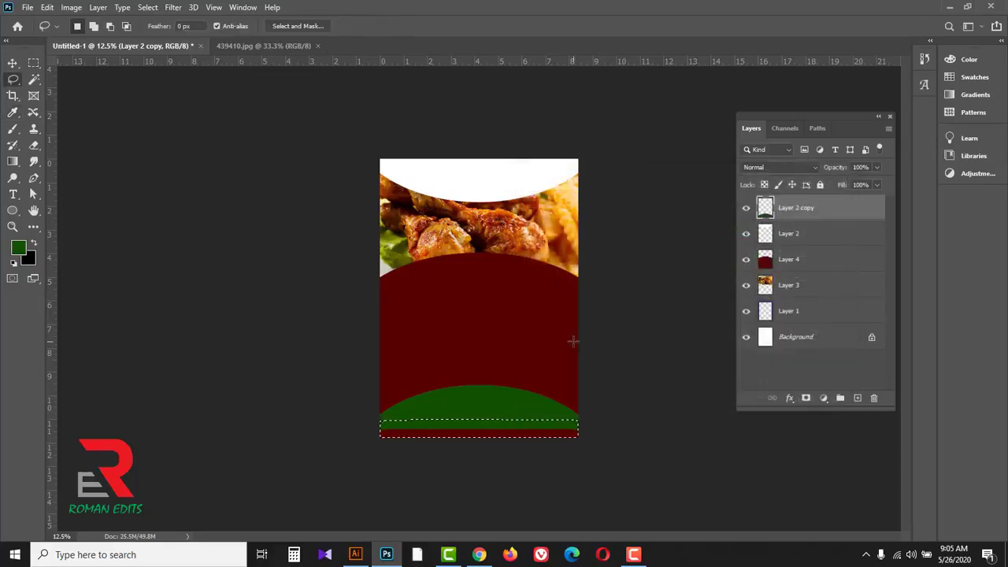
pyautogui.hotkey('alt', 'BackSpace')
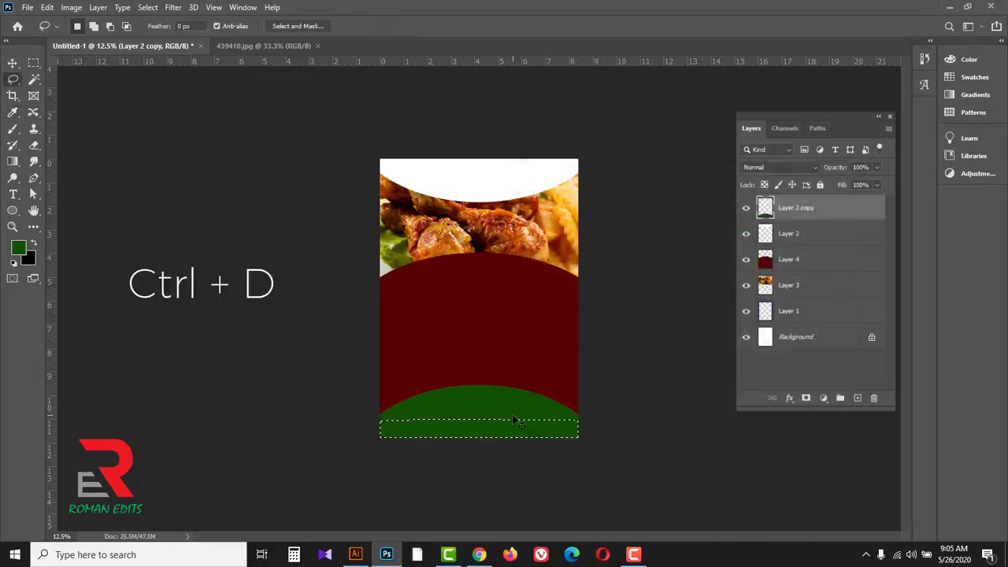
pyautogui.hotkey('ctrl', 'd')
# Step: Add the horizontal text CHRISMAS in 16 pt Calibri Bold on the white arc and move it up, just past the page's centre toward the right edge
pyautogui.scroll(5, 643, 382)
pyautogui.press('v')
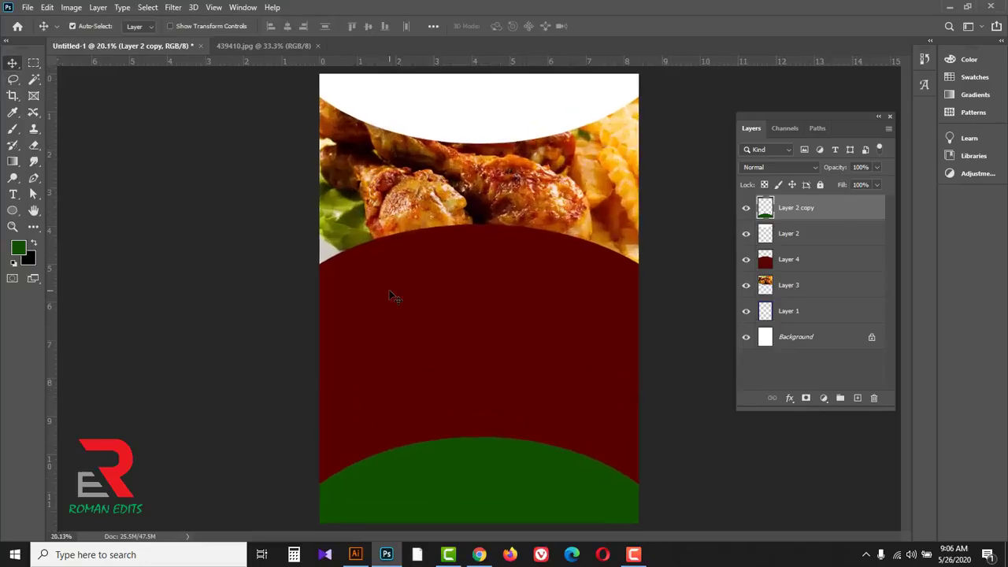
pyautogui.click(13, 196)
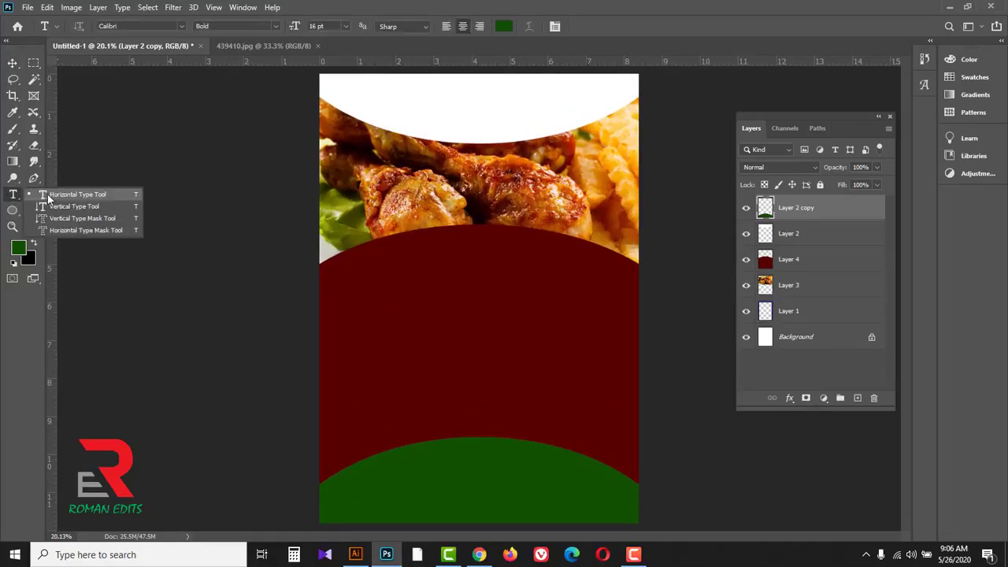
pyautogui.click(77, 195)
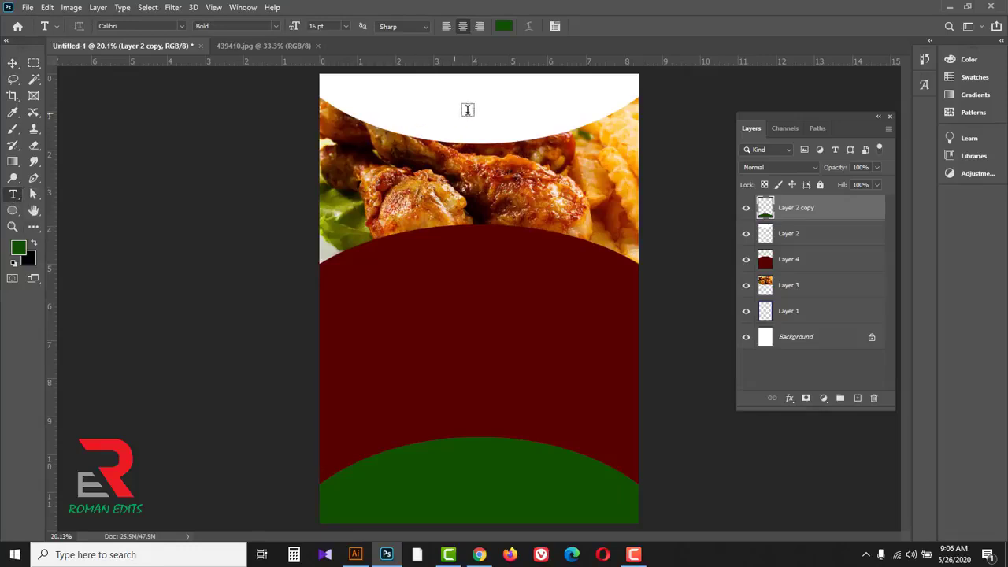
pyautogui.keyDown('ctrl'); pyautogui.click(521, 100); pyautogui.keyUp('ctrl')
pyautogui.keyDown('ctrl'); pyautogui.click(522, 100); pyautogui.keyUp('ctrl')
pyautogui.moveTo(534, 130); pyautogui.dragTo(496, 168)
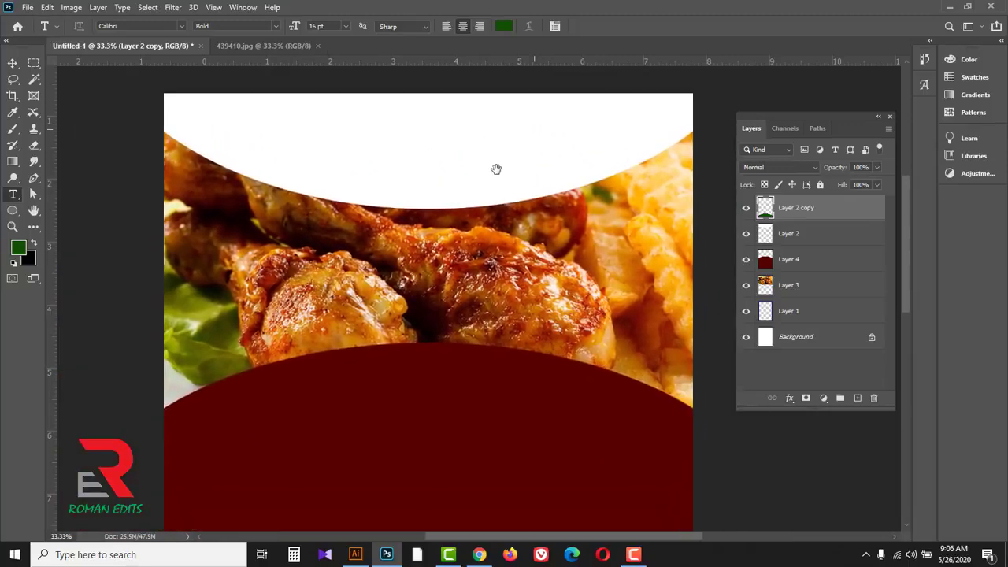
pyautogui.click(421, 141)
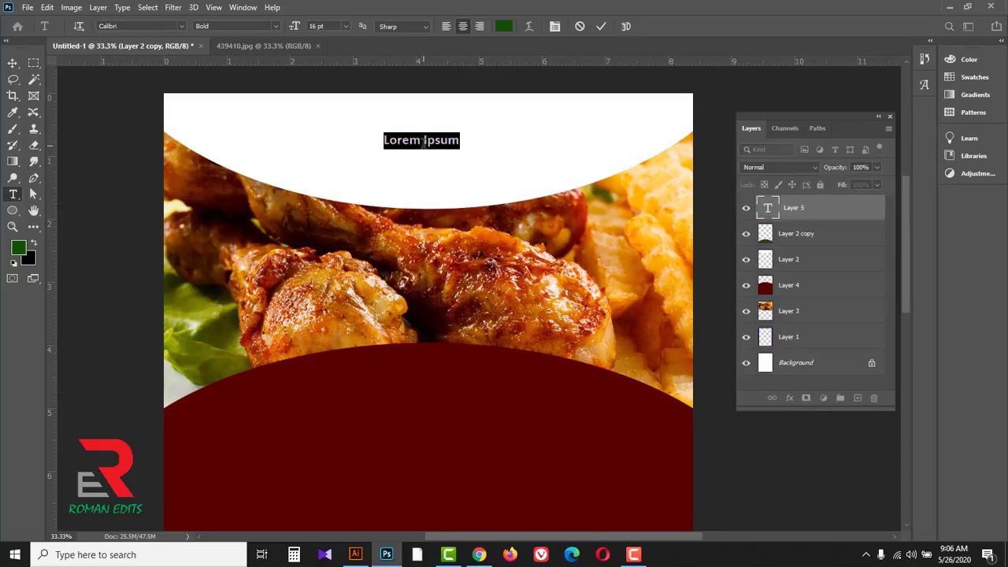
pyautogui.press('BackSpace')
pyautogui.write('CHRISMAS')
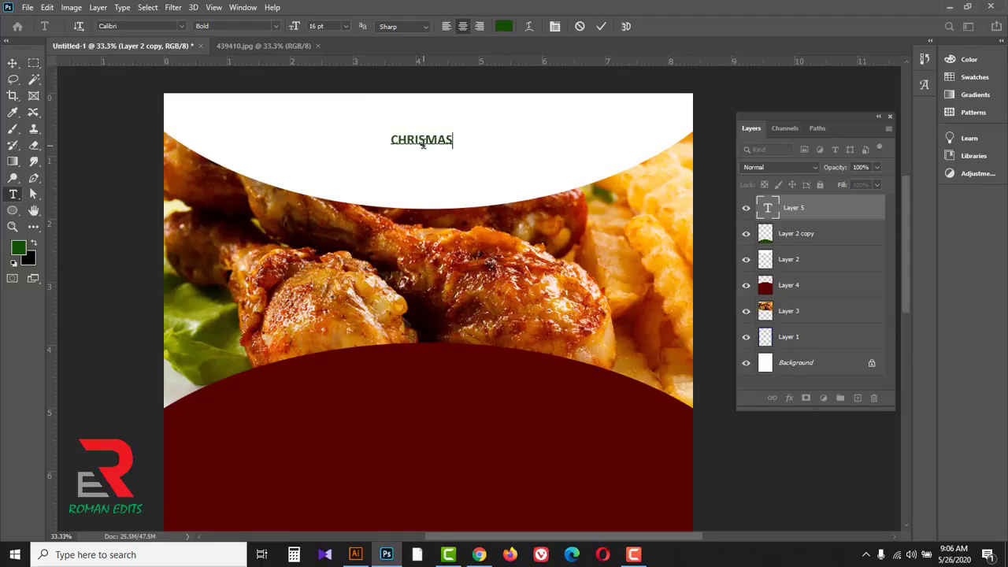
pyautogui.click(13, 63)
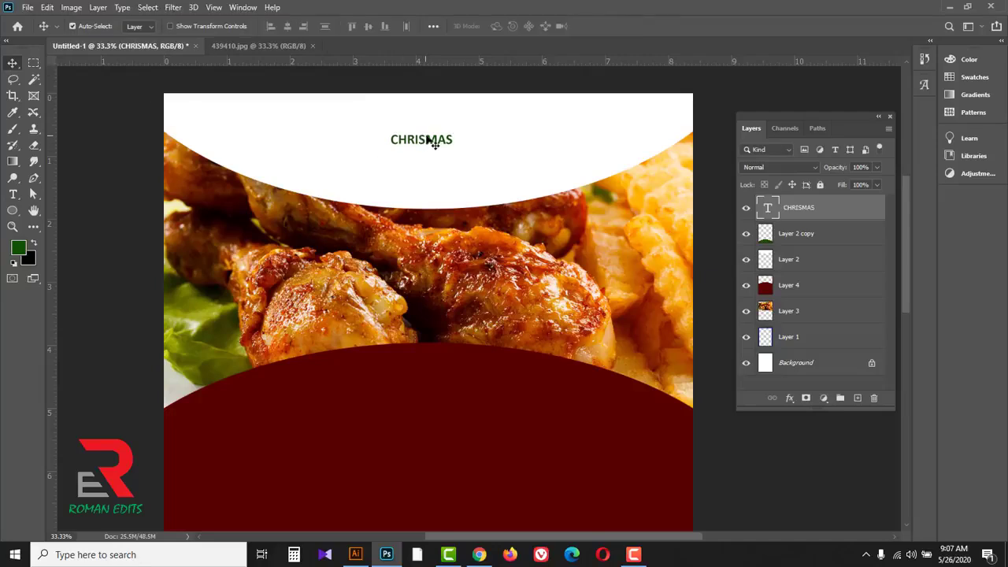
pyautogui.moveTo(428, 137); pyautogui.dragTo(488, 123)
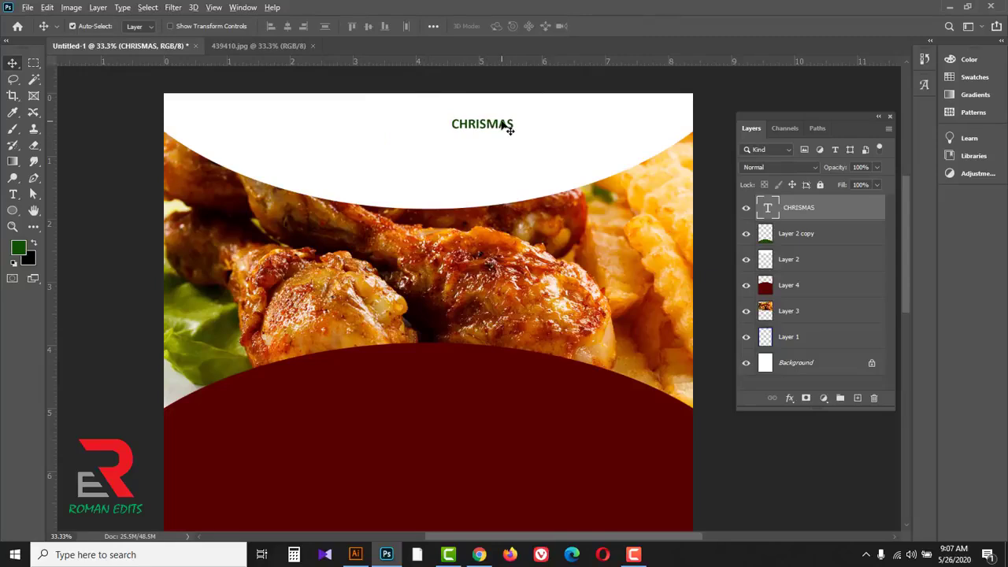
# Step: Duplicate the CHRISMAS text just below the original on the white arc and replace the copy's wording with Menu
pyautogui.moveTo(508, 124); pyautogui.dragTo(507, 150)
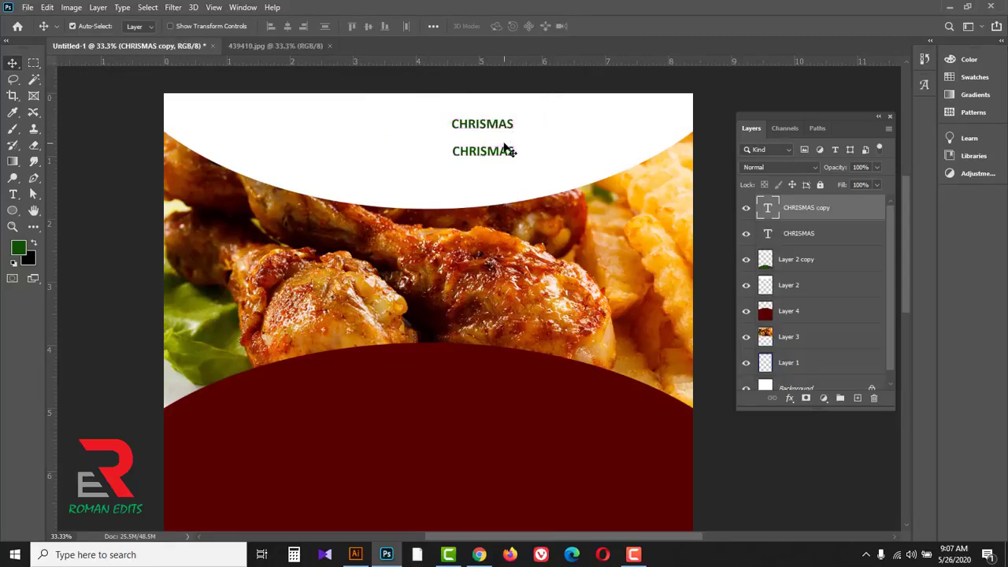
pyautogui.click(15, 196)
pyautogui.click(71, 193)
pyautogui.doubleClick(486, 151)
pyautogui.write('Me')
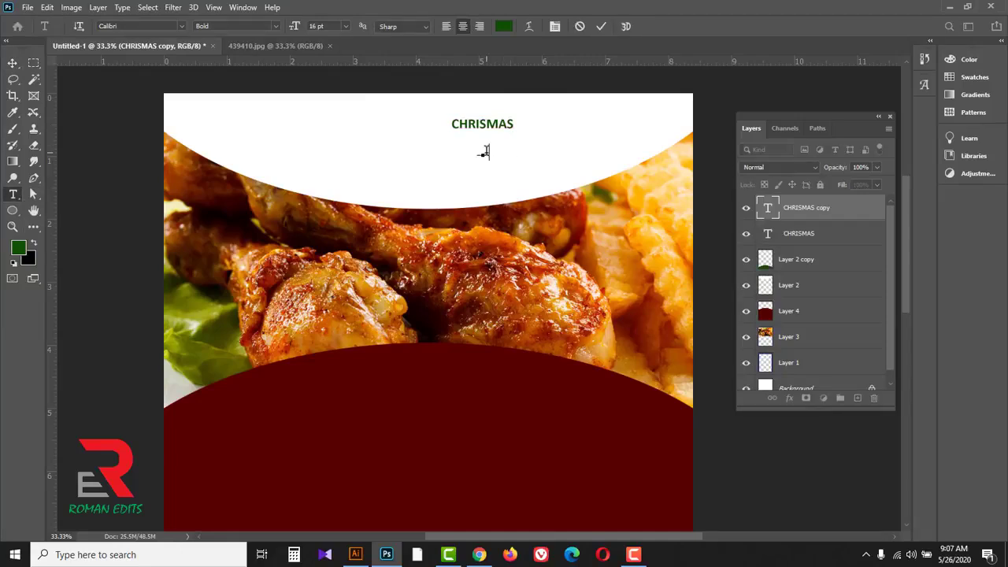
pyautogui.write('nu')
# Step: Set the Menu text to 72 pt Arial Bold and move it slightly down and left, beneath CHRISMAS
pyautogui.doubleClick(486, 150)
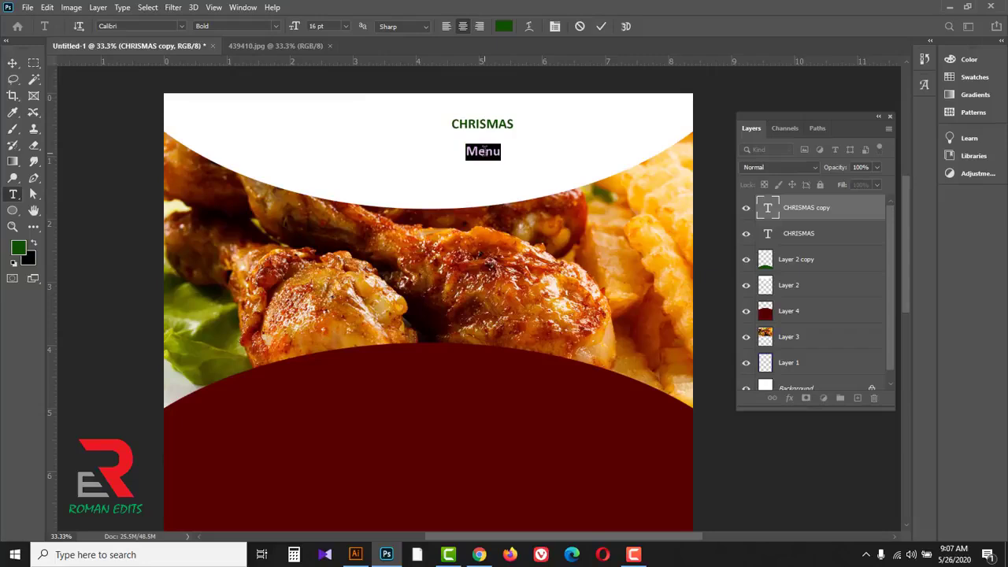
pyautogui.click(345, 26)
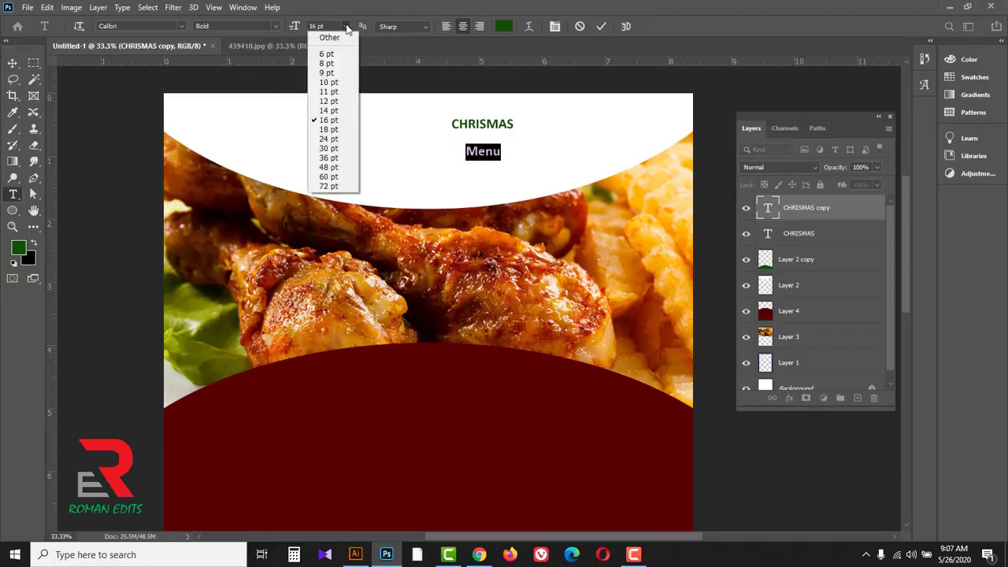
pyautogui.click(331, 188)
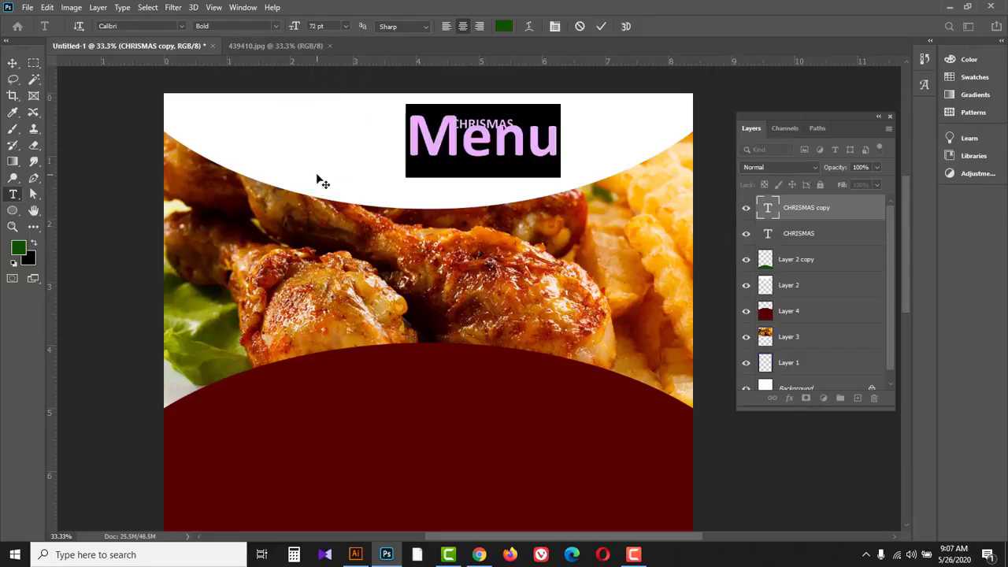
pyautogui.click(182, 24)
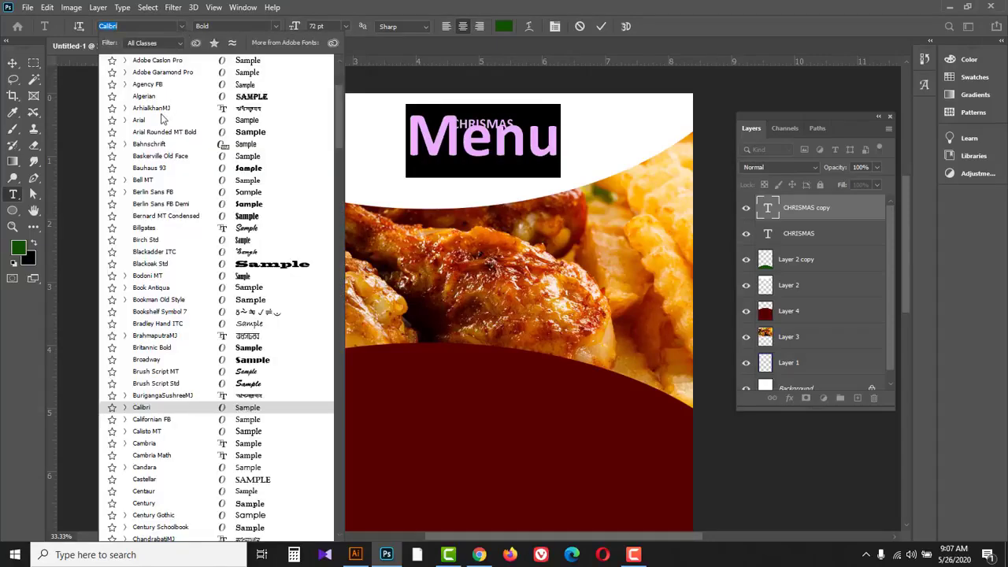
pyautogui.click(142, 120)
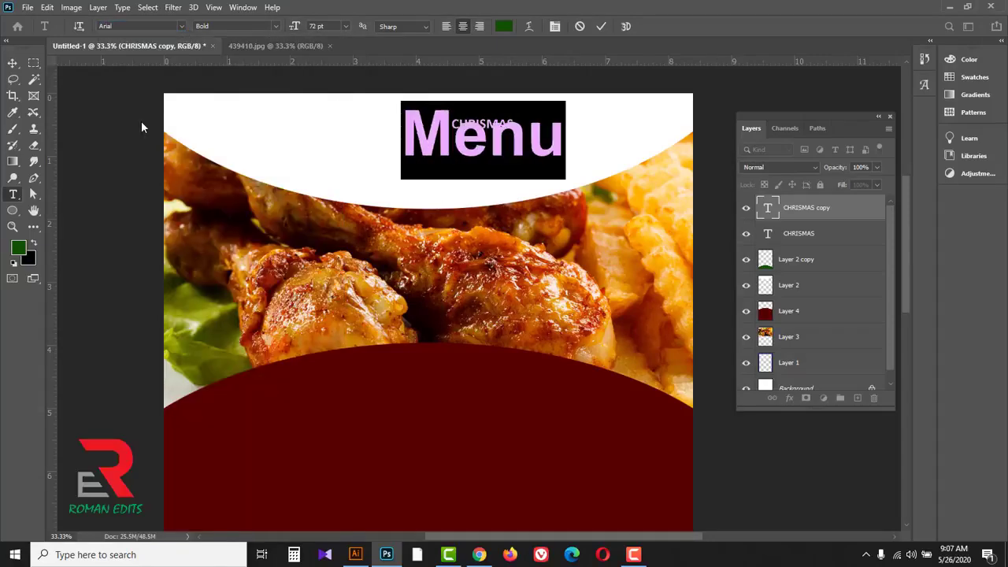
pyautogui.click(12, 65)
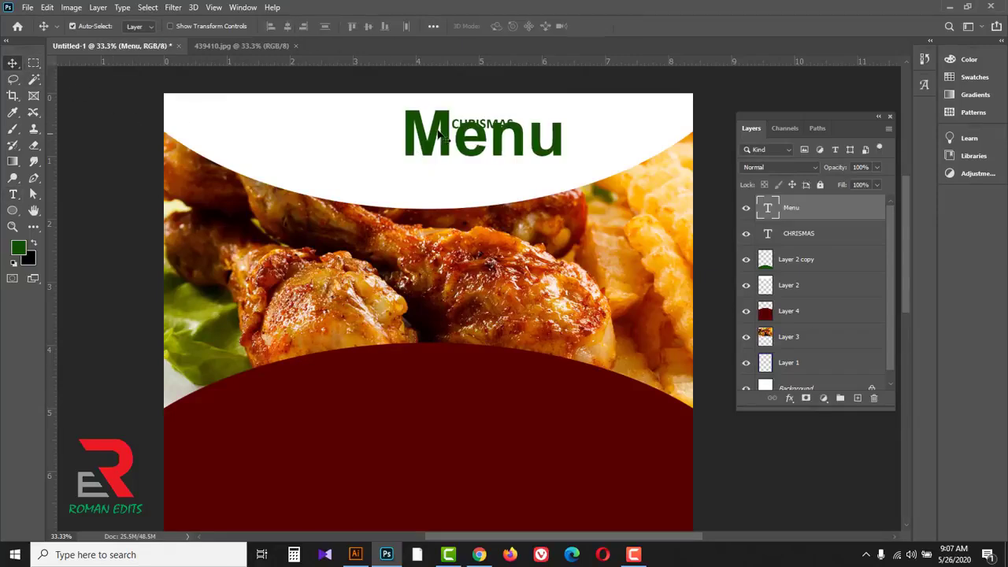
pyautogui.moveTo(440, 122); pyautogui.dragTo(418, 134)
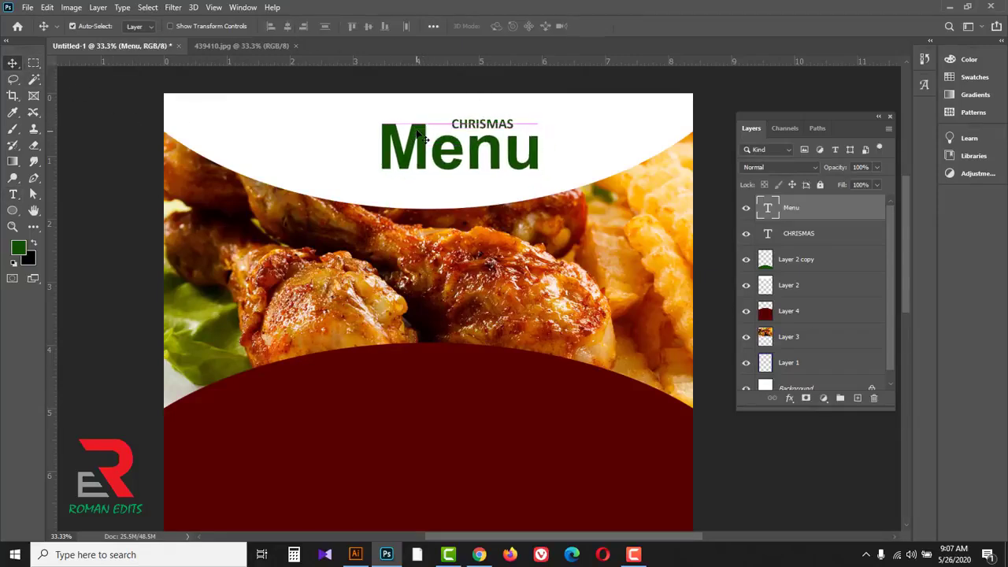
# Step: Enlarge the CHRISMAS text to about 146.8% with Free Transform, placing it directly above the last letters of Menu
pyautogui.click(498, 125)
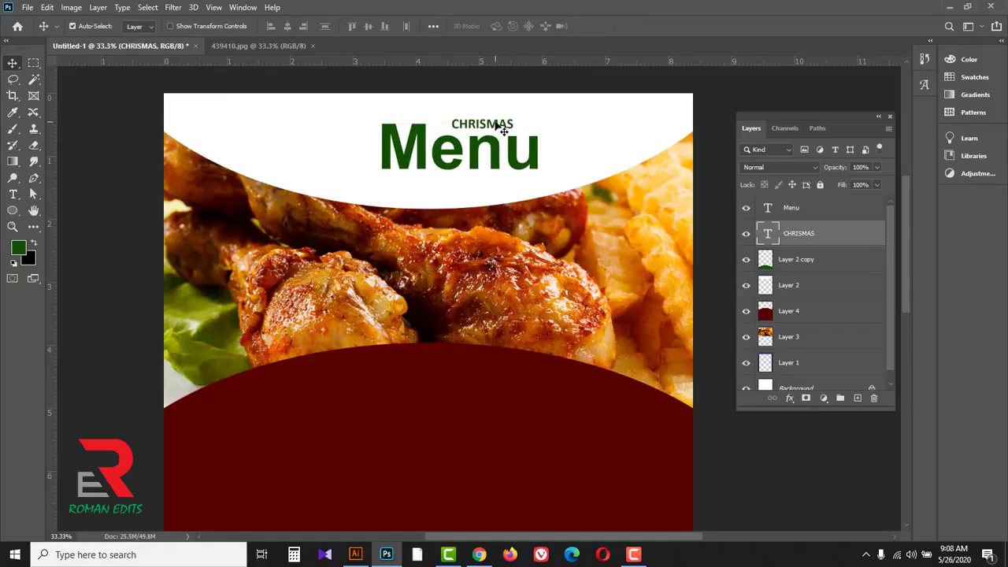
pyautogui.hotkey('ctrl', 't')
pyautogui.moveTo(513, 131); pyautogui.dragTo(542, 142)
pyautogui.moveTo(526, 132); pyautogui.dragTo(524, 127)
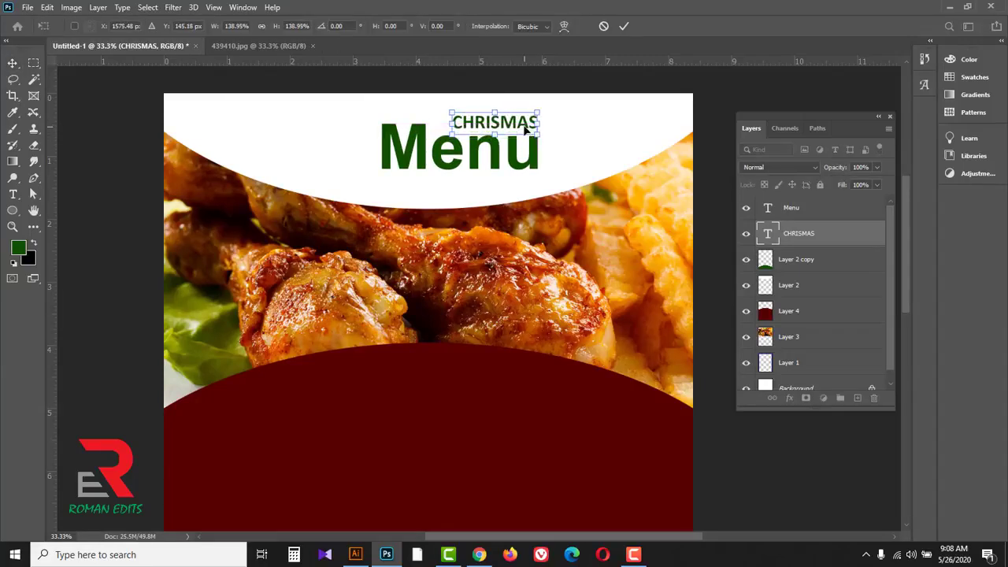
pyautogui.moveTo(451, 111); pyautogui.dragTo(445, 110)
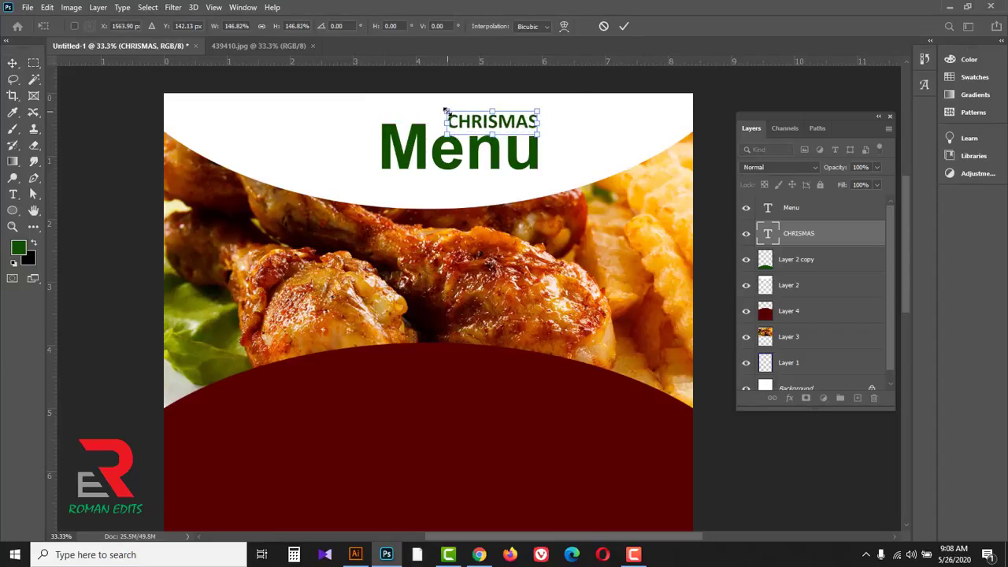
pyautogui.click(623, 29)
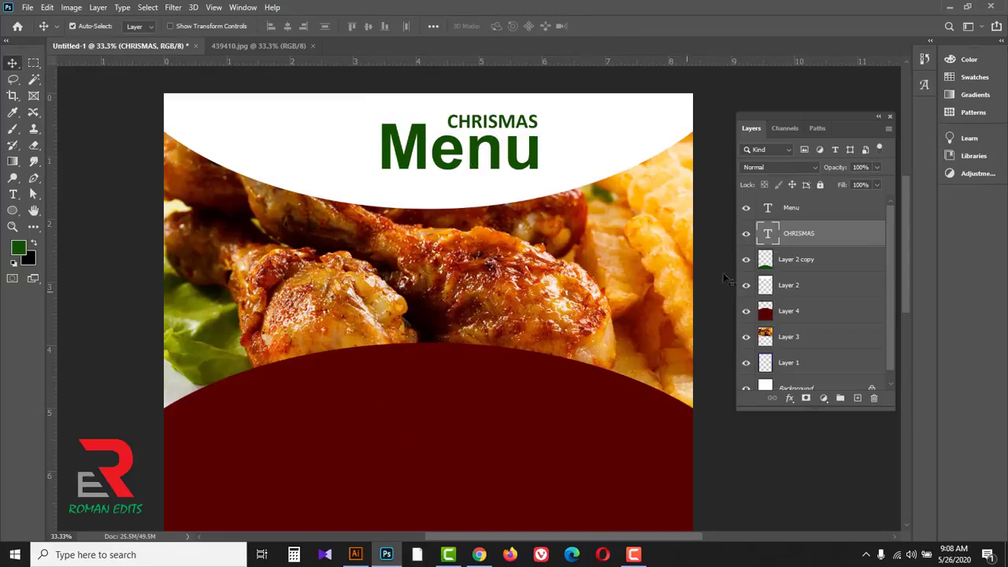
# Step: Recolor the Menu text with dark red 580101 sampled from the large dark red shape
pyautogui.click(810, 209)
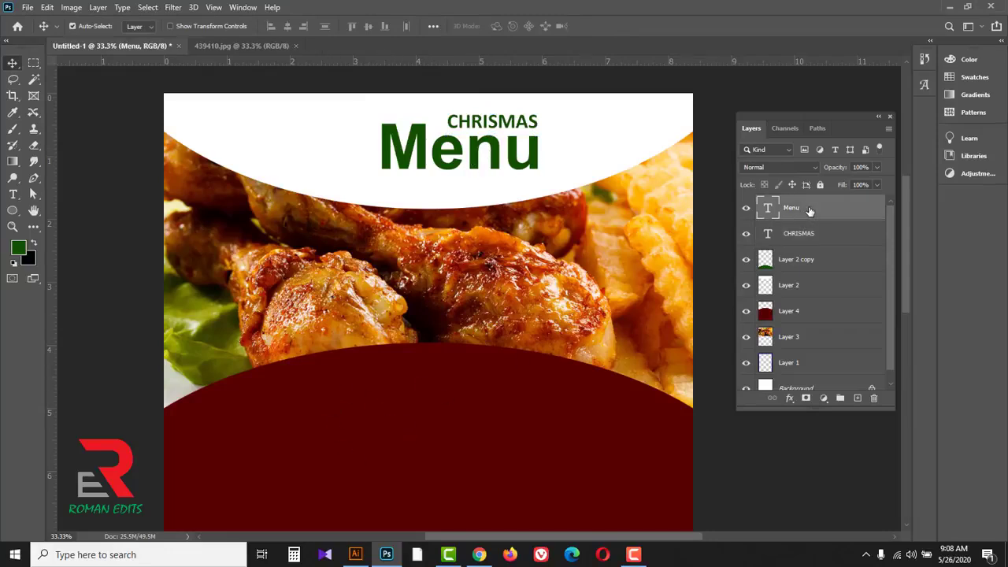
pyautogui.click(13, 195)
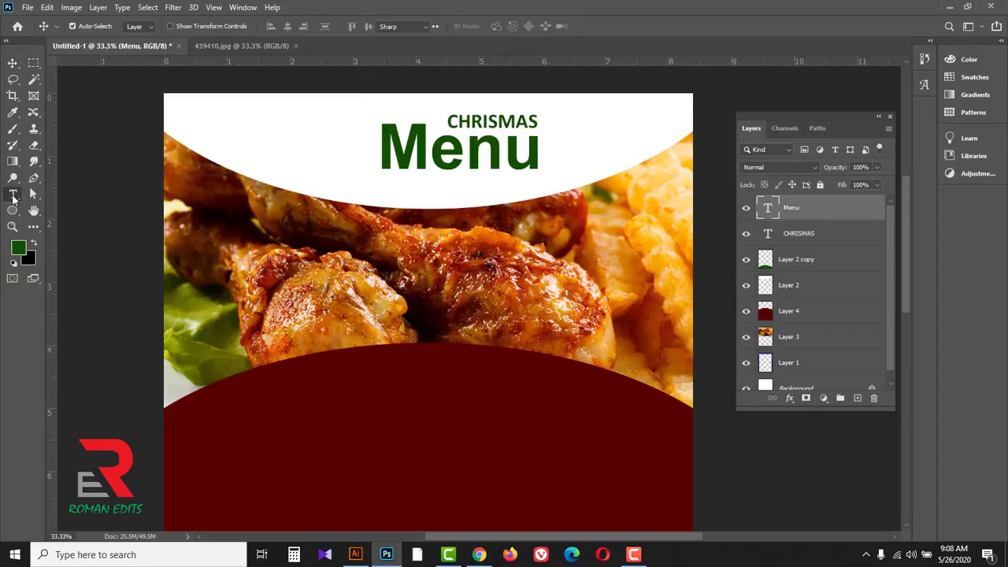
pyautogui.click(78, 197)
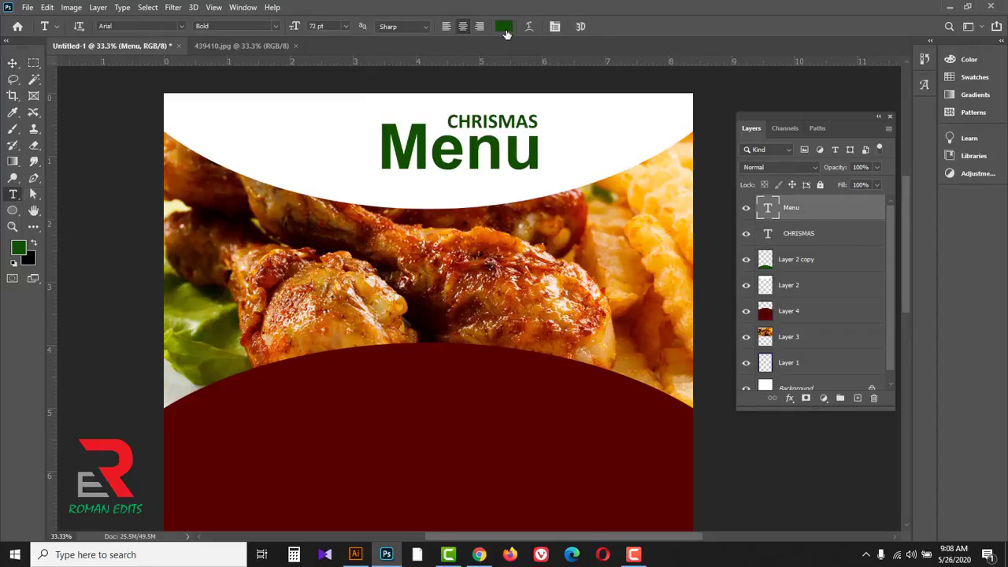
pyautogui.click(505, 27)
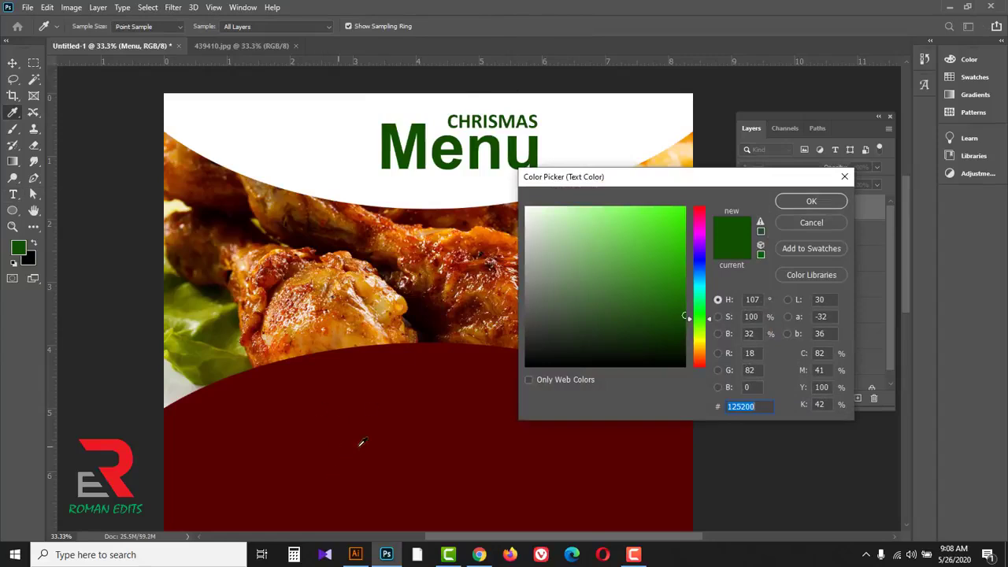
pyautogui.click(338, 428)
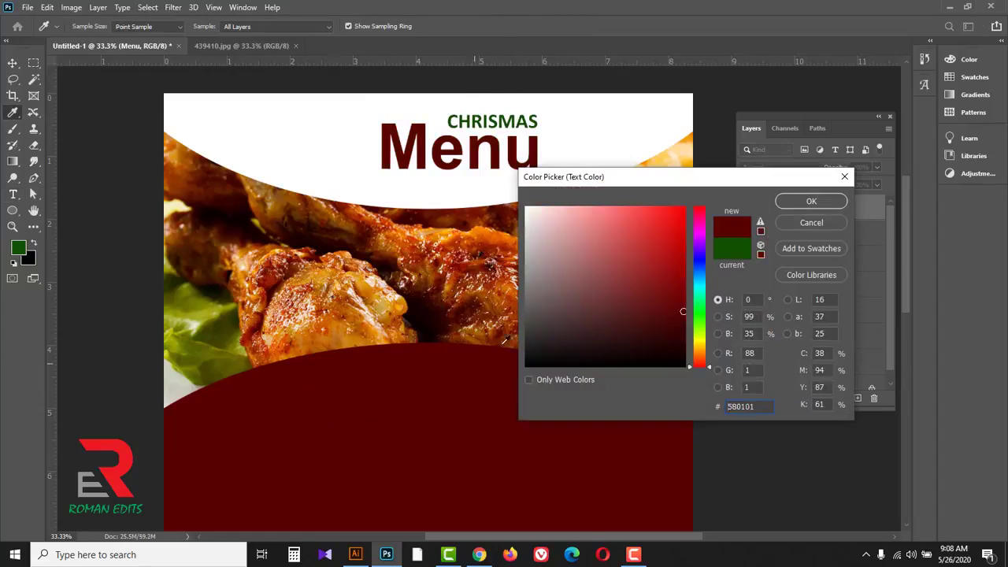
pyautogui.click(812, 201)
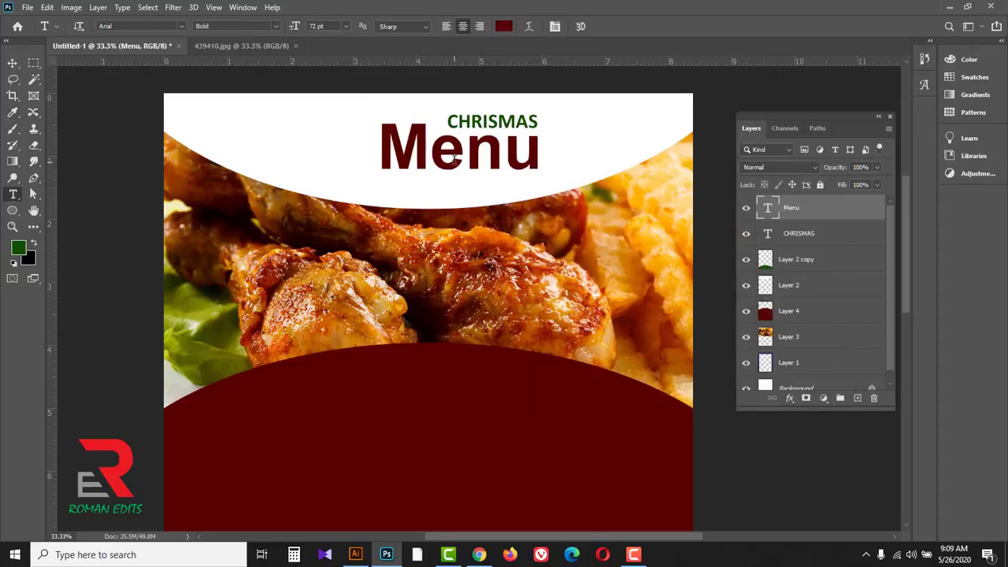
pyautogui.click(13, 63)
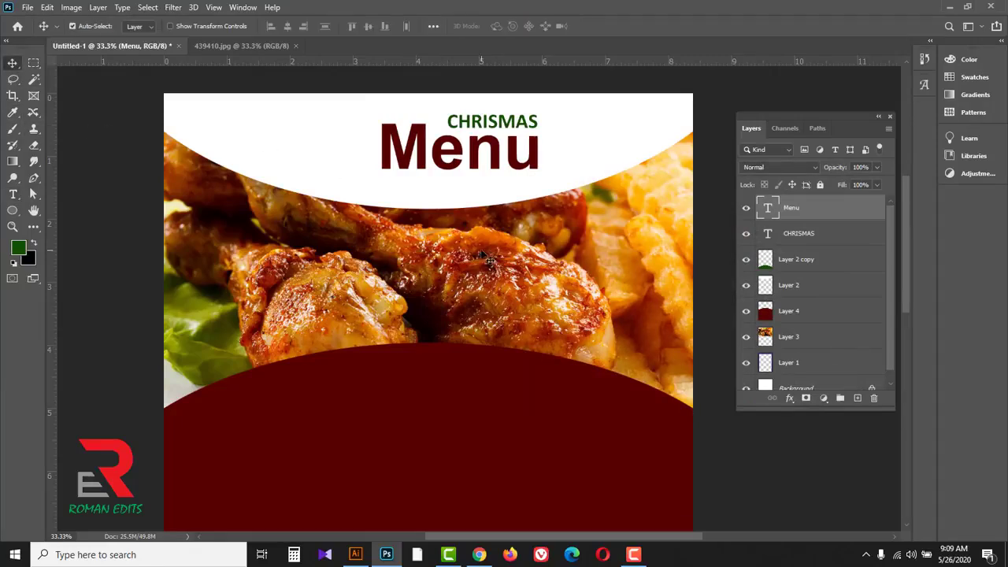
# Step: Try the Regular style of Arial on the Menu text and return it to Bold
pyautogui.hotkey('ctrl', '-')
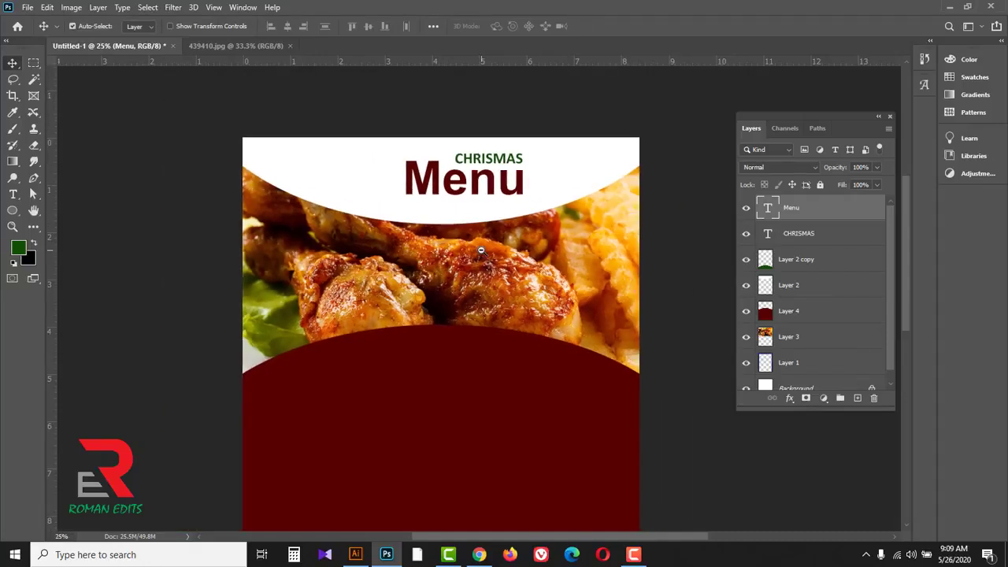
pyautogui.click(13, 194)
pyautogui.click(79, 194)
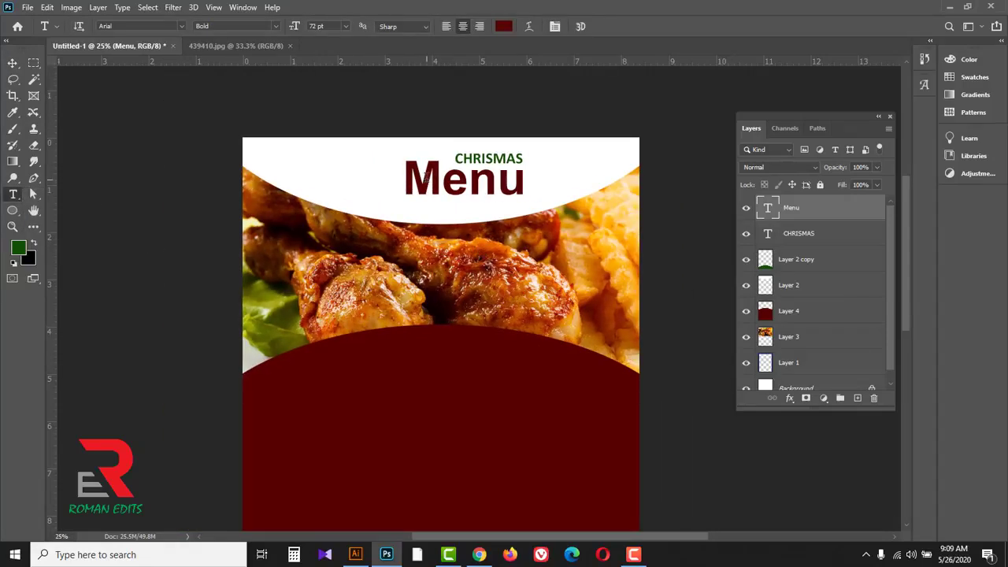
pyautogui.click(274, 27)
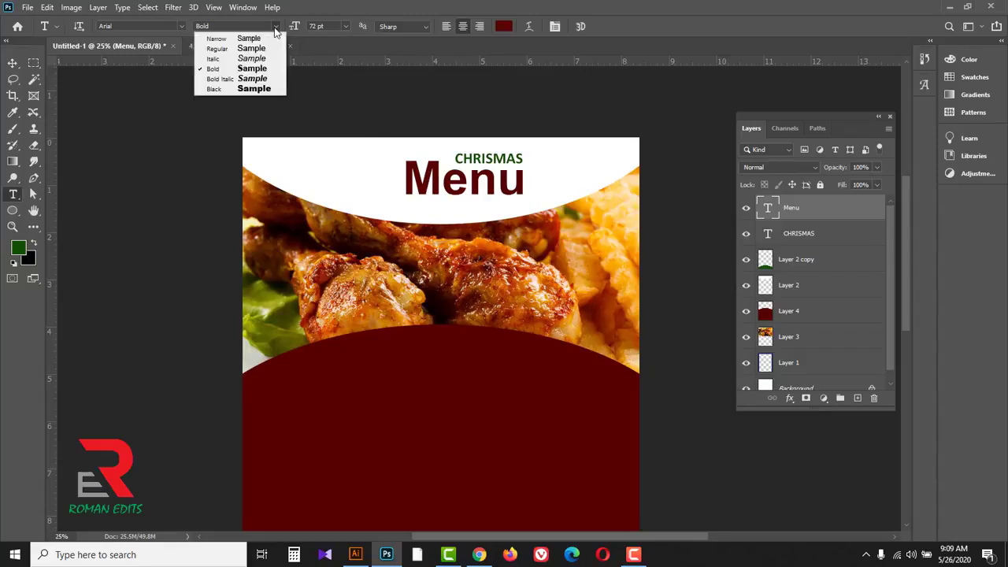
pyautogui.click(233, 36)
pyautogui.click(274, 27)
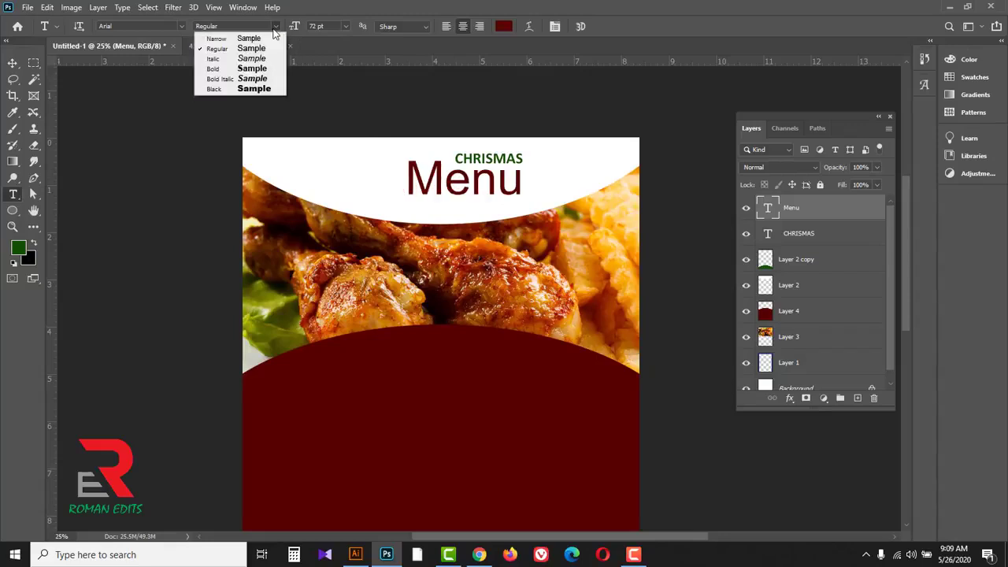
pyautogui.click(220, 70)
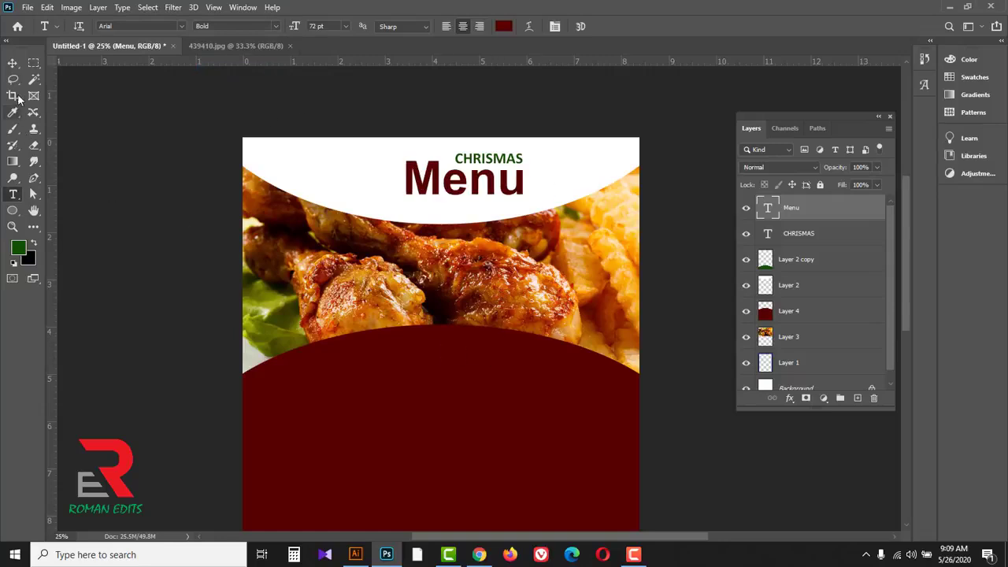
# Step: Draw a 402 px circle without a stroke across the green arc's upper edge near the page's left side and fill it dark red
pyautogui.scroll(-1, 417, 353)
pyautogui.scroll(-2, 430, 307)
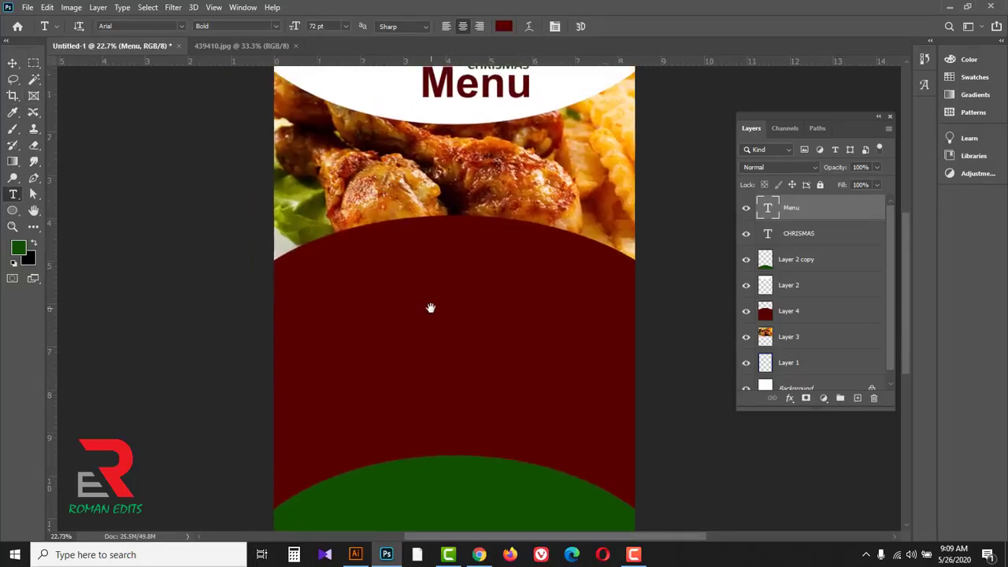
pyautogui.scroll(-2, 435, 359)
pyautogui.scroll(-1, 434, 359)
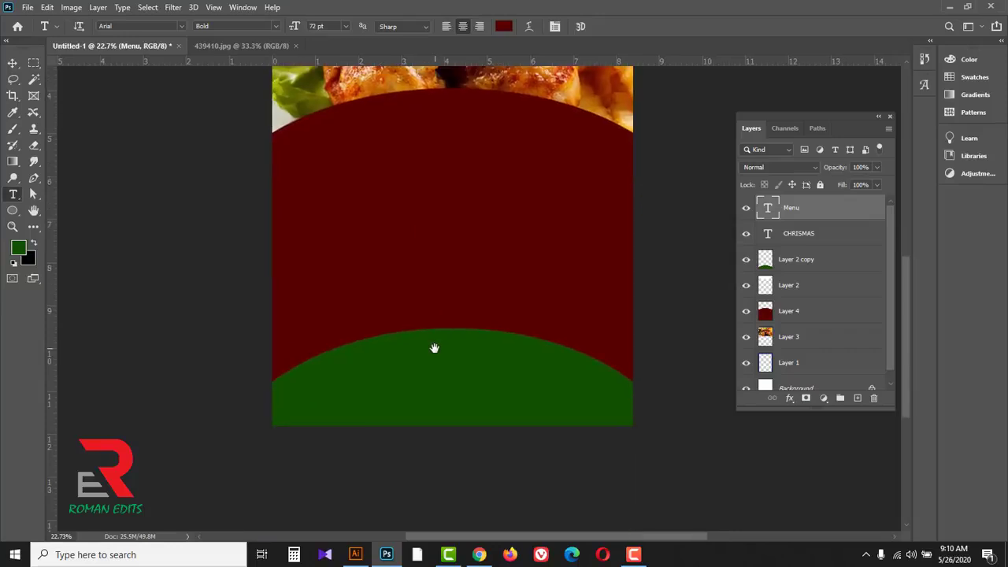
pyautogui.moveTo(13, 210); pyautogui.dragTo(42, 218)
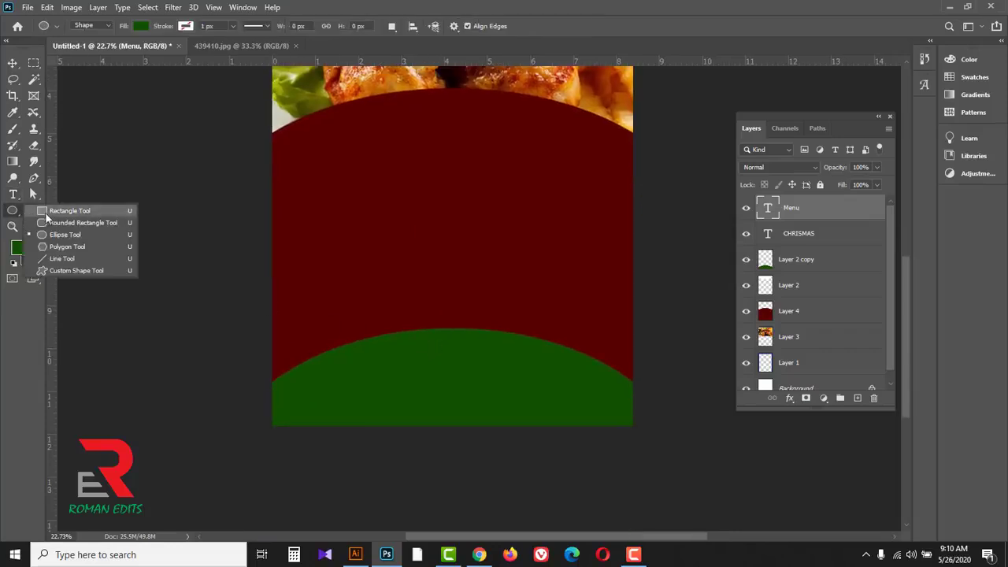
pyautogui.click(66, 235)
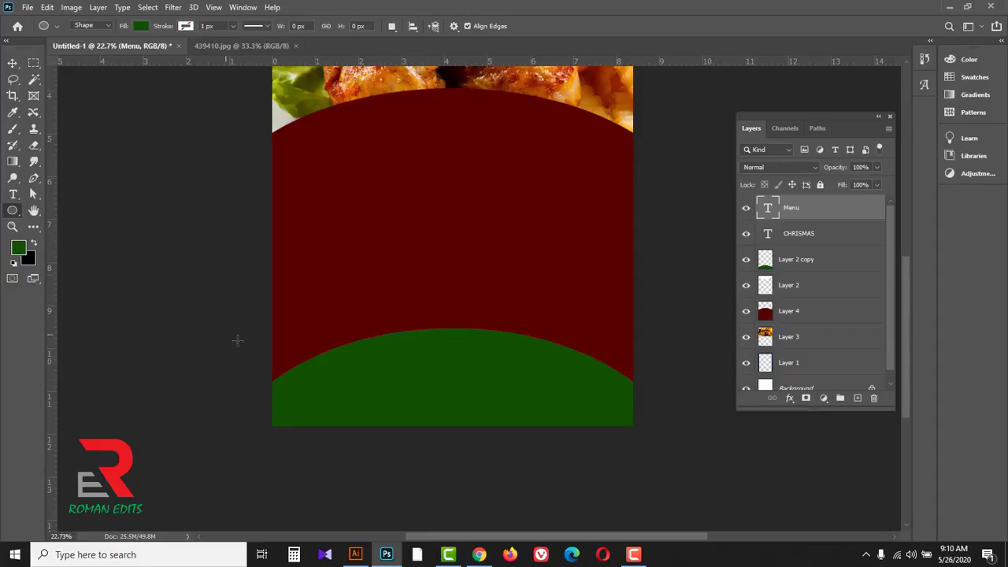
pyautogui.scroll(1, 348, 372)
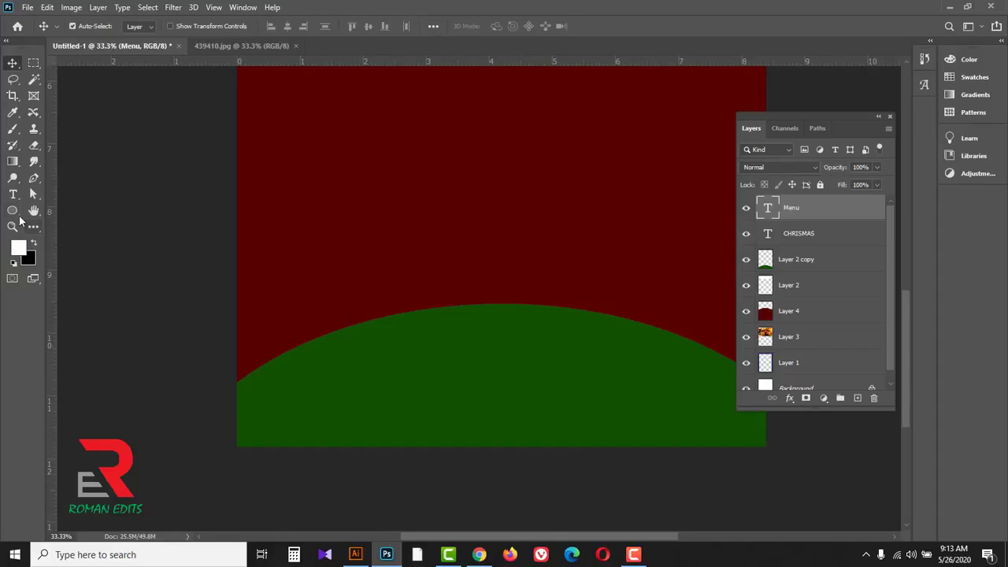
pyautogui.click(13, 211)
pyautogui.rightClick(15, 213)
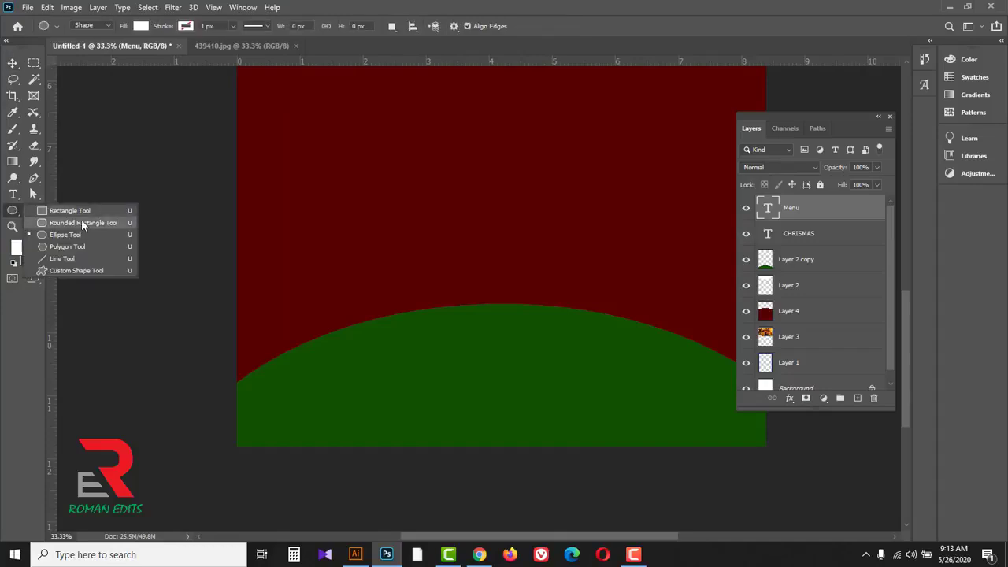
pyautogui.click(82, 235)
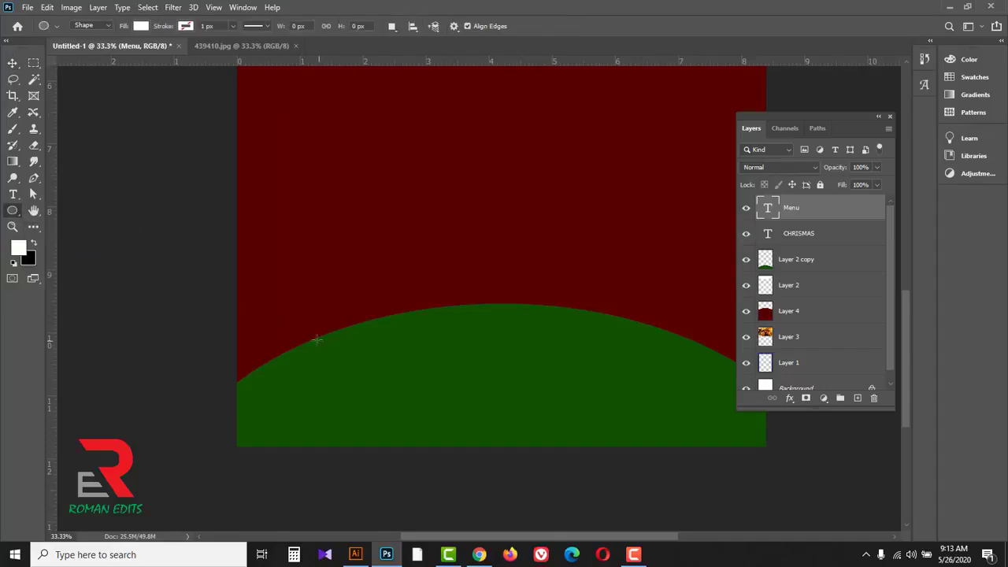
pyautogui.moveTo(316, 340); pyautogui.dragTo(361, 392)
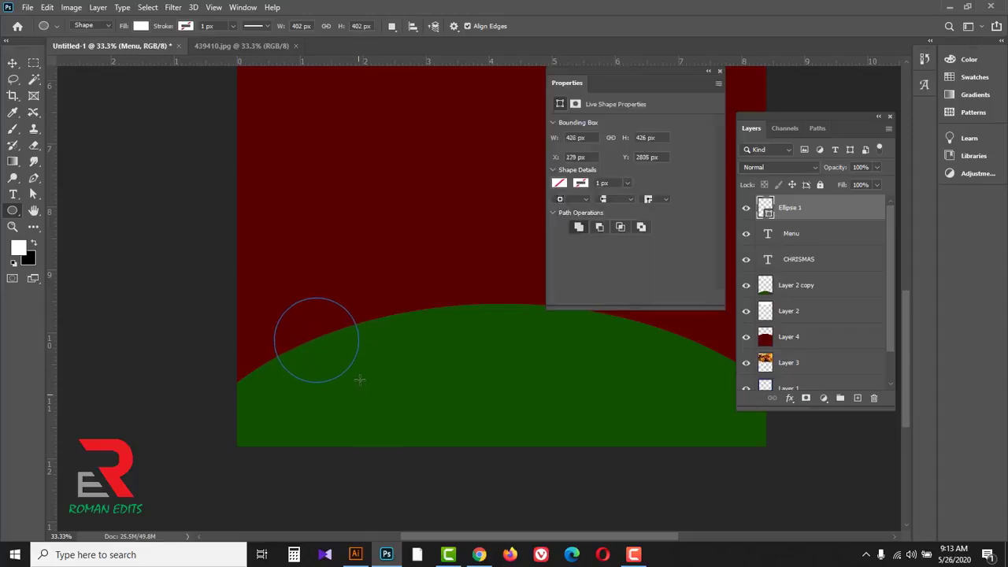
pyautogui.click(559, 184)
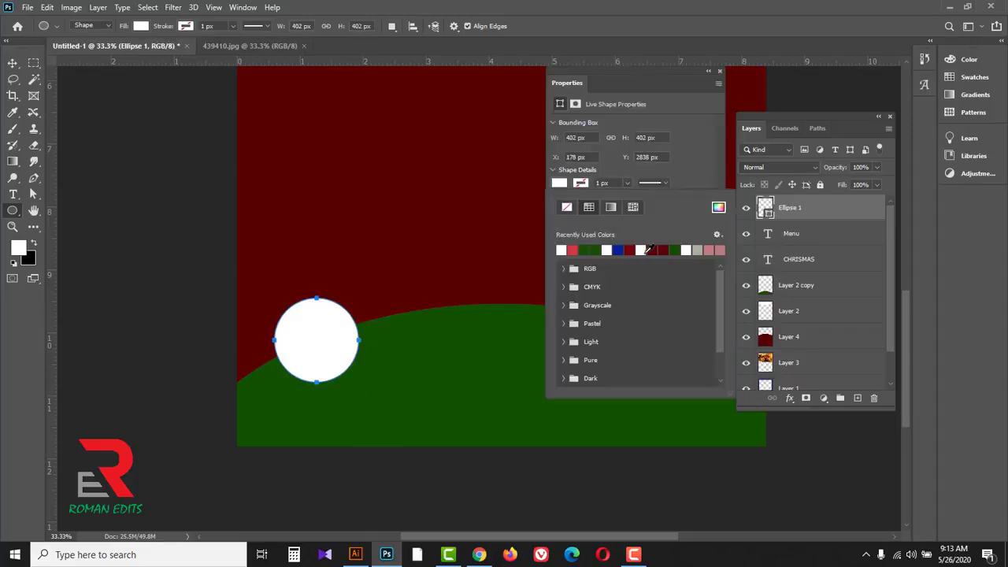
pyautogui.click(651, 249)
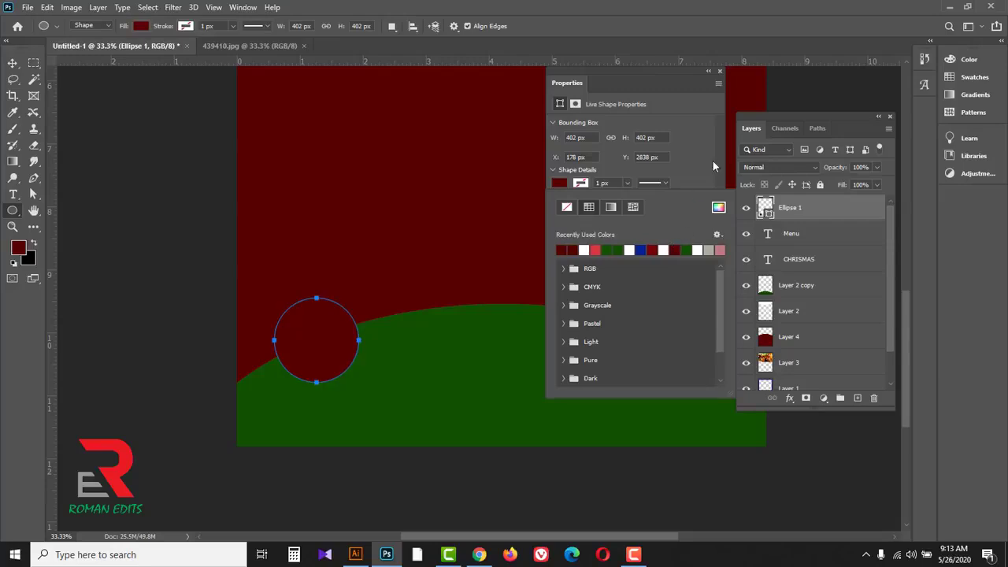
# Step: Convert the dark red circle's path into a selection and delete its shape layer
pyautogui.click(720, 73)
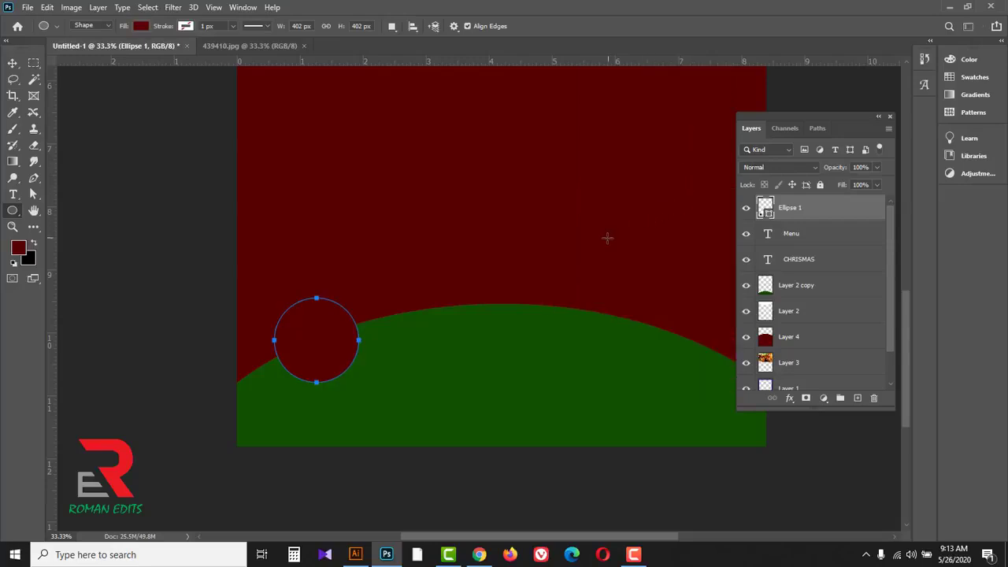
pyautogui.hotkey('ctrl', 'Return')
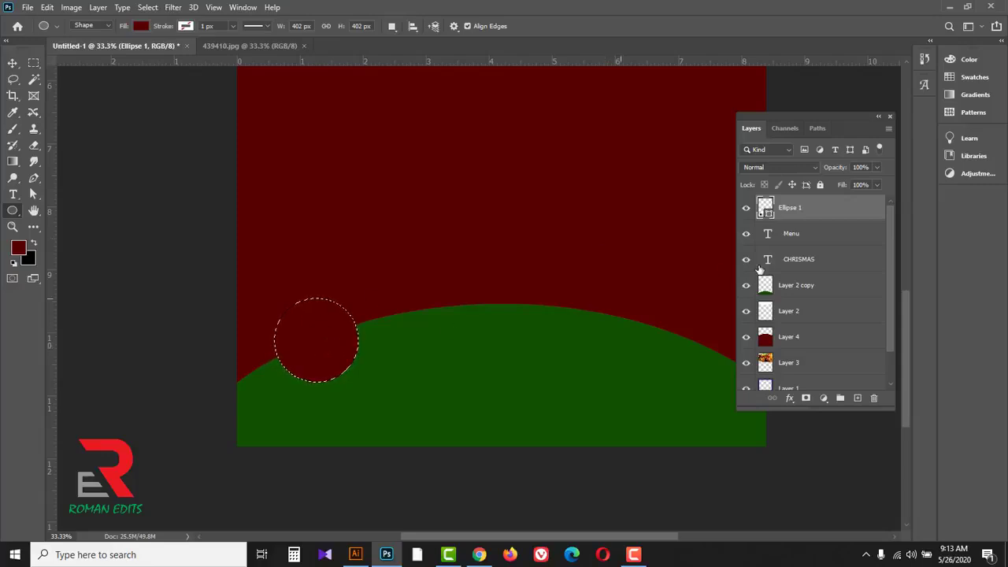
pyautogui.moveTo(843, 207); pyautogui.dragTo(874, 398)
# Step: Fill the circular selection with white ffffff on a new layer and deselect it
pyautogui.click(18, 247)
pyautogui.moveTo(559, 232); pyautogui.dragTo(516, 194)
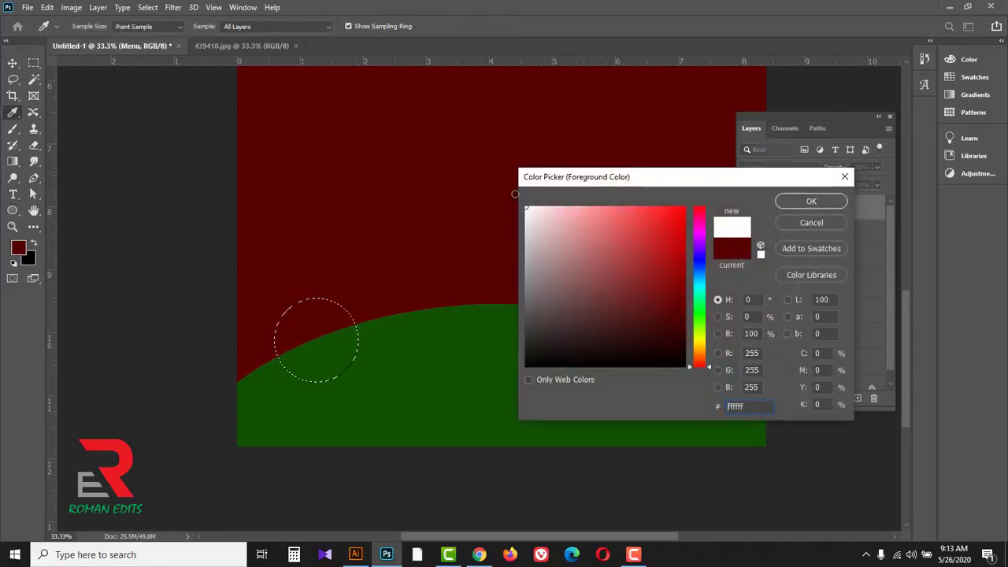
pyautogui.click(811, 201)
pyautogui.press('u')
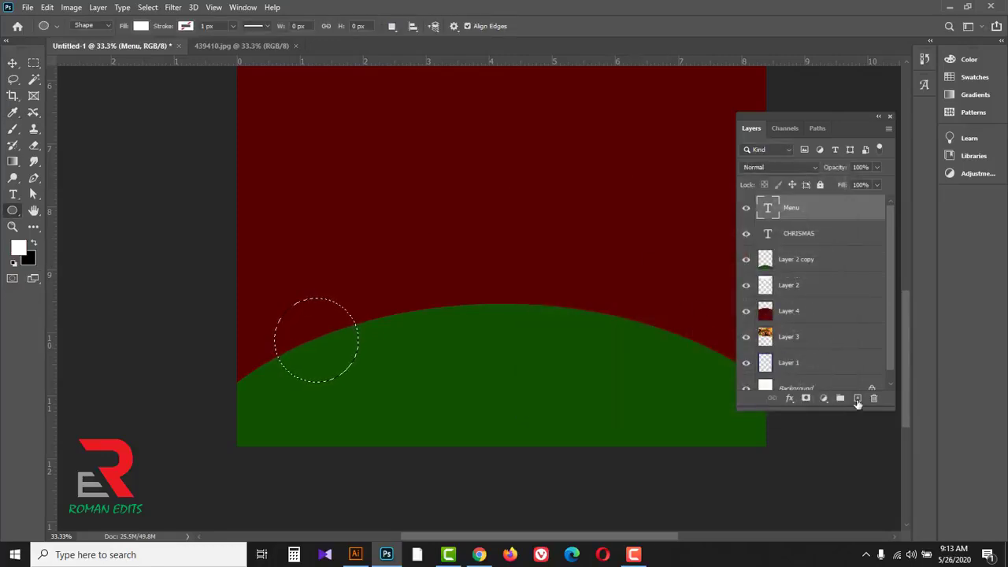
pyautogui.click(858, 399)
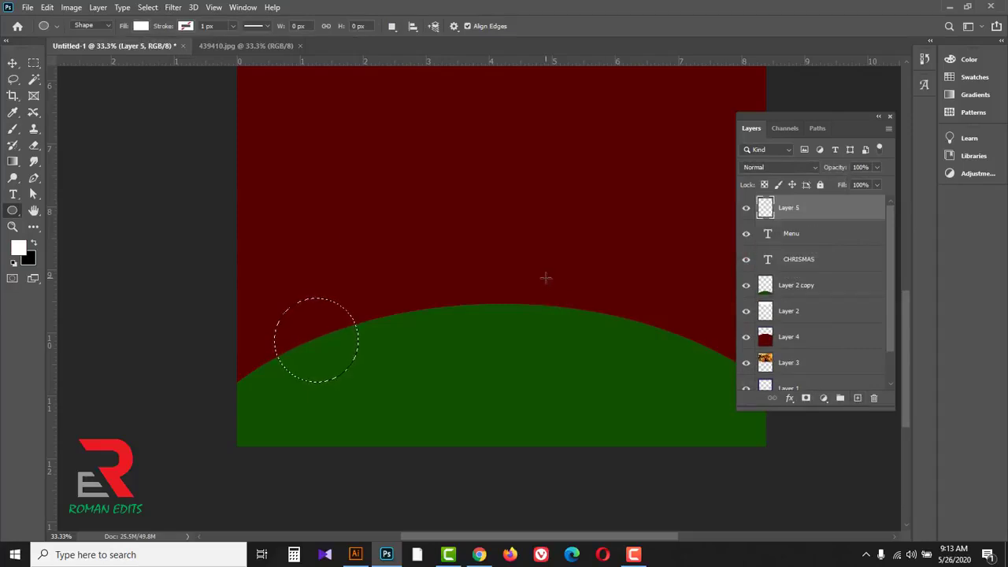
pyautogui.hotkey('alt', 'BackSpace')
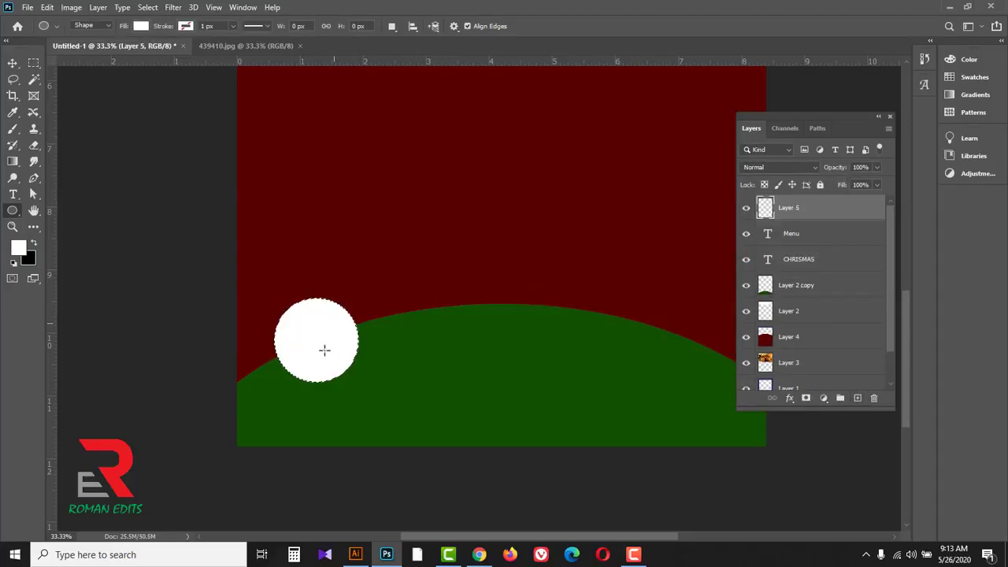
pyautogui.hotkey('ctrl', 'd')
# Step: Try a white rounded rectangle about 500 x 91 px with a 15 px corner radius across the white circle's lower edge
pyautogui.rightClick(13, 212)
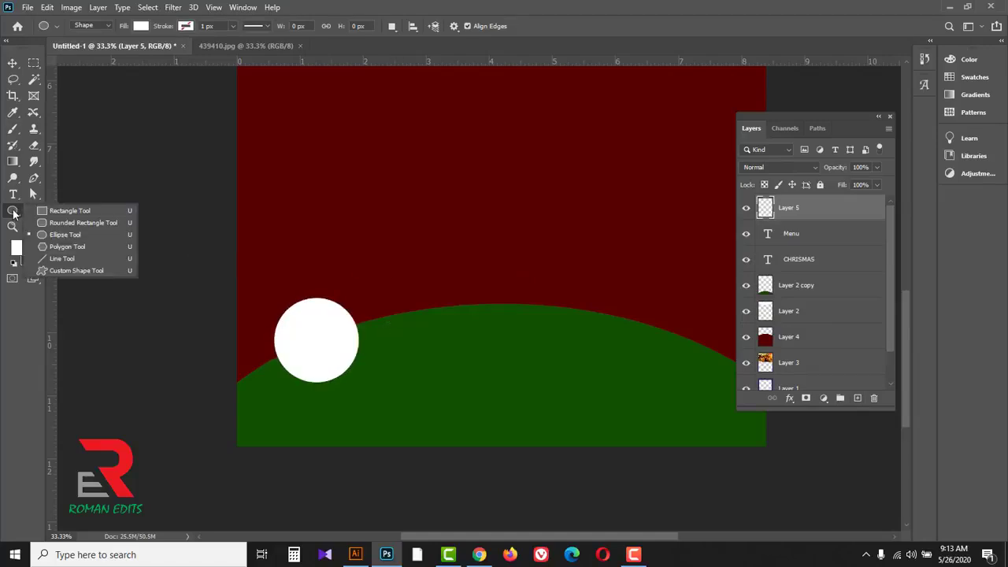
pyautogui.click(93, 223)
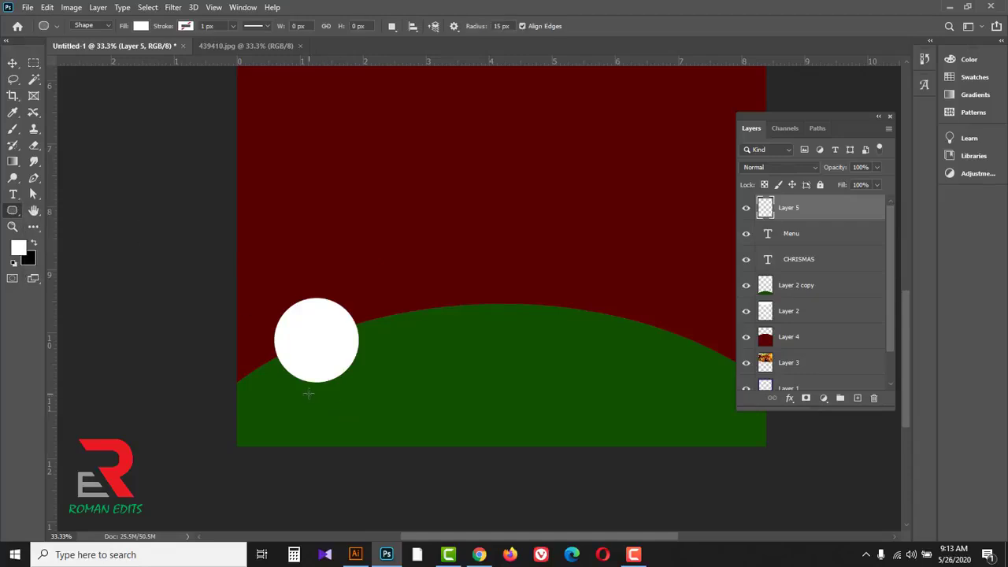
pyautogui.scroll(1, 284, 361)
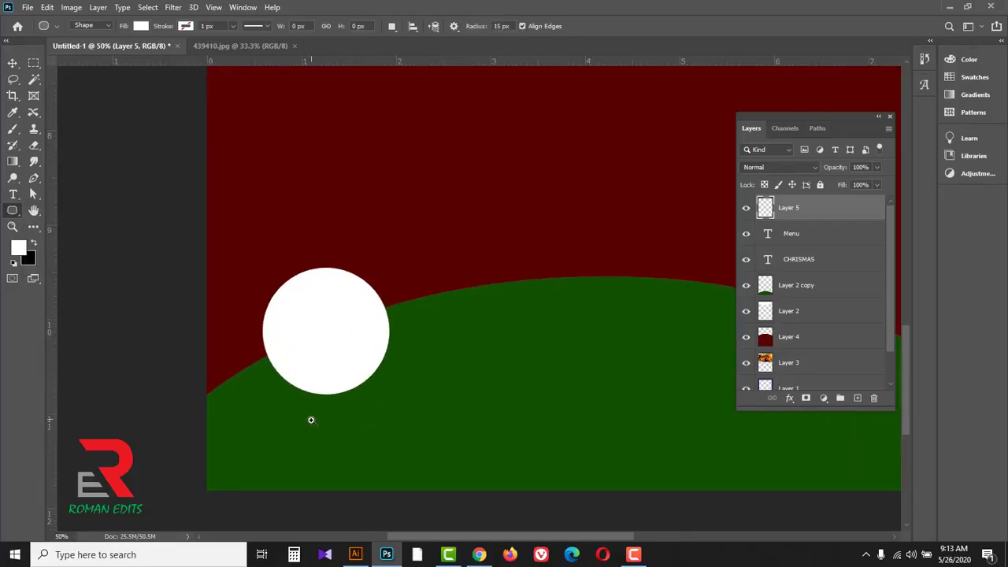
pyautogui.scroll(1, 311, 419)
pyautogui.moveTo(312, 428); pyautogui.dragTo(310, 414)
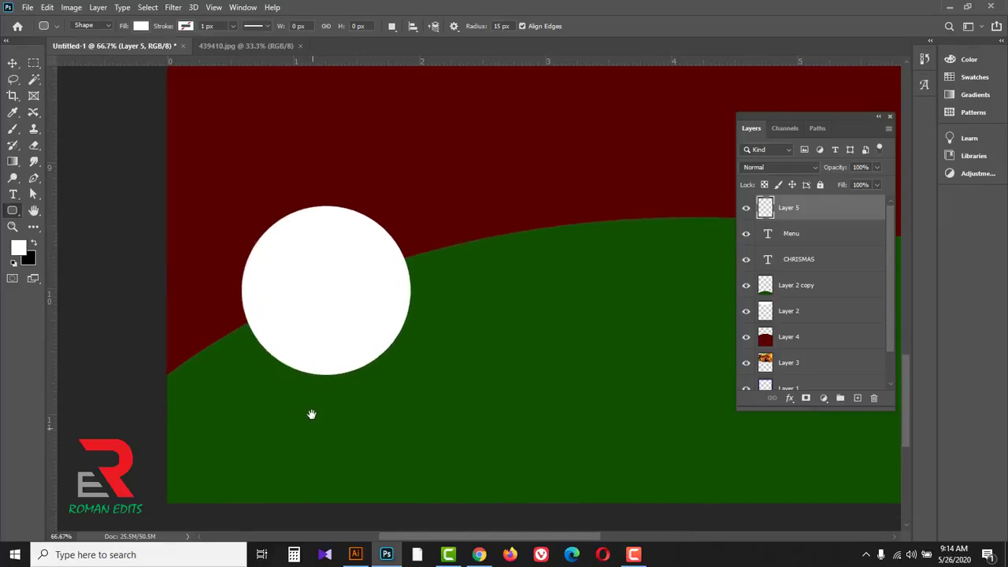
pyautogui.moveTo(223, 359); pyautogui.dragTo(432, 396)
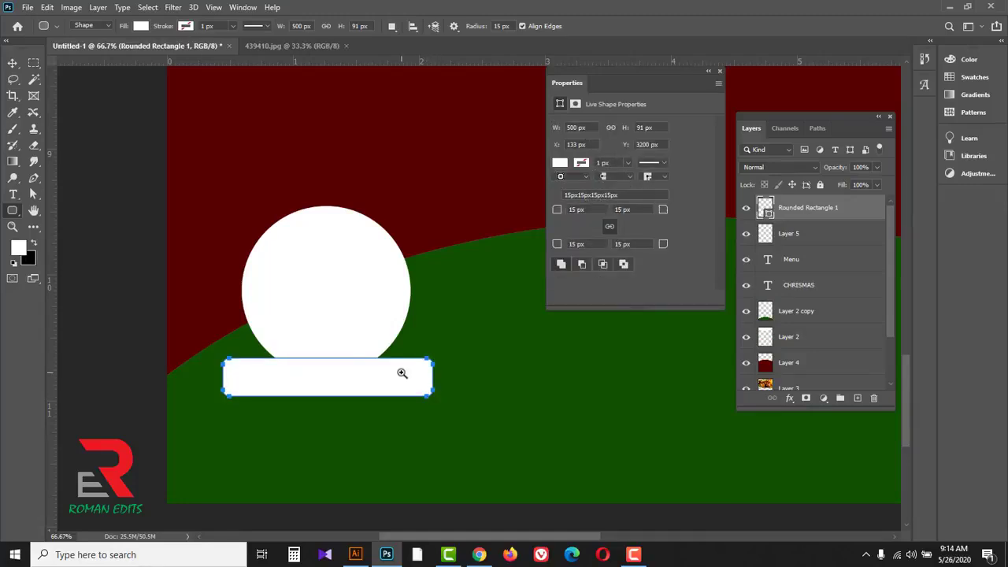
pyautogui.scroll(1, 401, 373)
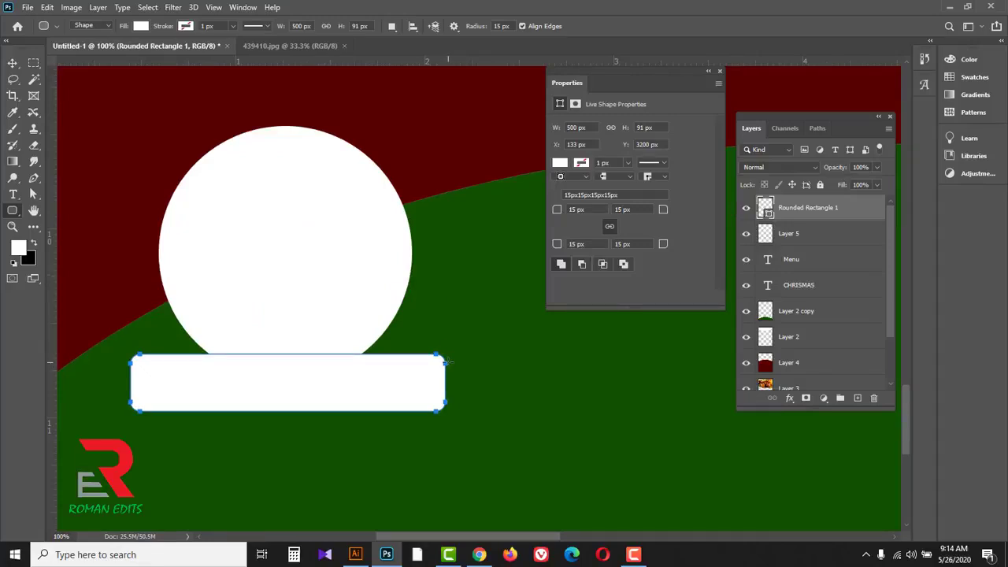
pyautogui.hotkey('ctrl', 'z')
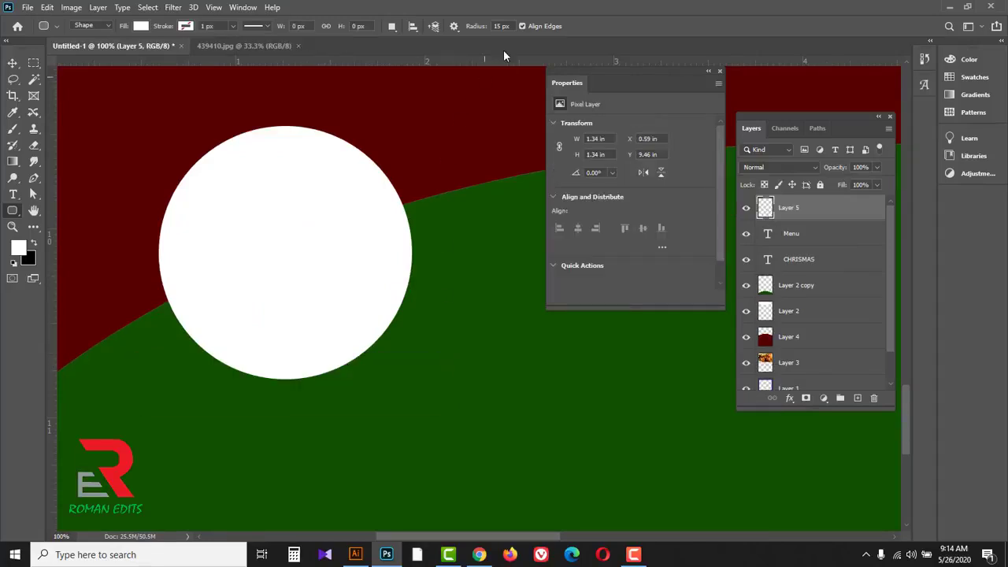
# Step: Draw a white rounded rectangle about 461 x 77 px with a 25 px corner radius across the white circle's lower edge
pyautogui.click(505, 26)
pyautogui.write('25')
pyautogui.moveTo(138, 366); pyautogui.dragTo(428, 412)
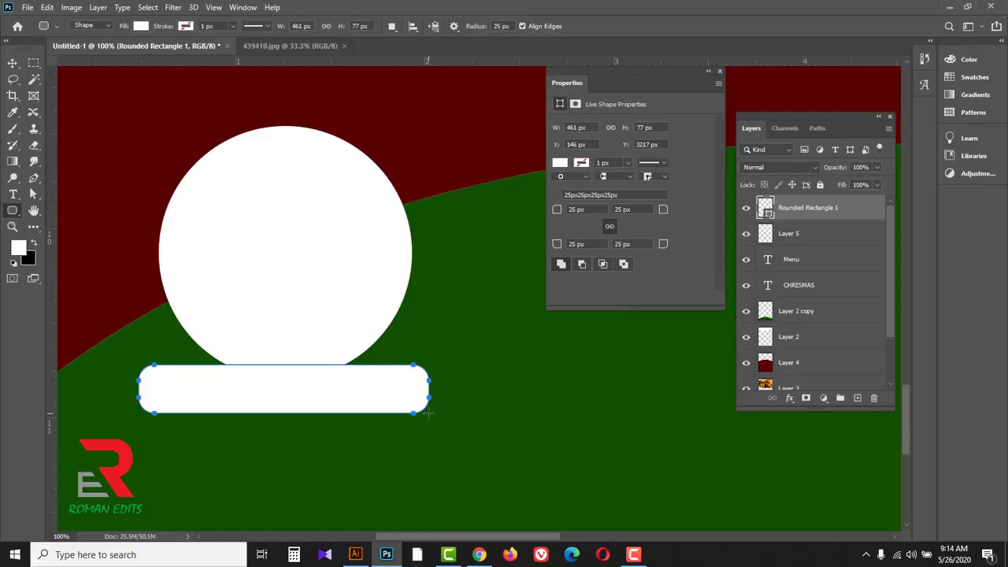
# Step: Replace the rounded rectangle shape with a white-filled selection of its outline on a new layer, and deselect
pyautogui.hotkey('ctrl', 'Return')
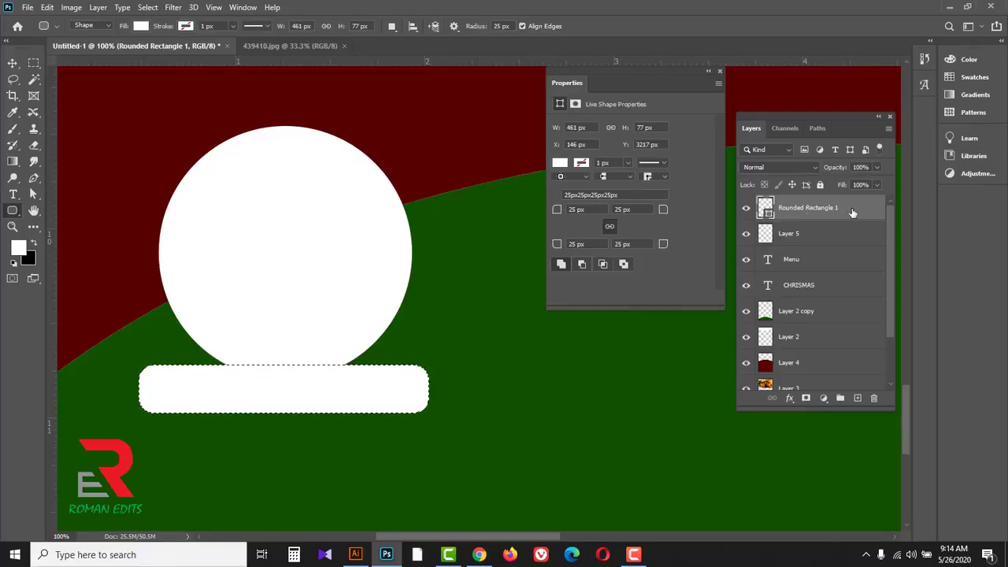
pyautogui.moveTo(855, 211); pyautogui.dragTo(874, 397)
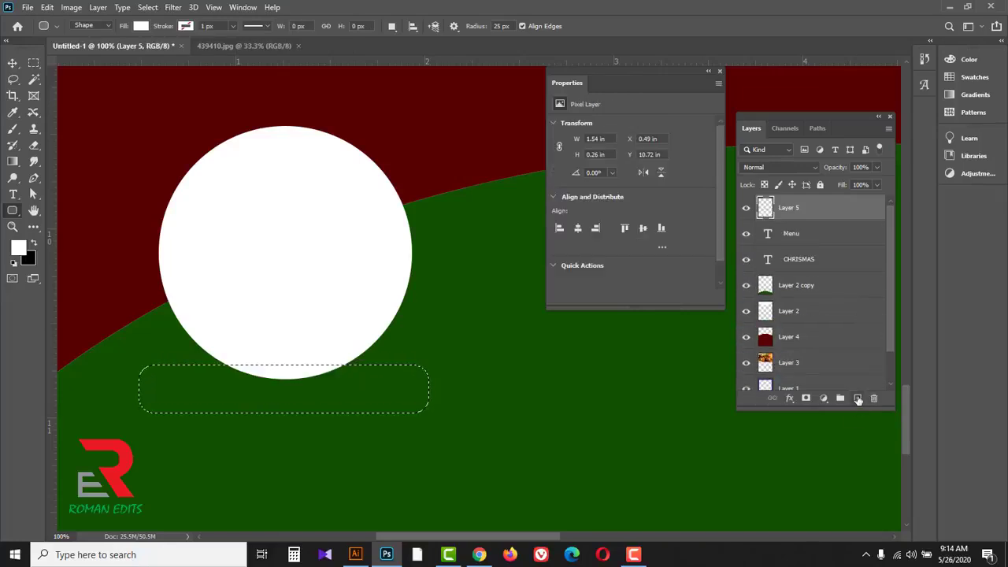
pyautogui.click(858, 398)
pyautogui.click(19, 249)
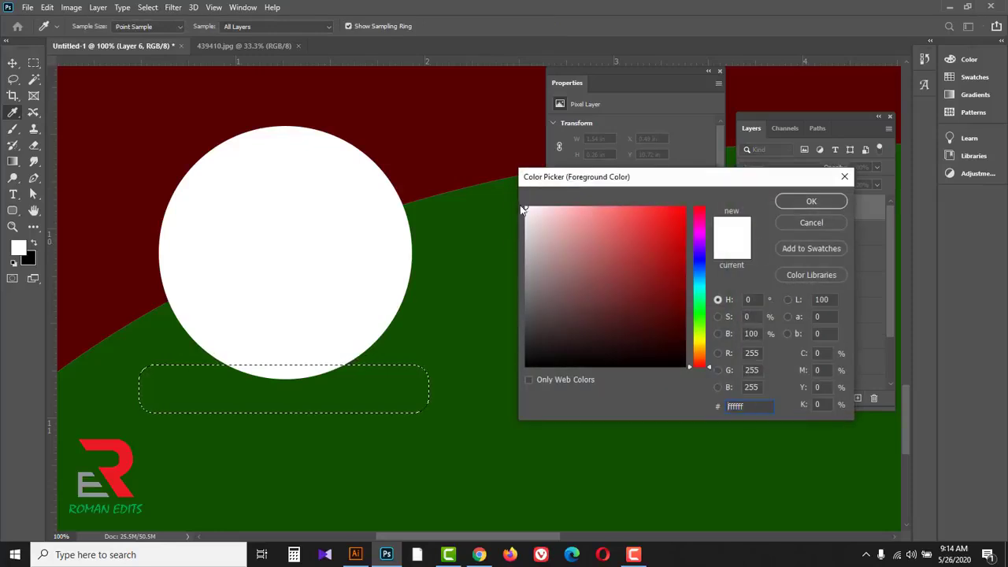
pyautogui.click(789, 204)
pyautogui.hotkey('alt', 'BackSpace')
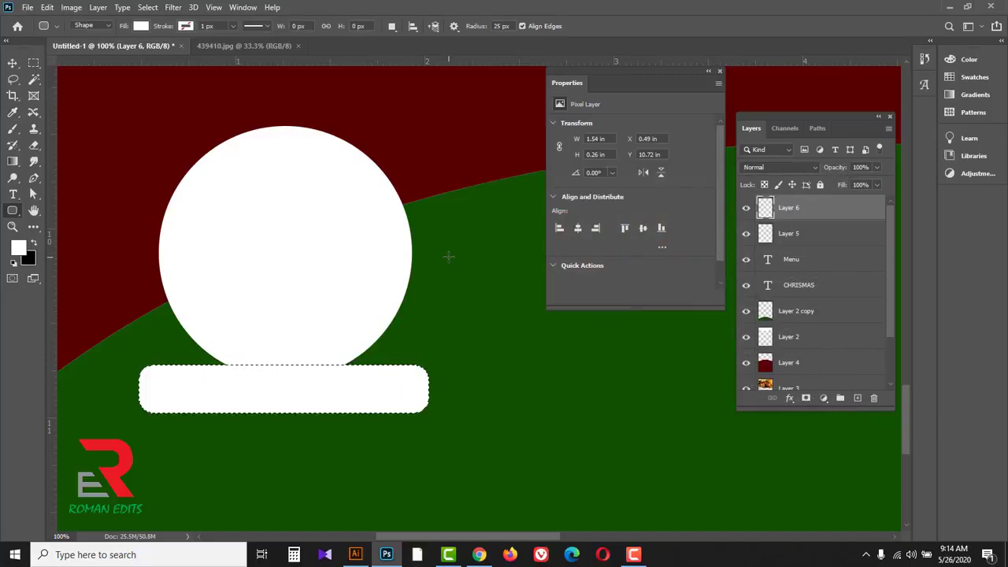
pyautogui.hotkey('ctrl', 'd')
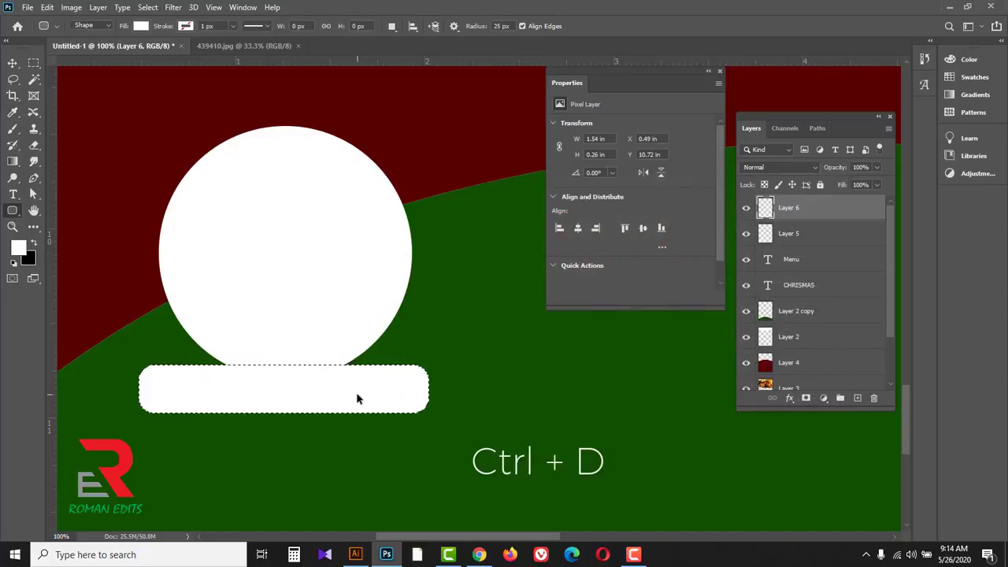
pyautogui.keyDown('alt'); pyautogui.click(491, 296); pyautogui.keyUp('alt')
pyautogui.moveTo(487, 260); pyautogui.dragTo(428, 333)
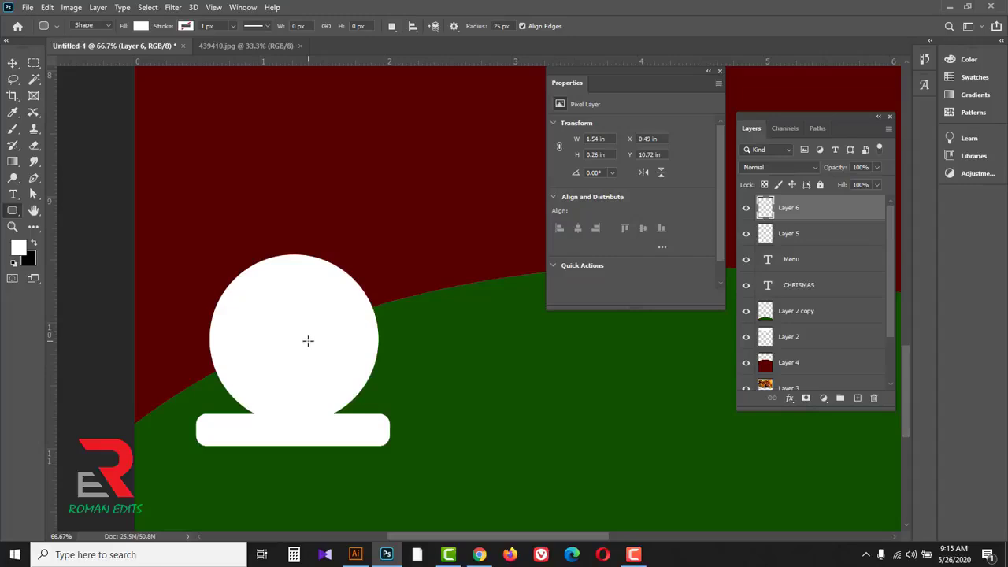
# Step: Open the photos 255911-dorren, mzwh6iee4dkjsrxd06m1 and sweet-iced-tea from the Menu Card Design folder
pyautogui.click(28, 8)
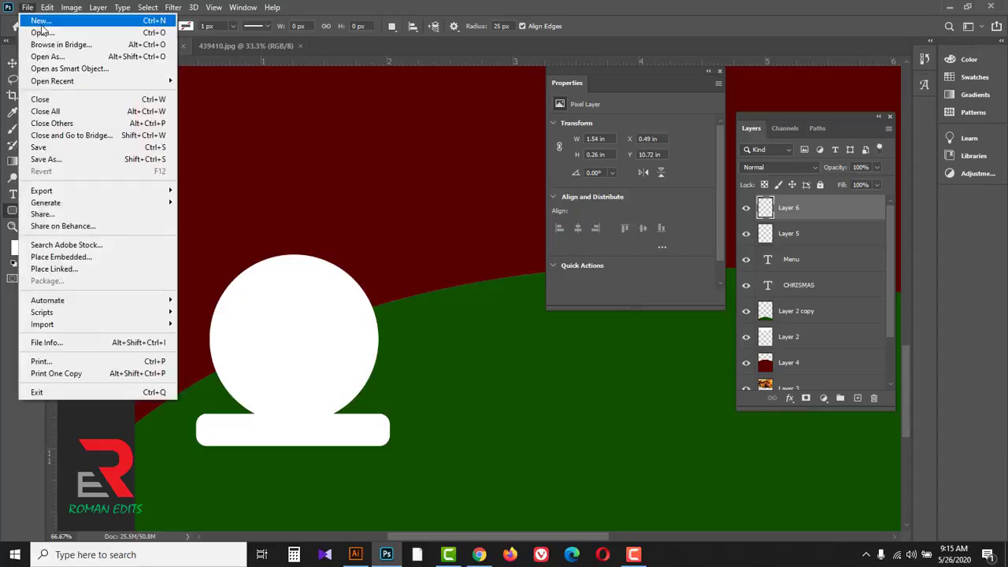
pyautogui.click(42, 32)
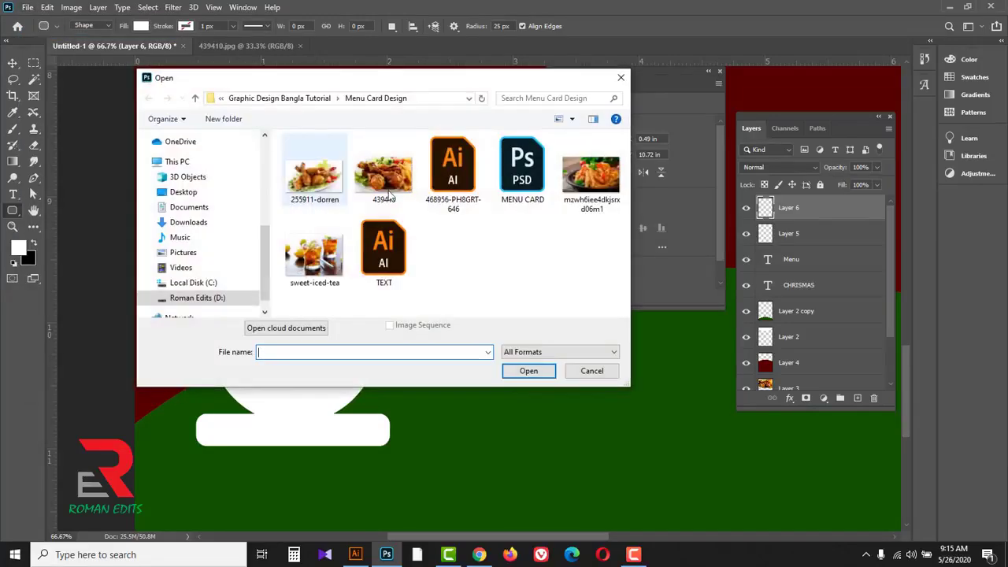
pyautogui.click(591, 174)
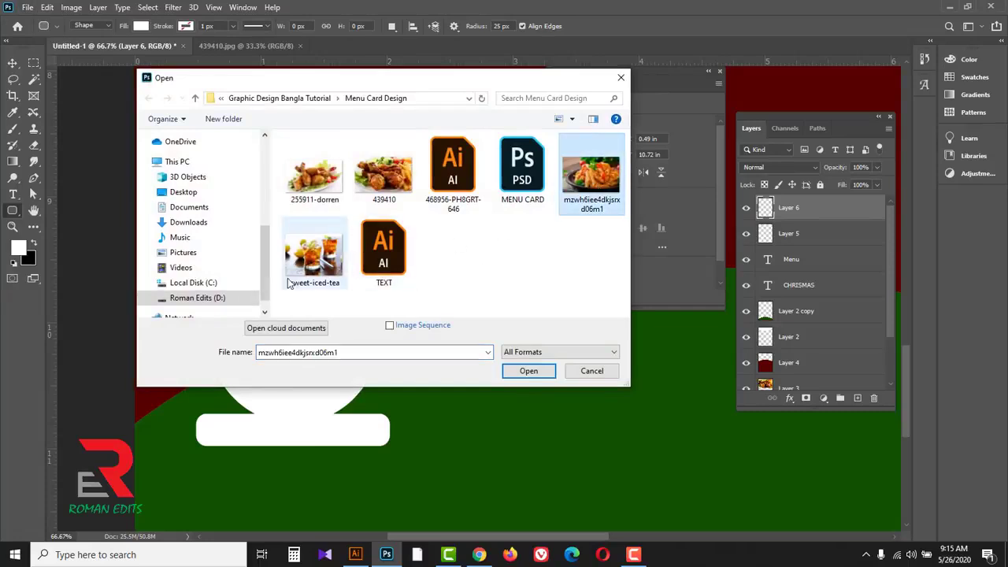
pyautogui.keyDown('ctrl'); pyautogui.click(314, 268); pyautogui.keyUp('ctrl')
pyautogui.keyDown('ctrl'); pyautogui.click(307, 185); pyautogui.keyUp('ctrl')
pyautogui.click(526, 371)
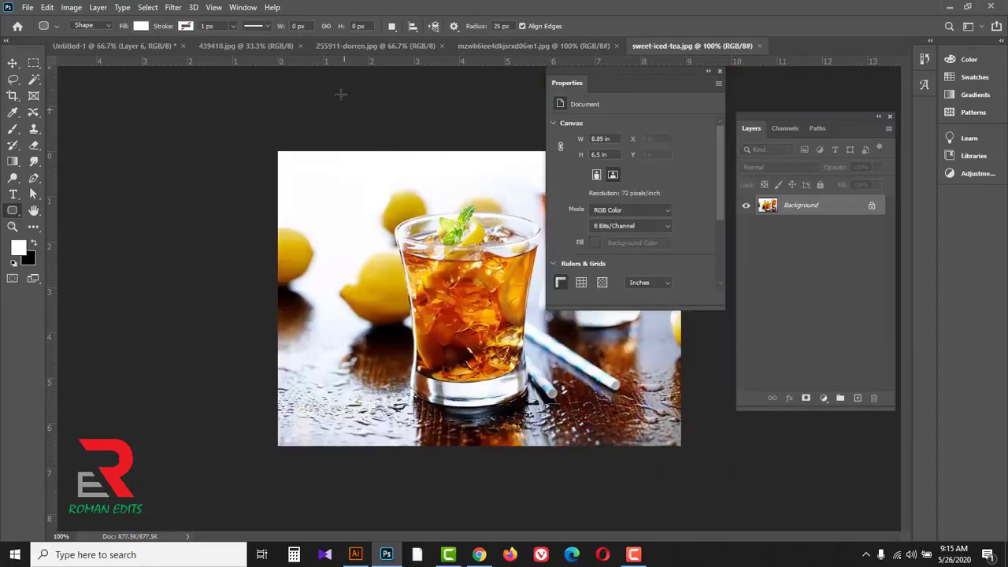
# Step: Copy the chicken photo from 255911-dorren.jpg into the Untitled-1 menu card as a new layer
pyautogui.click(344, 46)
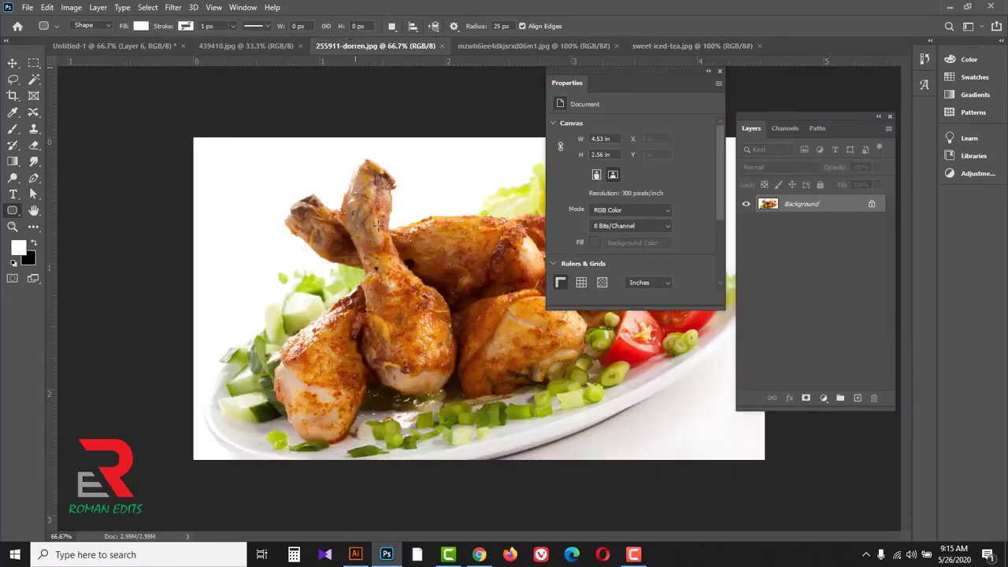
pyautogui.click(13, 63)
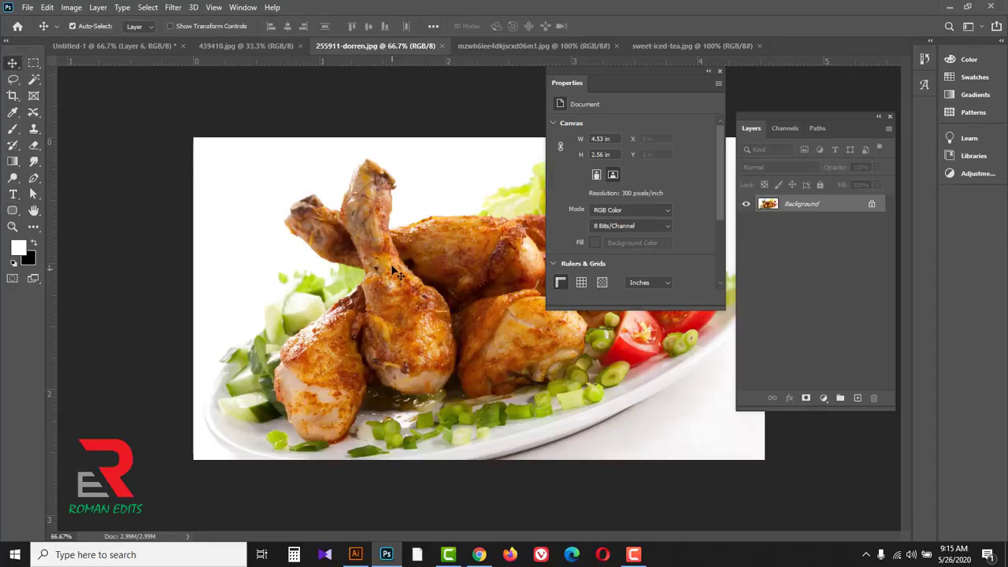
pyautogui.click(114, 45)
pyautogui.moveTo(226, 329); pyautogui.dragTo(317, 345)
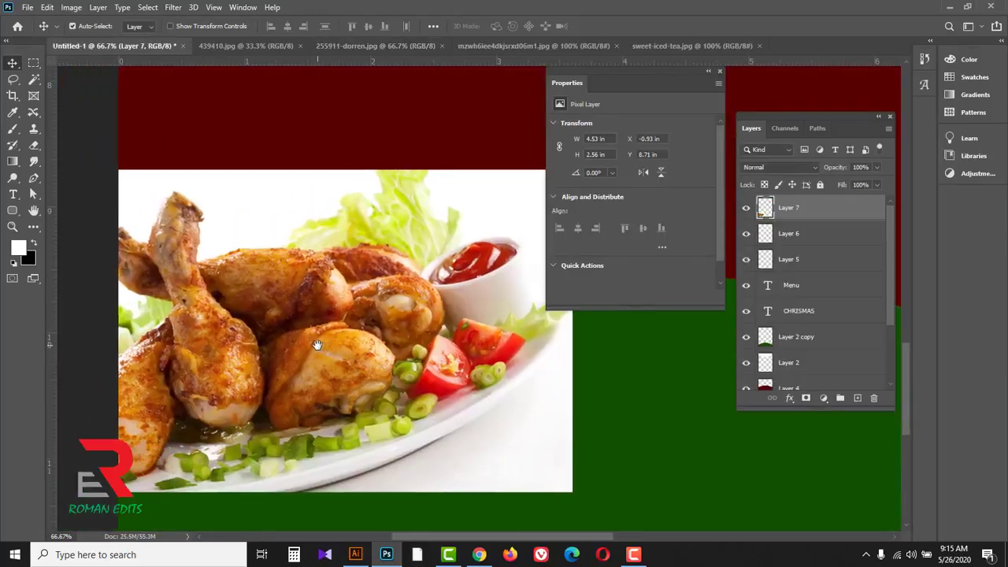
# Step: Scale the chicken photo to about 53% with Free Transform and place it over the white circle
pyautogui.hotkey('ctrl', 't')
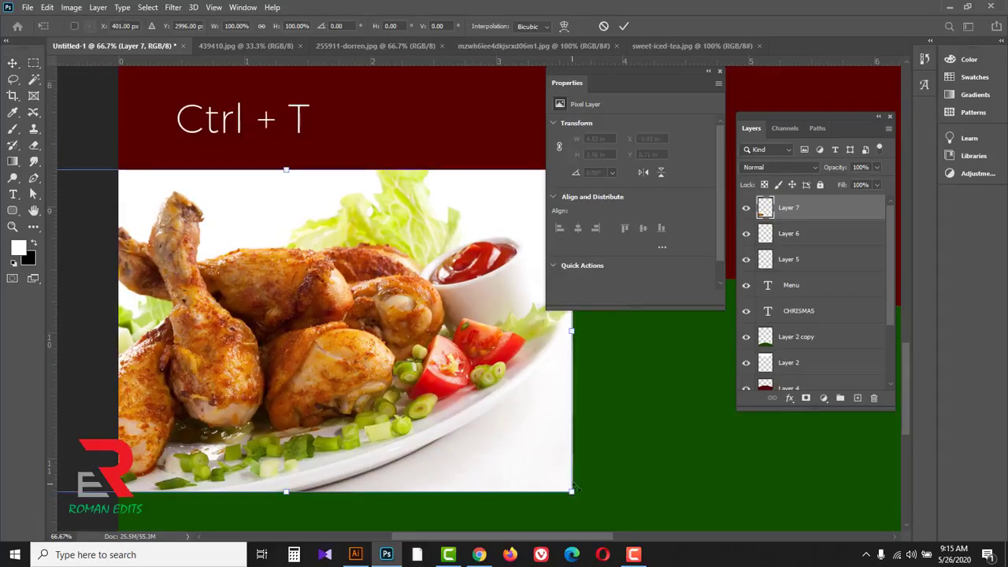
pyautogui.moveTo(574, 494); pyautogui.dragTo(409, 403)
pyautogui.moveTo(358, 365); pyautogui.dragTo(356, 394)
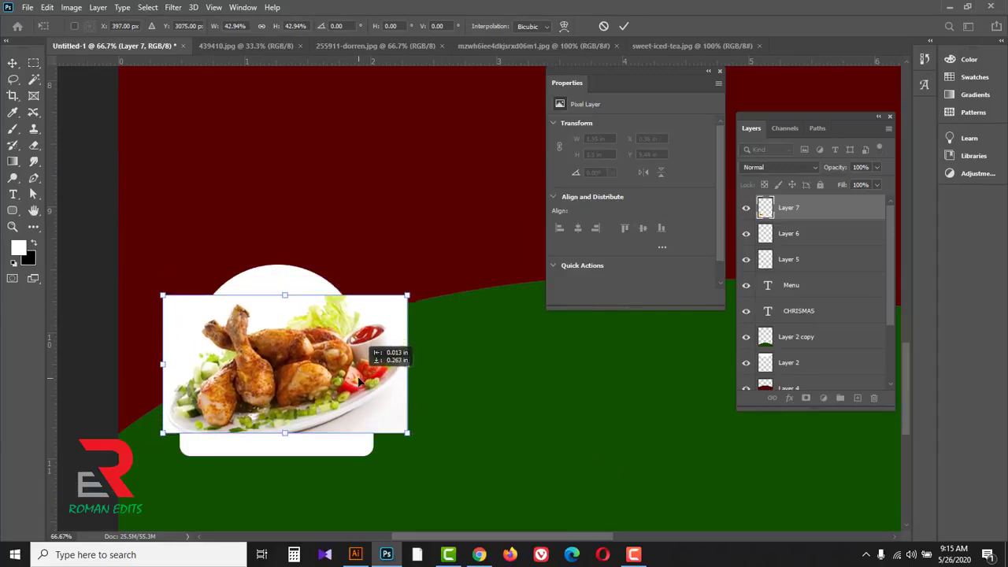
pyautogui.moveTo(407, 296); pyautogui.dragTo(461, 266)
pyautogui.moveTo(405, 339); pyautogui.dragTo(391, 334)
pyautogui.moveTo(446, 432); pyautogui.dragTo(455, 438)
pyautogui.moveTo(418, 394); pyautogui.dragTo(410, 393)
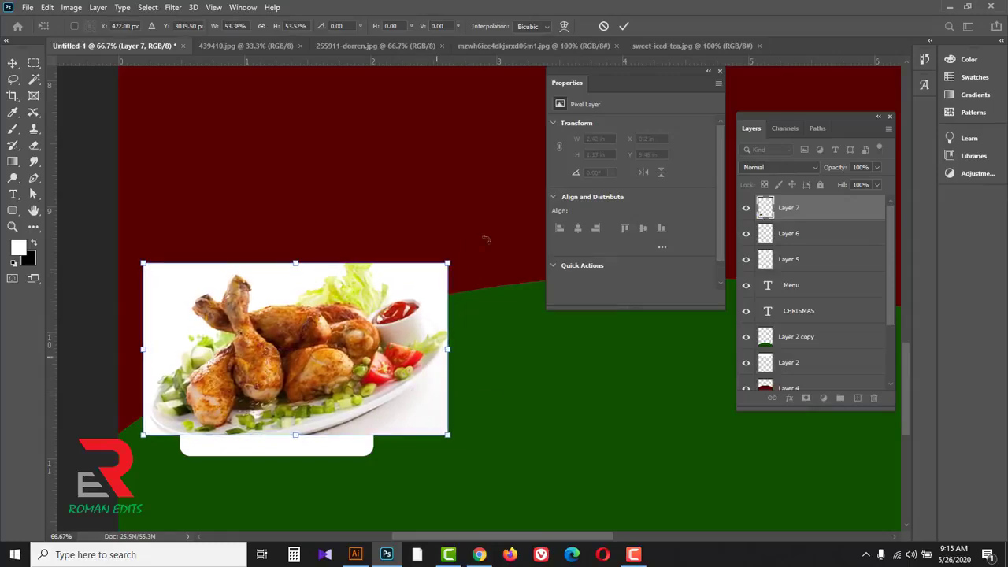
pyautogui.click(624, 26)
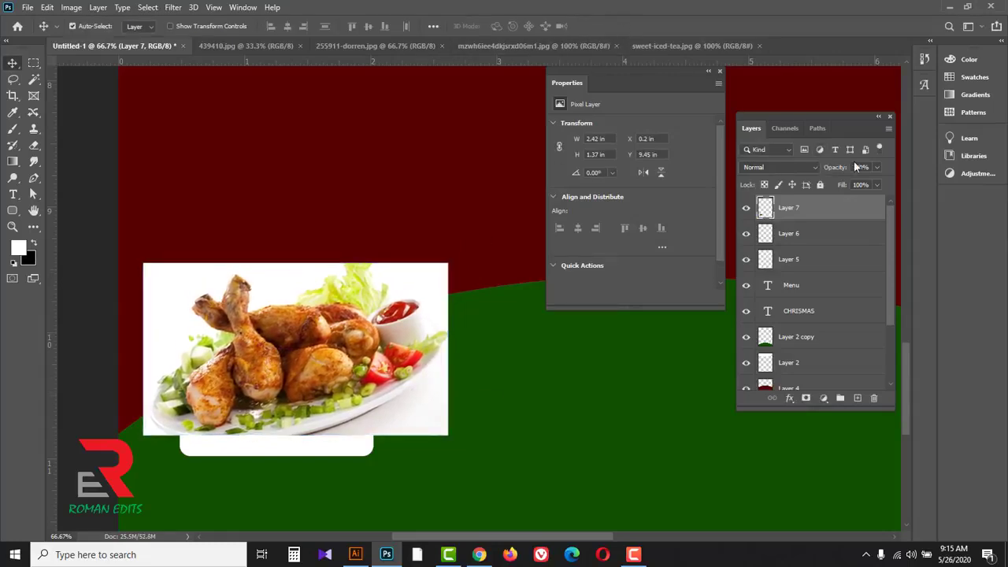
# Step: Lower the chicken photo's opacity to 64%, align its top edge with the white circle, and restore the opacity to 100%
pyautogui.click(876, 168)
pyautogui.moveTo(869, 185); pyautogui.dragTo(858, 185)
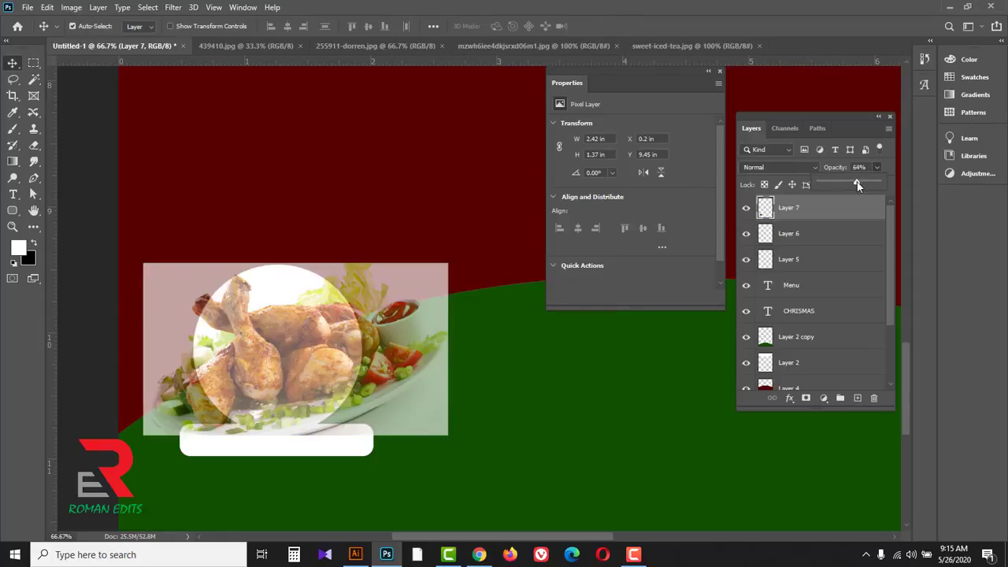
pyautogui.moveTo(438, 309); pyautogui.dragTo(428, 304)
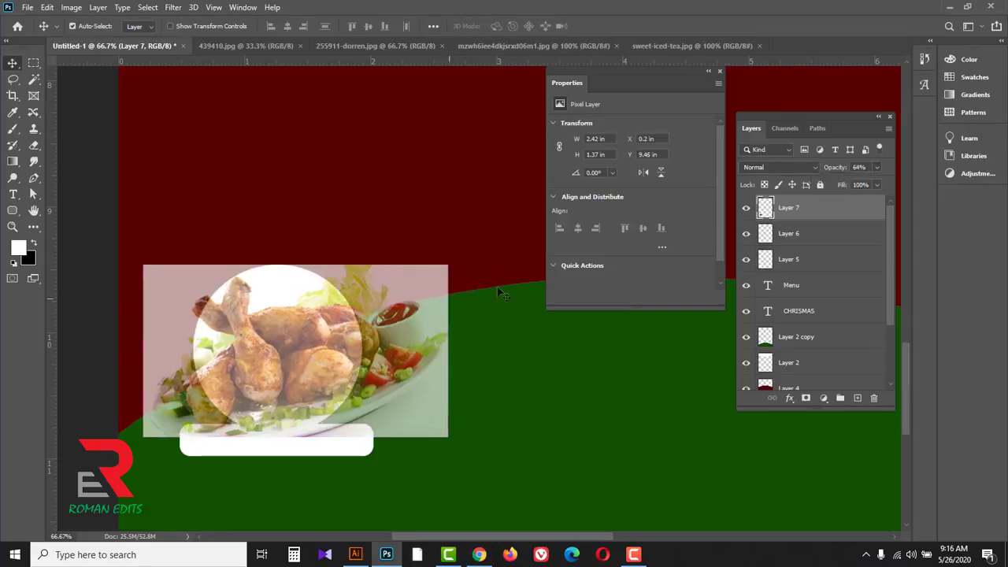
pyautogui.click(877, 167)
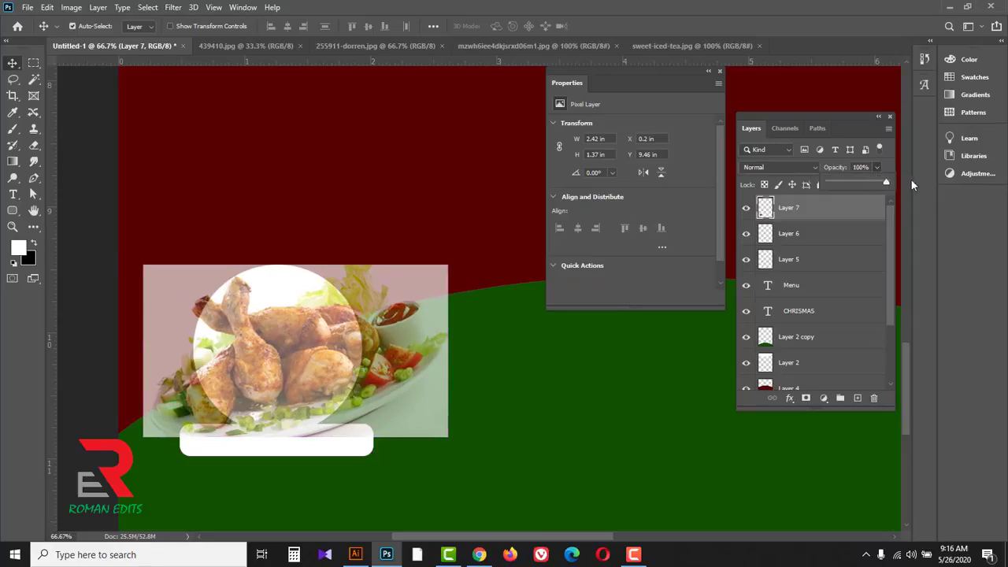
pyautogui.click(817, 210)
# Step: Load the pixels of the white circle on Layer 5 as a selection and invert it
pyautogui.click(814, 265)
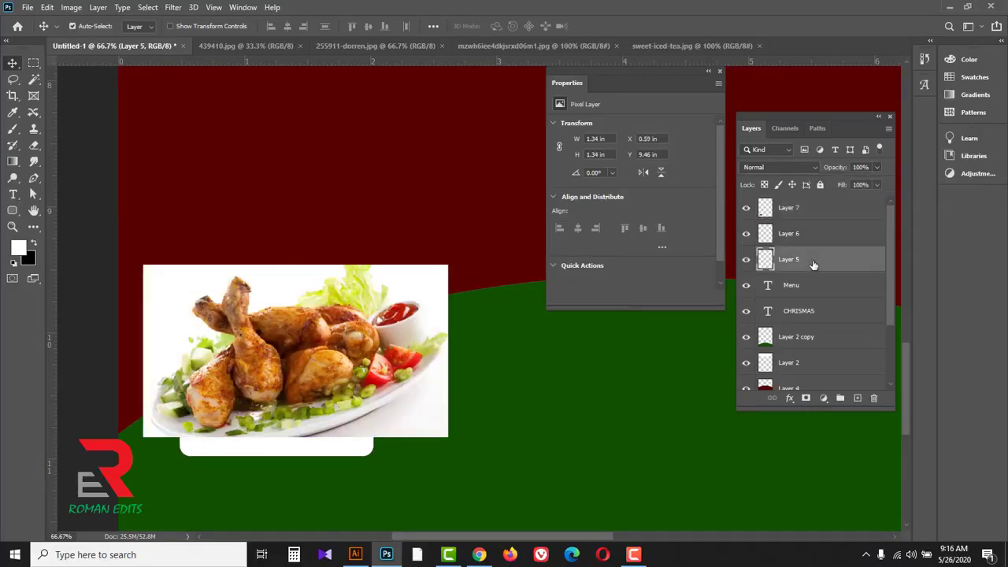
pyautogui.rightClick(764, 261)
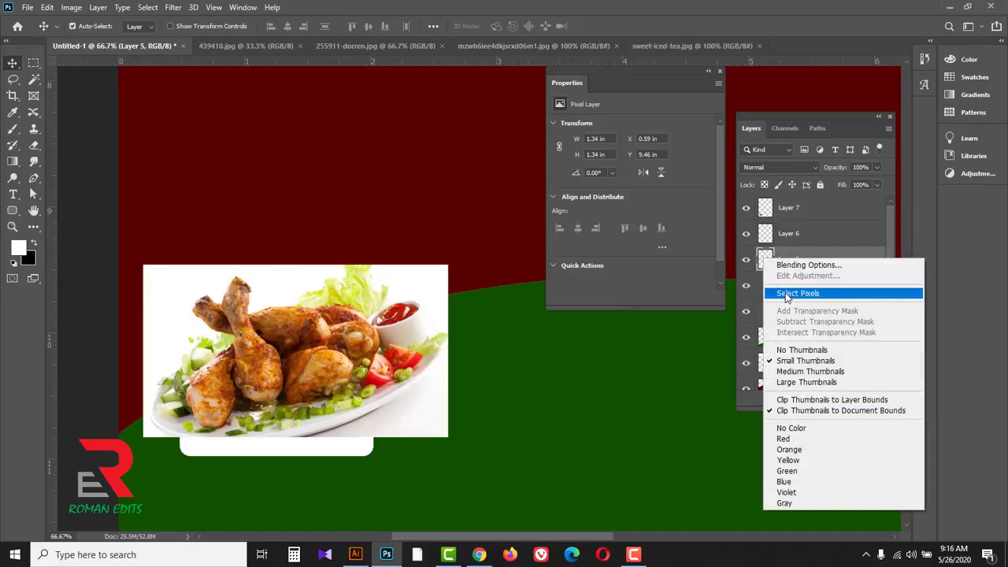
pyautogui.click(788, 291)
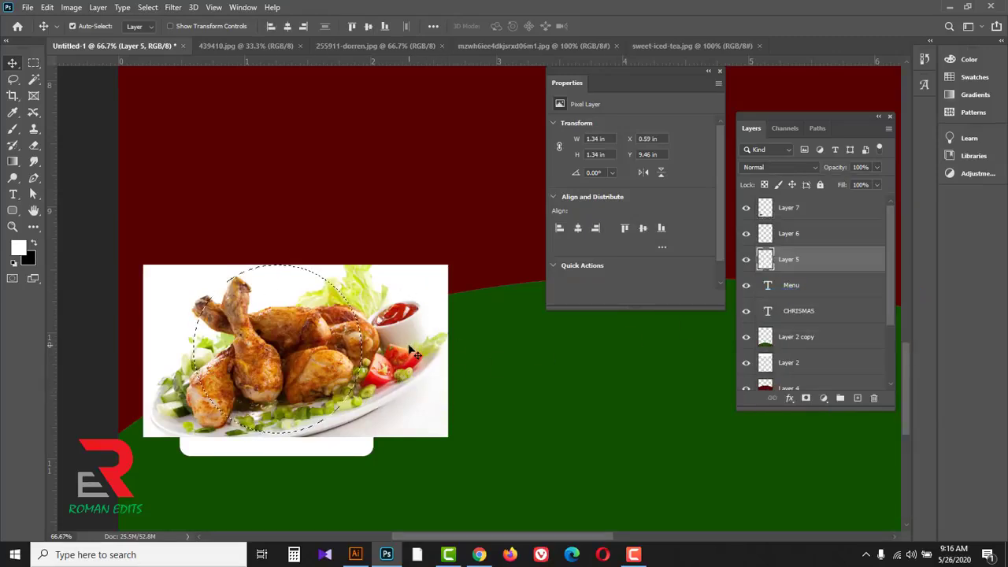
pyautogui.press('ctrl')
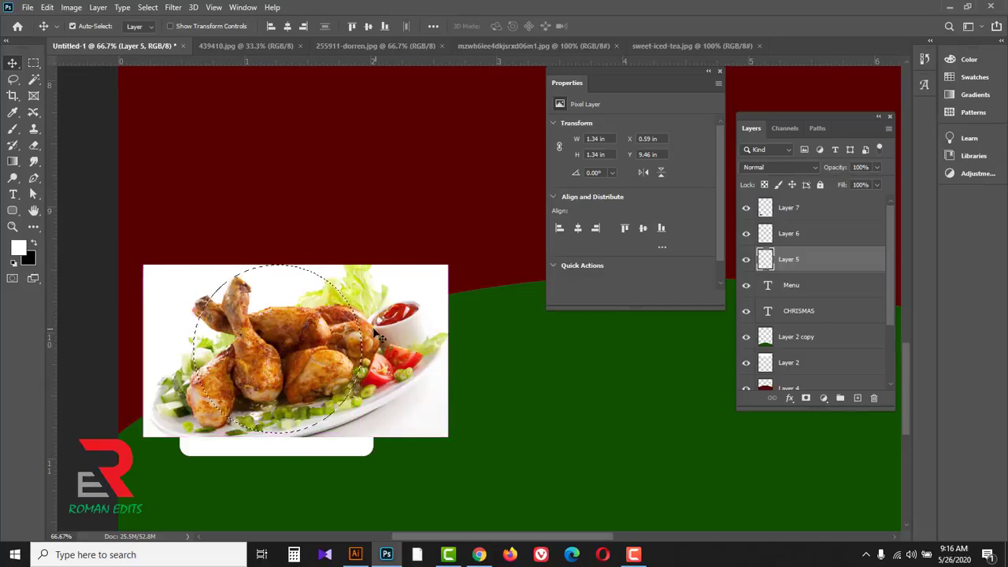
pyautogui.click(149, 8)
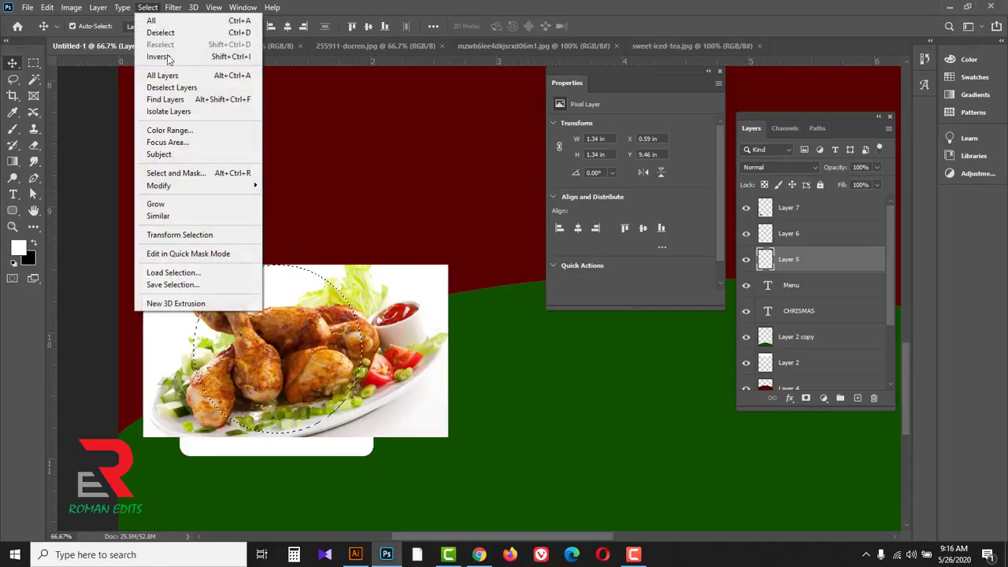
pyautogui.click(247, 59)
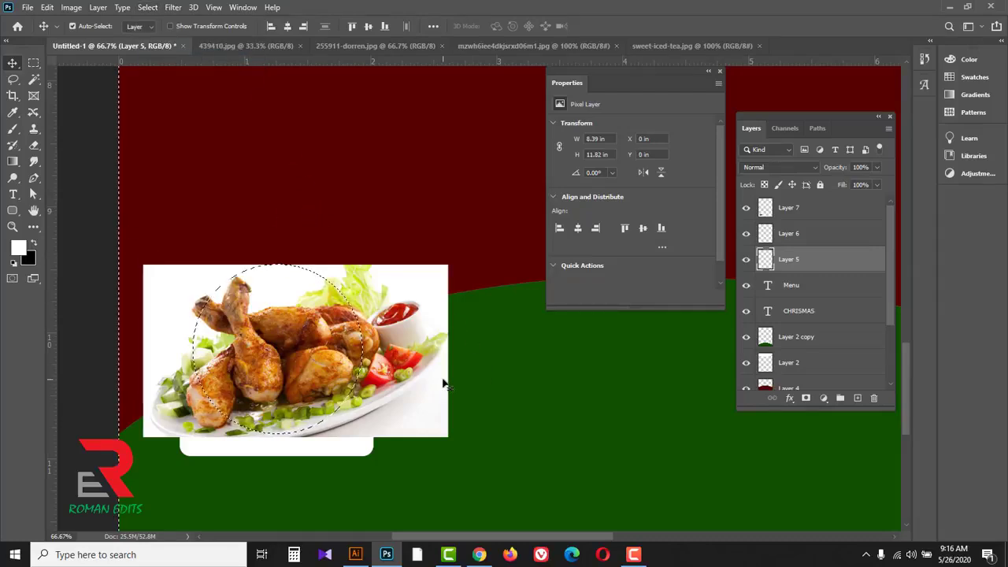
# Step: Delete the part of the chicken photo on Layer 7 that lies outside the circle, and deselect
pyautogui.click(830, 209)
pyautogui.click(746, 208)
pyautogui.click(746, 208)
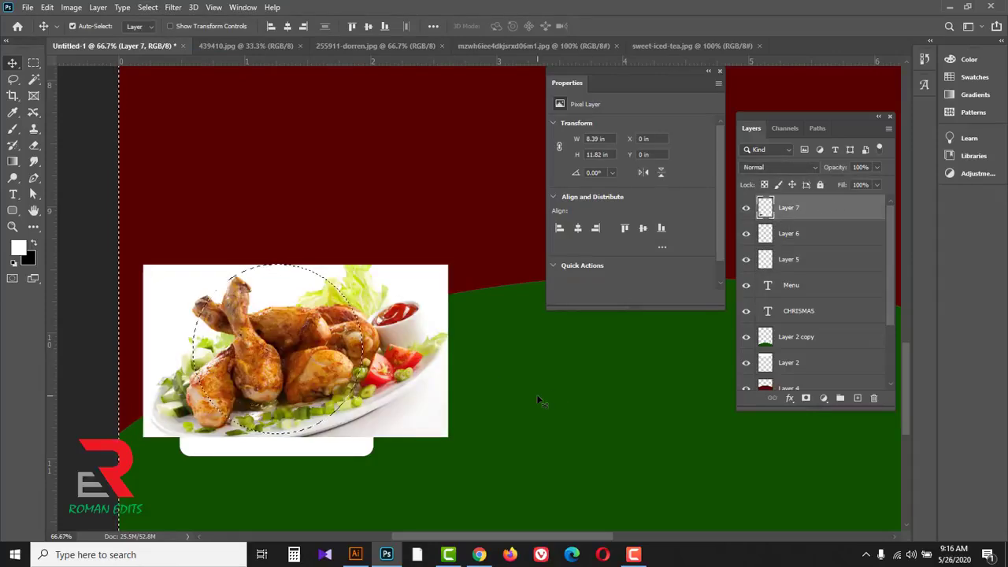
pyautogui.press('Delete')
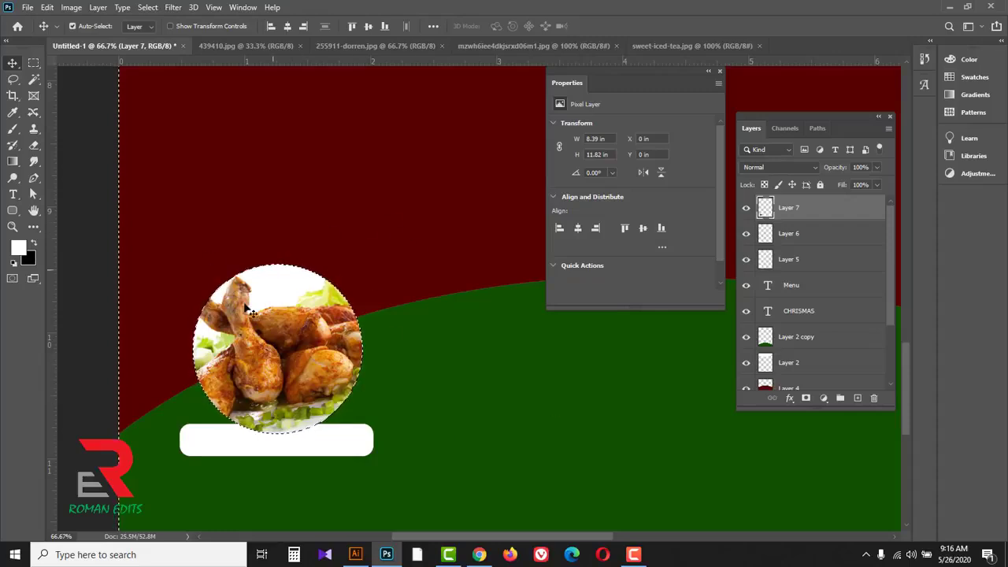
pyautogui.hotkey('ctrl', 'd')
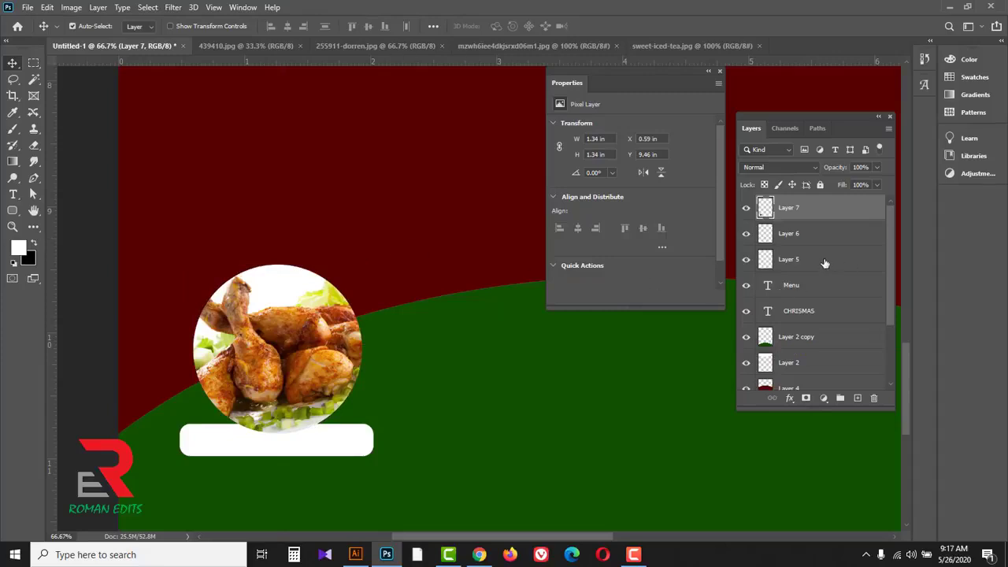
# Step: Add a white 13 px outside stroke at 100% opacity to the circle on Layer 5
pyautogui.click(792, 268)
pyautogui.click(747, 262)
pyautogui.click(747, 262)
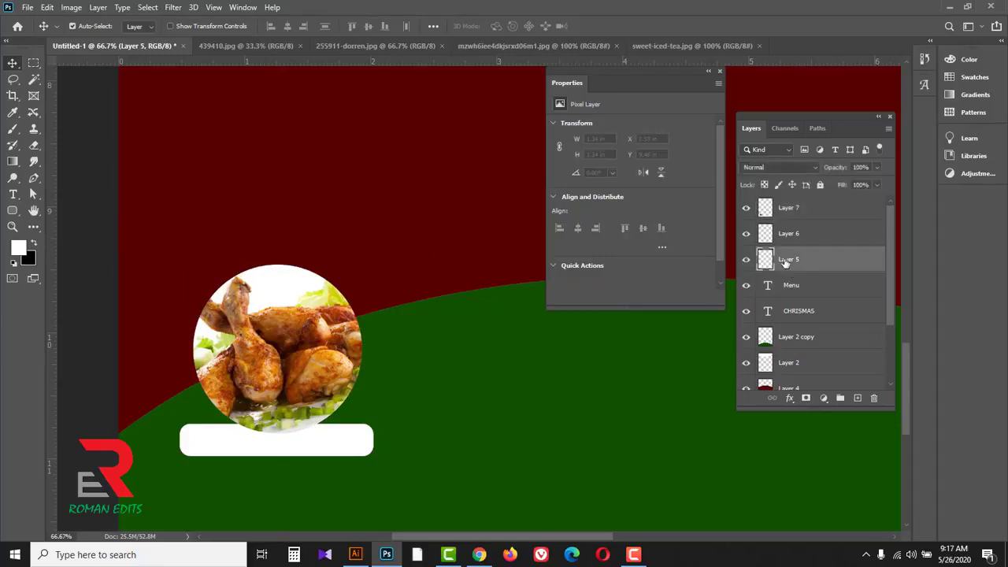
pyautogui.click(792, 402)
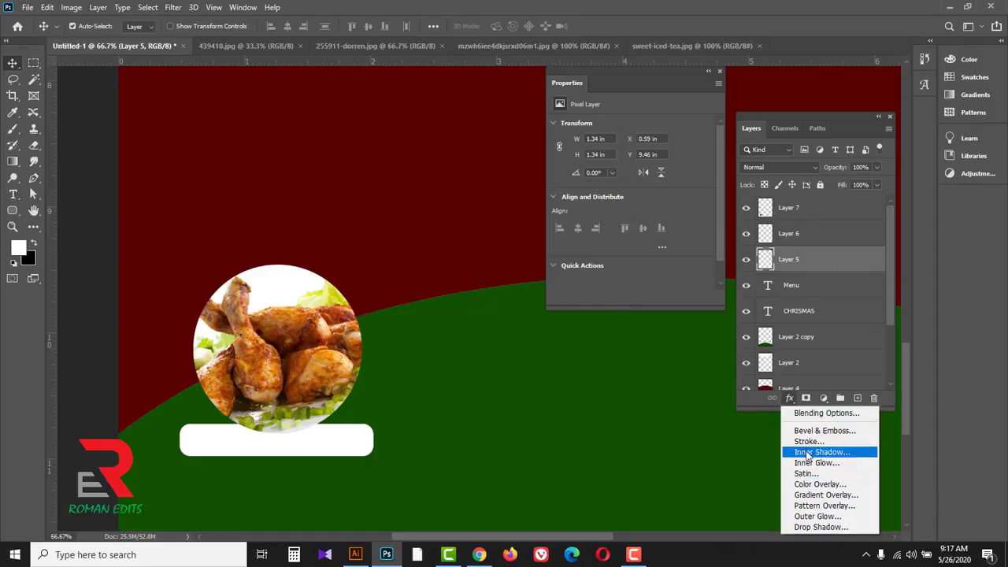
pyautogui.click(792, 442)
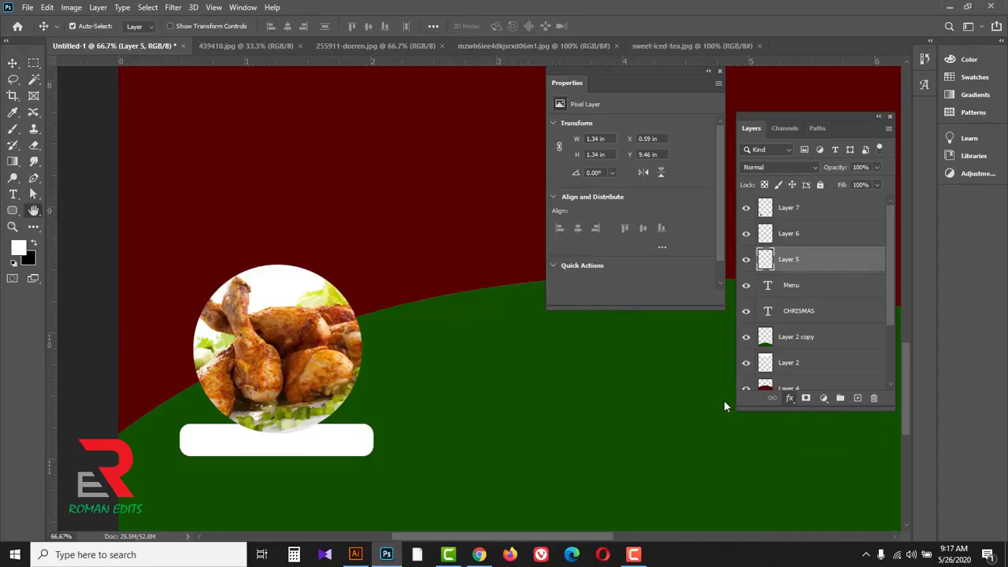
pyautogui.moveTo(732, 204); pyautogui.dragTo(740, 208)
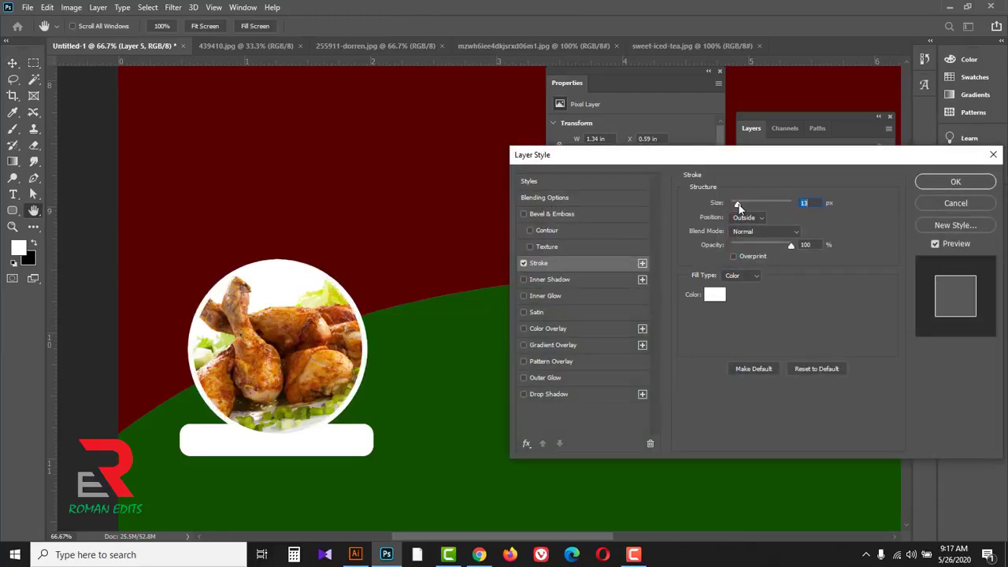
pyautogui.click(956, 183)
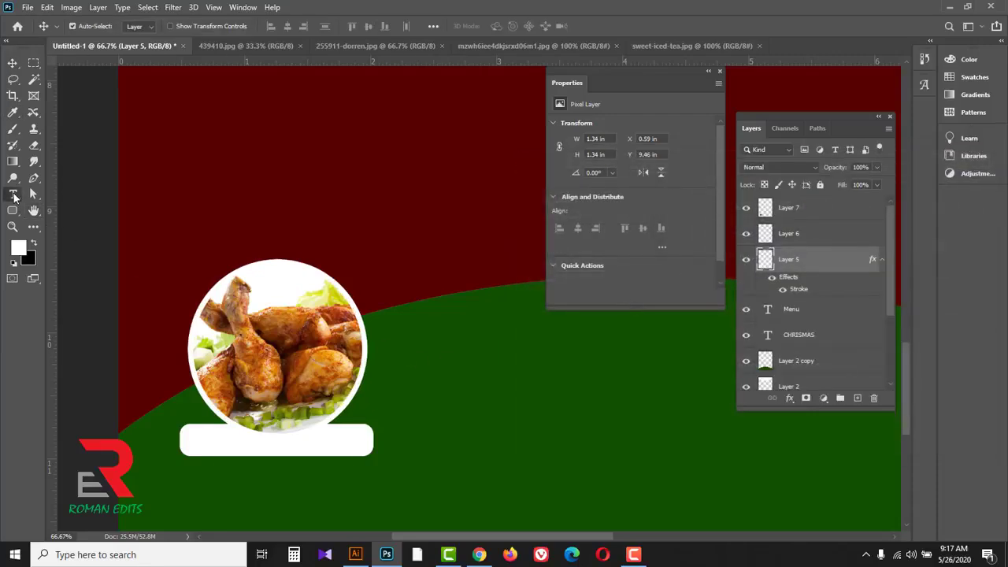
# Step: Add the horizontal text PACK NAME at 12 pt below the white label bar
pyautogui.click(13, 195)
pyautogui.click(65, 193)
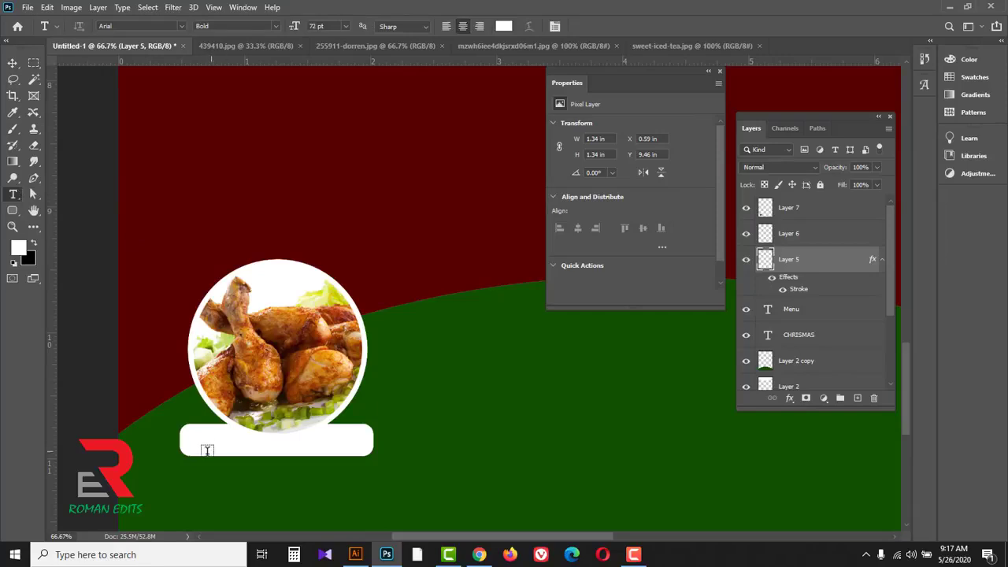
pyautogui.click(206, 482)
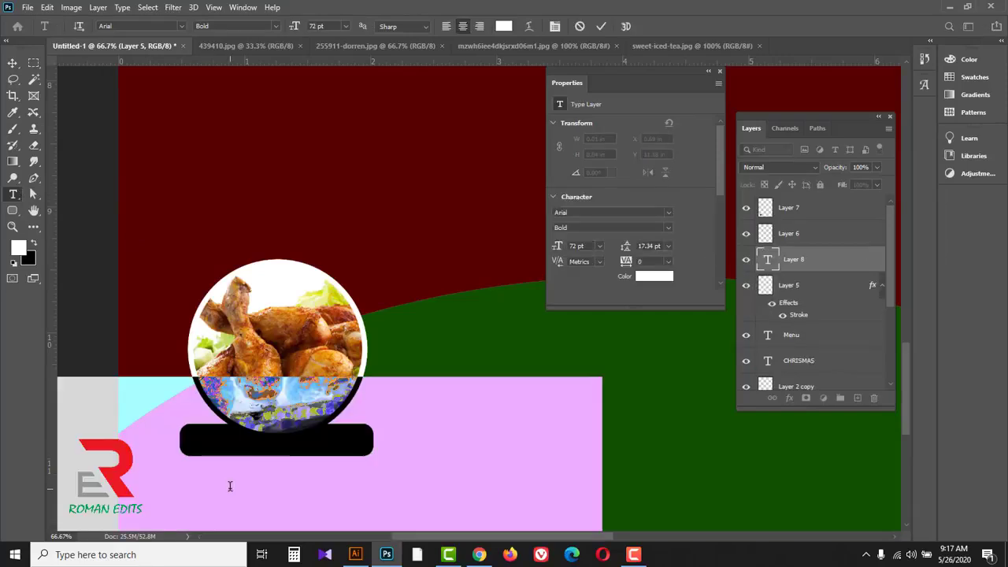
pyautogui.click(345, 26)
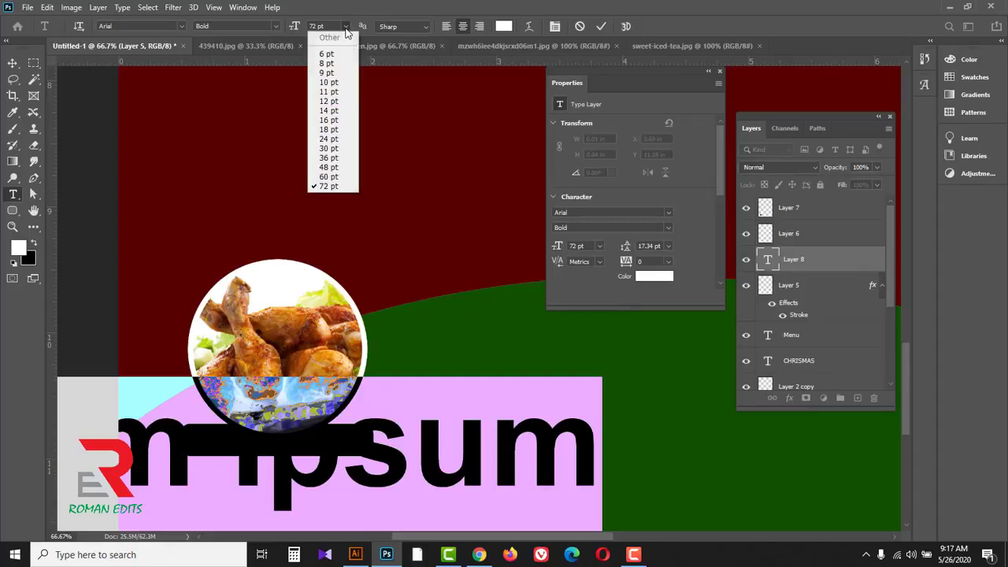
pyautogui.click(329, 101)
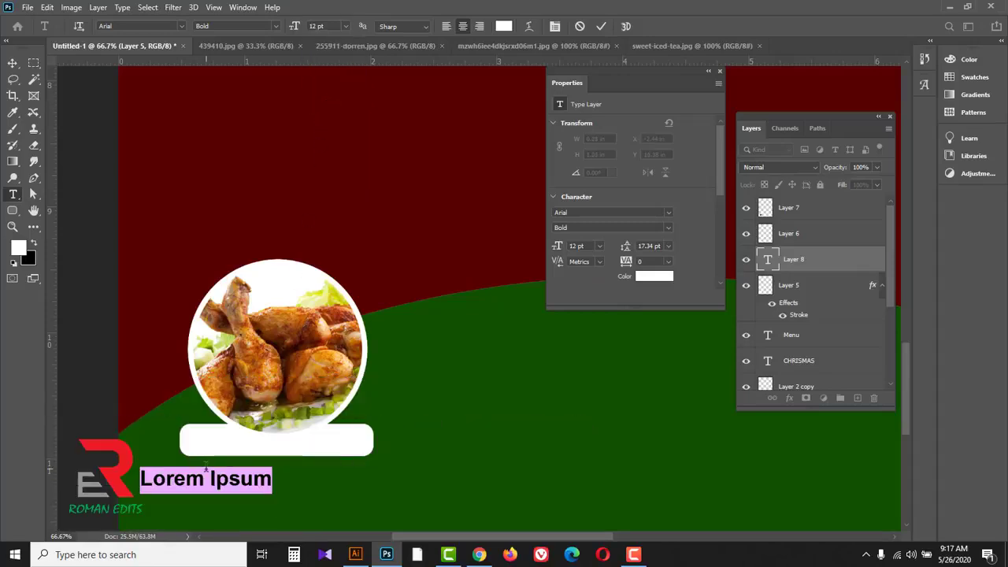
pyautogui.write('PAC')
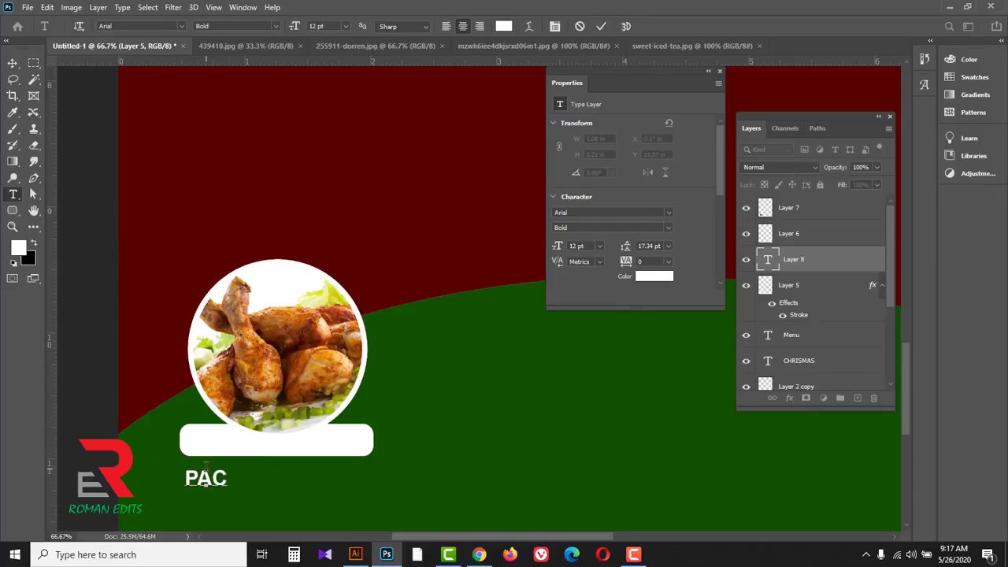
pyautogui.write('K NAME')
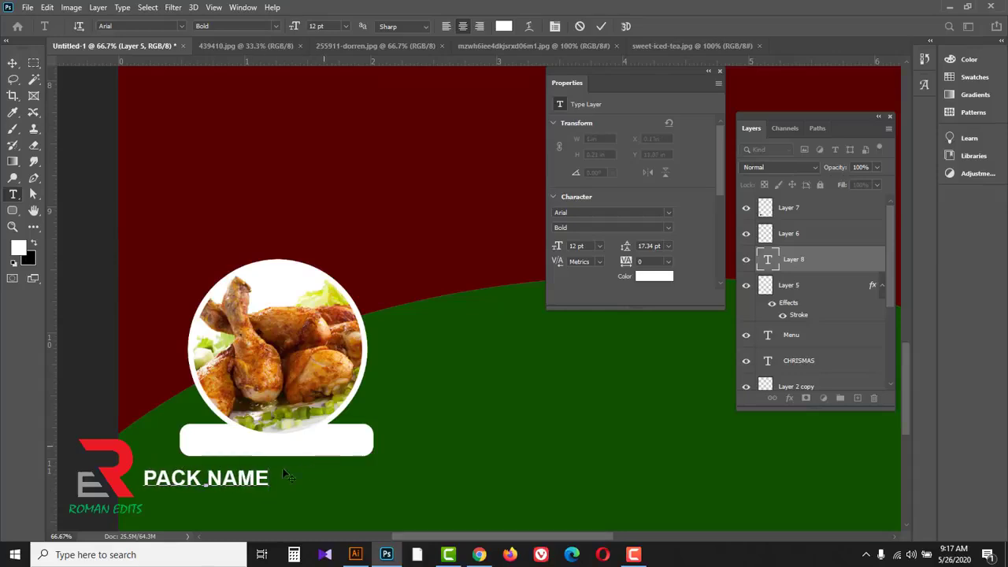
# Step: Set the PACK NAME text to Arial Regular and shift it sideways beneath the label bar
pyautogui.tripleClick(226, 481)
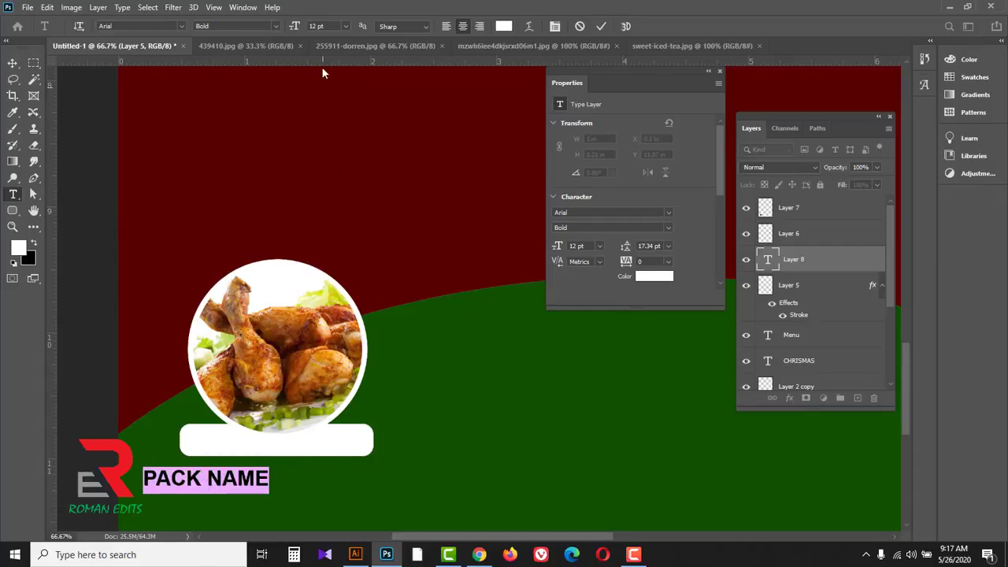
pyautogui.click(276, 26)
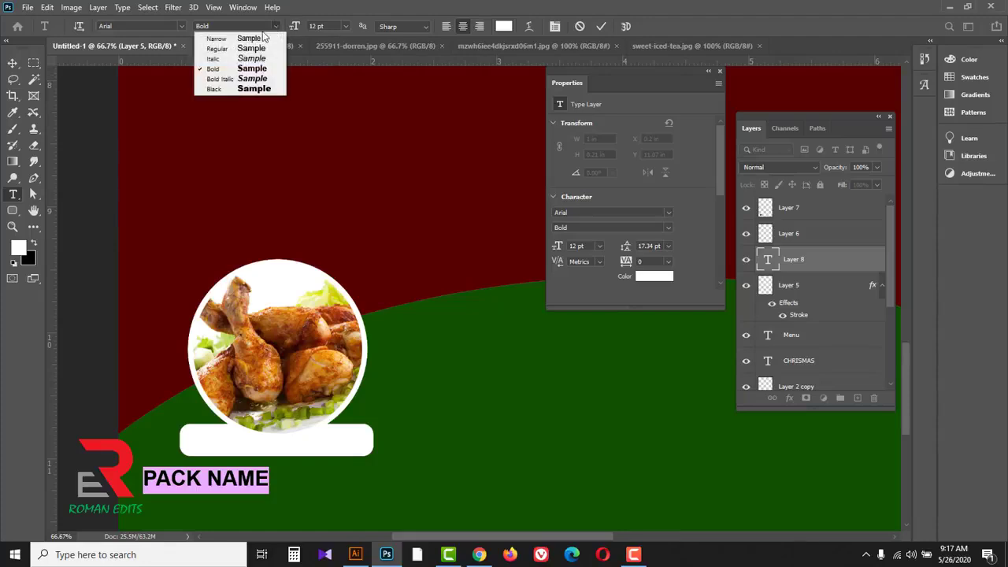
pyautogui.click(238, 49)
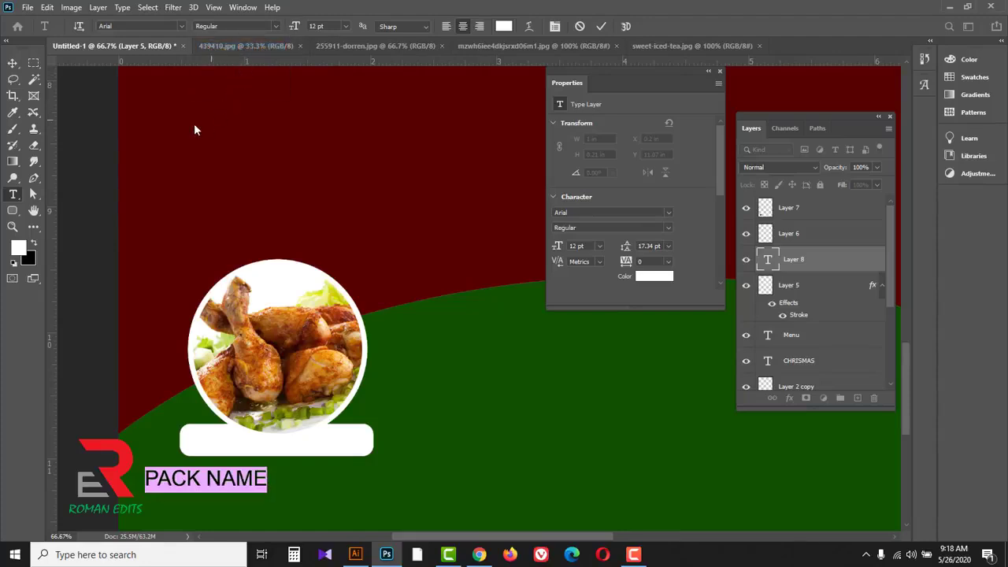
pyautogui.click(16, 70)
pyautogui.moveTo(182, 481); pyautogui.dragTo(208, 482)
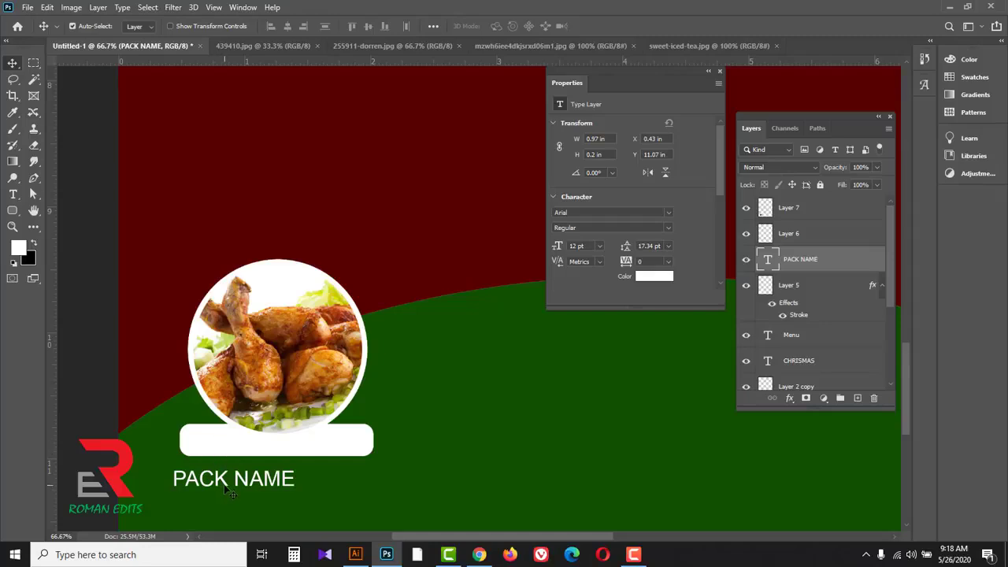
# Step: Recolour the PACK NAME text with the dark red sampled from the card background
pyautogui.moveTo(13, 194); pyautogui.dragTo(56, 192)
pyautogui.click(504, 26)
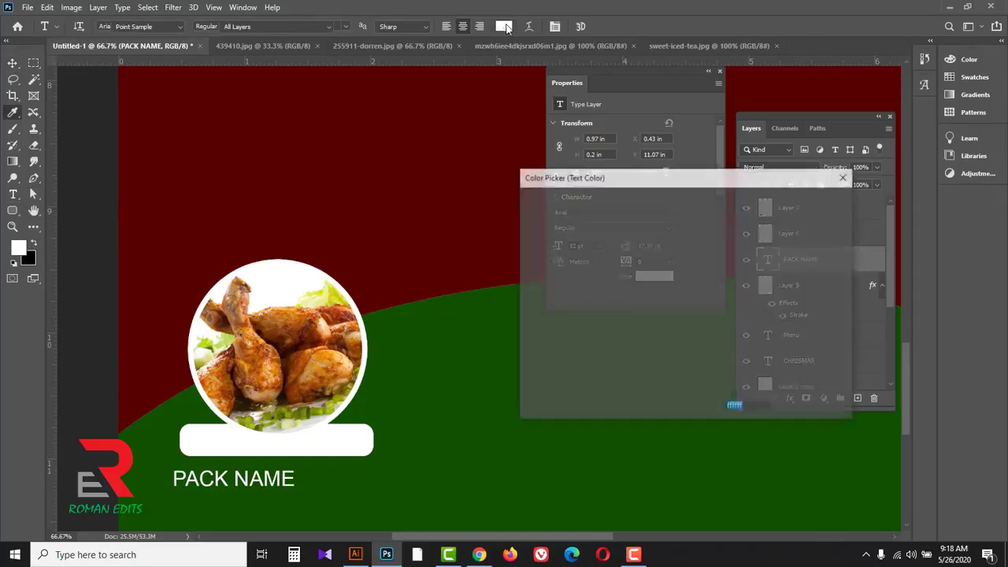
pyautogui.click(413, 195)
pyautogui.click(811, 202)
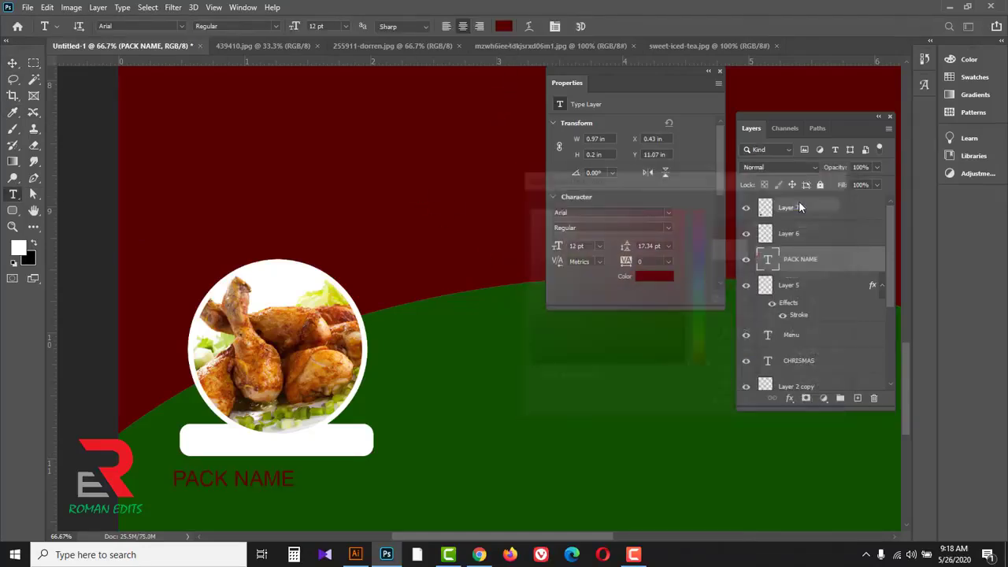
# Step: Place the PACK NAME text on the white label bar and bring its layer to the top of the stack
pyautogui.press('v')
pyautogui.moveTo(260, 479); pyautogui.dragTo(292, 452)
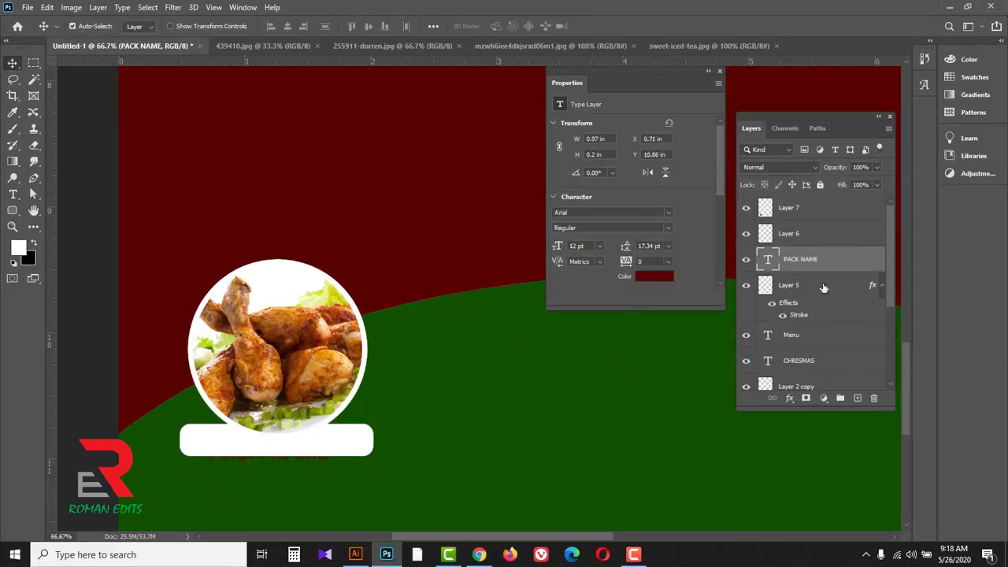
pyautogui.moveTo(851, 262); pyautogui.dragTo(865, 207)
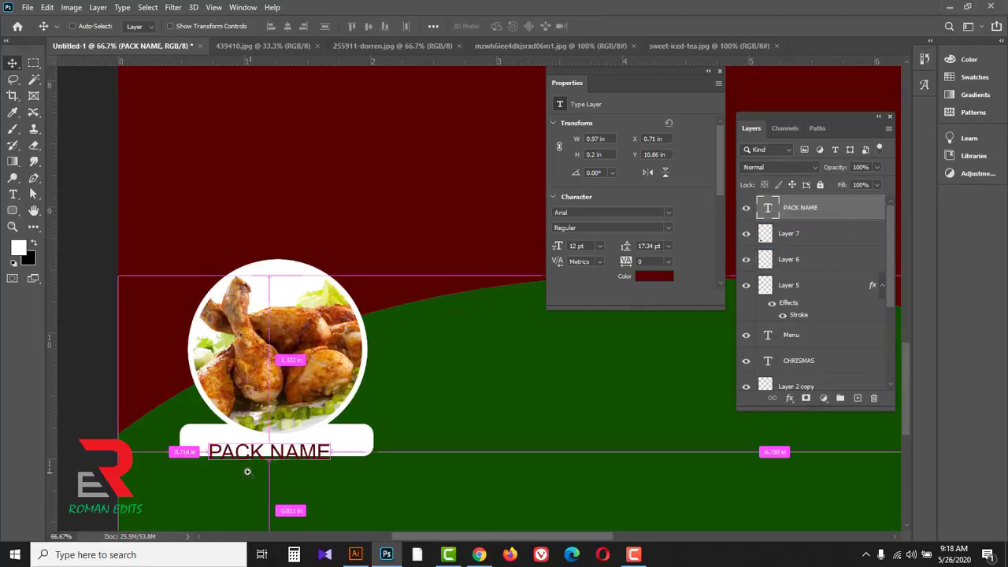
pyautogui.scroll(1, 250, 473)
pyautogui.moveTo(286, 445); pyautogui.dragTo(296, 435)
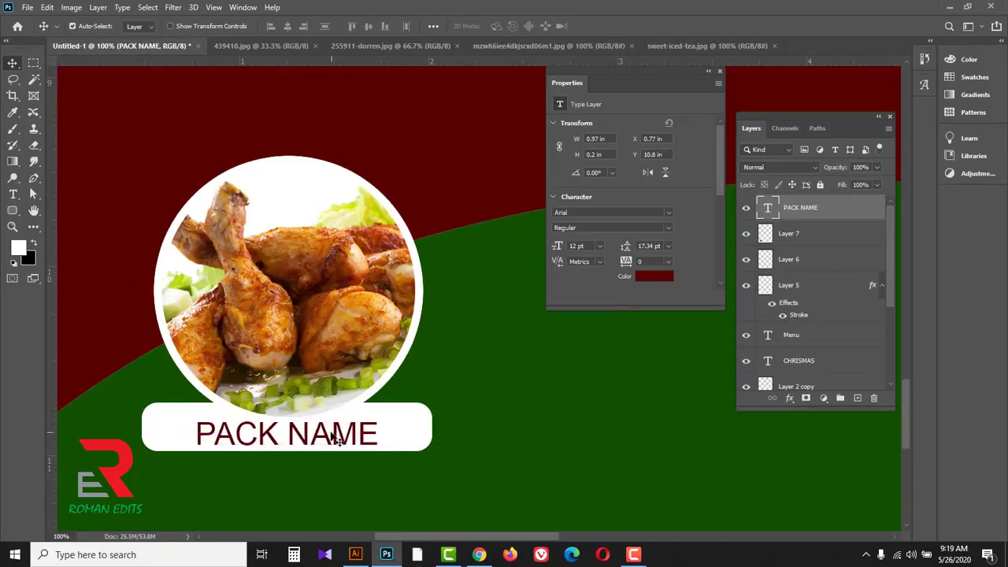
# Step: Reduce the PACK NAME text size to 8 pt
pyautogui.moveTo(13, 194); pyautogui.dragTo(41, 193)
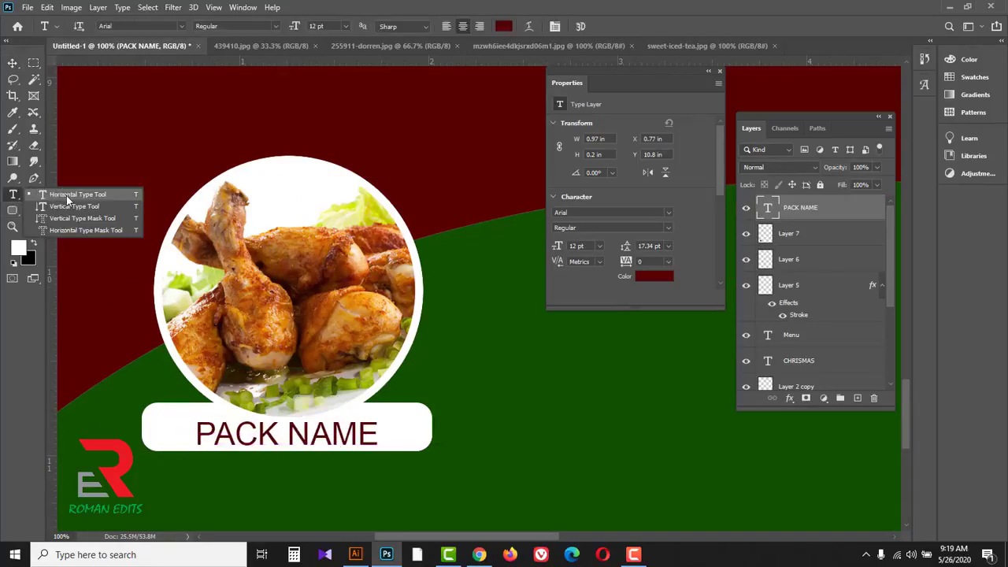
pyautogui.click(67, 195)
pyautogui.click(324, 26)
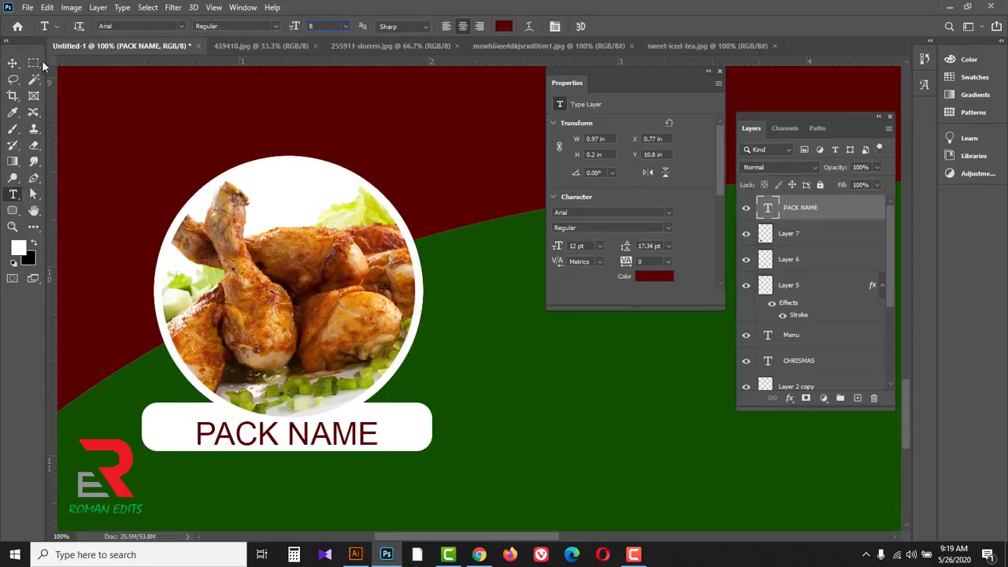
pyautogui.click(12, 63)
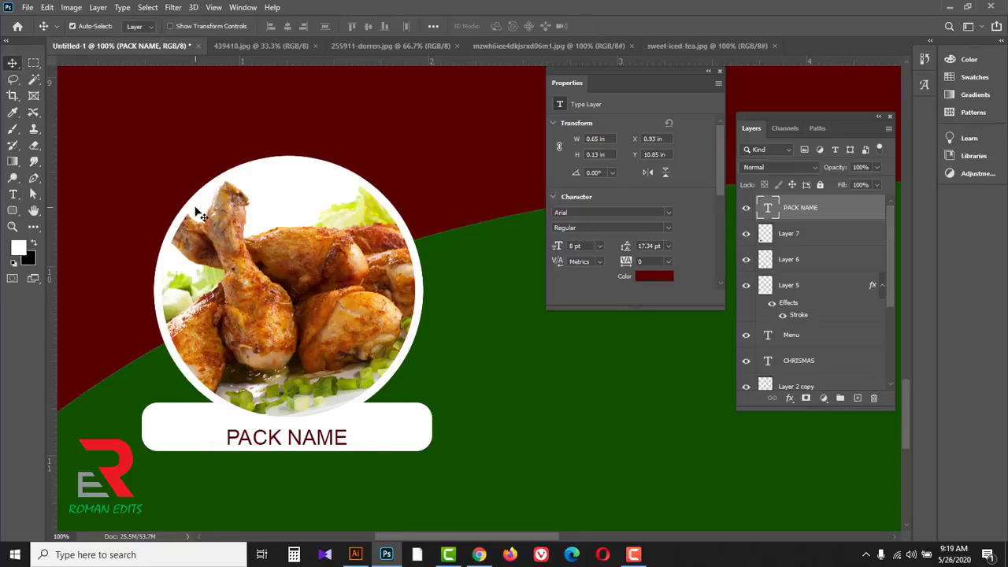
# Step: Draw a white circle about 142 px wide with the Ellipse tool over the upper-left edge of the chicken photo
pyautogui.click(13, 213)
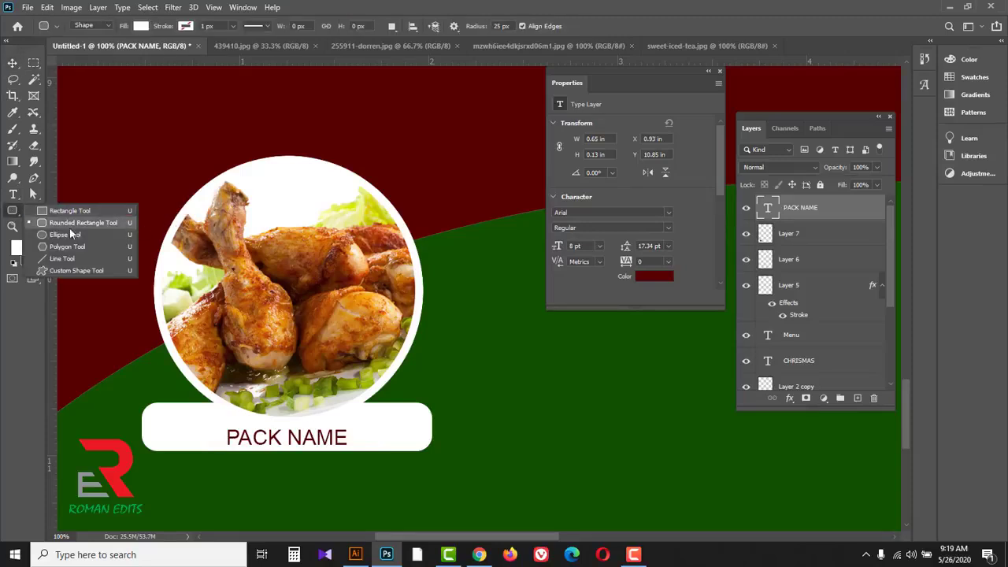
pyautogui.click(68, 236)
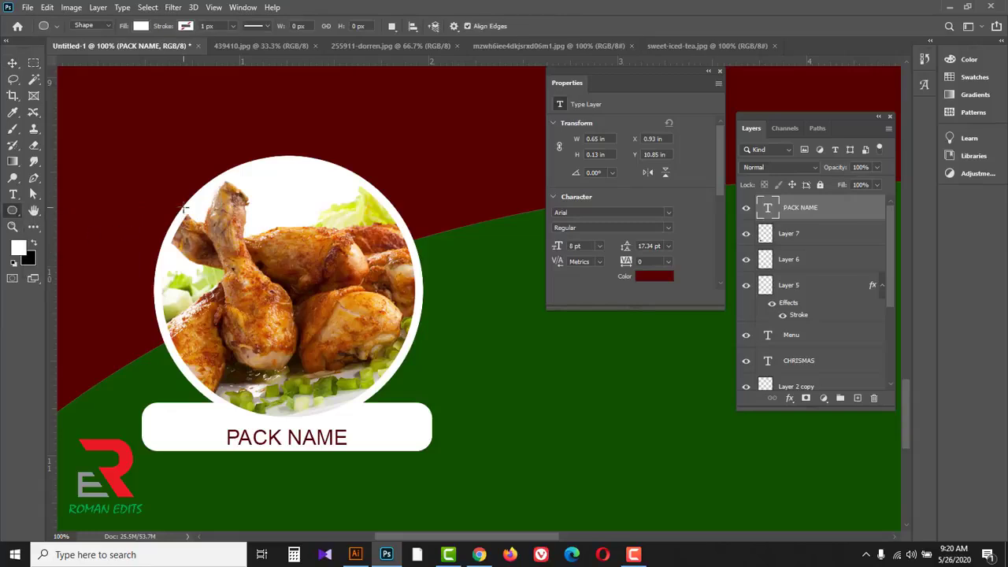
pyautogui.moveTo(184, 210); pyautogui.dragTo(225, 253)
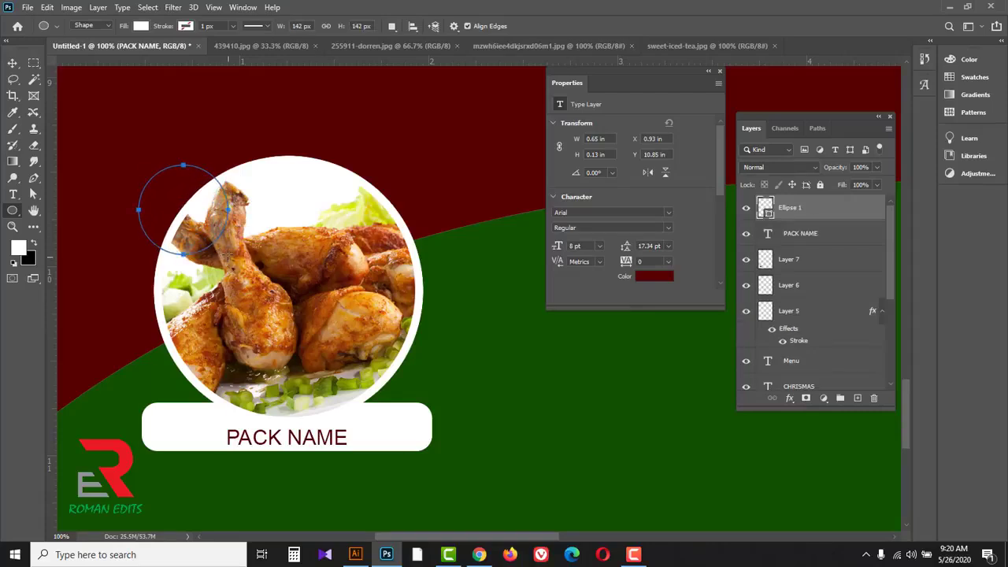
# Step: Replace the white ellipse shape layer with a new empty layer, keeping the circle's outline as a selection
pyautogui.press('Return')
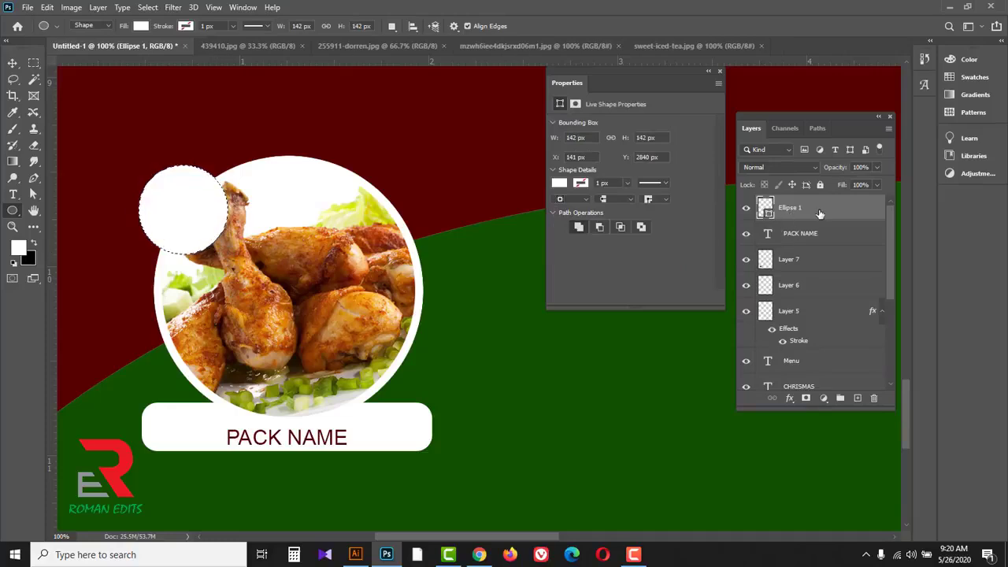
pyautogui.moveTo(833, 213); pyautogui.dragTo(874, 399)
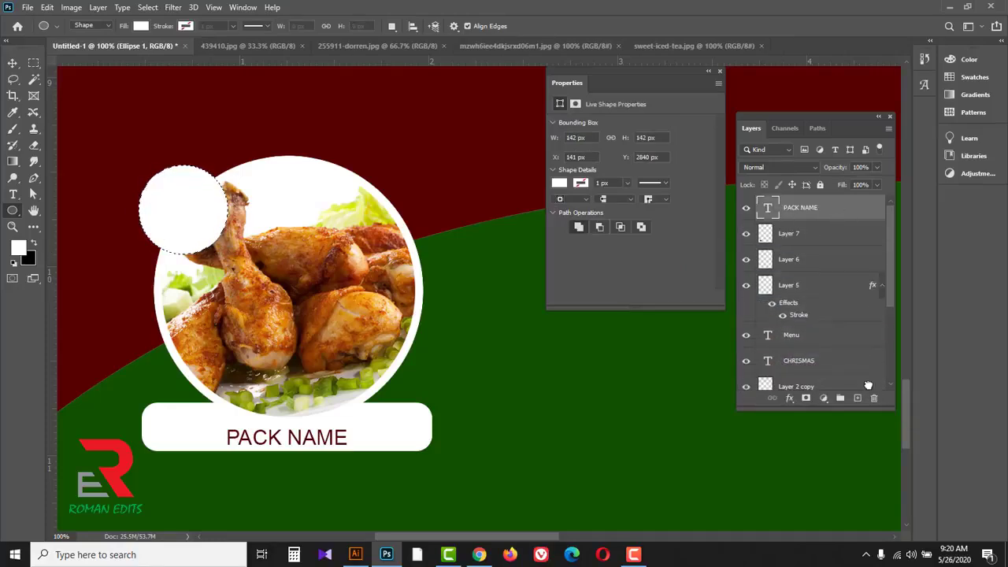
pyautogui.click(858, 399)
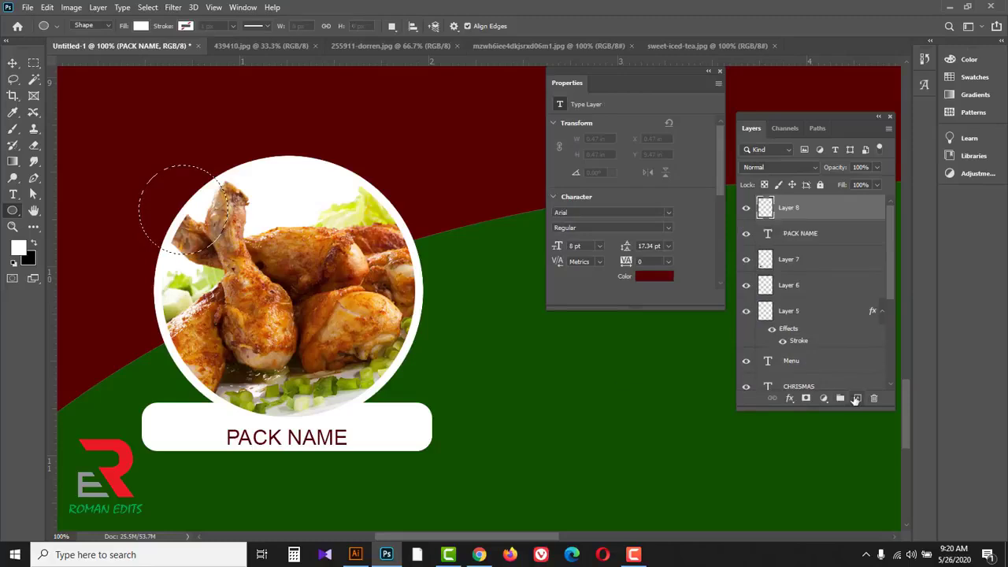
# Step: Fill the circular selection with bright yellow #f0ff00 on the new layer and deselect it
pyautogui.click(22, 250)
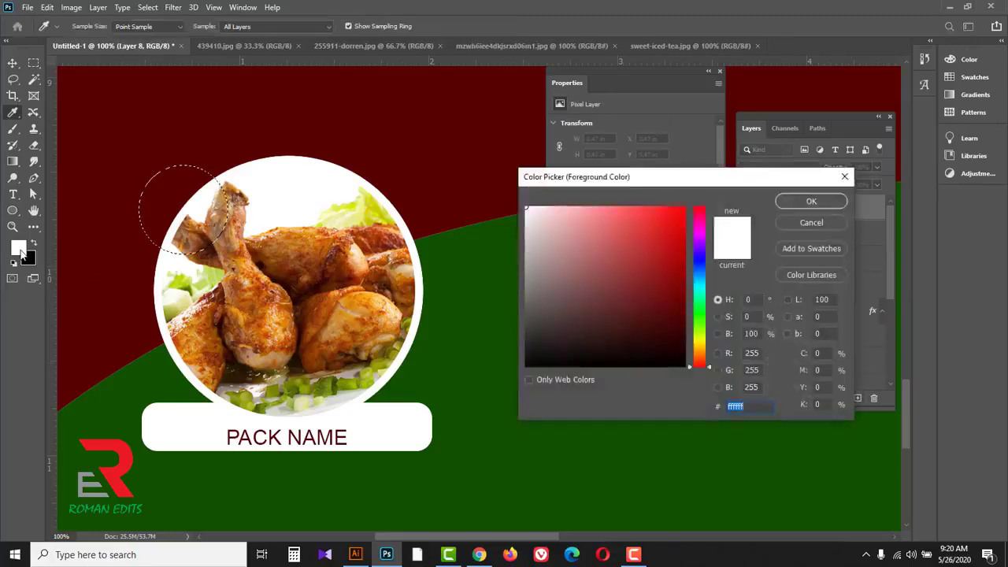
pyautogui.moveTo(703, 352); pyautogui.dragTo(703, 341)
pyautogui.moveTo(671, 225); pyautogui.dragTo(685, 207)
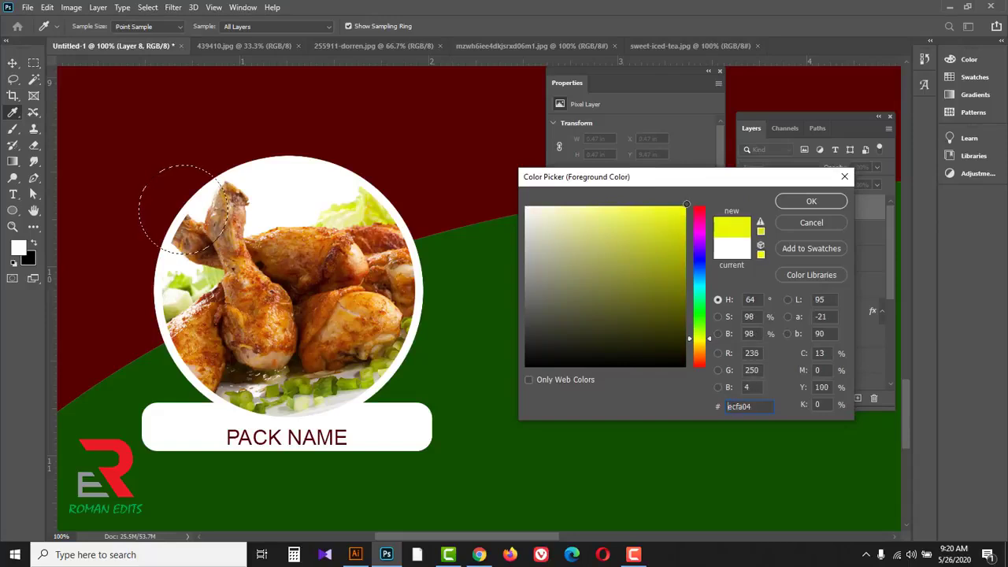
pyautogui.click(805, 203)
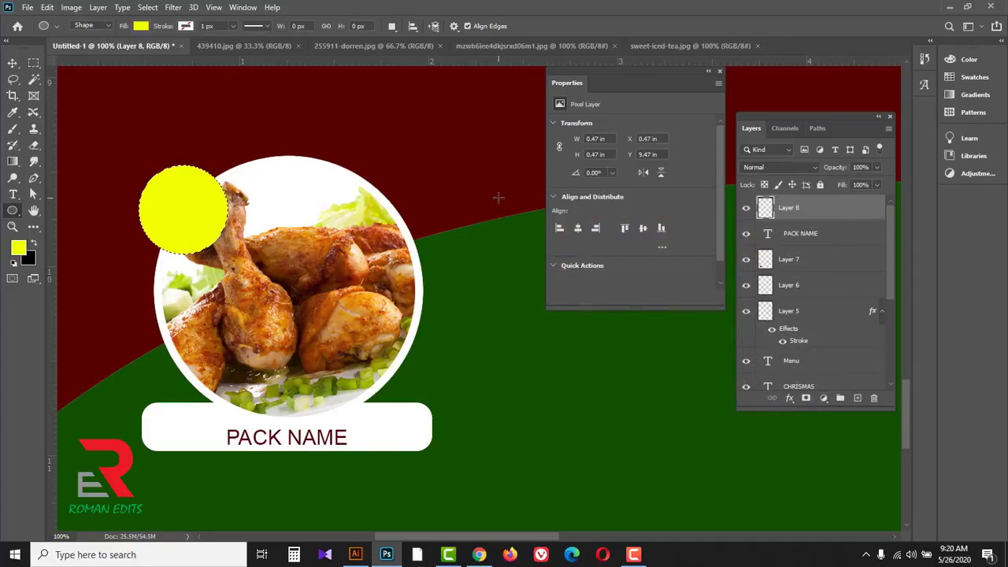
pyautogui.hotkey('ctrl', 'd')
# Step: Duplicate the PACK NAME text onto the yellow circle and bring the copy to the top of the layer stack
pyautogui.click(12, 63)
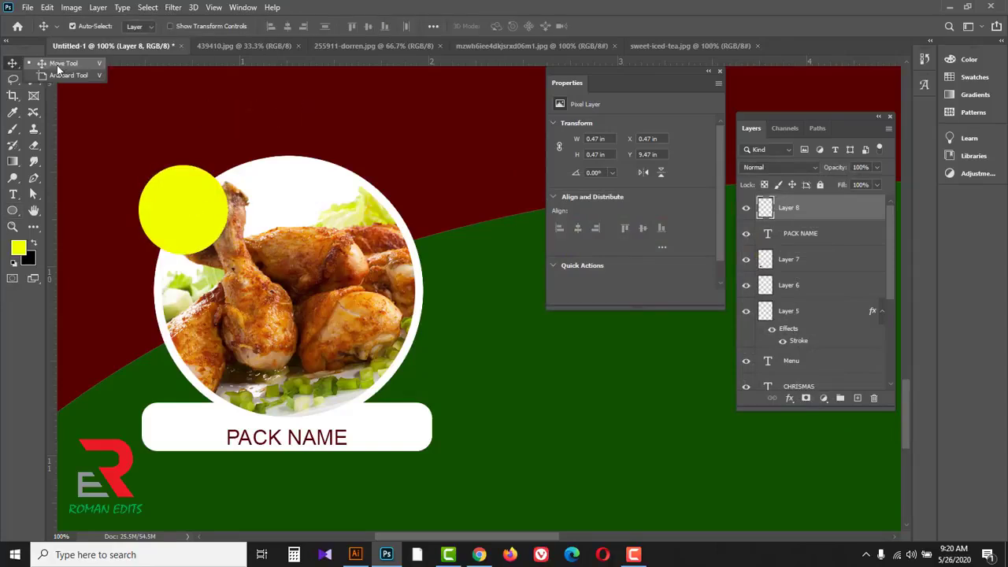
pyautogui.click(66, 70)
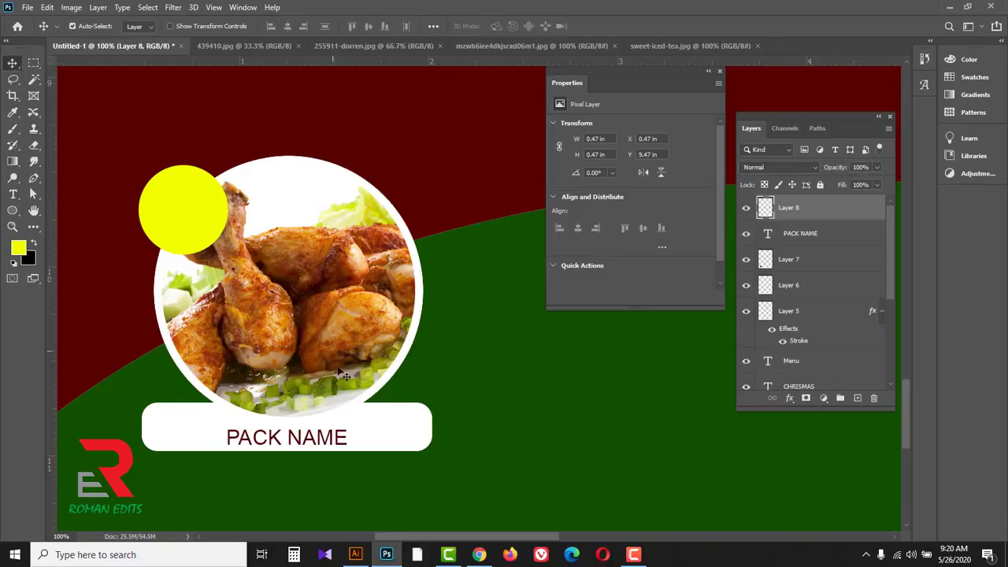
pyautogui.click(326, 438)
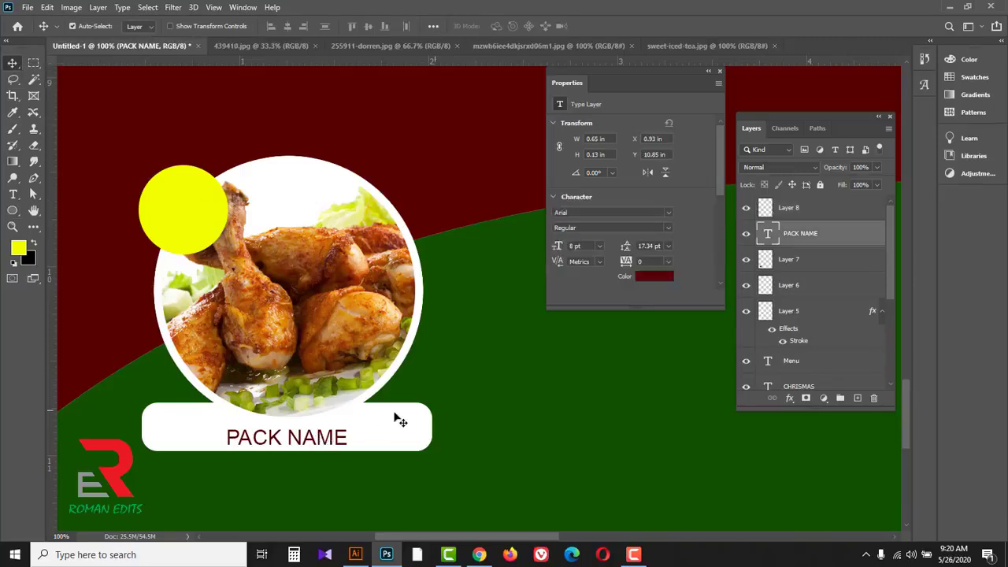
pyautogui.moveTo(339, 435); pyautogui.dragTo(256, 171)
pyautogui.keyDown('ctrl'); pyautogui.click(185, 162); pyautogui.keyUp('ctrl')
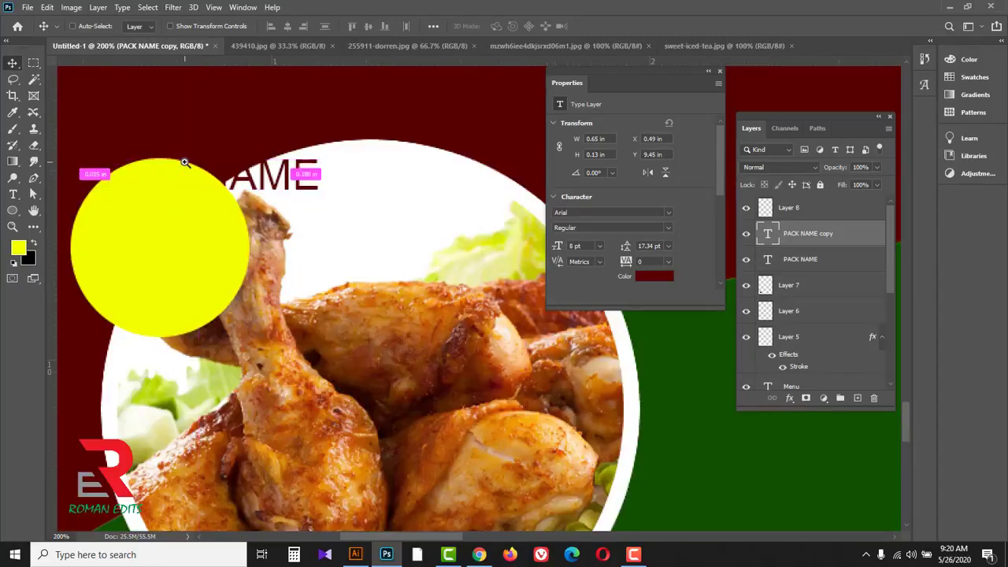
pyautogui.moveTo(851, 237); pyautogui.dragTo(854, 203)
pyautogui.moveTo(269, 170); pyautogui.dragTo(268, 231)
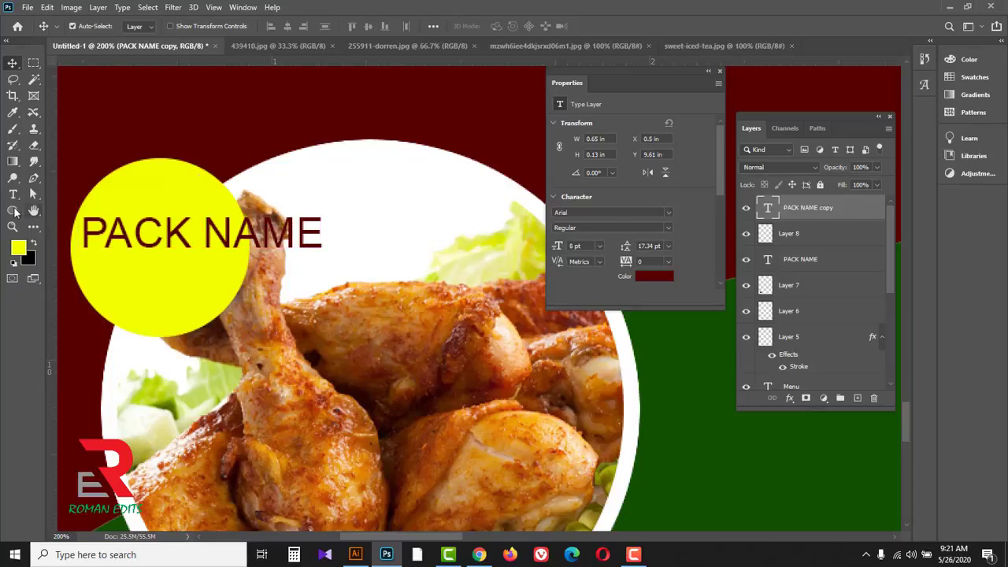
# Step: Replace the copied text on the yellow circle with the price $10.OO
pyautogui.click(12, 195)
pyautogui.tripleClick(127, 247)
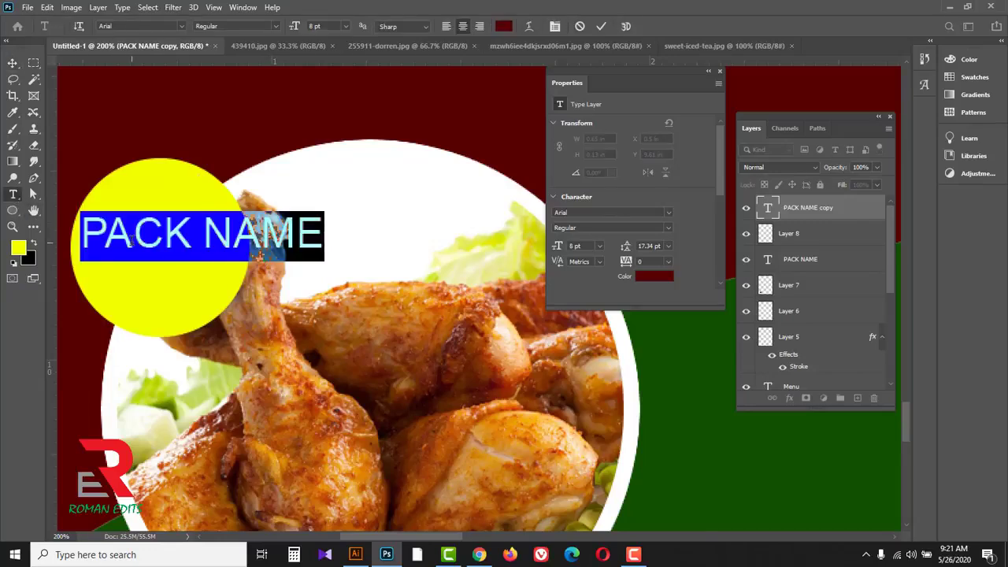
pyautogui.write('$')
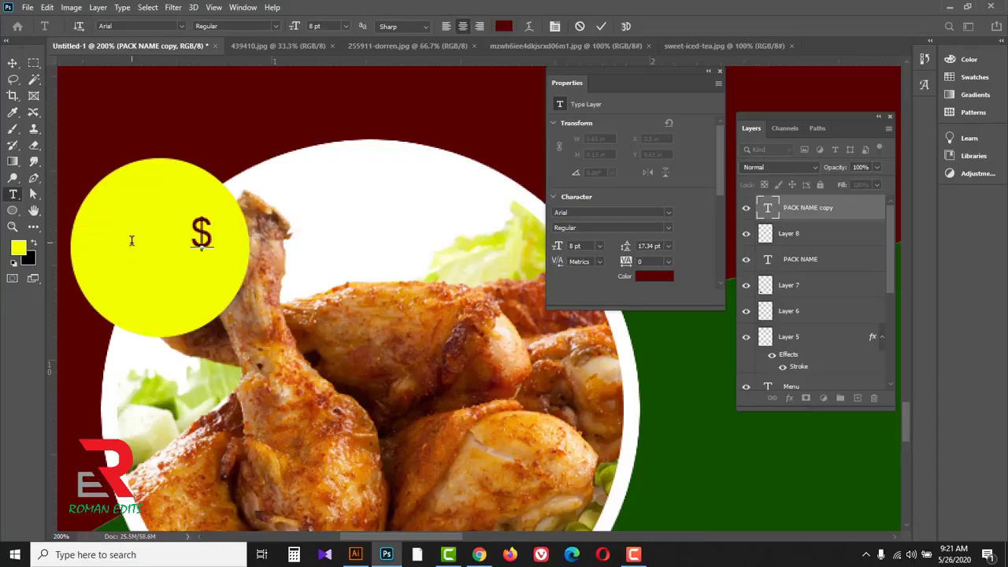
pyautogui.write('10.OO')
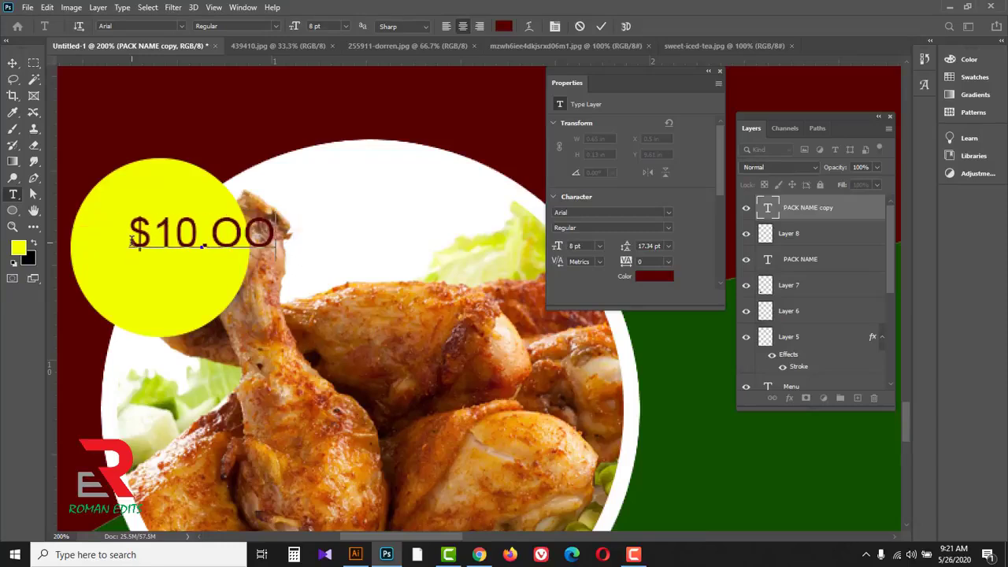
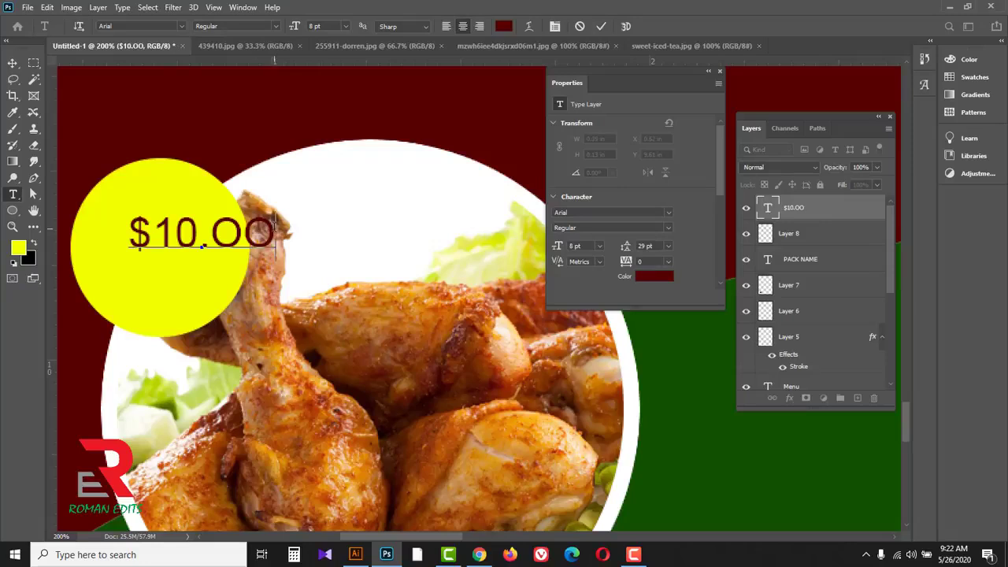
# Step: Raise the baseline of the OO characters in the $10.OO price to 3 pt
pyautogui.click(719, 72)
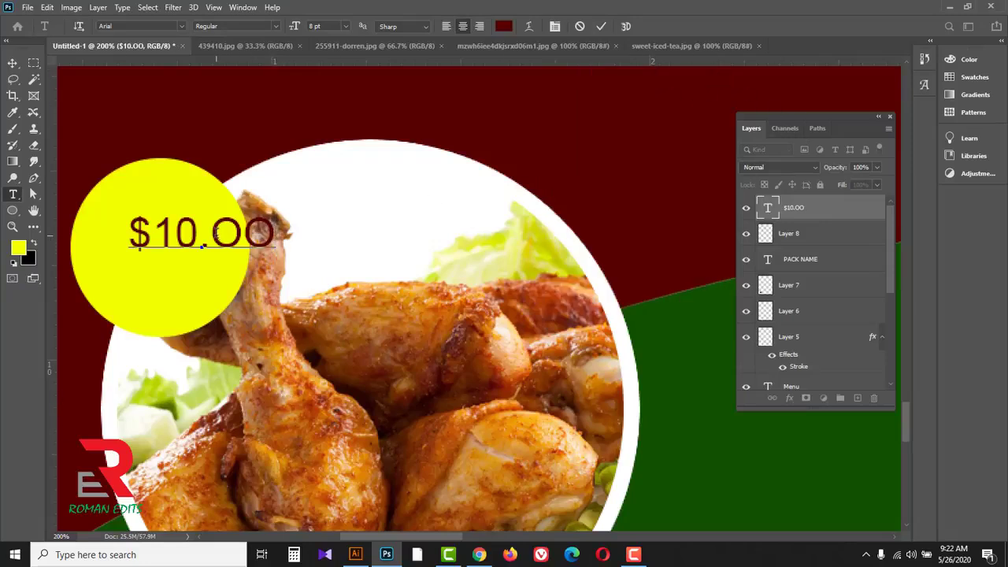
pyautogui.moveTo(211, 236); pyautogui.dragTo(285, 236)
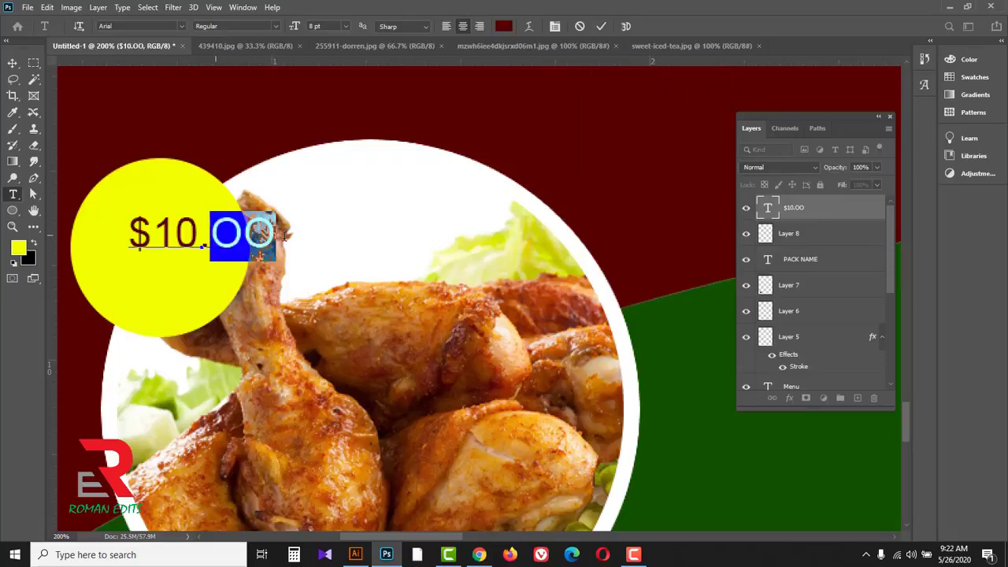
pyautogui.click(243, 8)
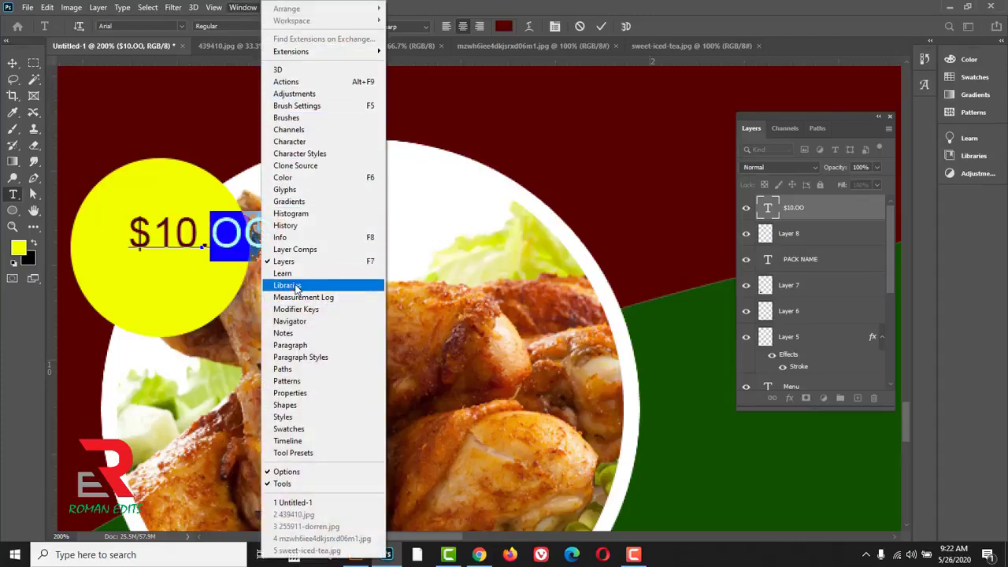
pyautogui.click(300, 142)
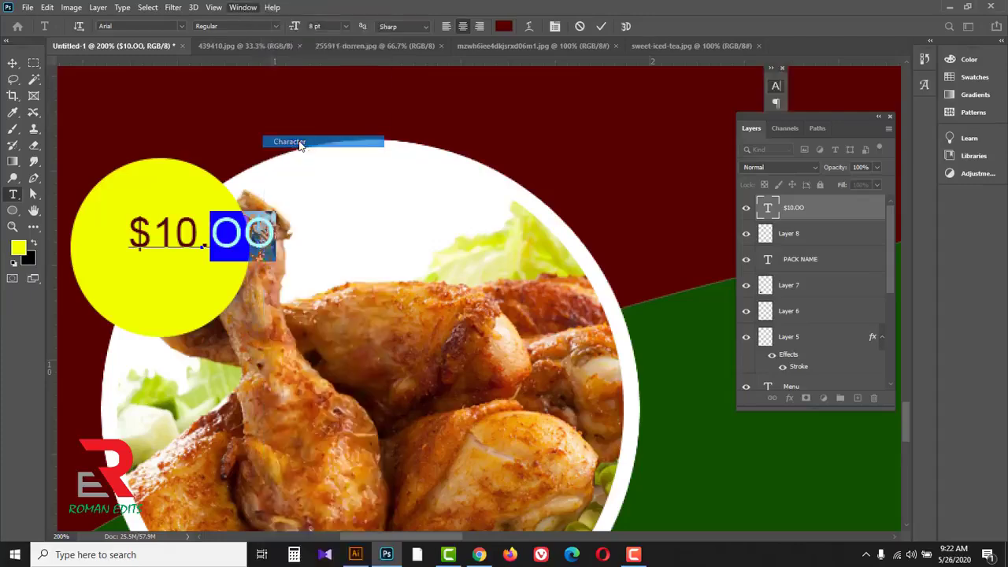
pyautogui.moveTo(723, 79); pyautogui.dragTo(561, 103)
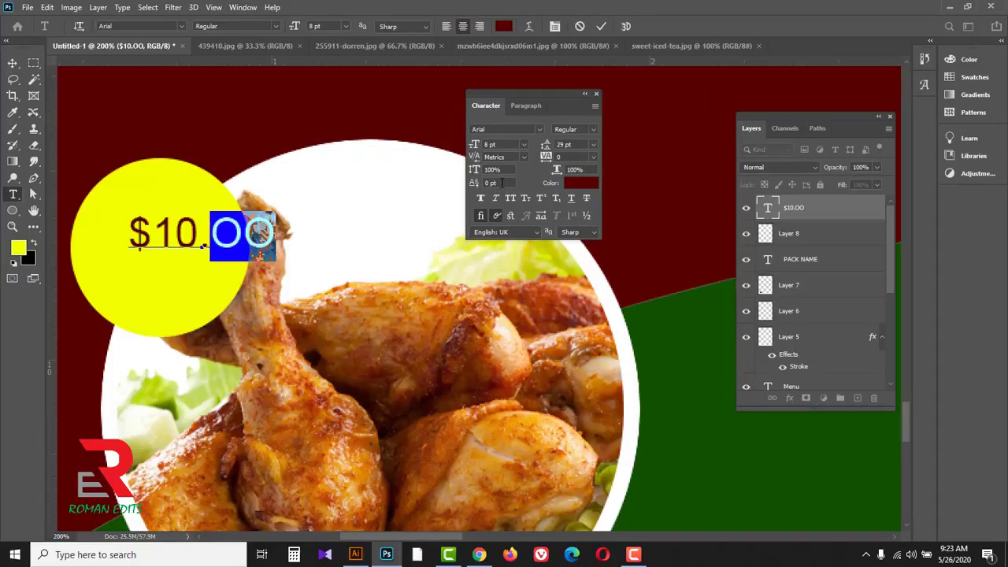
pyautogui.press('Up')
pyautogui.press('Up')
pyautogui.press('Up')
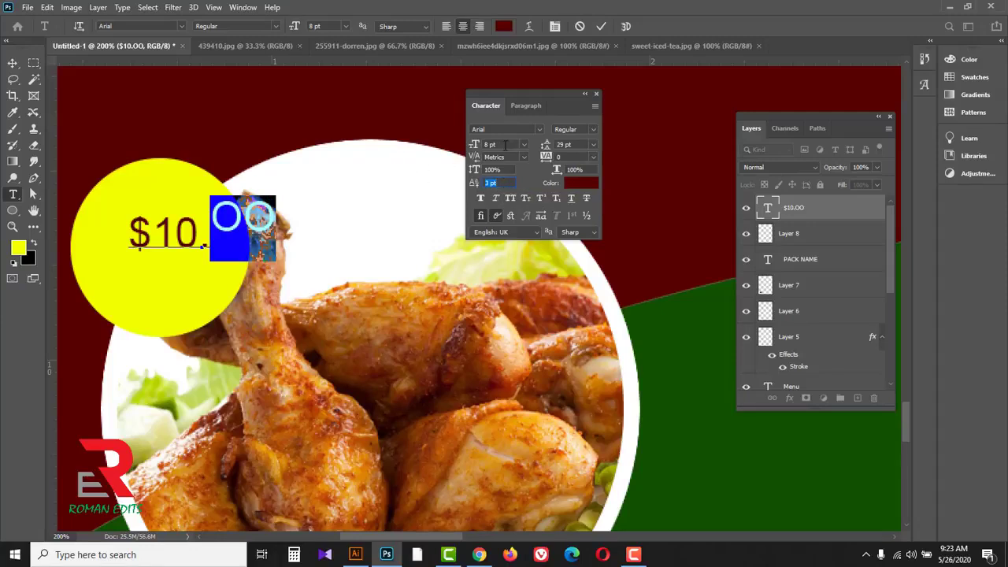
# Step: Reduce the raised OO characters to a 4 pt font size and commit the text edit
pyautogui.click(501, 144)
pyautogui.press('Down')
pyautogui.press('Down')
pyautogui.press('Down')
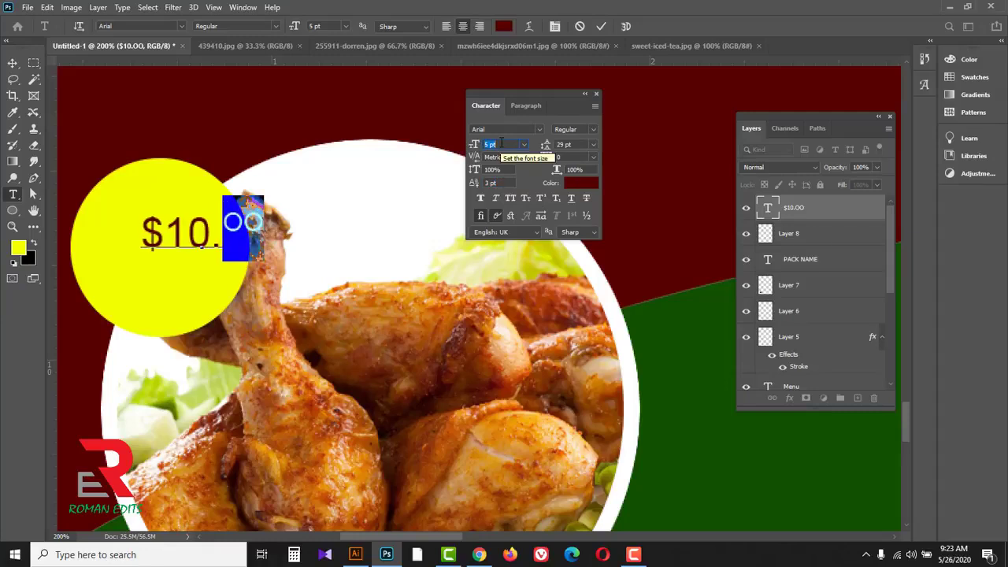
pyautogui.press('Down')
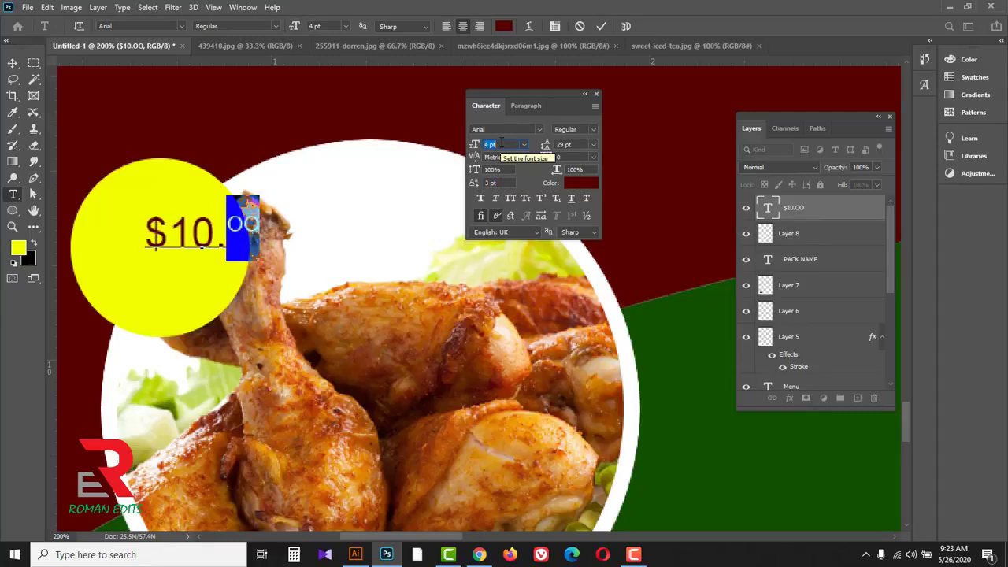
pyautogui.click(598, 94)
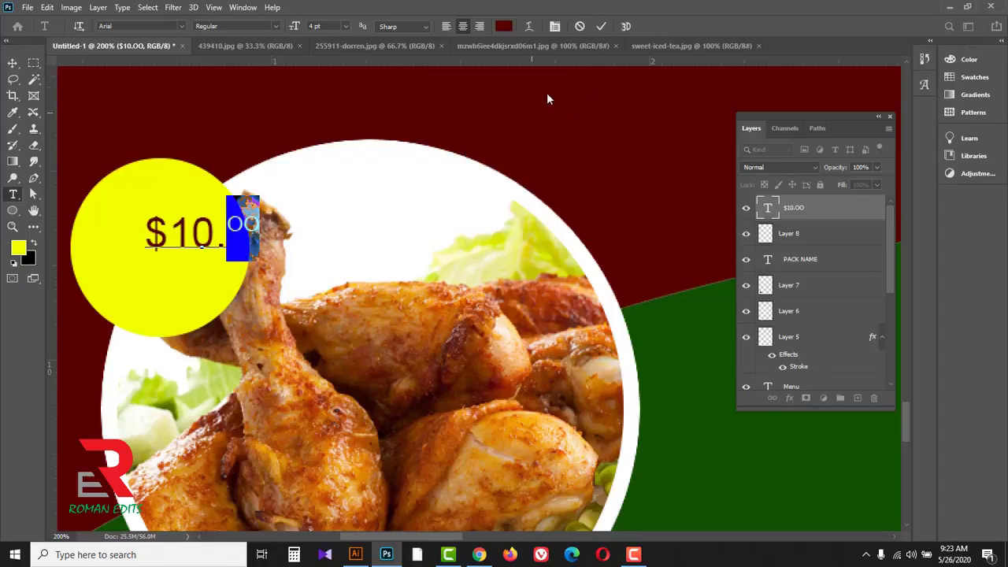
pyautogui.click(601, 26)
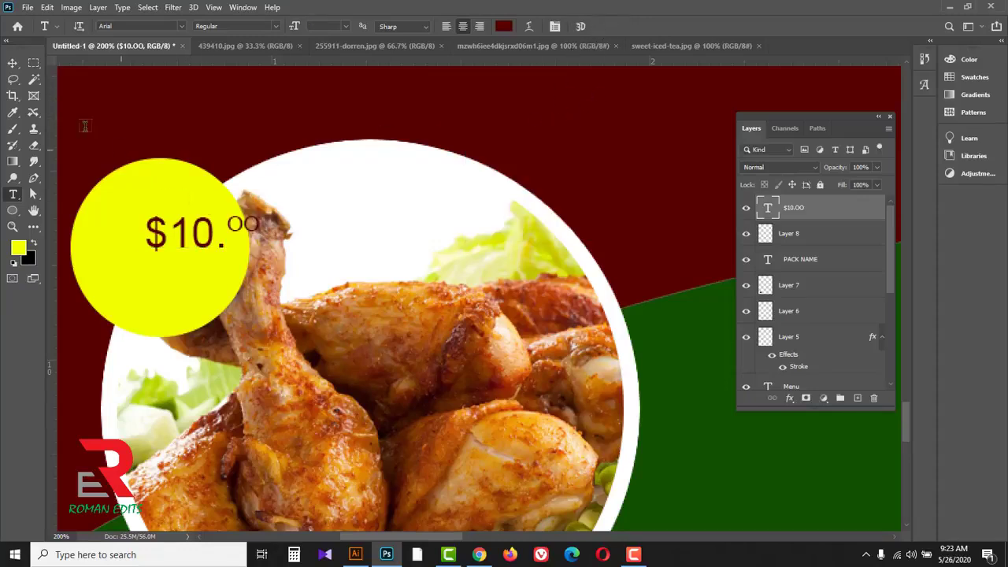
# Step: Colour the $10.OO price red #ff0000 and position it in the middle of the yellow circle
pyautogui.click(13, 63)
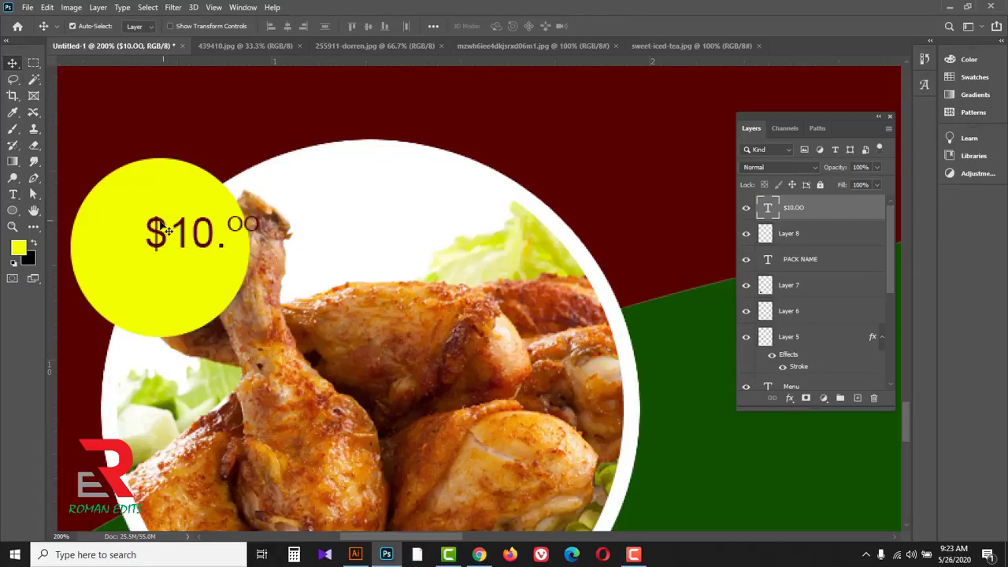
pyautogui.moveTo(165, 228); pyautogui.dragTo(122, 247)
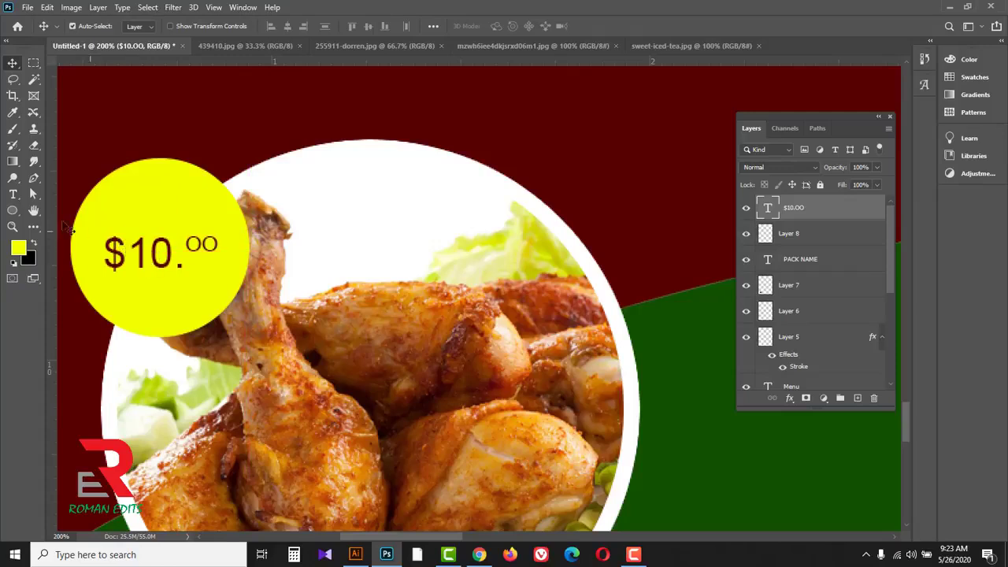
pyautogui.moveTo(12, 194); pyautogui.dragTo(59, 195)
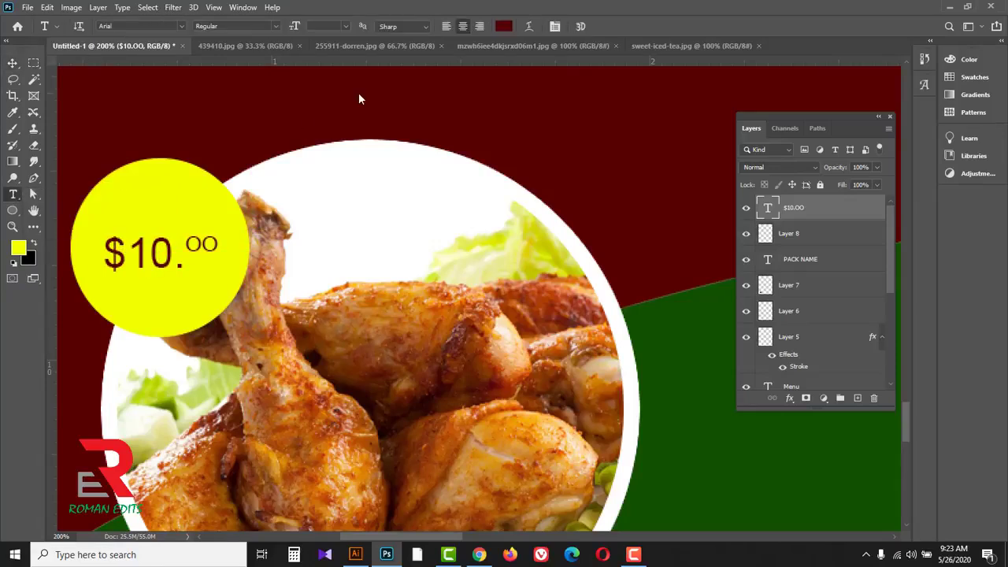
pyautogui.click(508, 27)
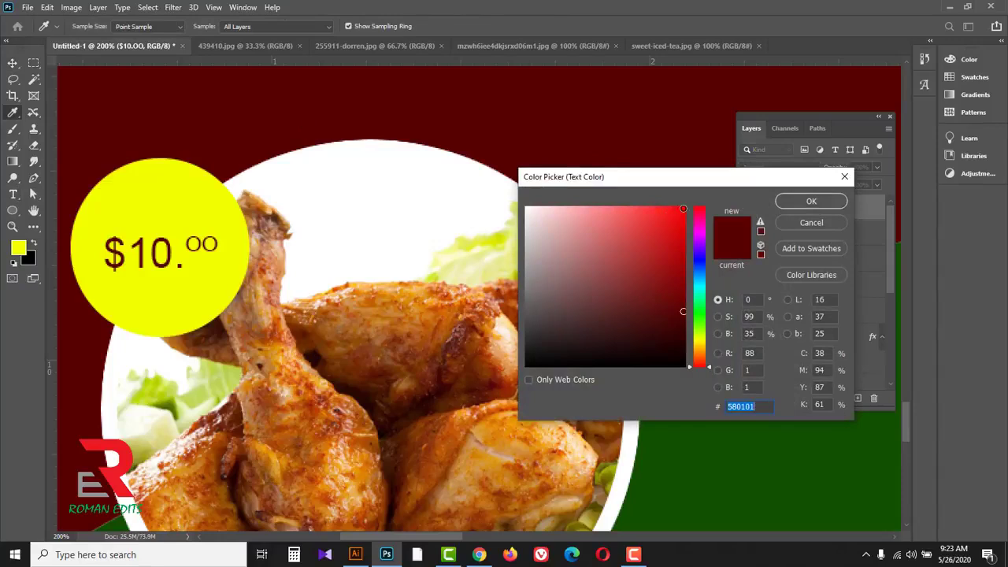
pyautogui.write('ff0000')
pyautogui.click(808, 202)
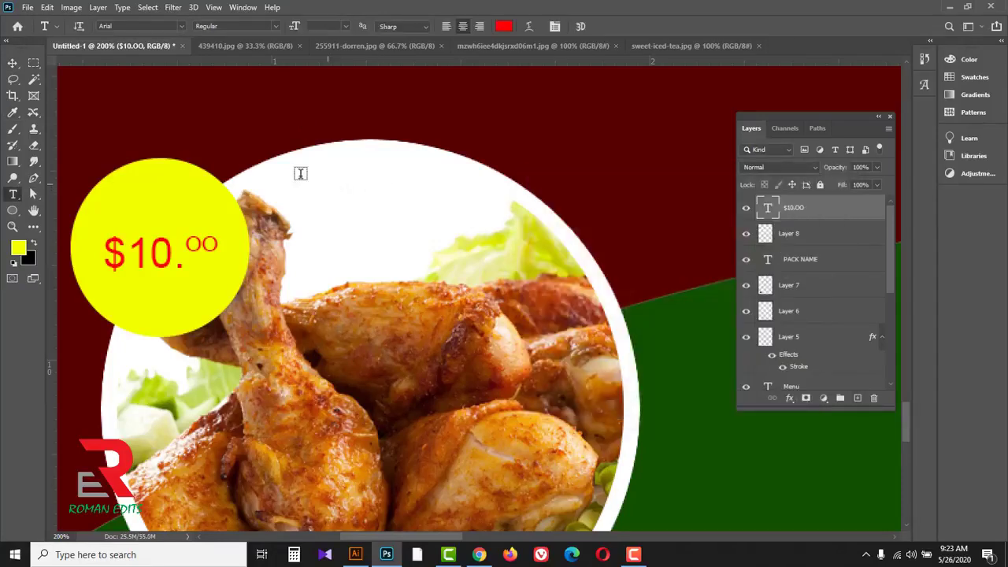
pyautogui.click(13, 63)
pyautogui.moveTo(144, 251); pyautogui.dragTo(156, 252)
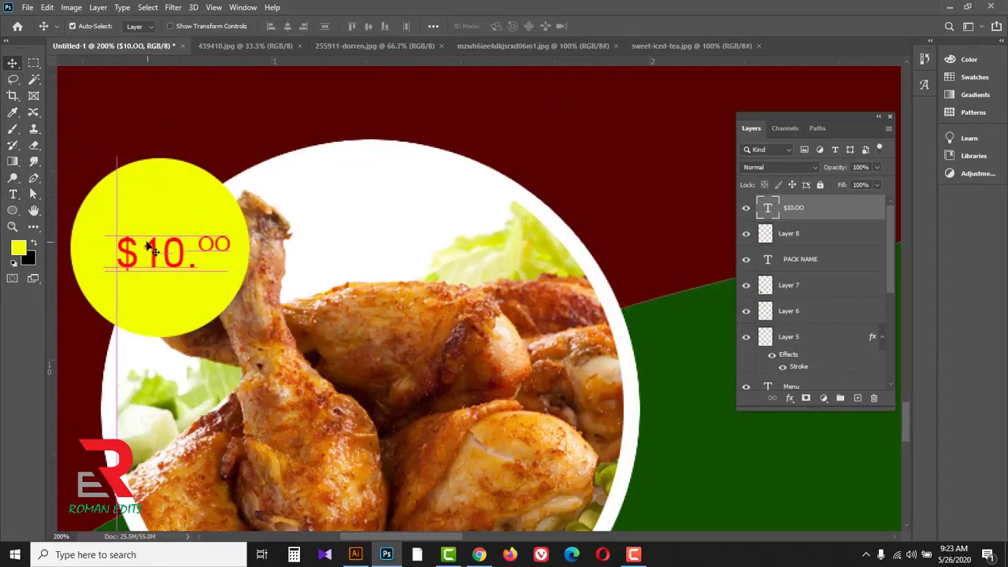
# Step: Change the PACK NAME text colour to red #ff0000
pyautogui.keyDown('alt'); pyautogui.click(358, 261); pyautogui.keyUp('alt')
pyautogui.keyDown('alt'); pyautogui.click(357, 260); pyautogui.keyUp('alt')
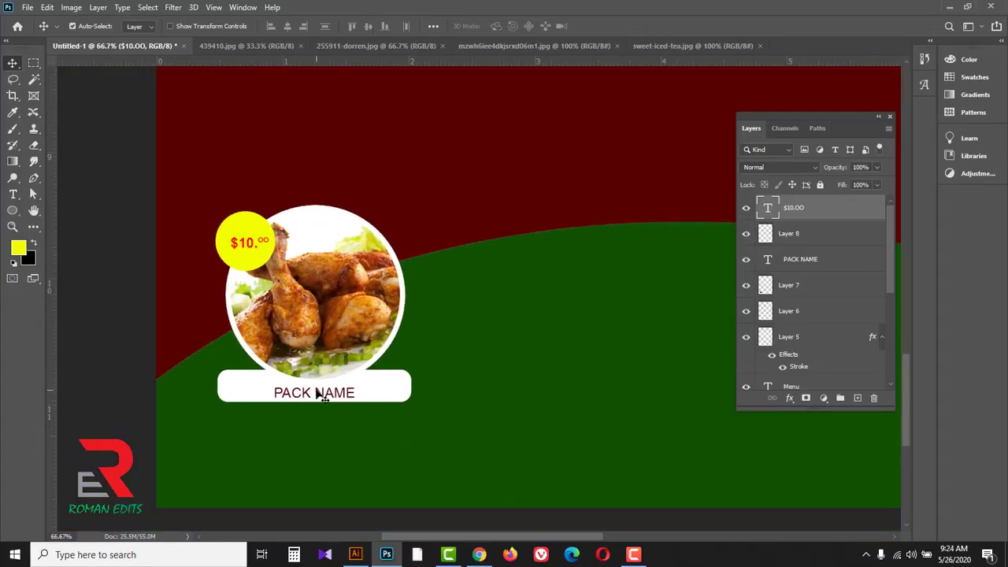
pyautogui.moveTo(323, 398)
pyautogui.mouseDown()
pyautogui.moveTo(337, 396)
pyautogui.moveTo(323, 396)
pyautogui.mouseUp()
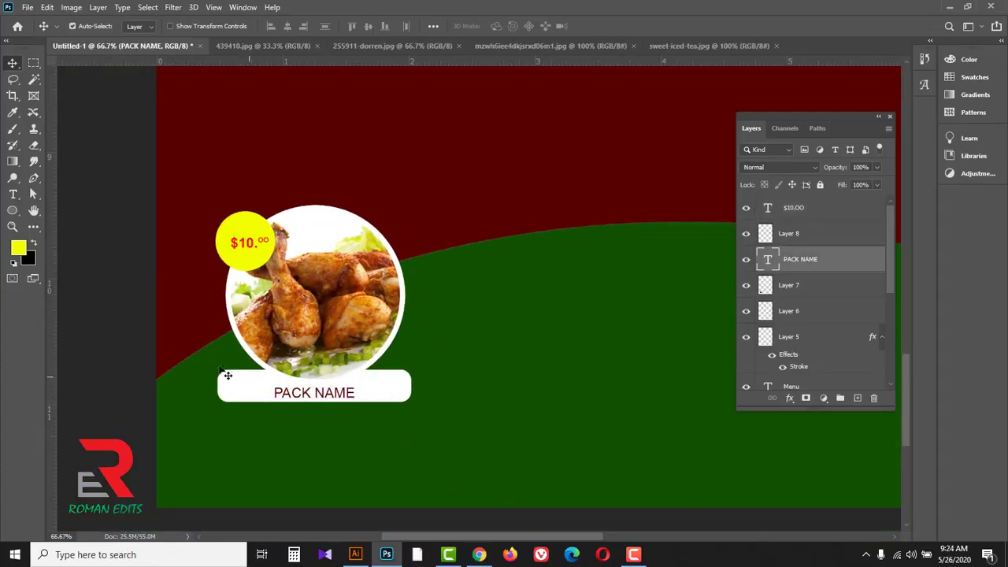
pyautogui.moveTo(13, 194); pyautogui.dragTo(92, 192)
pyautogui.click(503, 27)
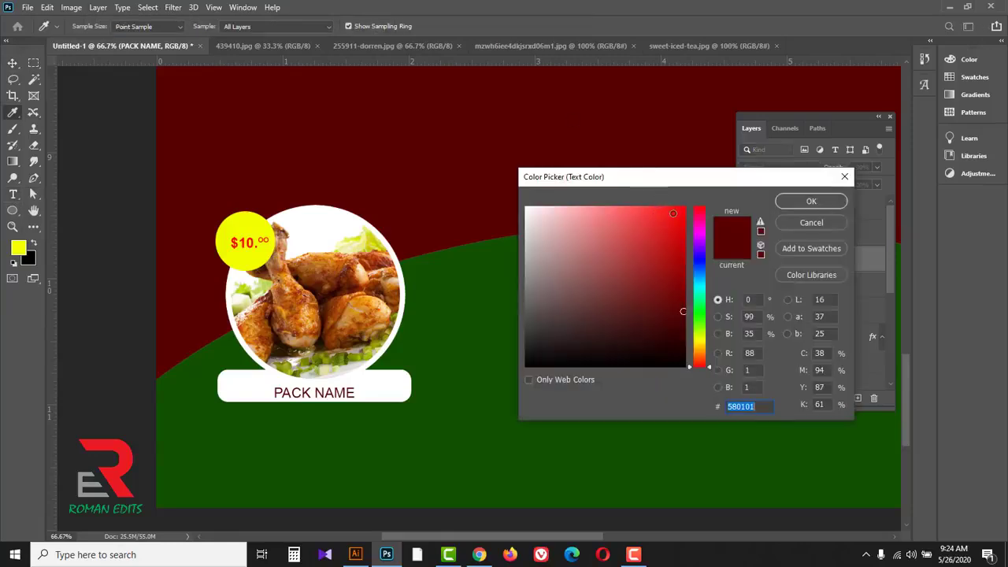
pyautogui.write('ff0000')
pyautogui.click(807, 203)
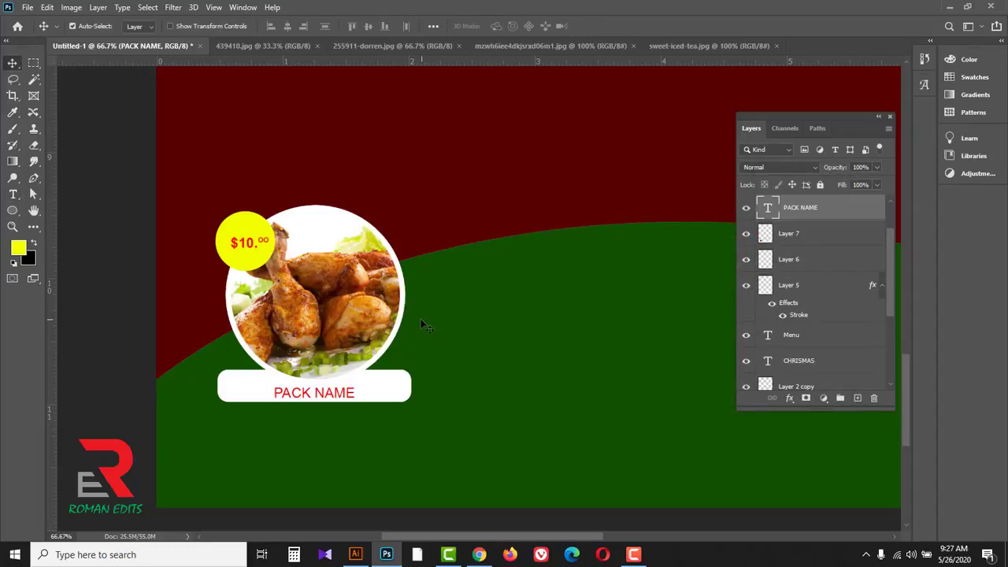
# Step: Add a Multiply drop shadow to Layer 5 with 48% opacity, 122° angle, 33 px distance, 9% spread and 46 px size
pyautogui.click(806, 289)
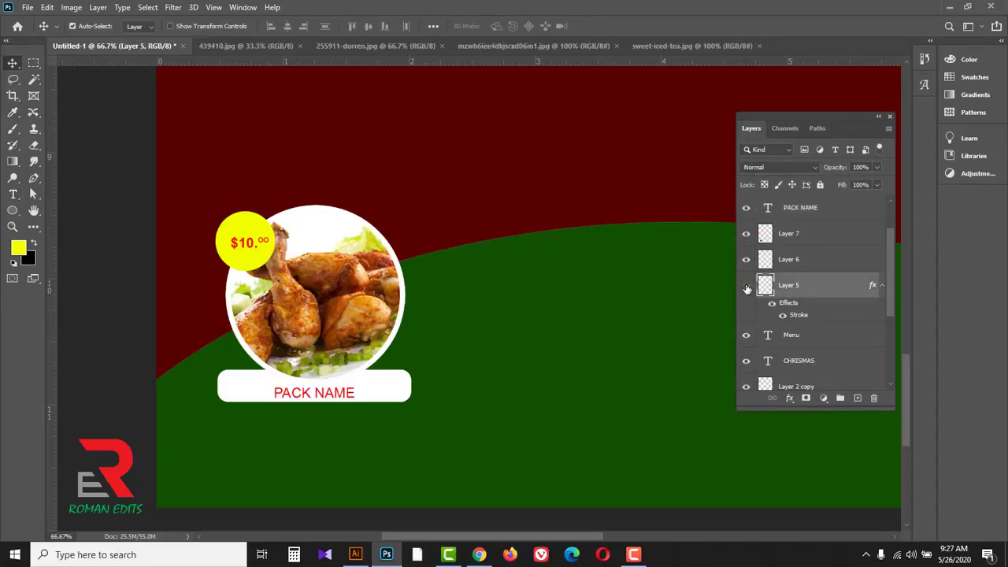
pyautogui.click(791, 398)
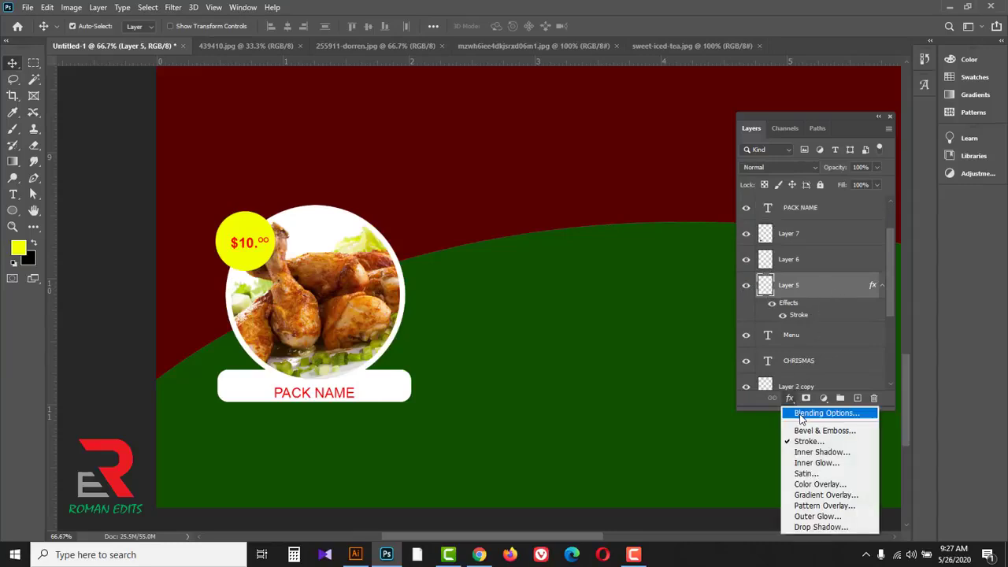
pyautogui.click(801, 416)
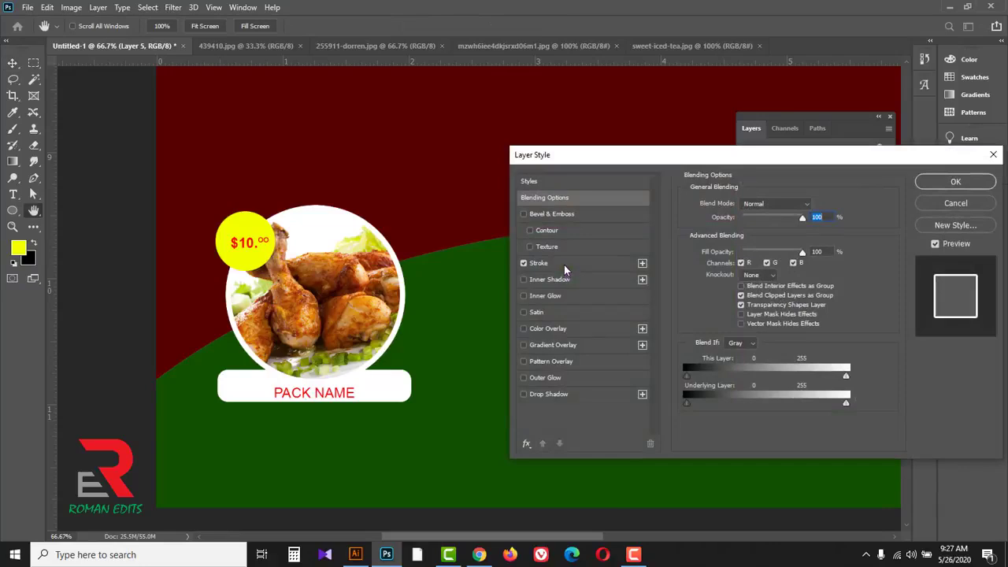
pyautogui.click(574, 394)
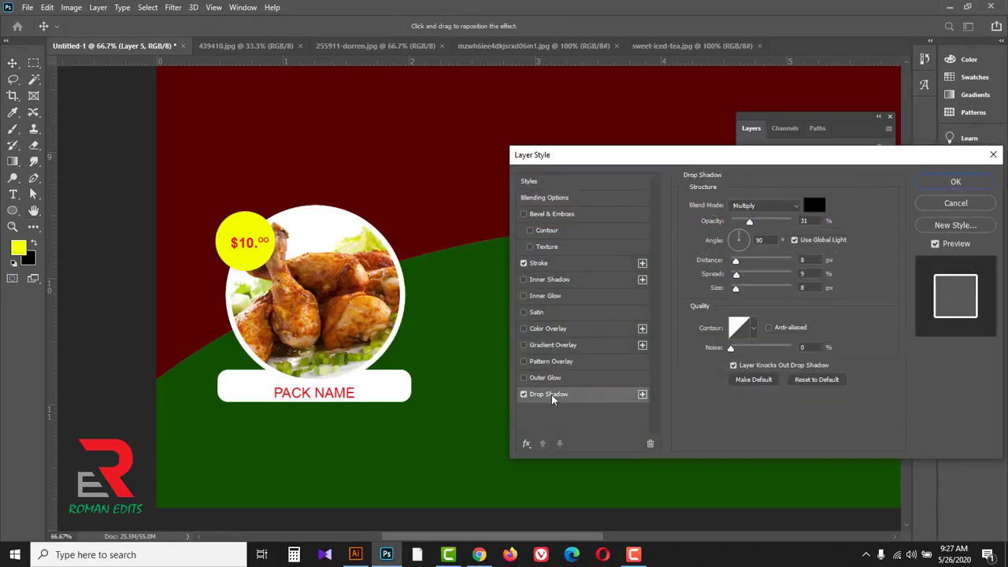
pyautogui.moveTo(403, 340); pyautogui.dragTo(409, 350)
pyautogui.moveTo(737, 291); pyautogui.dragTo(747, 294)
pyautogui.moveTo(750, 224); pyautogui.dragTo(760, 226)
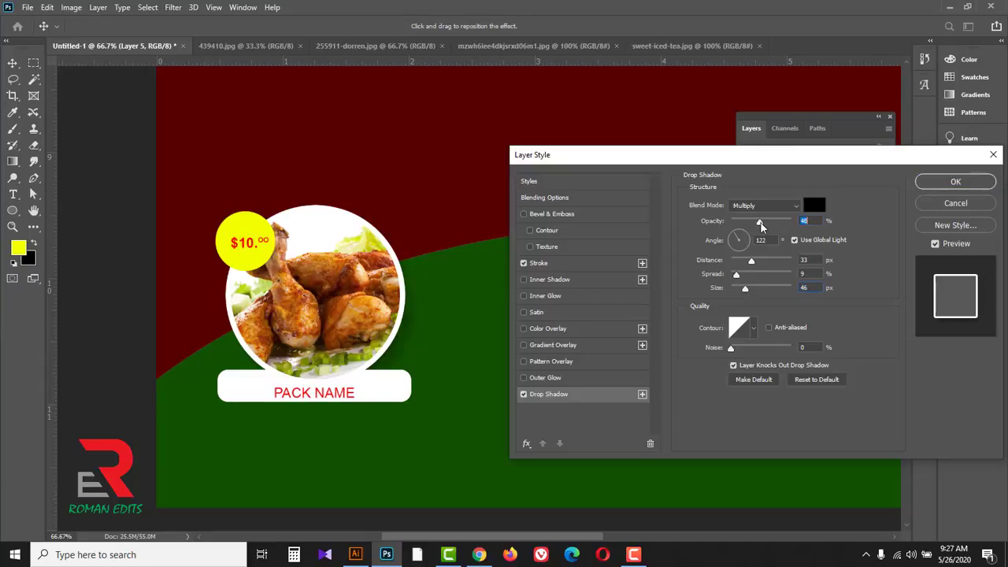
pyautogui.click(936, 184)
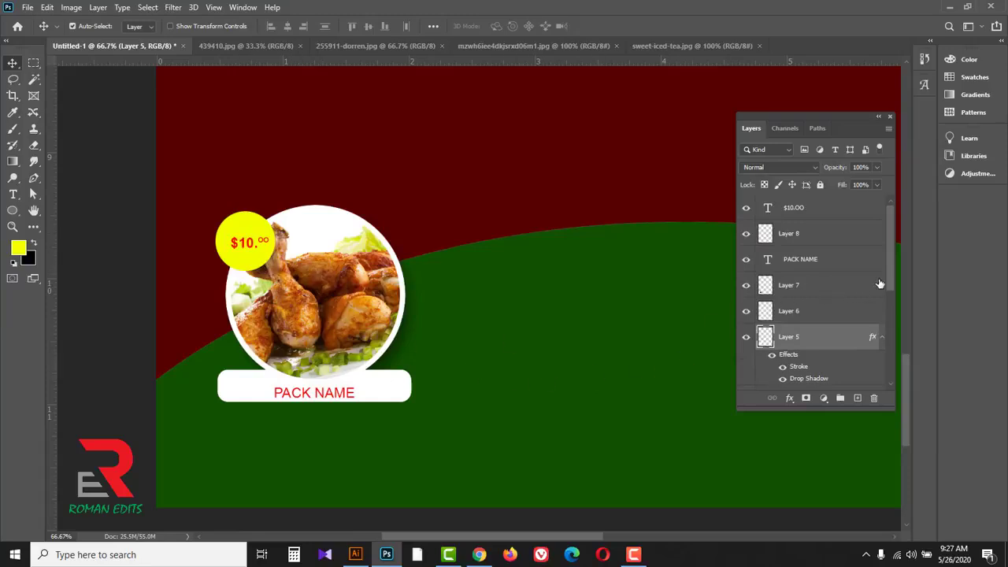
# Step: Select all the chicken pack's layers from $10.OO to Layer 5, enlarge them together to about 129% and adjust their position on the page
pyautogui.keyDown('shift'); pyautogui.click(822, 211); pyautogui.keyUp('shift')
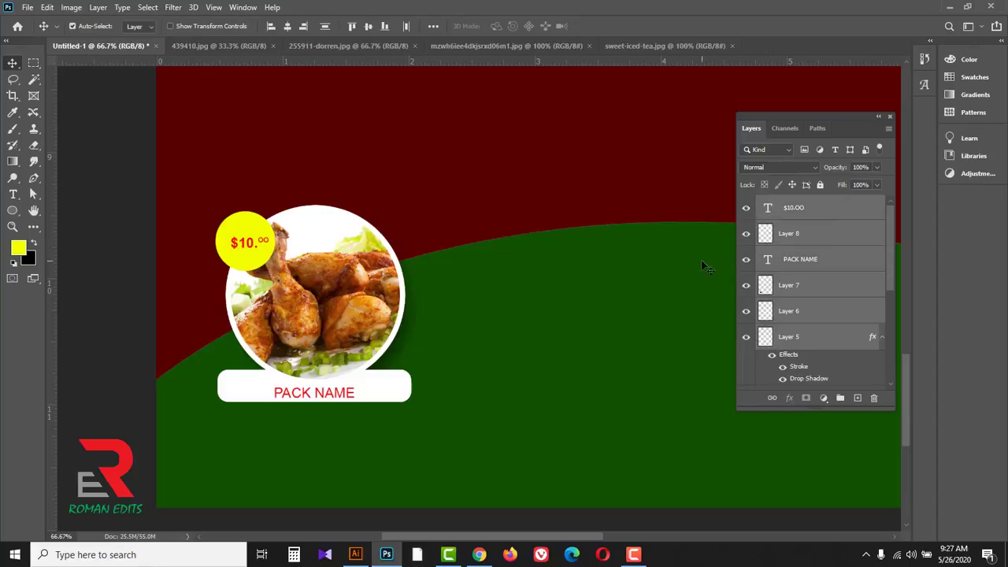
pyautogui.keyDown('alt'); pyautogui.click(602, 279); pyautogui.keyUp('alt')
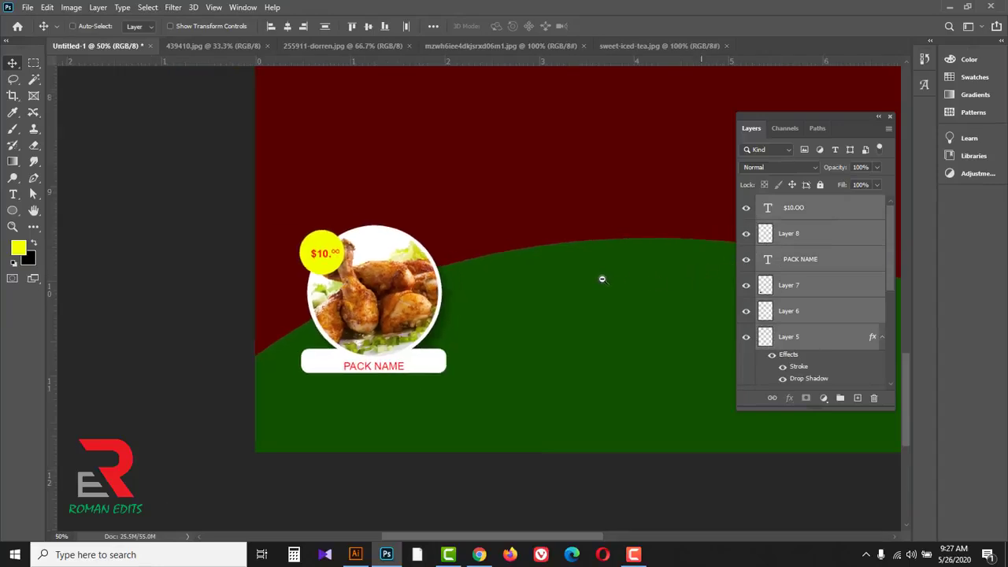
pyautogui.keyDown('alt'); pyautogui.click(602, 279); pyautogui.keyUp('alt')
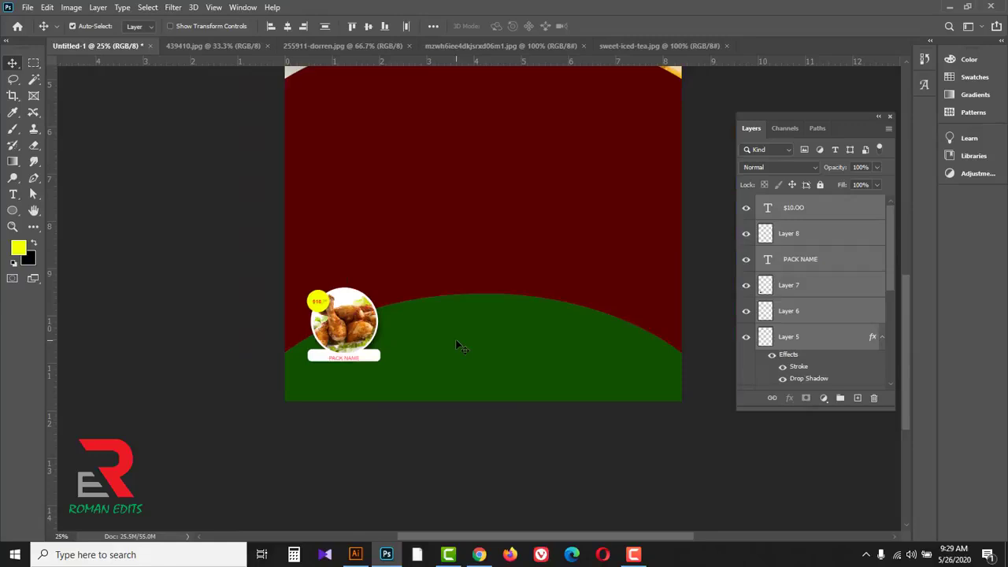
pyautogui.hotkey('ctrl', 't')
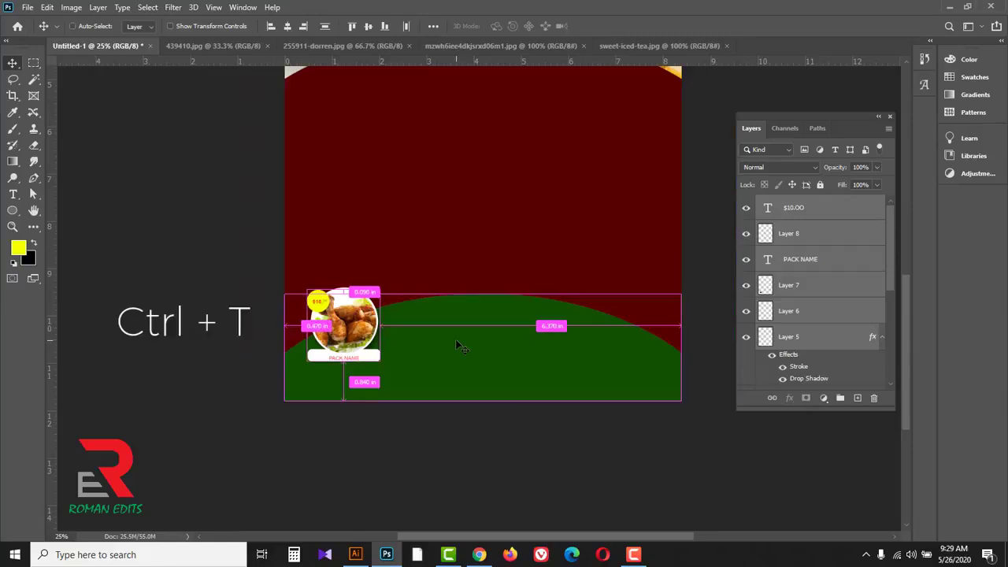
pyautogui.moveTo(385, 363); pyautogui.dragTo(395, 372)
pyautogui.moveTo(359, 324); pyautogui.dragTo(365, 323)
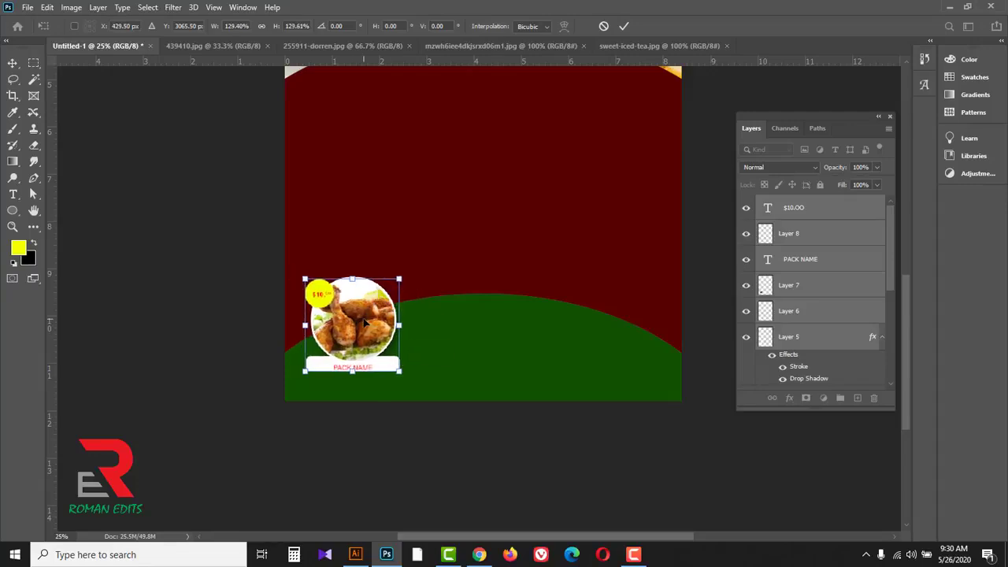
pyautogui.click(623, 26)
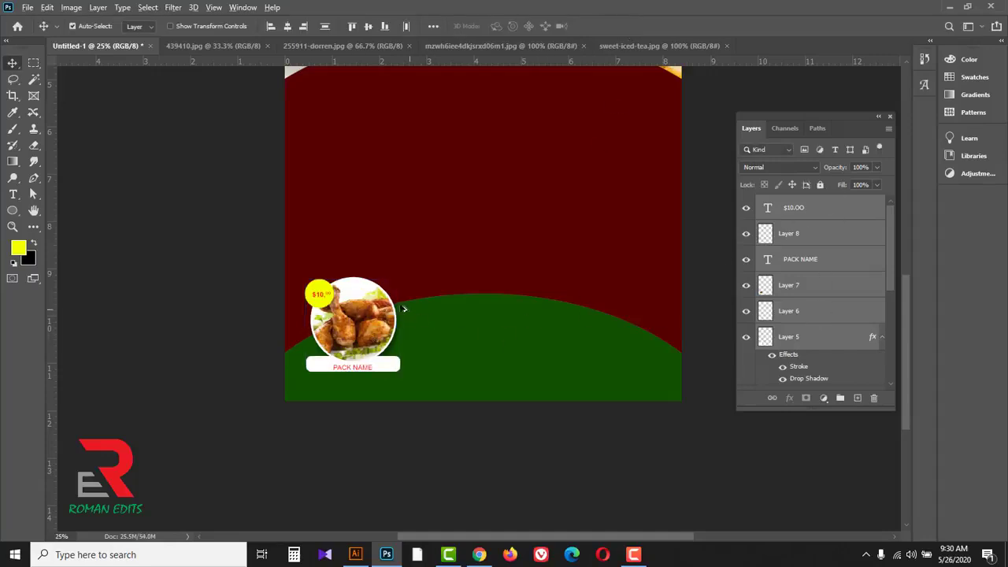
# Step: Duplicate the complete chicken pack twice, placing one copy at the centre of the green curve and one near the page's right edge
pyautogui.moveTo(366, 306); pyautogui.dragTo(490, 285)
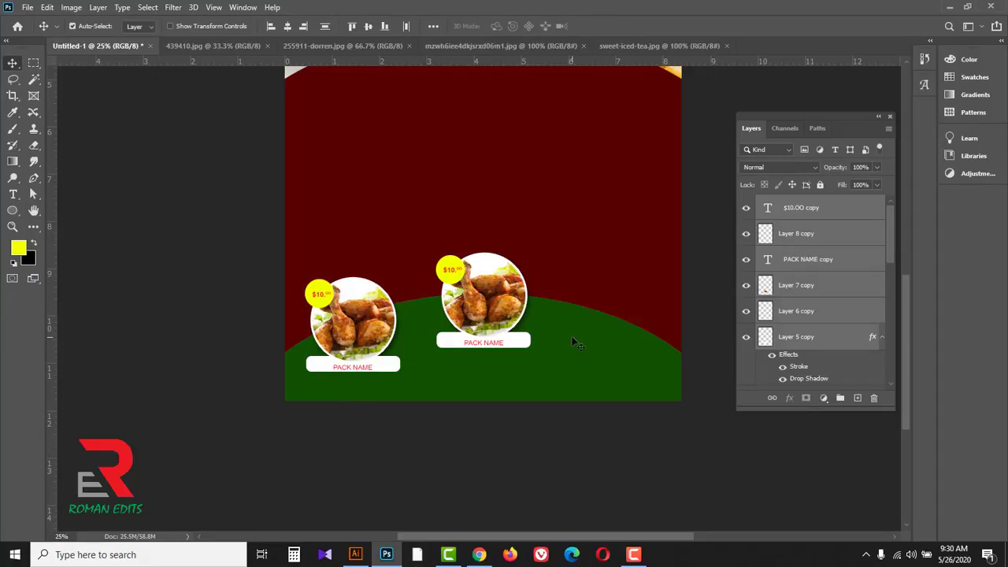
pyautogui.moveTo(488, 298); pyautogui.dragTo(617, 319)
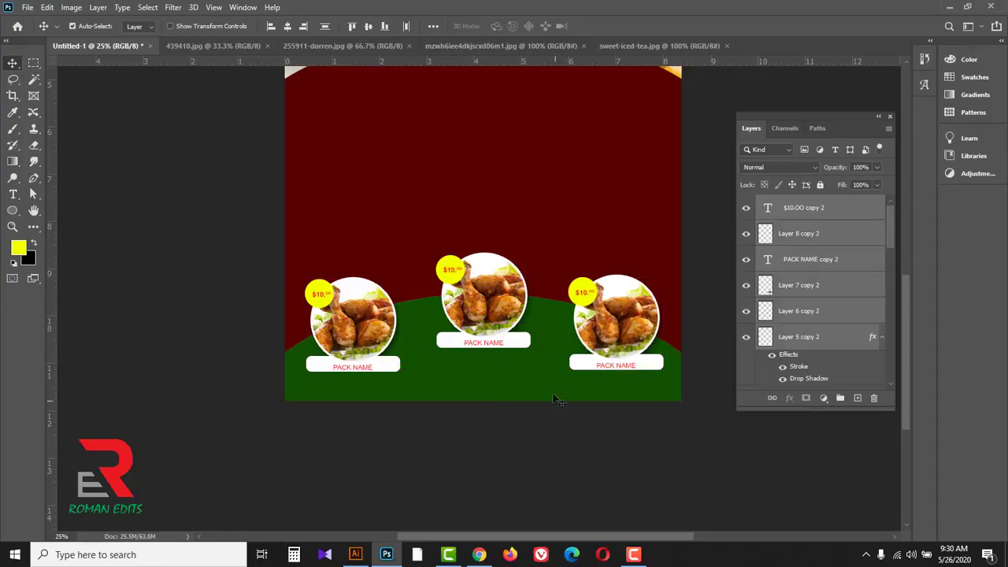
# Step: Select the chicken photo in the middle pack and toggle its layer's visibility to check which image it holds
pyautogui.hotkey('ctrl', '+')
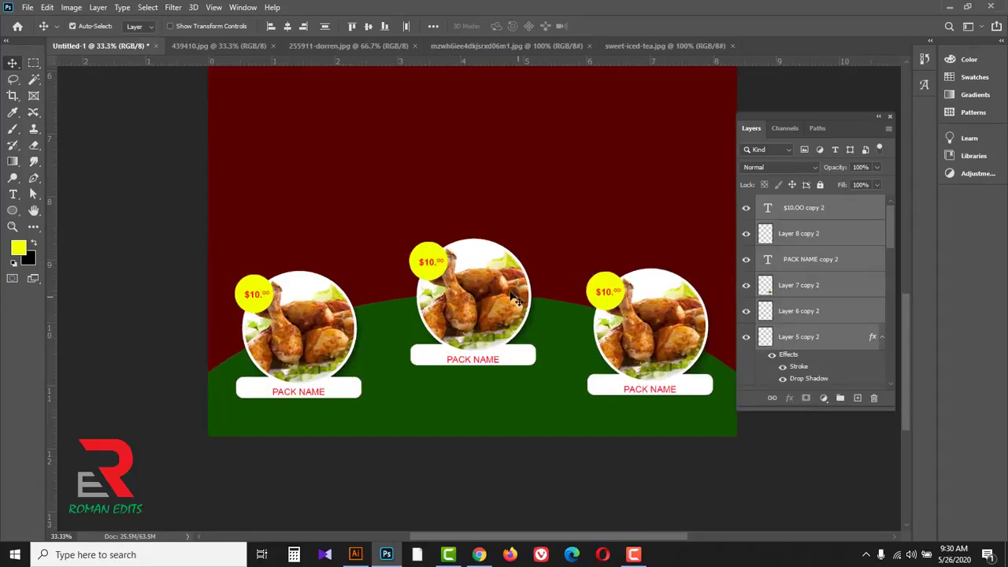
pyautogui.hotkey('ctrl', '+')
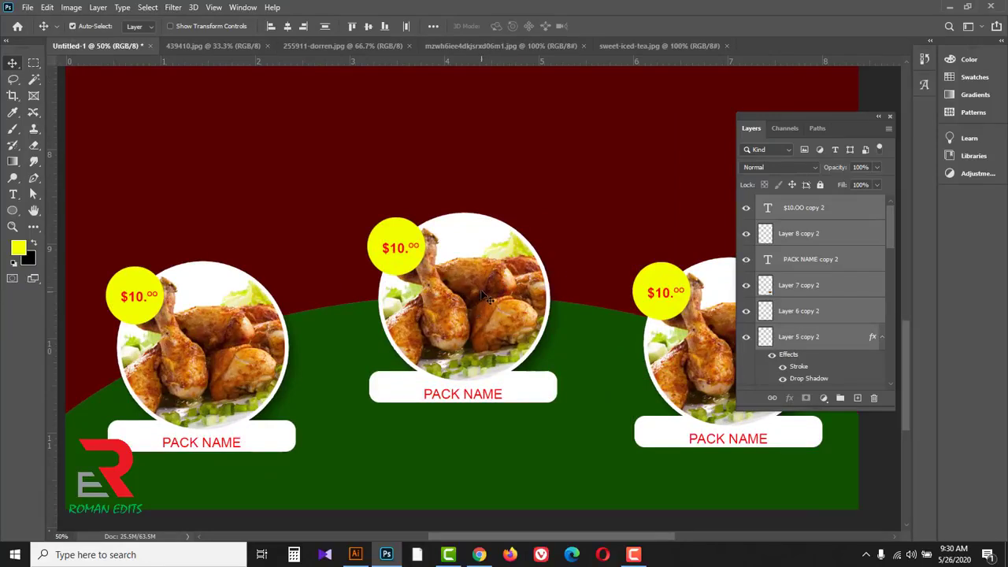
pyautogui.click(479, 285)
pyautogui.click(747, 379)
pyautogui.click(747, 379)
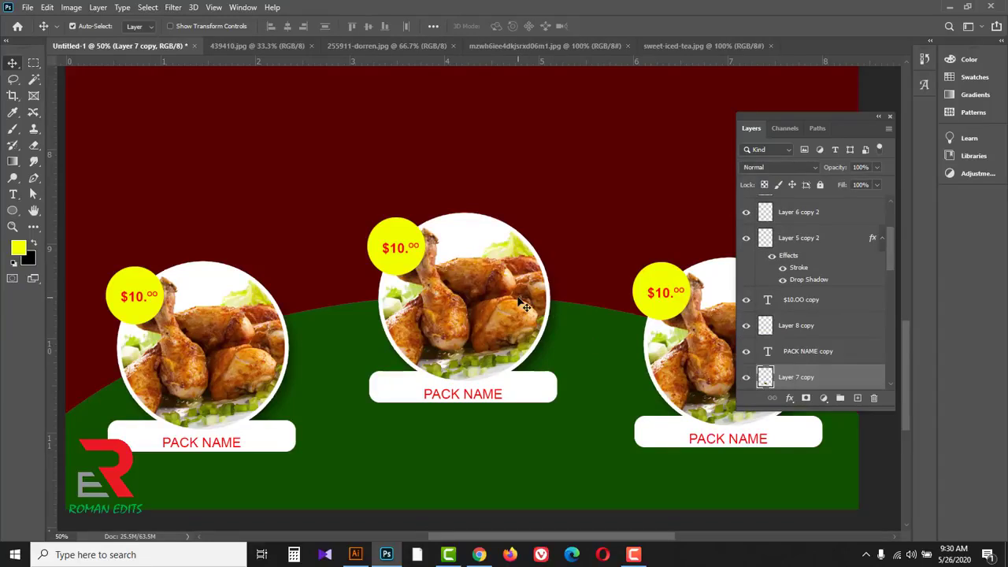
# Step: Delete the chicken photo from the middle pack and close the two chicken images, 439410.jpg and 255911-dorren.jpg
pyautogui.moveTo(872, 380); pyautogui.dragTo(874, 398)
pyautogui.click(271, 48)
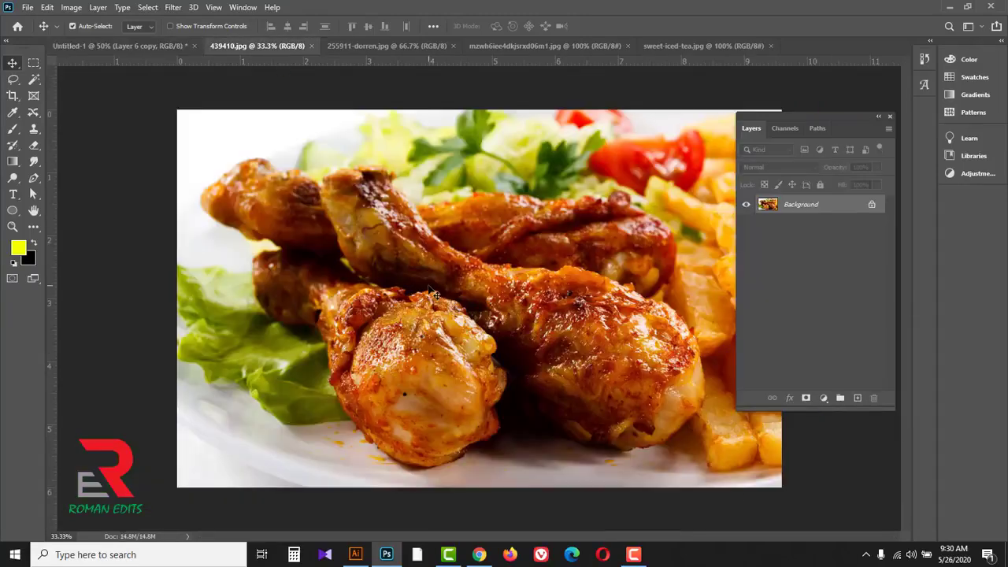
pyautogui.click(312, 45)
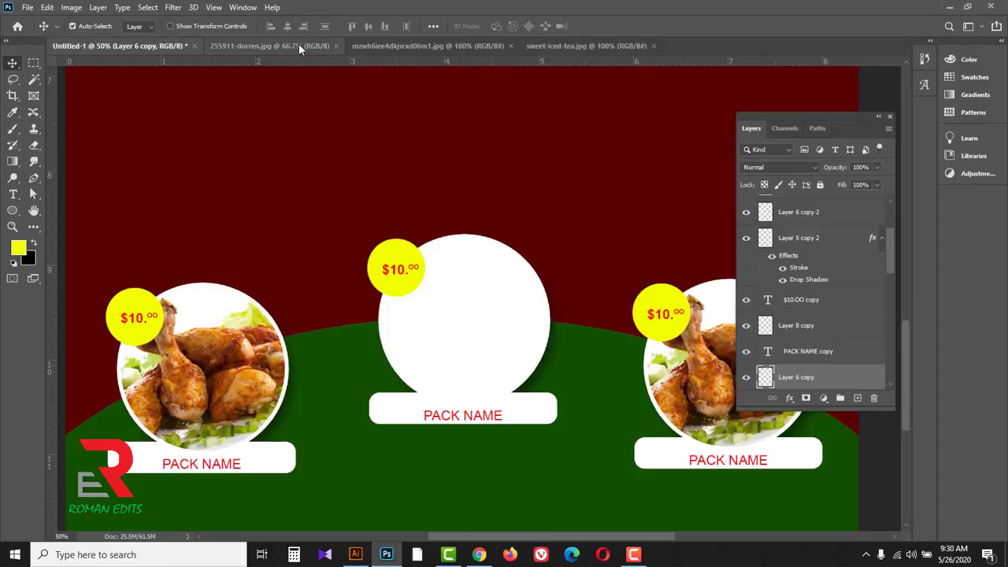
pyautogui.click(300, 45)
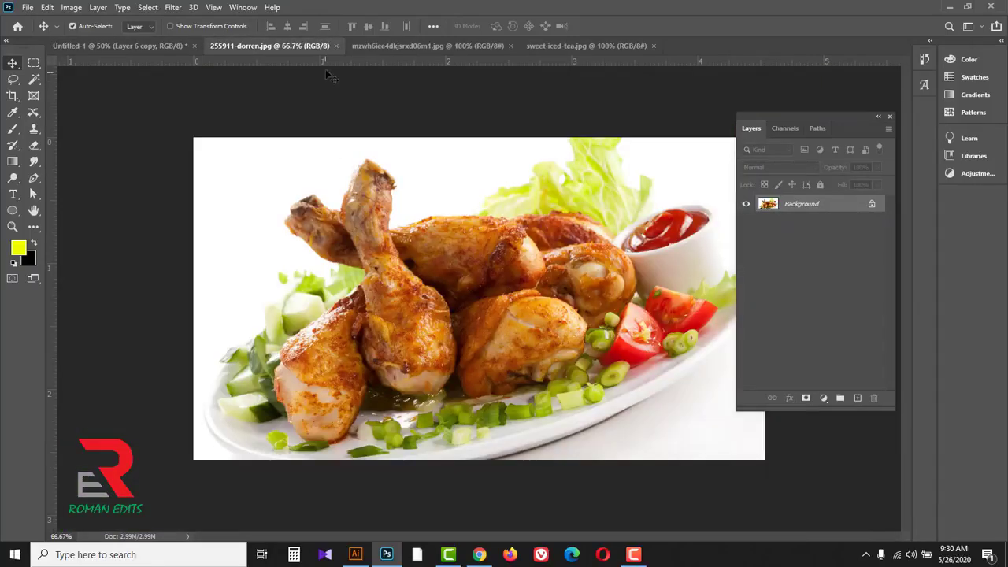
pyautogui.click(335, 46)
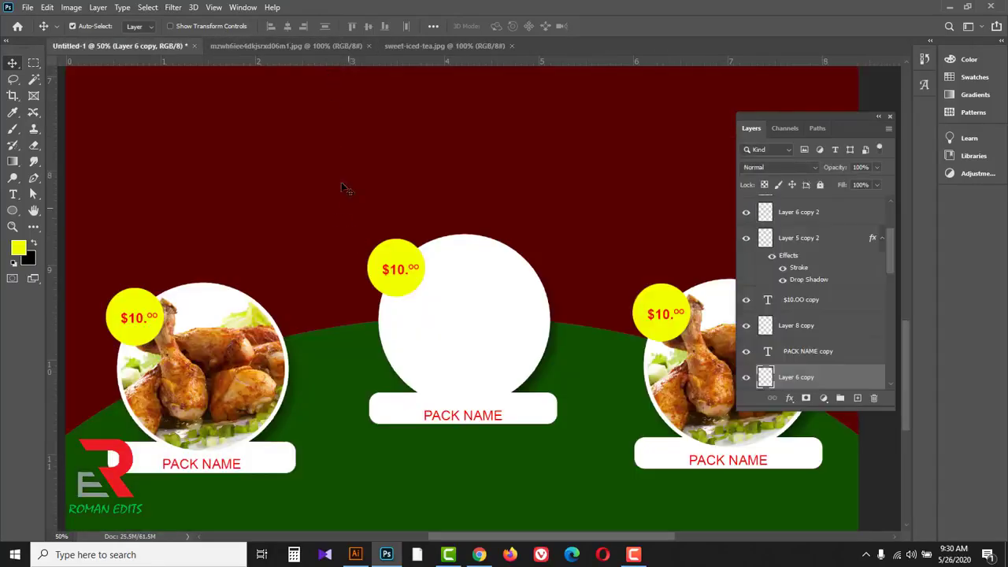
# Step: Bring the sweet-iced-tea.jpg photo into the menu document, enlarge it to about 121% and place it over the middle pack's circle
pyautogui.click(303, 45)
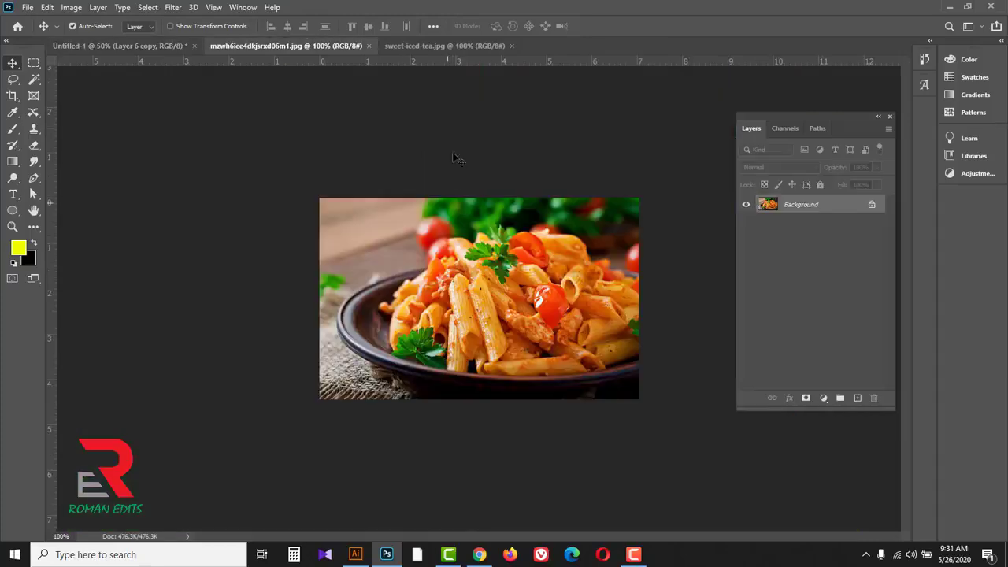
pyautogui.click(440, 46)
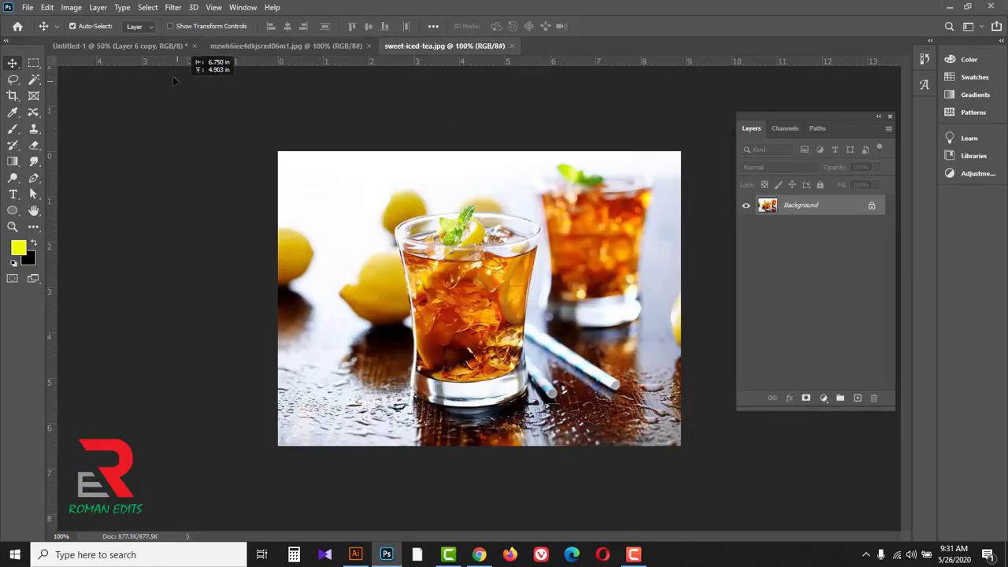
pyautogui.click(158, 48)
pyautogui.moveTo(439, 301); pyautogui.dragTo(476, 304)
pyautogui.hotkey('ctrl', 't')
pyautogui.moveTo(549, 371); pyautogui.dragTo(592, 402)
pyautogui.moveTo(551, 347); pyautogui.dragTo(548, 354)
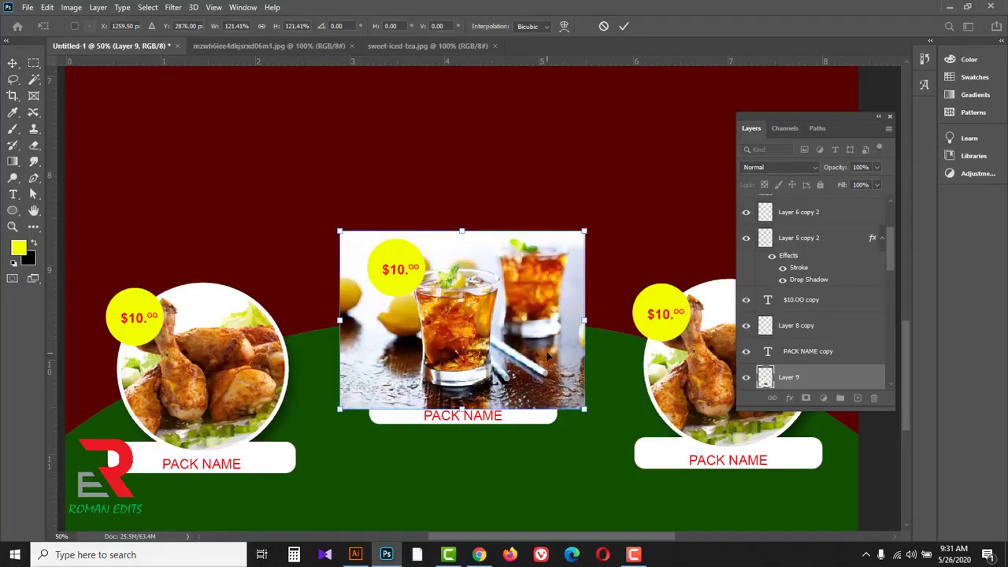
pyautogui.click(624, 26)
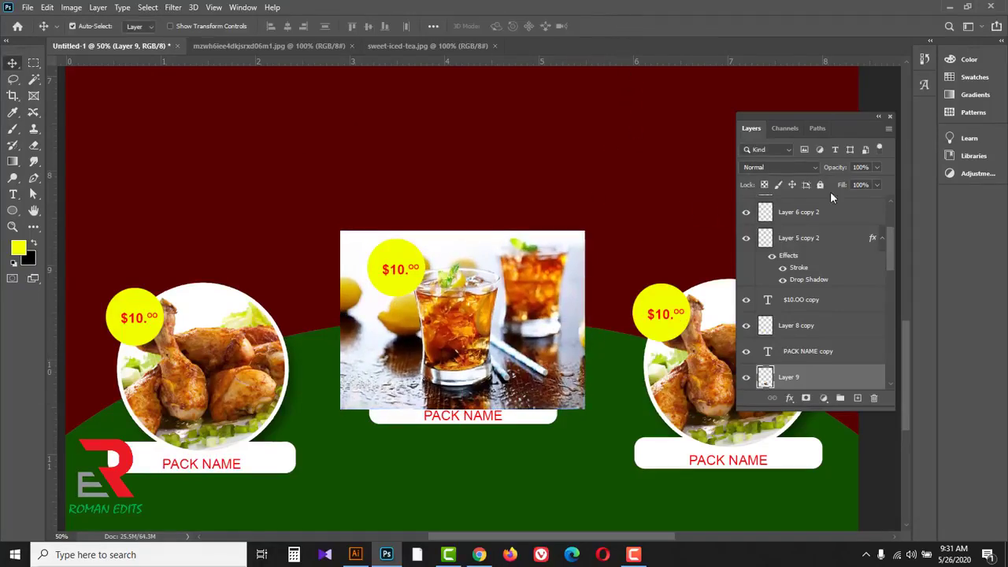
# Step: Lower the iced tea photo's opacity to 70%, centre the front glass over the circle, and restore the opacity to 100%
pyautogui.moveTo(864, 185); pyautogui.dragTo(860, 185)
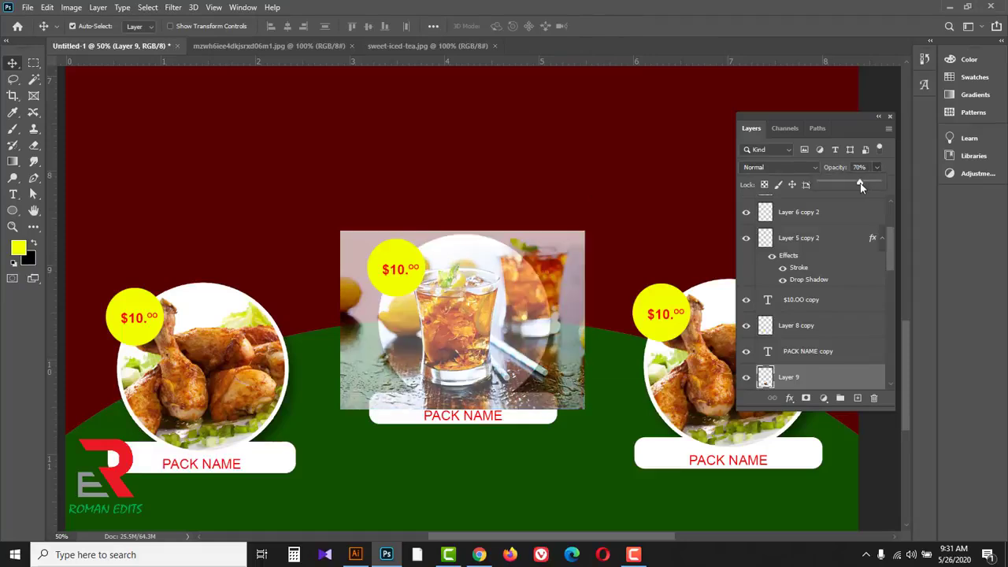
pyautogui.moveTo(553, 272); pyautogui.dragTo(560, 273)
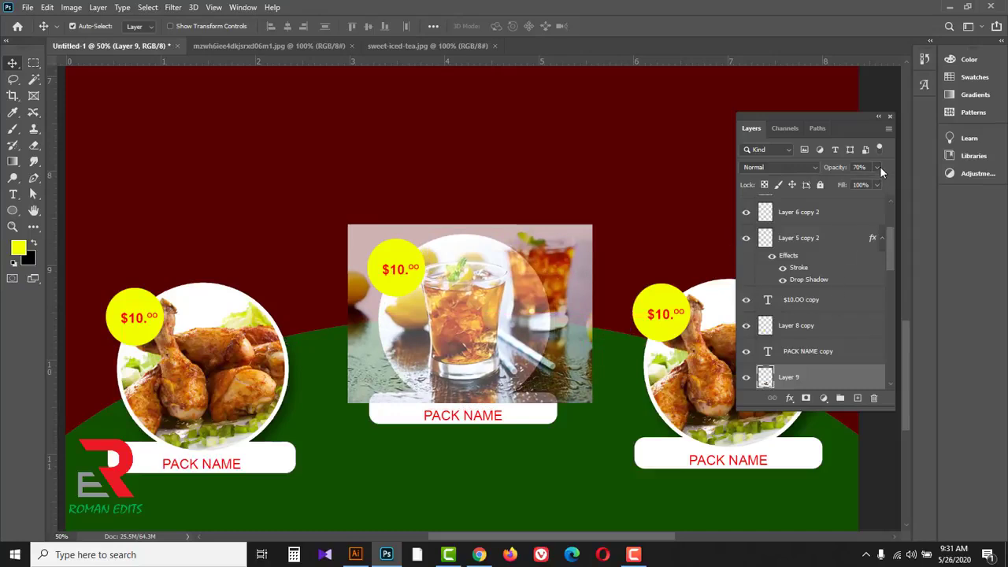
pyautogui.moveTo(905, 185); pyautogui.dragTo(906, 186)
# Step: Hide the iced tea photo and load the middle pack's circle, Layer 5 copy, as a pixel selection
pyautogui.click(850, 380)
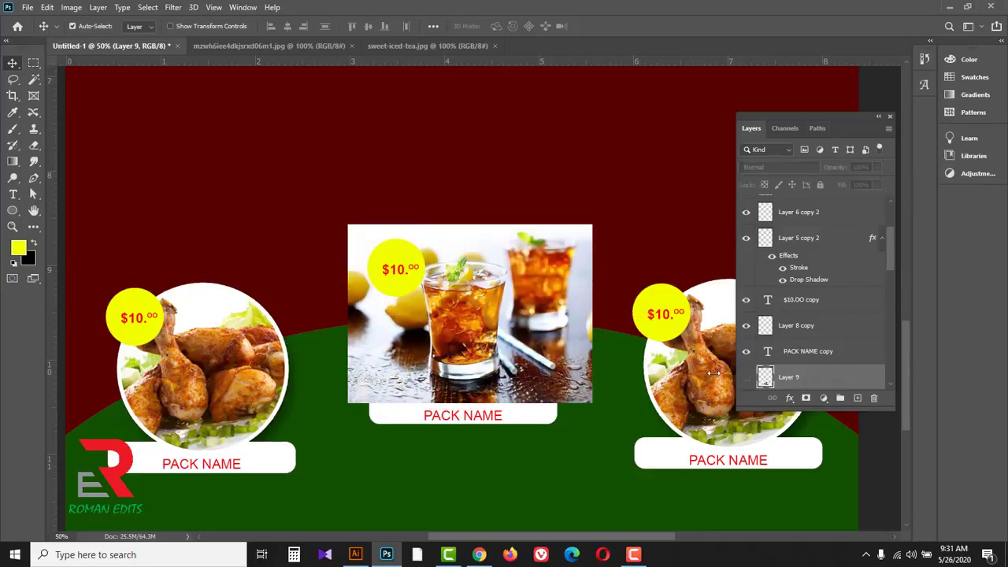
pyautogui.click(746, 378)
pyautogui.click(482, 310)
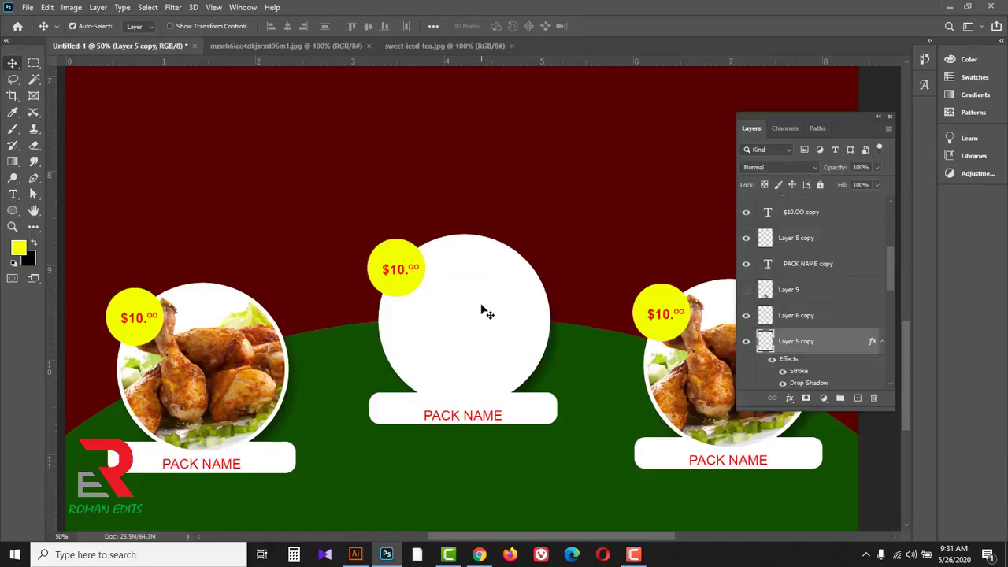
pyautogui.rightClick(765, 343)
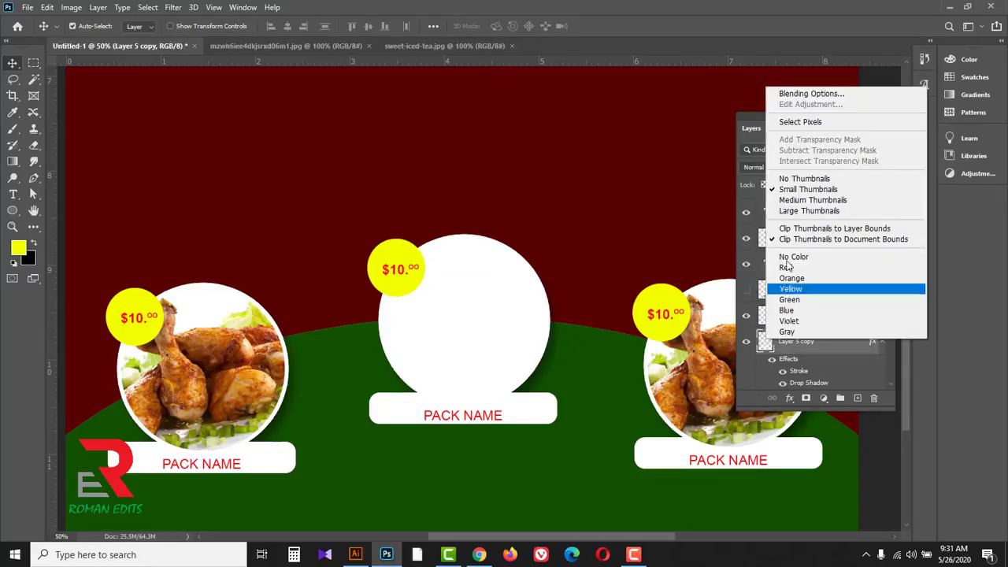
pyautogui.click(789, 123)
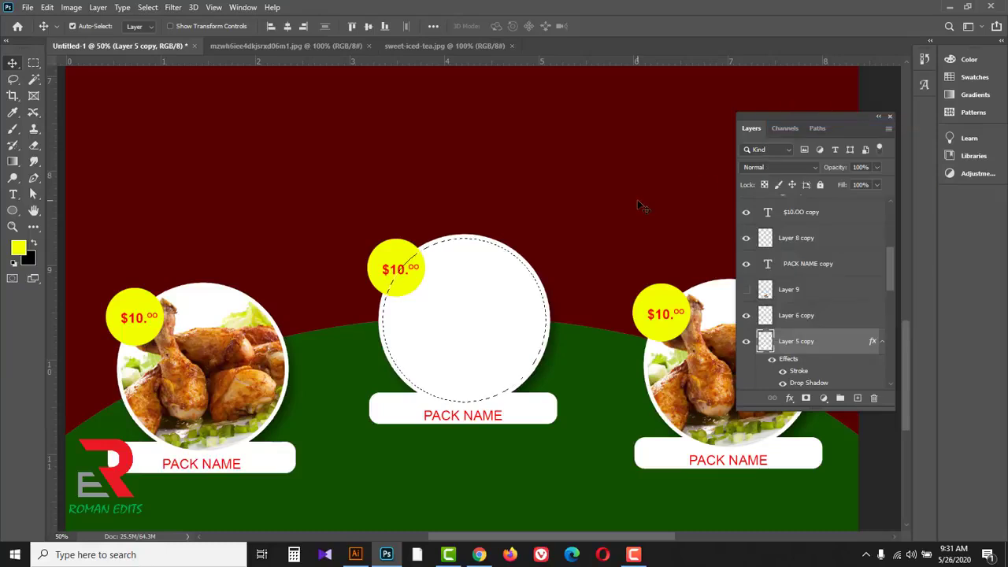
# Step: Show the iced tea photo on Layer 9 again, delete everything outside the circle selection and deselect
pyautogui.click(811, 293)
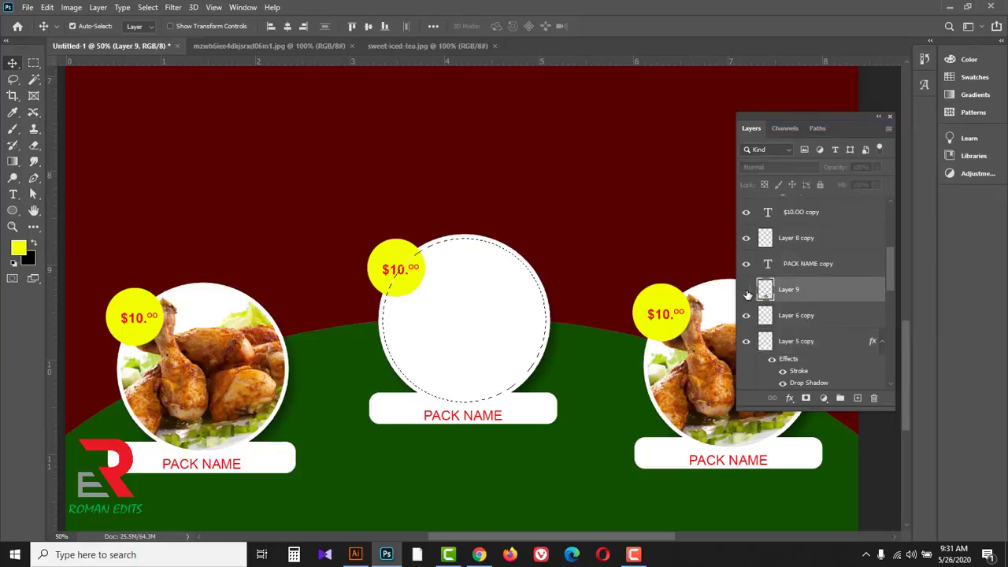
pyautogui.click(746, 290)
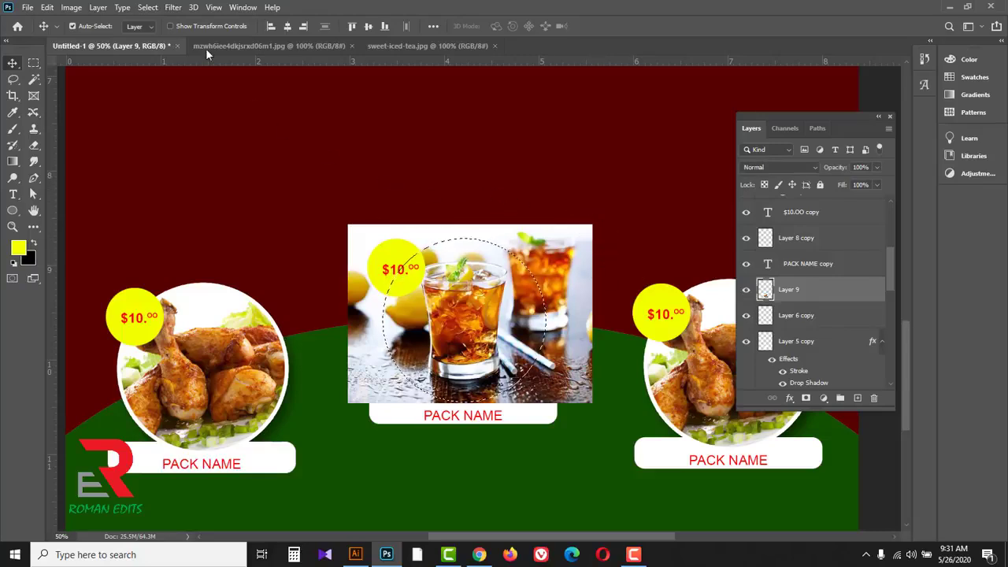
pyautogui.click(147, 7)
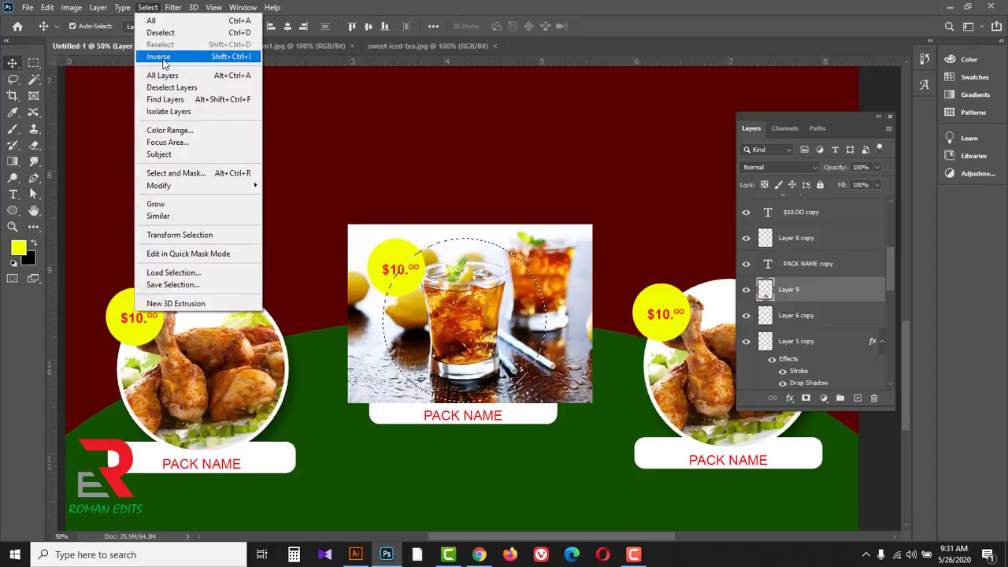
pyautogui.click(162, 57)
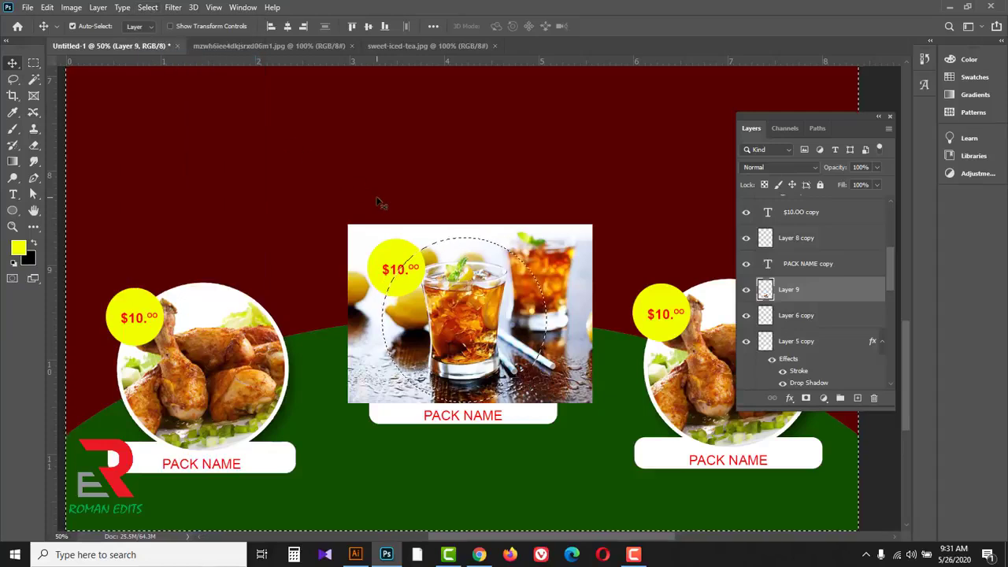
pyautogui.press('Delete')
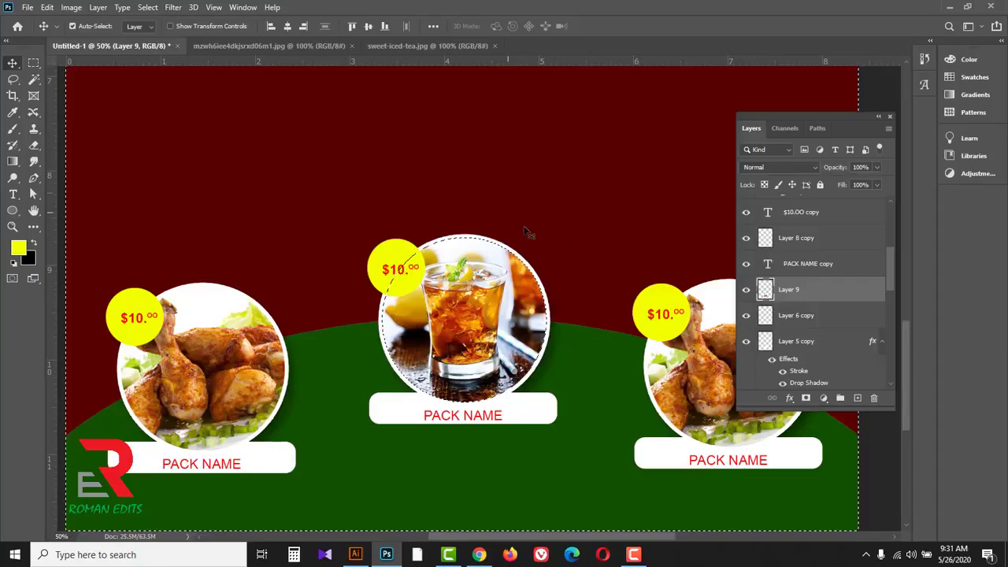
pyautogui.hotkey('ctrl', 'd')
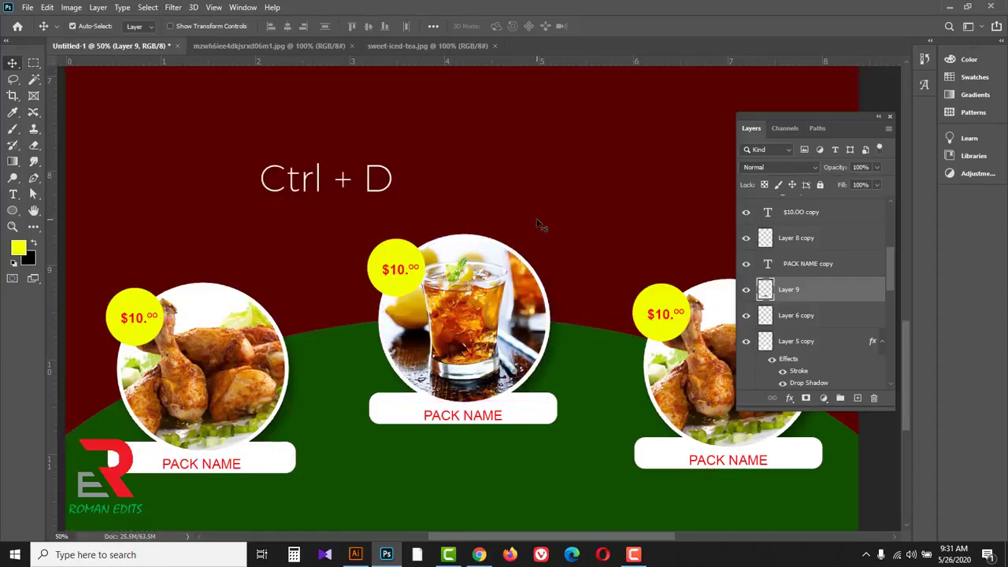
# Step: Delete the chicken photo from the pack near the page's right edge and close sweet-iced-tea.jpg
pyautogui.moveTo(669, 229); pyautogui.dragTo(397, 218)
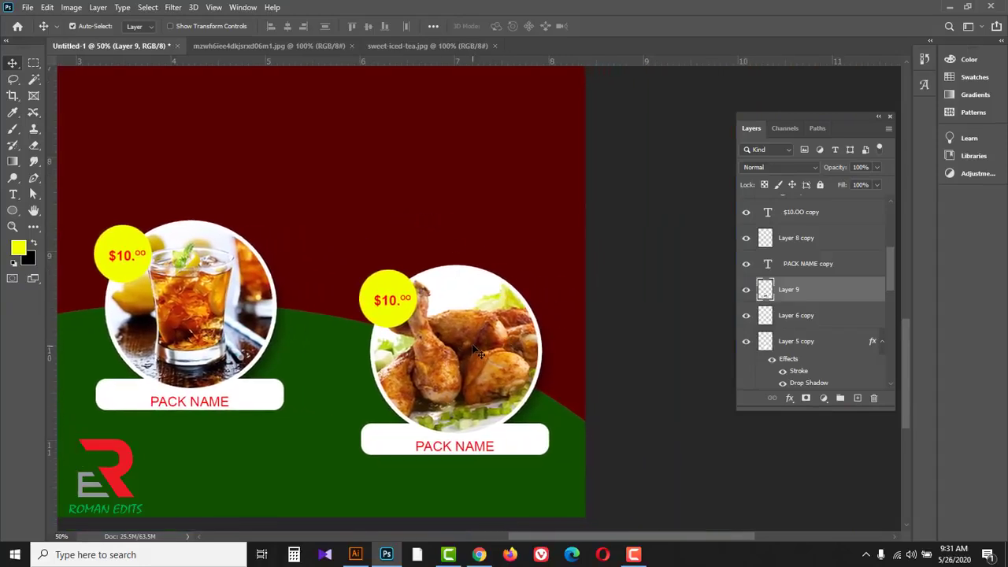
pyautogui.hotkey('ctrl', 'j')
pyautogui.moveTo(840, 210); pyautogui.dragTo(874, 398)
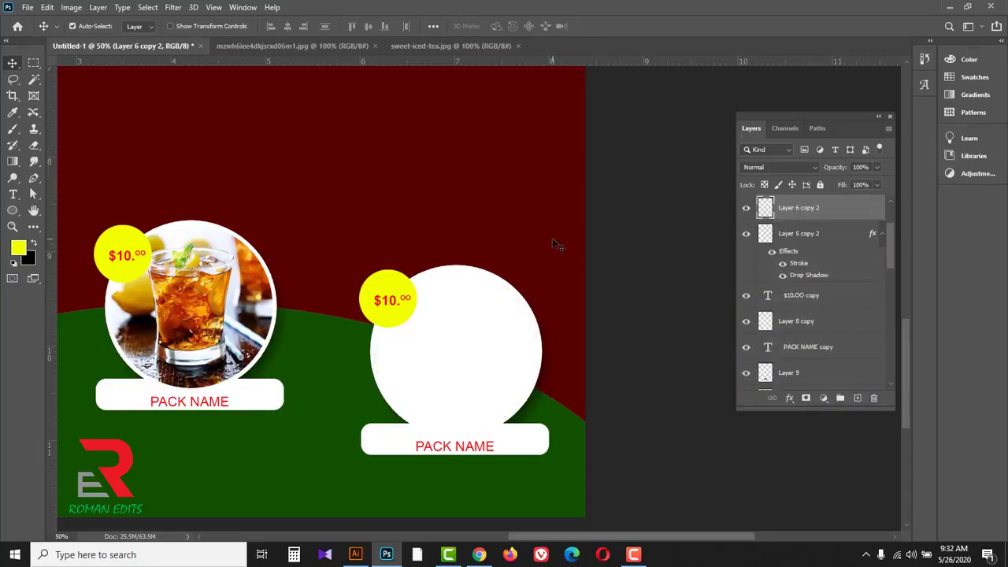
pyautogui.click(410, 47)
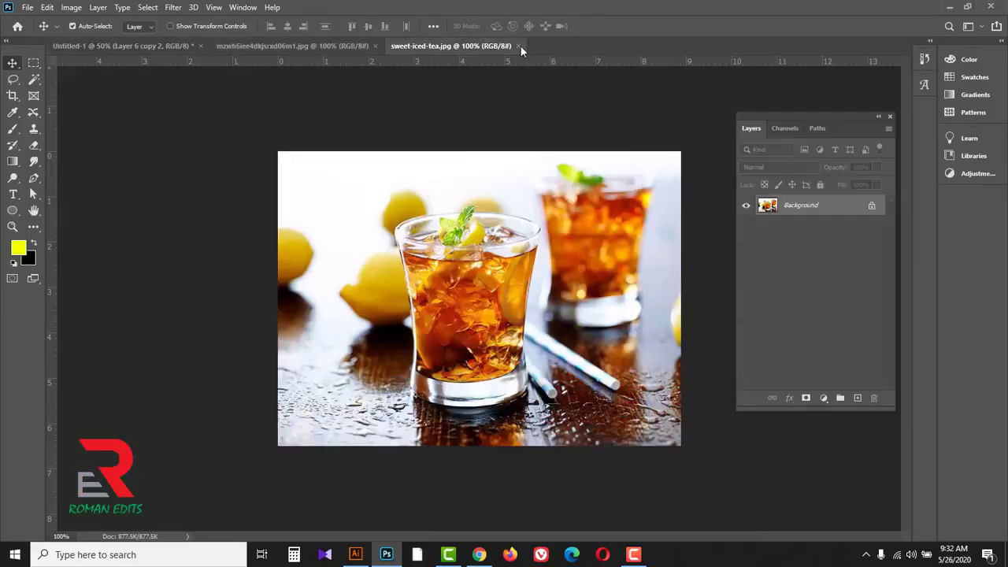
pyautogui.click(519, 46)
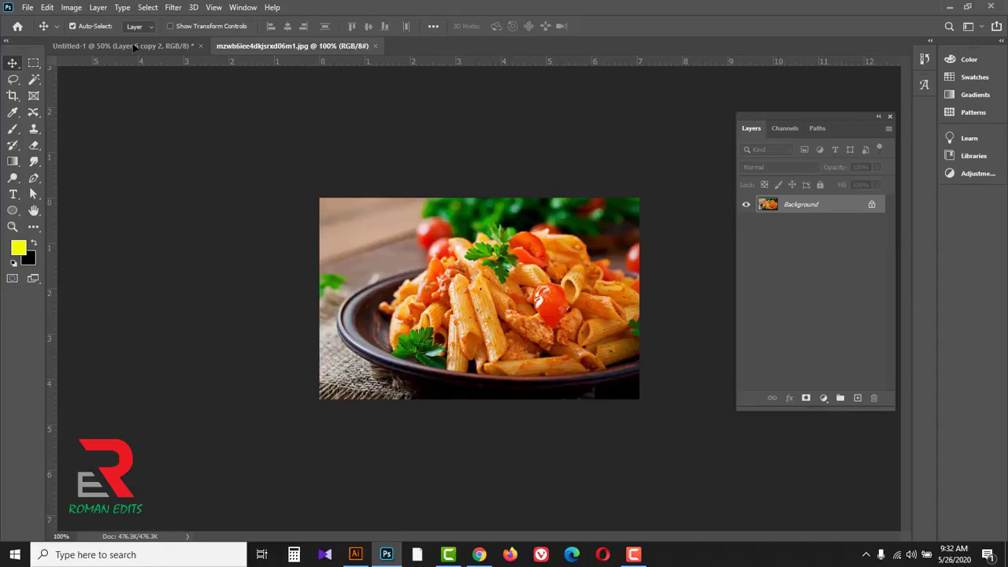
# Step: Bring the pasta photo into the menu document, enlarge it to about 174% and place it over the right-hand pack's circle
pyautogui.moveTo(134, 47); pyautogui.dragTo(666, 370)
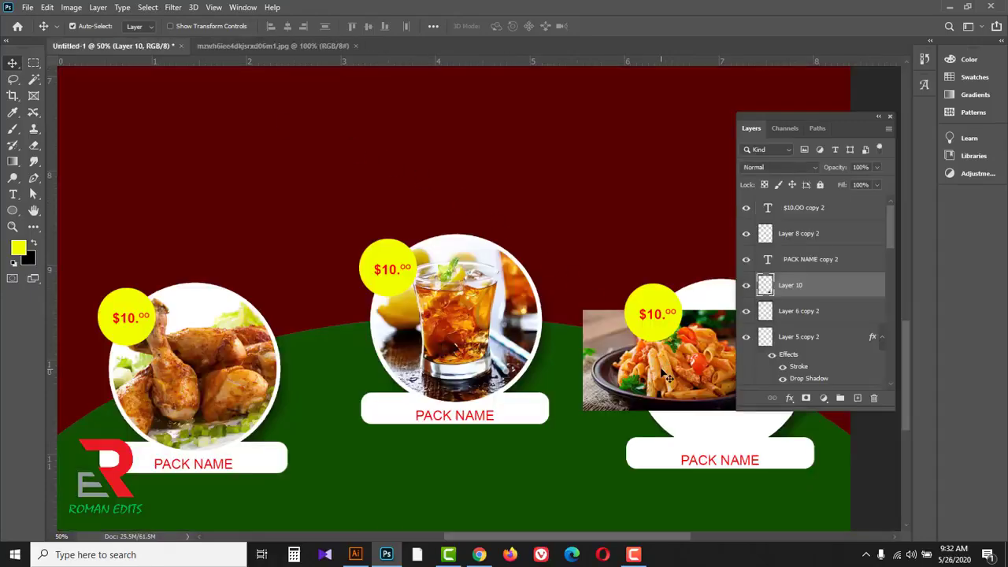
pyautogui.hscroll(5, 669, 382)
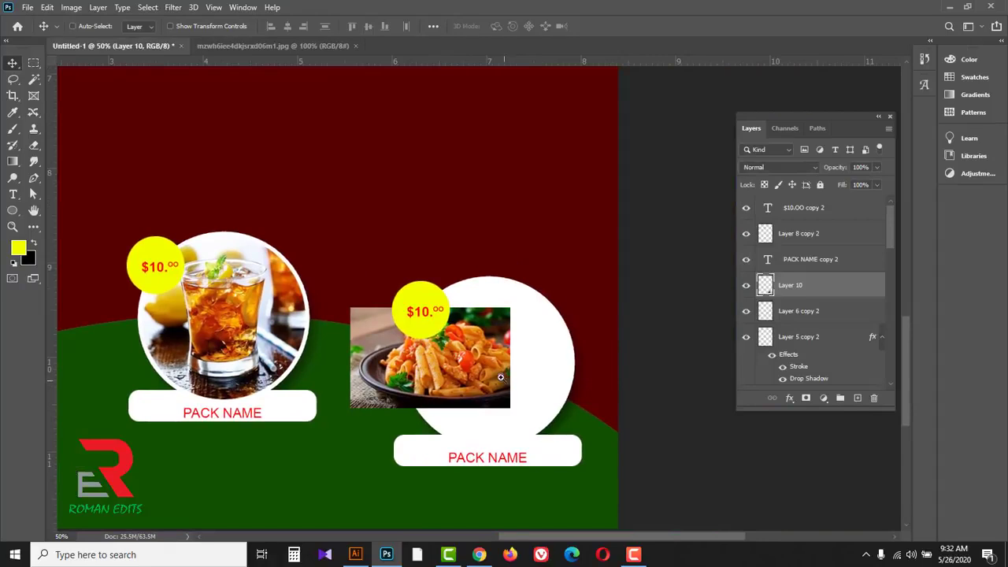
pyautogui.scroll(1, 501, 378)
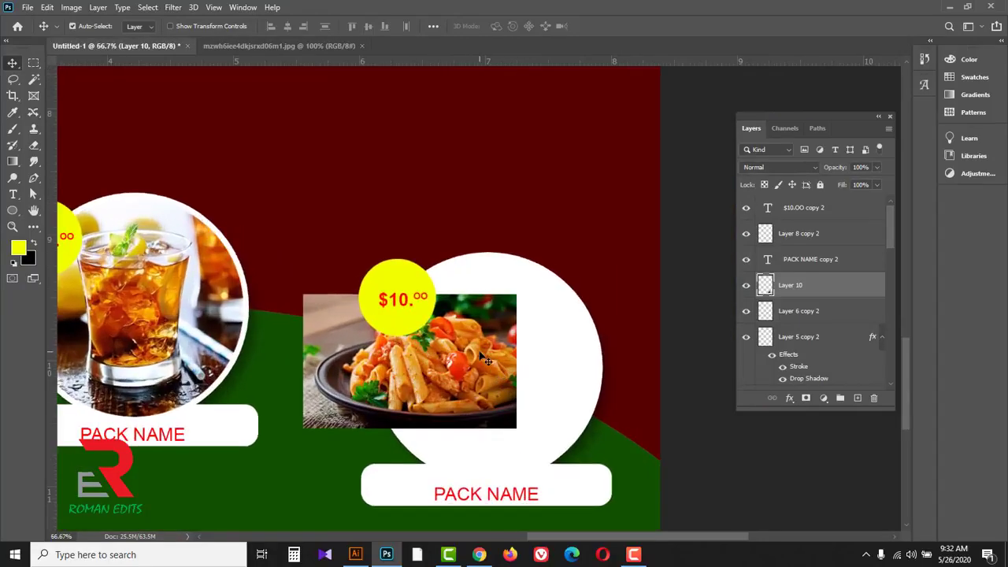
pyautogui.hotkey('ctrl', 't')
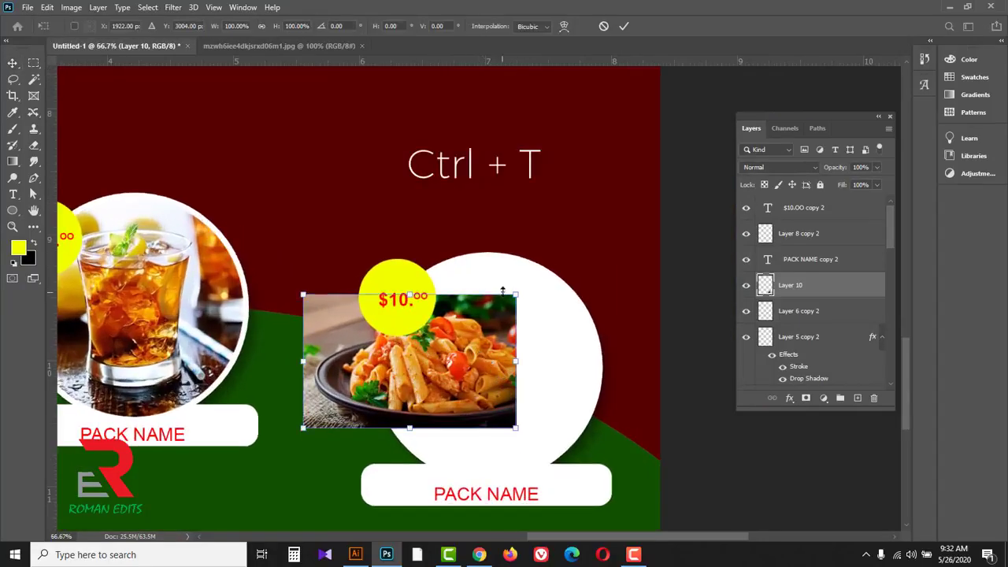
pyautogui.moveTo(520, 290); pyautogui.dragTo(583, 235)
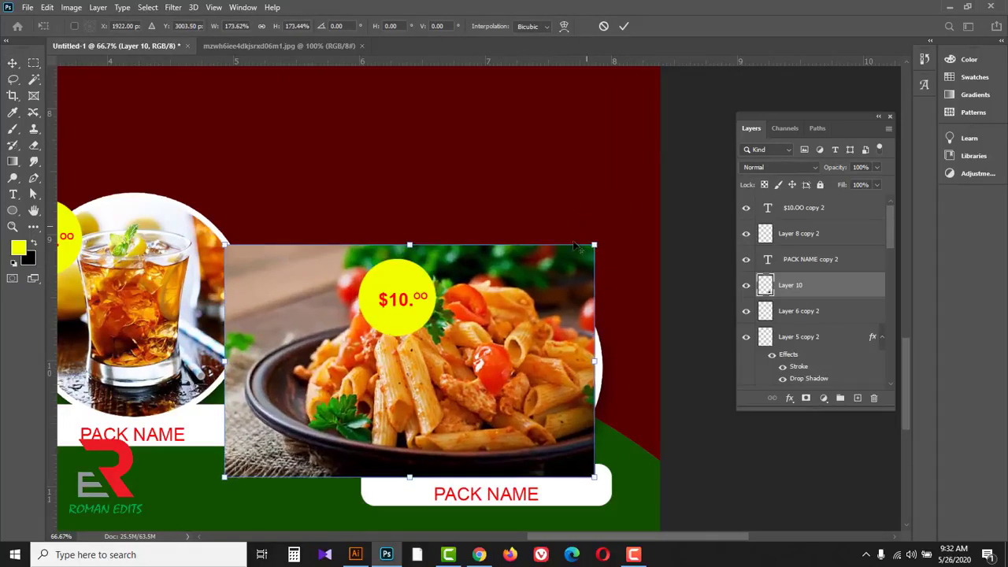
pyautogui.moveTo(522, 360); pyautogui.dragTo(557, 358)
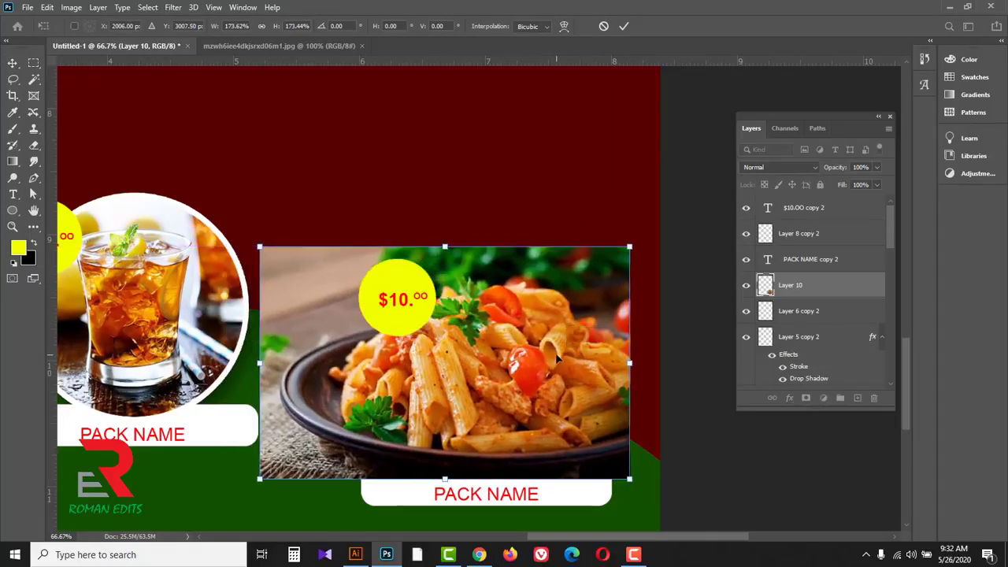
pyautogui.click(624, 26)
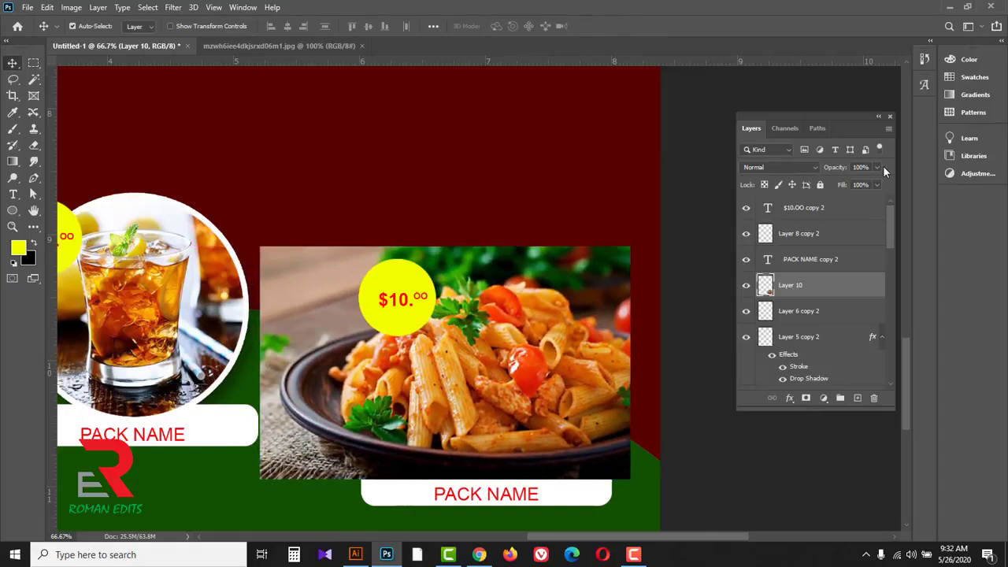
# Step: Lower the pasta photo's opacity to 54%, shift it slightly to fit the circle, and restore the opacity to 100%
pyautogui.moveTo(854, 184); pyautogui.dragTo(849, 184)
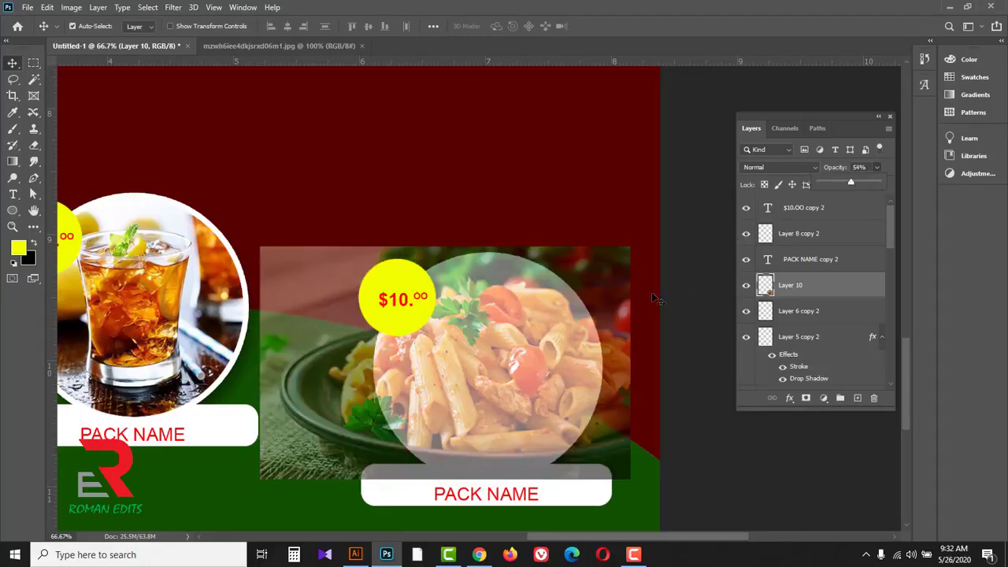
pyautogui.moveTo(602, 282); pyautogui.dragTo(609, 280)
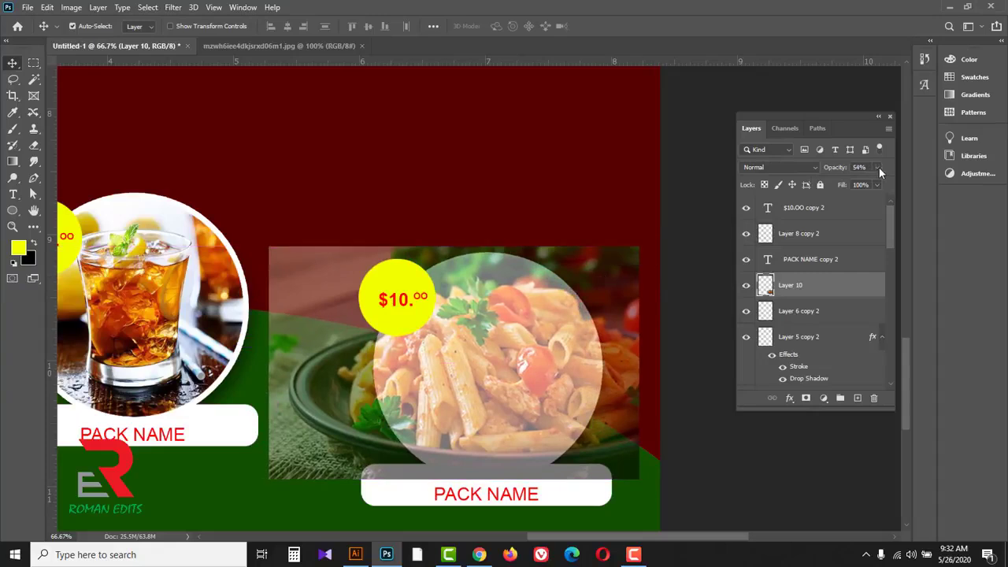
# Step: Hide the pasta photo on Layer 10 and load the white circle on Layer 5 copy 2 as a selection
pyautogui.click(746, 285)
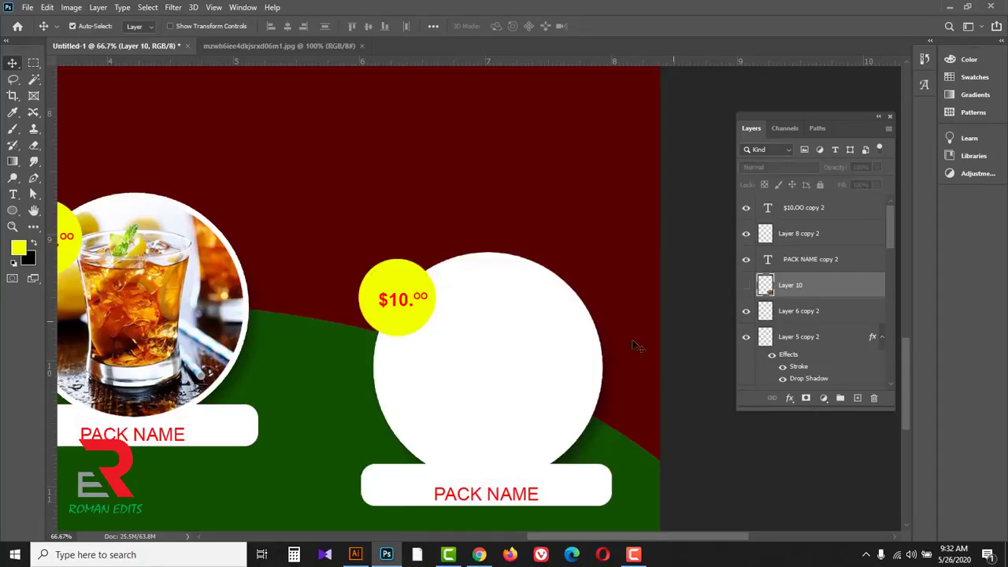
pyautogui.click(516, 344)
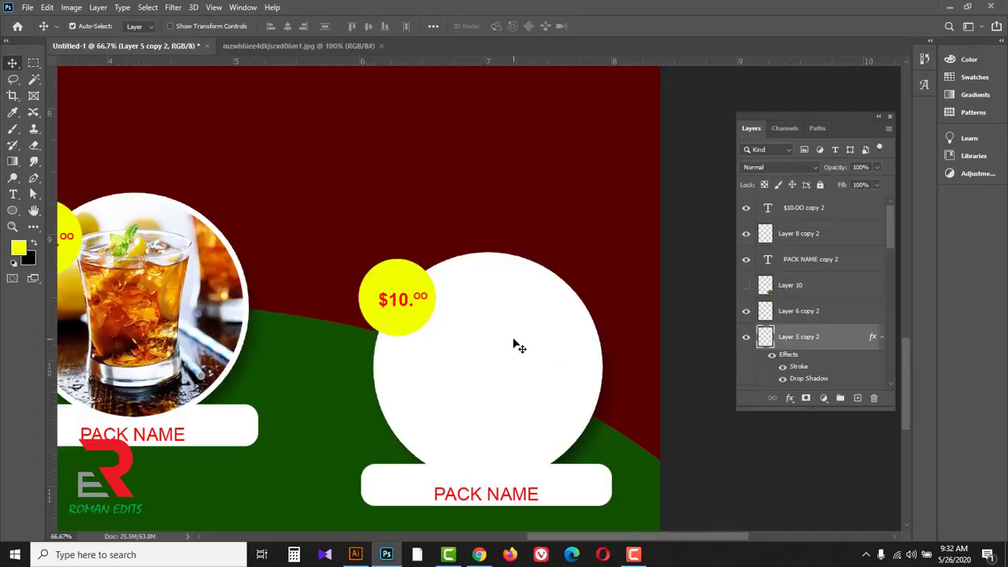
pyautogui.rightClick(766, 337)
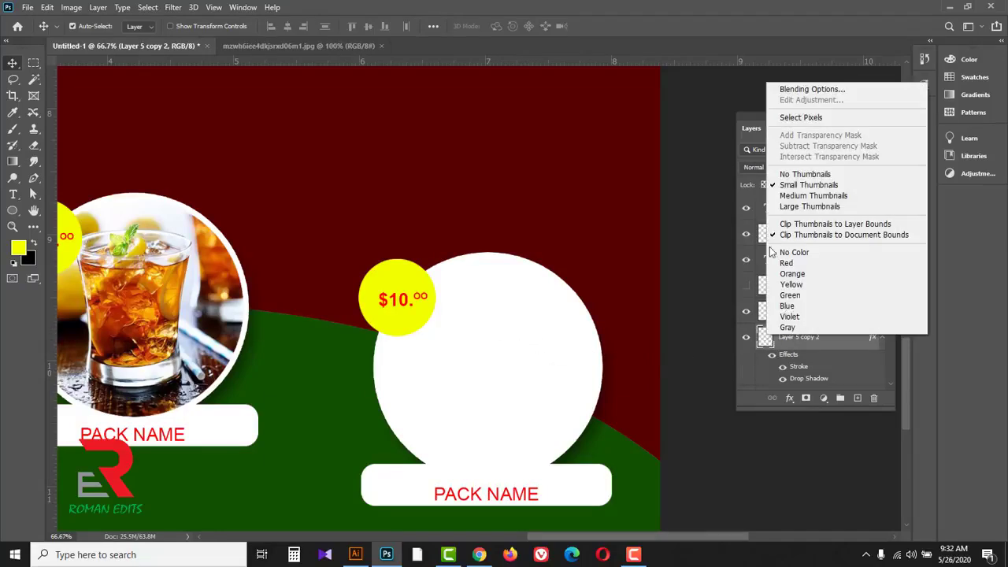
pyautogui.click(798, 117)
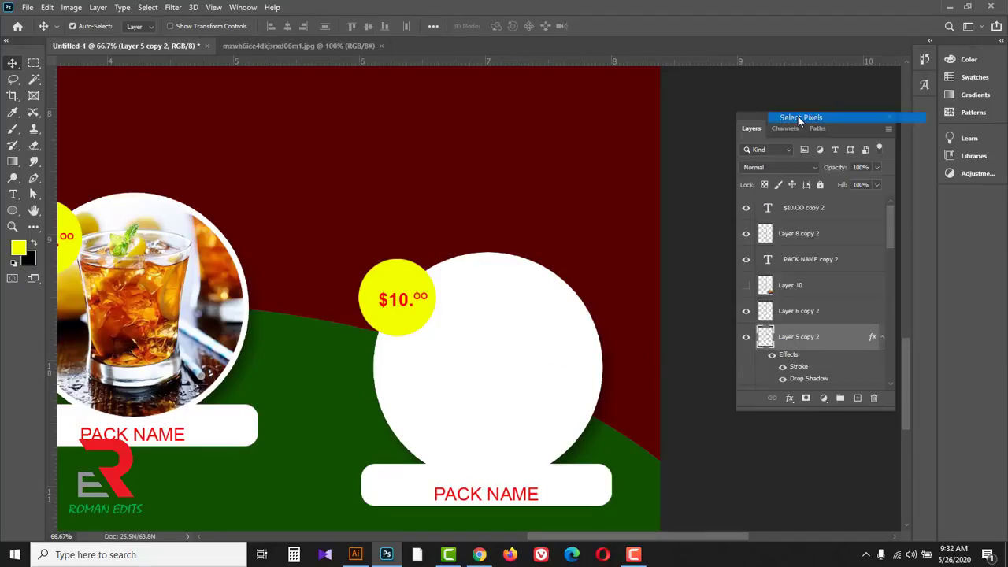
# Step: Show the pasta photo on Layer 10 again, delete everything outside the circle selection and deselect
pyautogui.click(811, 289)
pyautogui.click(746, 286)
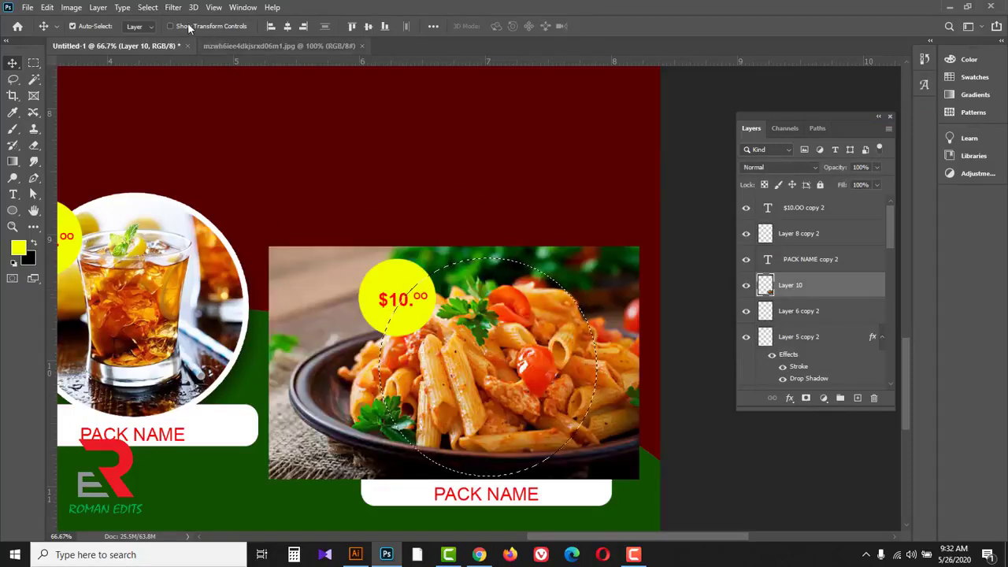
pyautogui.click(148, 8)
pyautogui.click(159, 56)
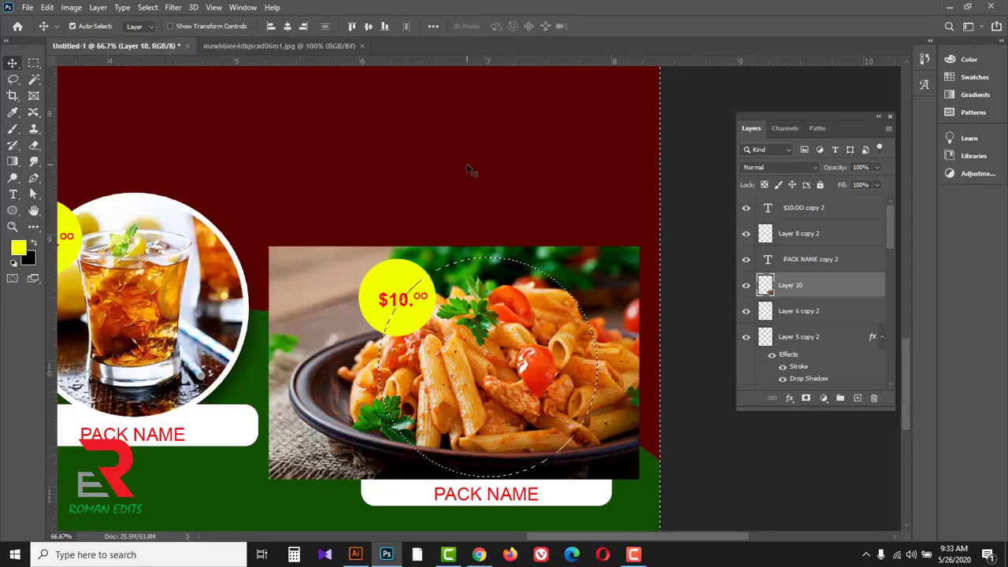
pyautogui.press('Delete')
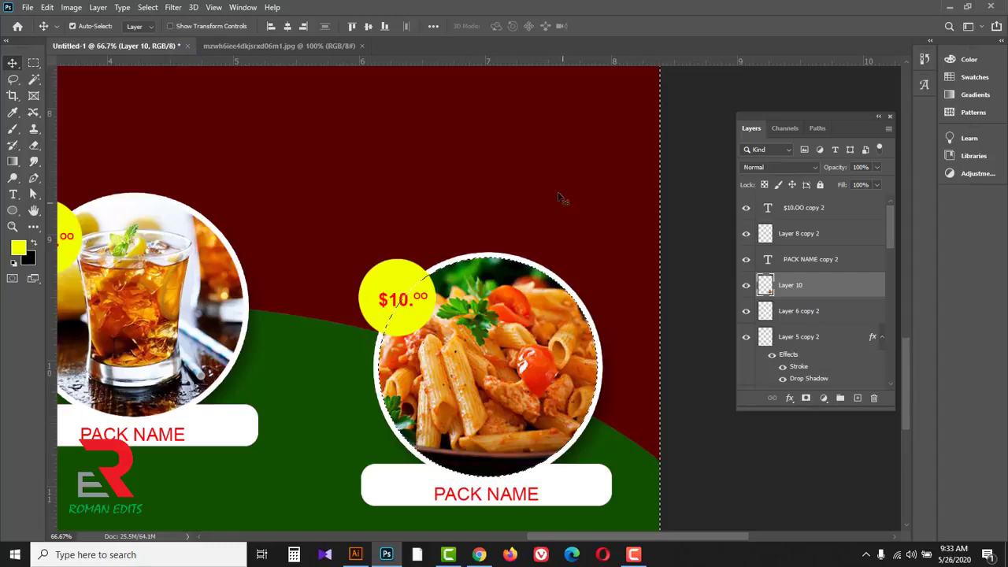
pyautogui.hotkey('ctrl', 'd')
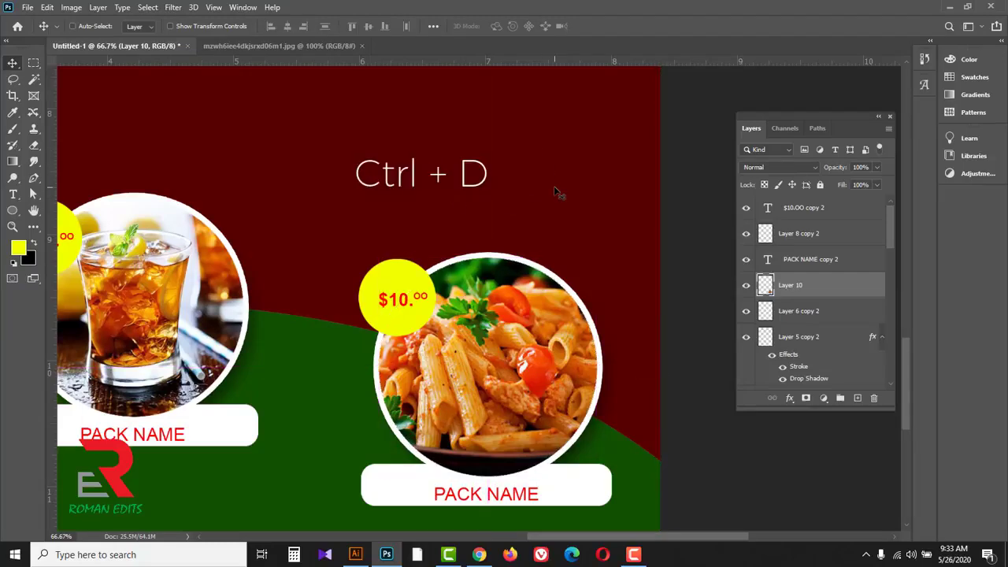
# Step: Add the text "Main dishes" near the left edge of the dark red area, just below the chicken photo
pyautogui.keyDown('ctrl'); pyautogui.keyDown('alt'); pyautogui.click(544, 185); pyautogui.keyUp('alt'); pyautogui.keyUp('ctrl')
pyautogui.keyDown('ctrl'); pyautogui.keyDown('alt'); pyautogui.click(544, 186); pyautogui.keyUp('alt'); pyautogui.keyUp('ctrl')
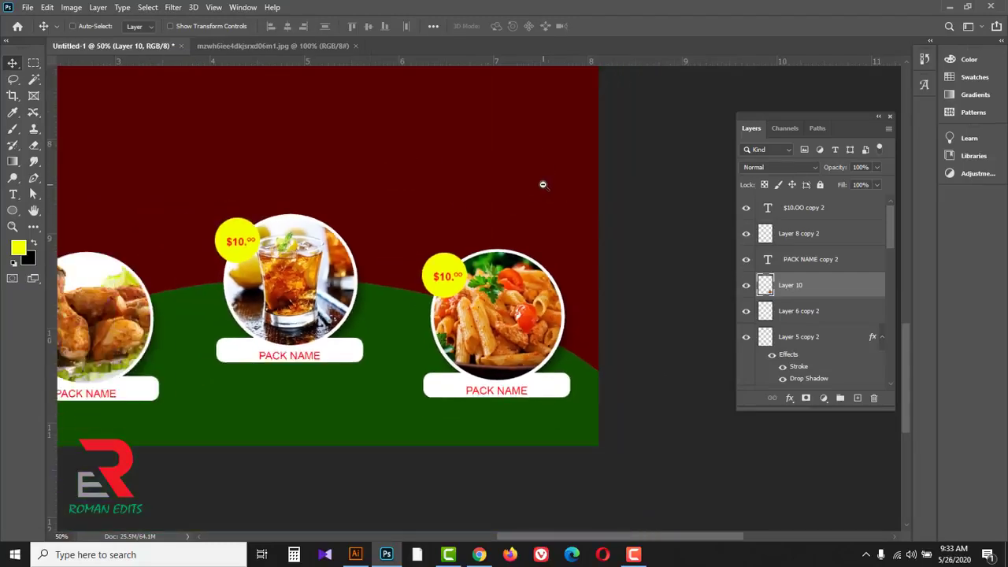
pyautogui.keyDown('ctrl'); pyautogui.keyDown('alt'); pyautogui.click(544, 185); pyautogui.keyUp('alt'); pyautogui.keyUp('ctrl')
pyautogui.moveTo(448, 193); pyautogui.dragTo(497, 308)
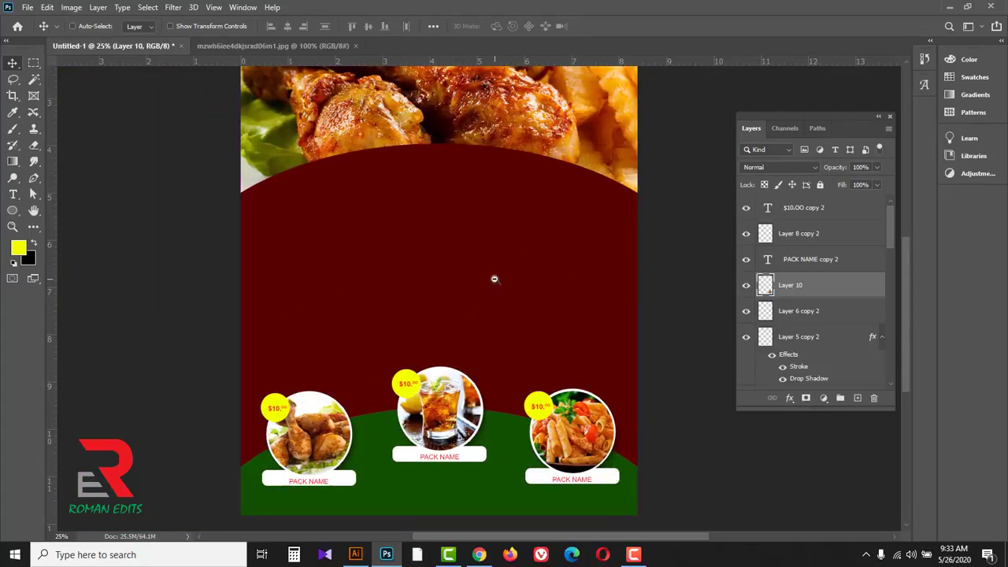
pyautogui.keyDown('ctrl'); pyautogui.keyDown('alt'); pyautogui.click(495, 279); pyautogui.keyUp('alt'); pyautogui.keyUp('ctrl')
pyautogui.keyDown('ctrl'); pyautogui.click(389, 239); pyautogui.keyUp('ctrl')
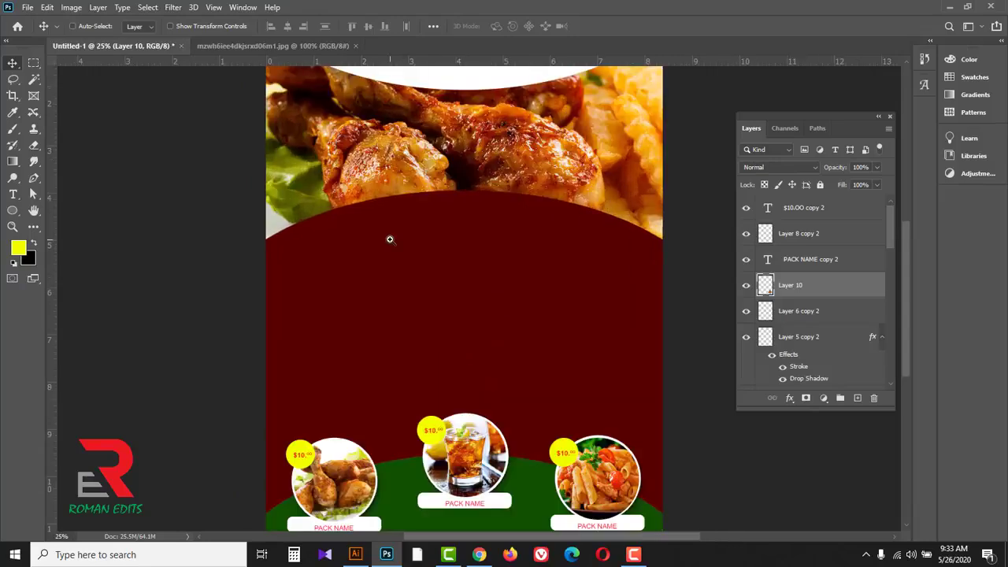
pyautogui.keyDown('ctrl'); pyautogui.click(389, 239); pyautogui.keyUp('ctrl')
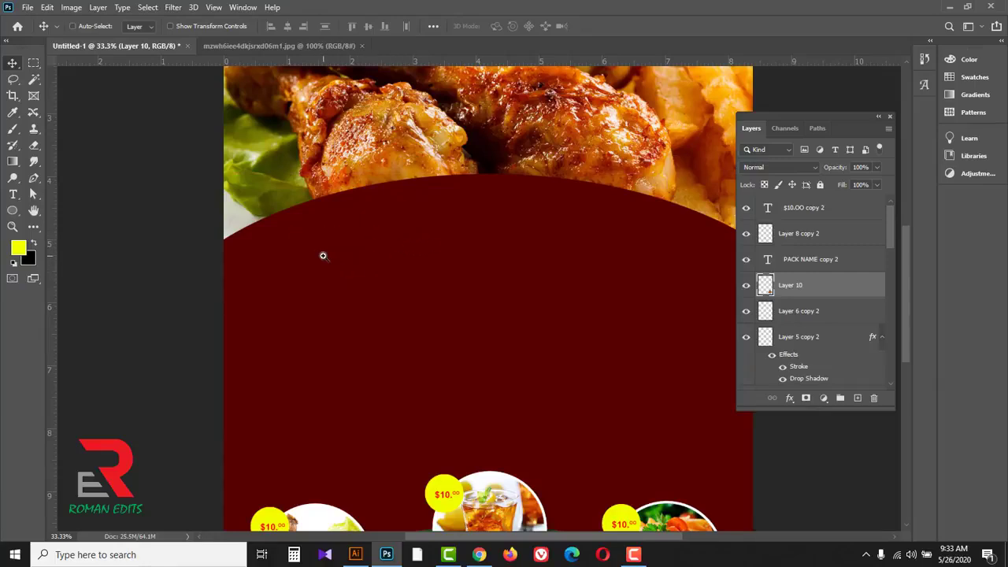
pyautogui.scroll(1, 321, 257)
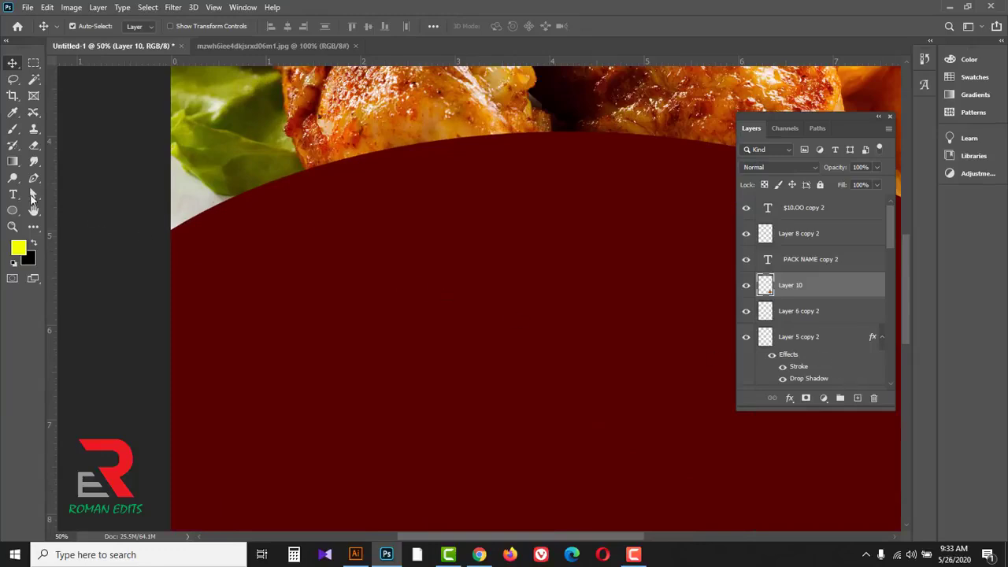
pyautogui.moveTo(12, 194); pyautogui.dragTo(69, 197)
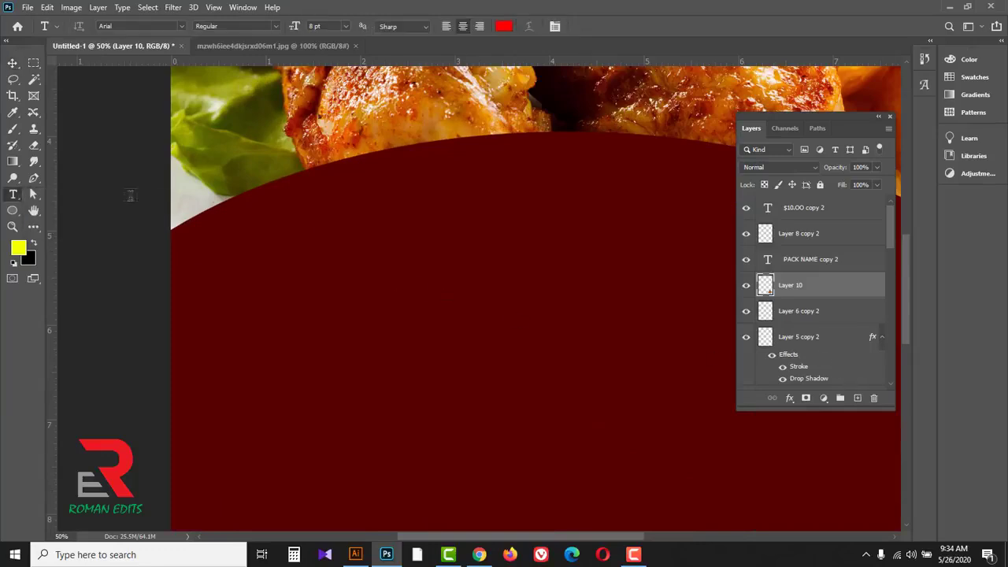
pyautogui.click(274, 226)
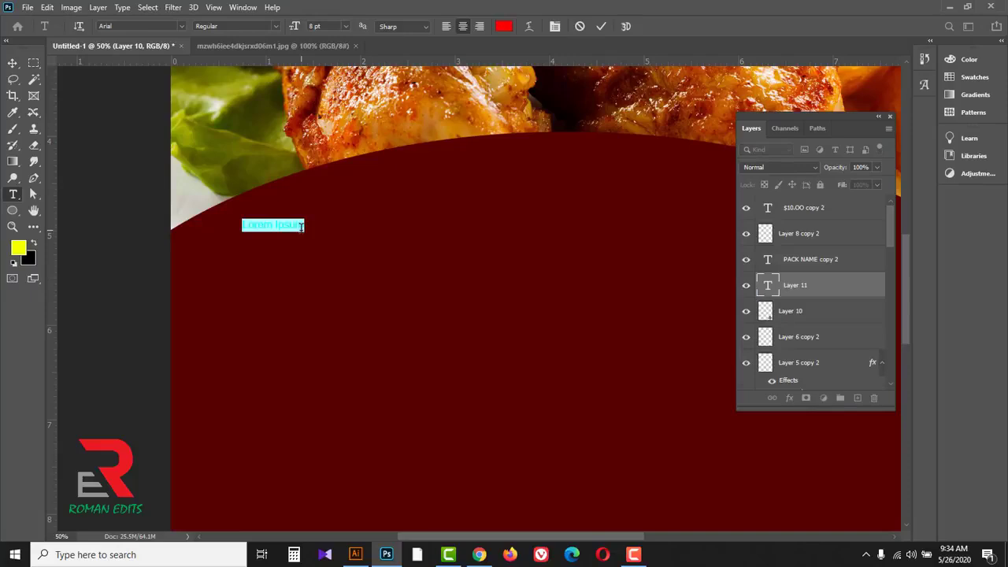
pyautogui.write('m')
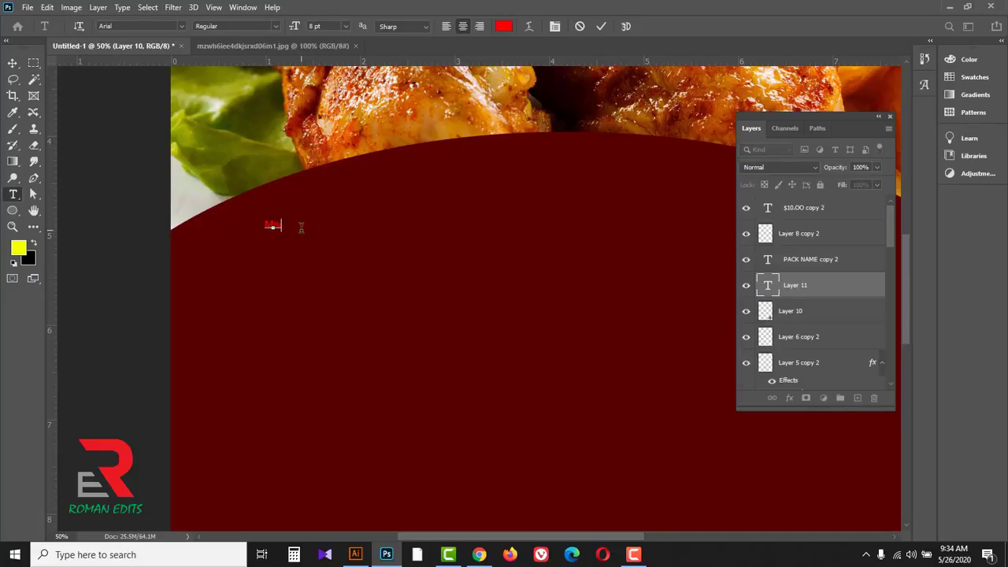
pyautogui.write('ain dishes')
# Step: Change the "Main dishes" text color to white (ffffff) and commit the text
pyautogui.tripleClick(290, 225)
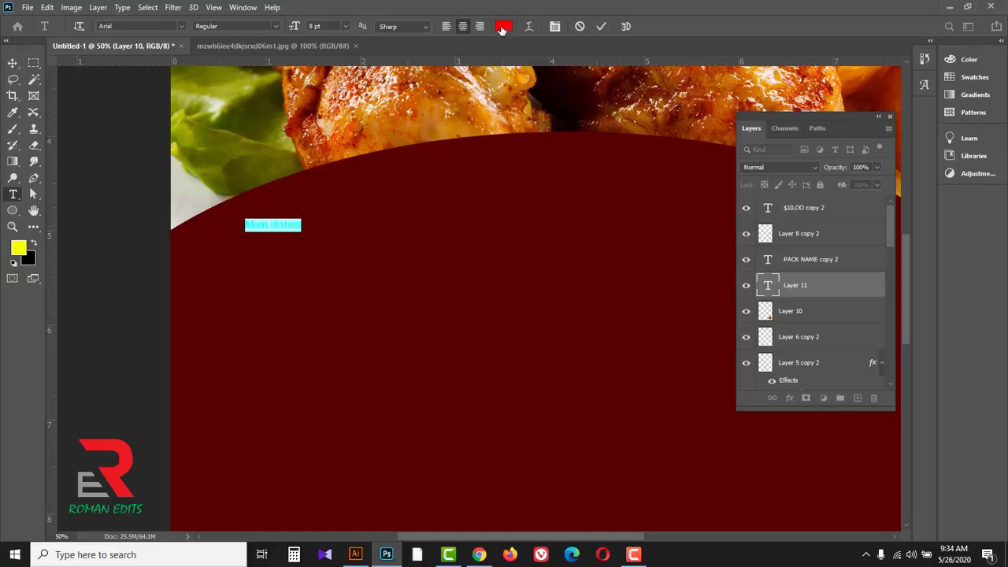
pyautogui.click(502, 28)
pyautogui.click(527, 208)
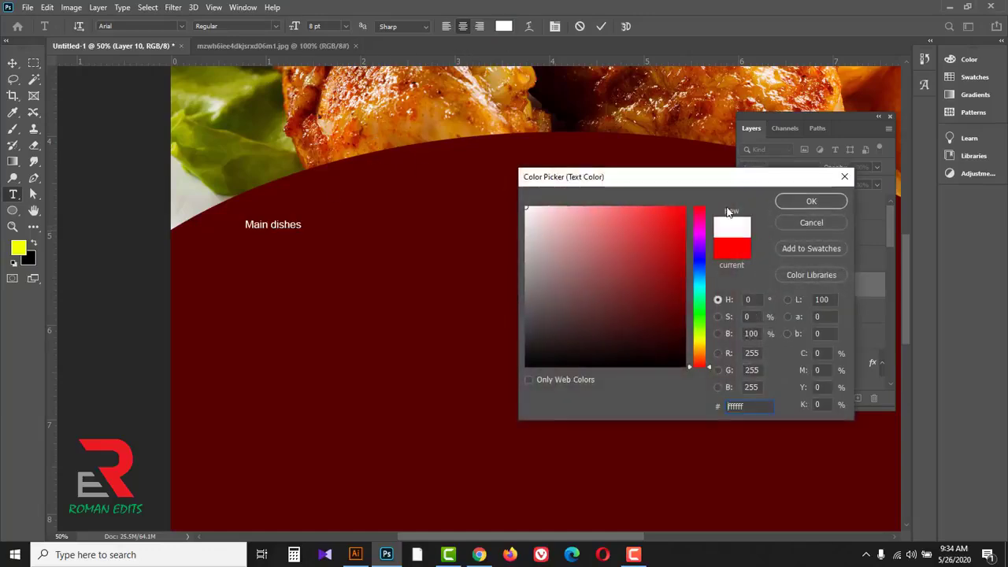
pyautogui.click(810, 202)
pyautogui.click(601, 26)
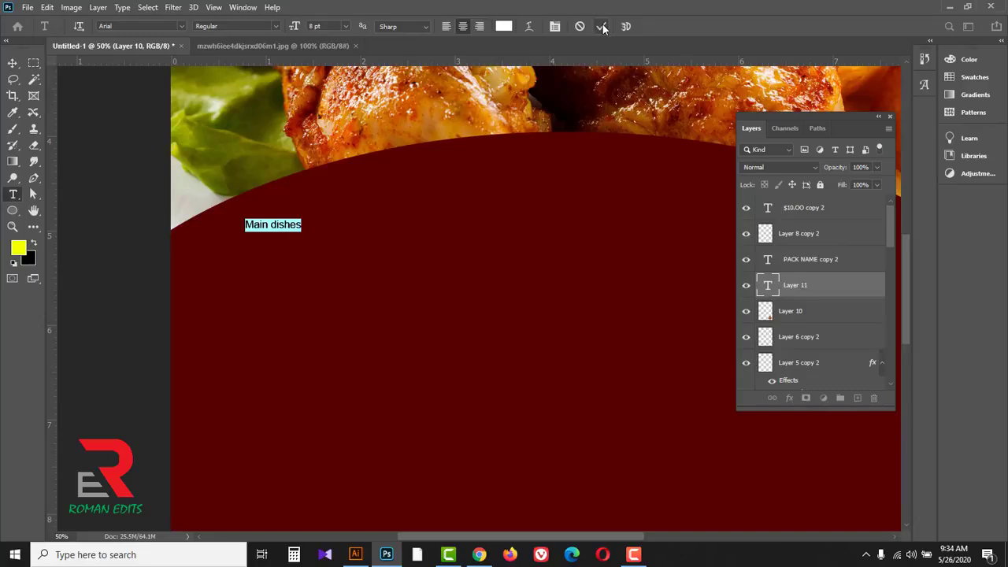
# Step: Enlarge the "Main dishes" heading to about 164% of its size
pyautogui.hotkey('ctrl', 't')
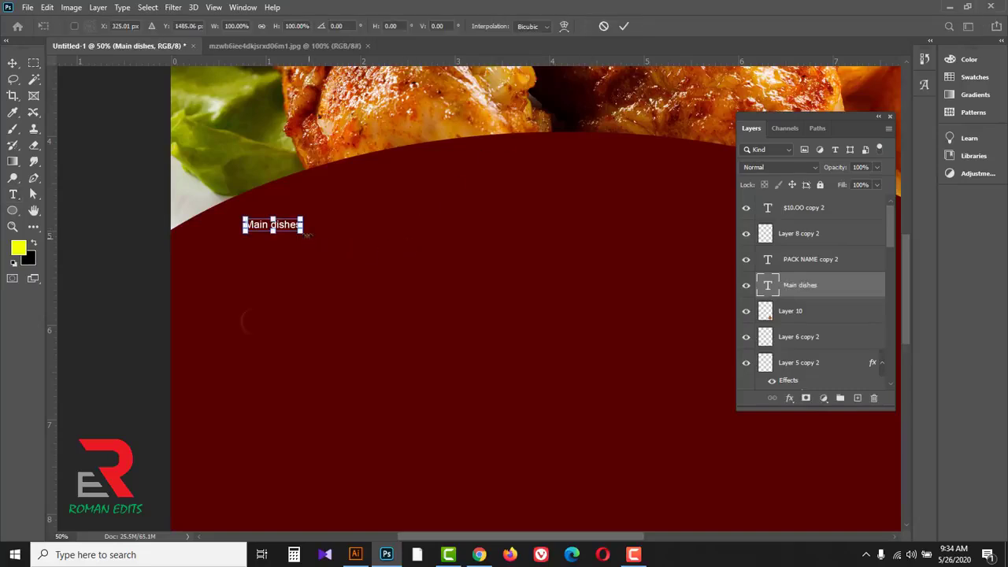
pyautogui.moveTo(306, 238); pyautogui.dragTo(339, 242)
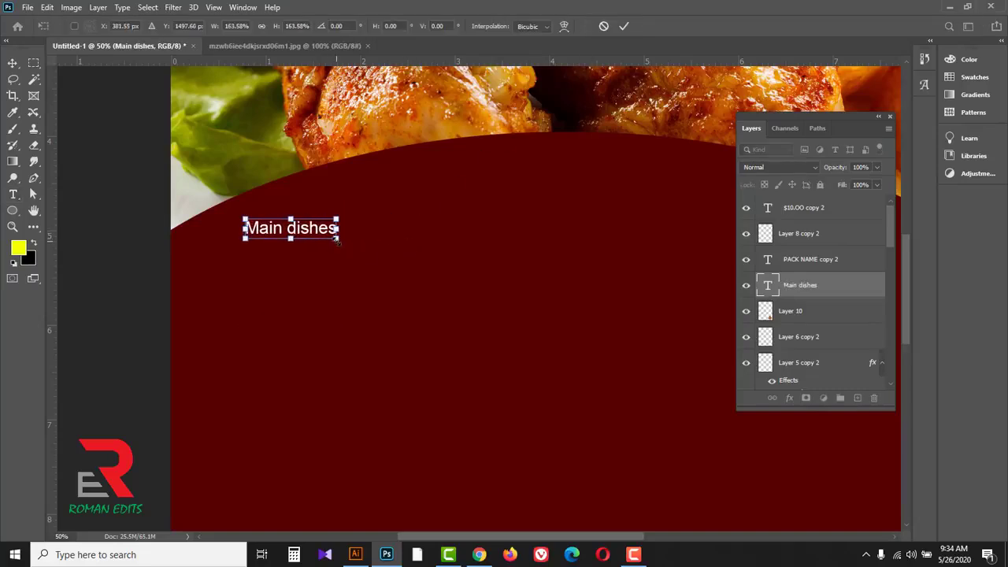
pyautogui.click(620, 28)
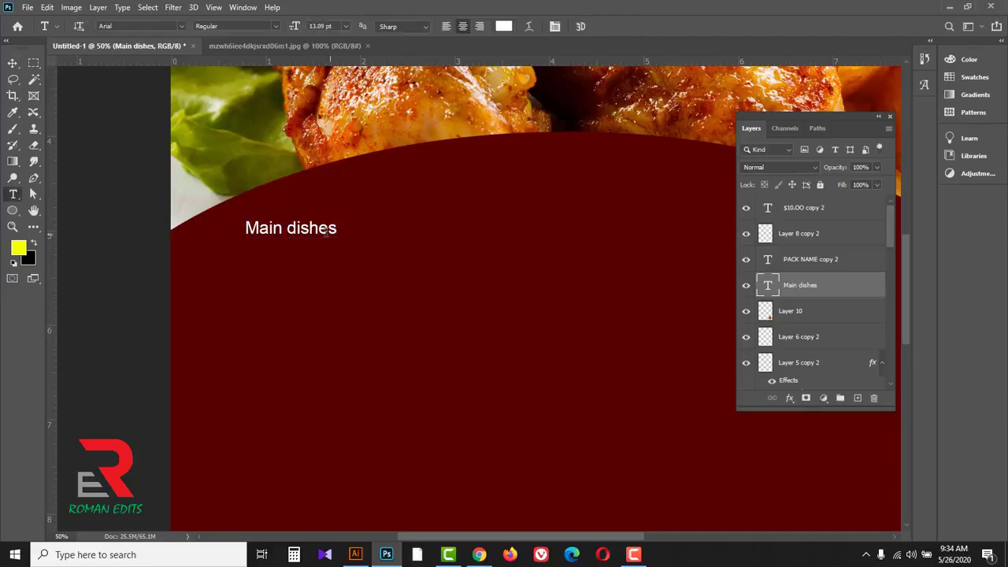
# Step: Duplicate the "Main dishes" heading and place the copy just below the original
pyautogui.click(12, 63)
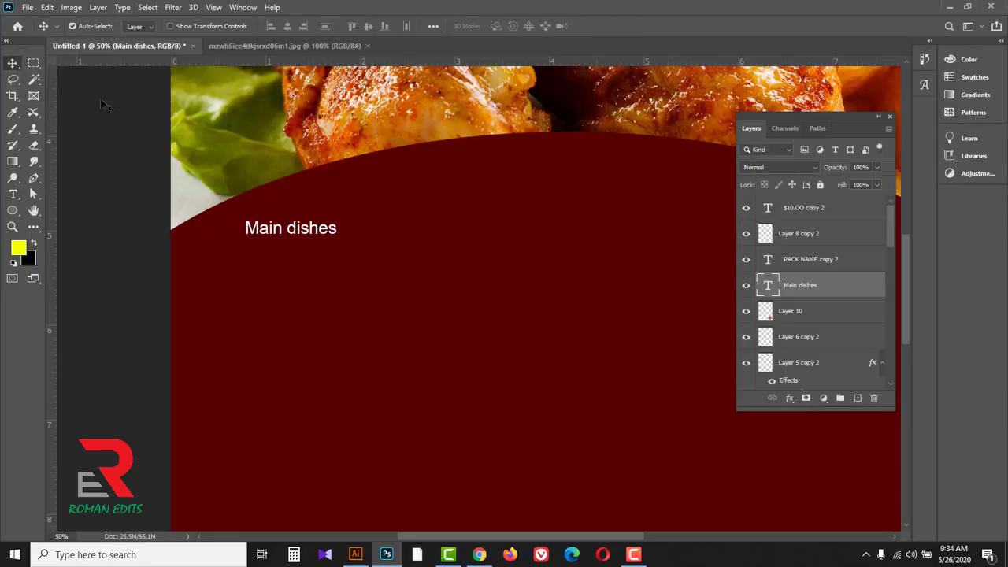
pyautogui.click(268, 230)
pyautogui.moveTo(268, 230); pyautogui.dragTo(263, 261)
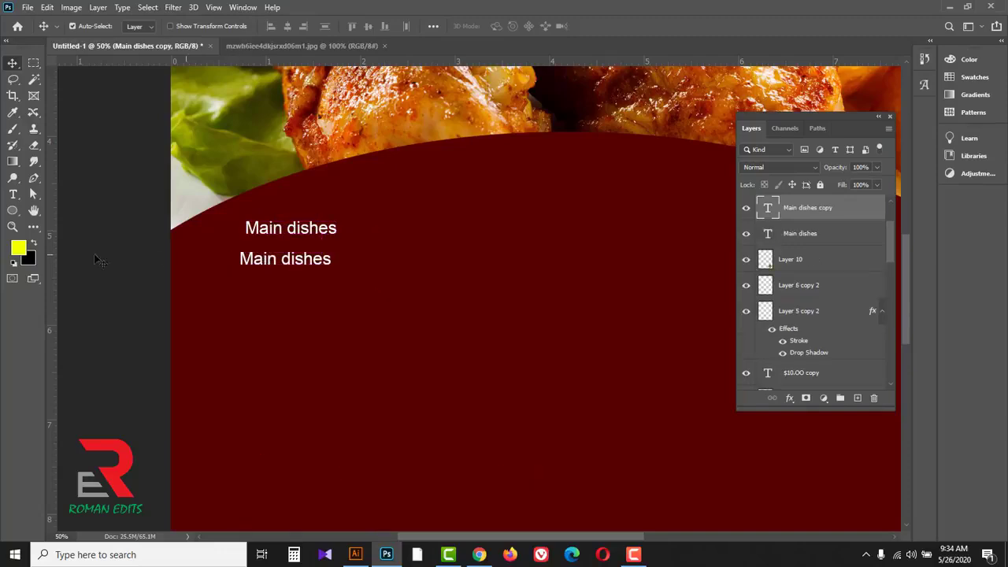
# Step: Replace the copied heading's text with "Name of dish.............$10..00", using a row of dots before the price
pyautogui.click(12, 194)
pyautogui.click(281, 260)
pyautogui.tripleClick(281, 262)
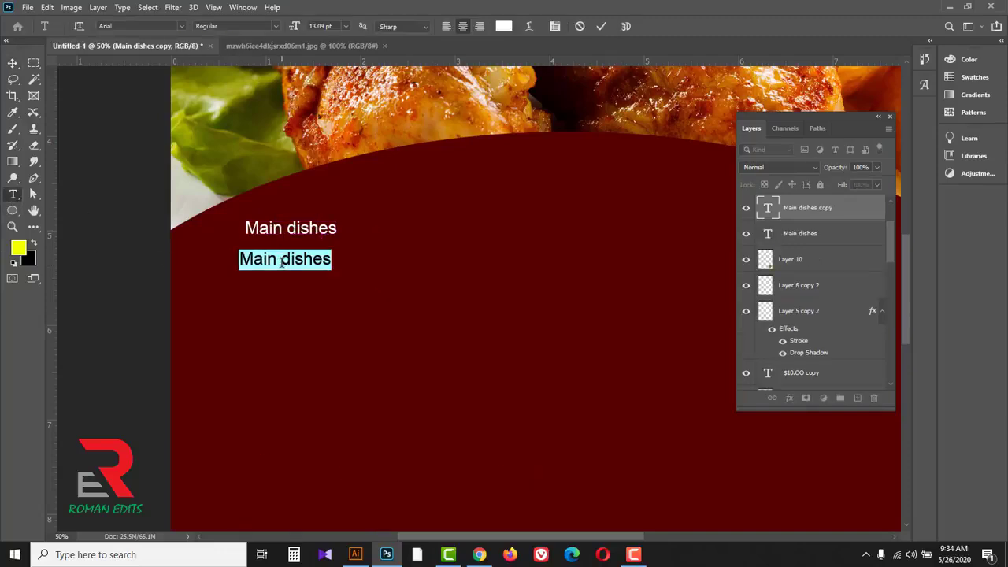
pyautogui.write('Name of D')
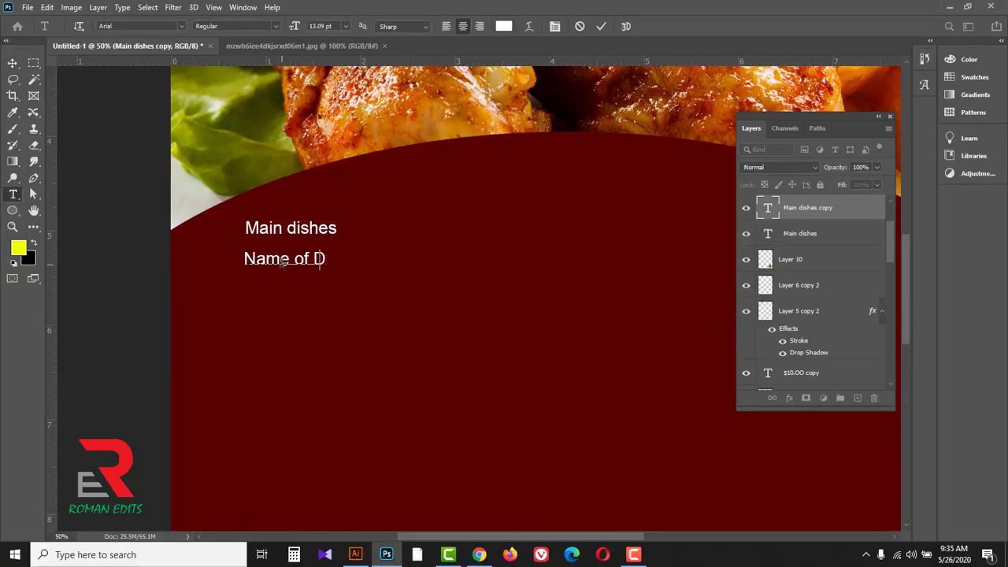
pyautogui.press('BackSpace')
pyautogui.write('dish             ')
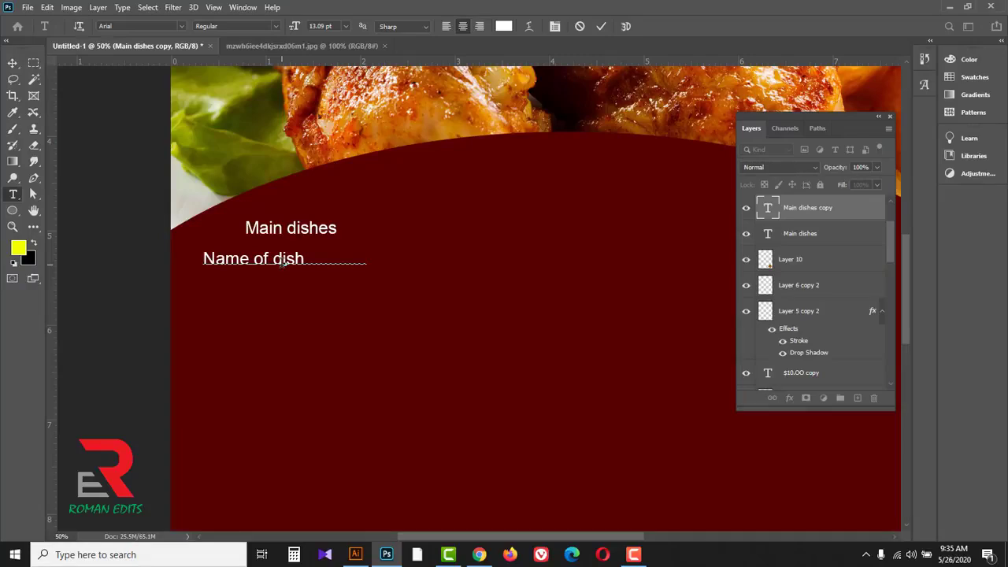
pyautogui.write('$10.00')
# Step: Raise the final "00" of the dish price with a 4 pt baseline shift
pyautogui.moveTo(376, 260); pyautogui.dragTo(411, 260)
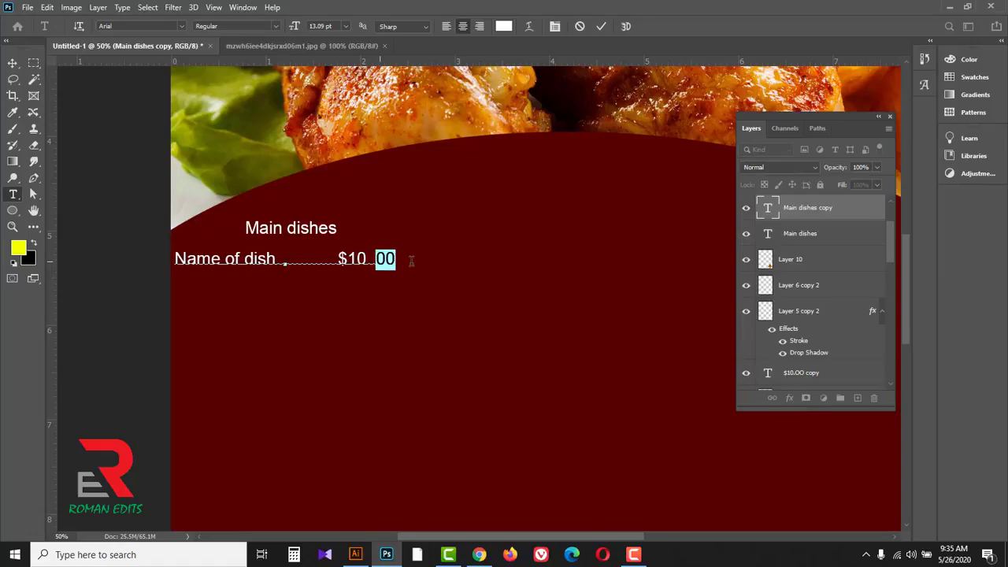
pyautogui.click(243, 9)
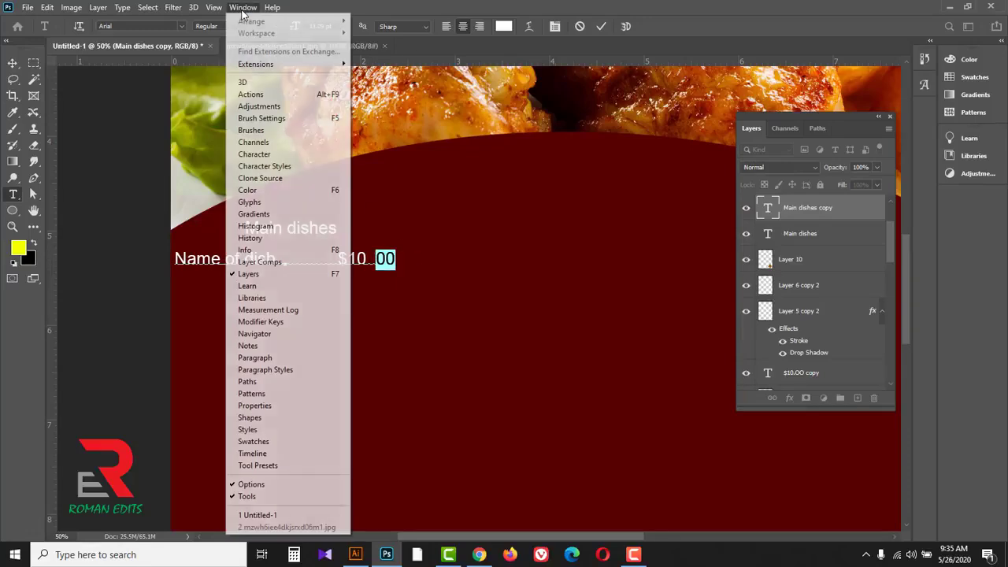
pyautogui.click(254, 155)
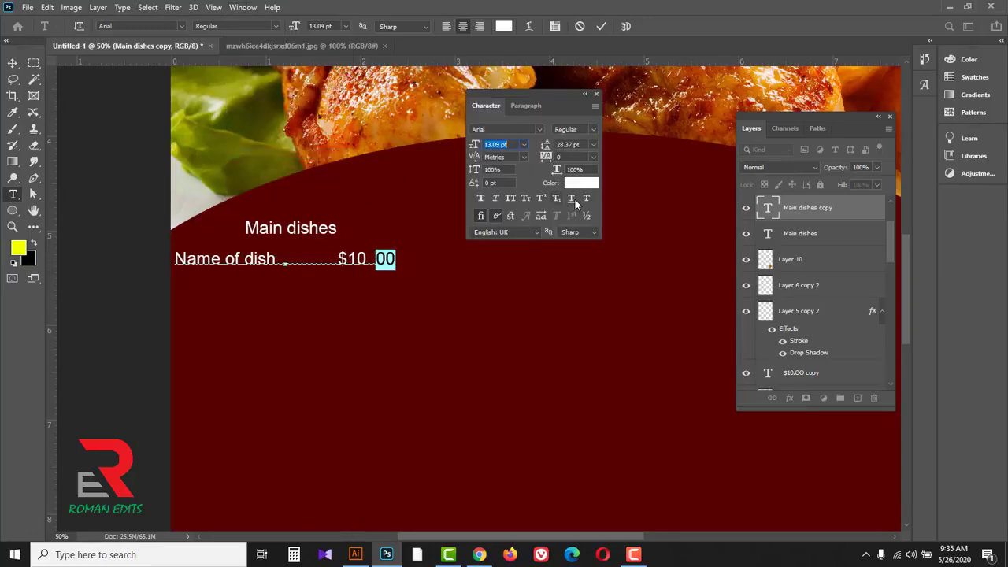
pyautogui.click(514, 183)
pyautogui.press('Up')
pyautogui.press('Up')
pyautogui.press('Up')
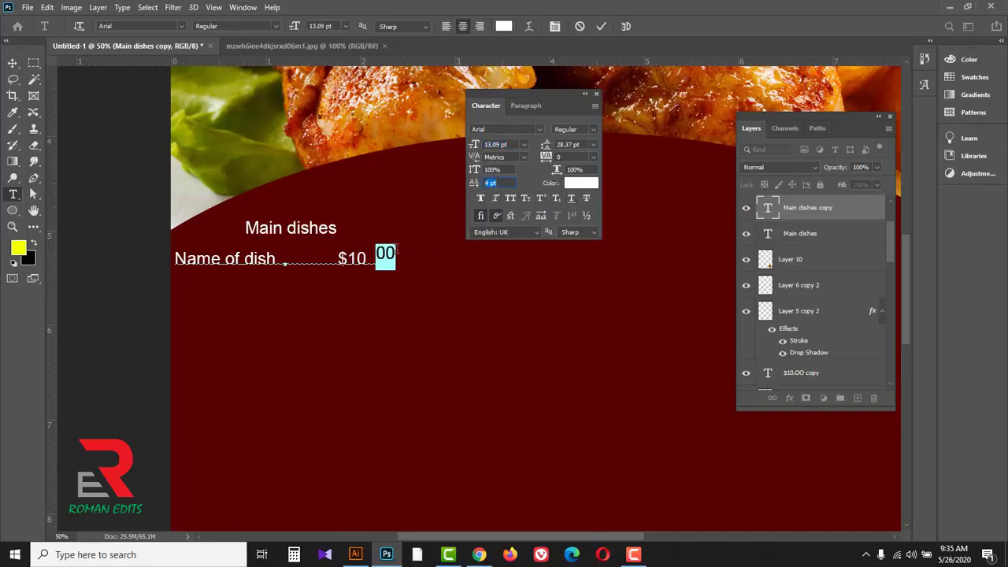
# Step: Reduce the raised "00" to a font size of 8.09 pt and commit the text
pyautogui.click(473, 145)
pyautogui.press('Down')
pyautogui.press('Down')
pyautogui.press('Down')
pyautogui.press('Down')
pyautogui.press('Down')
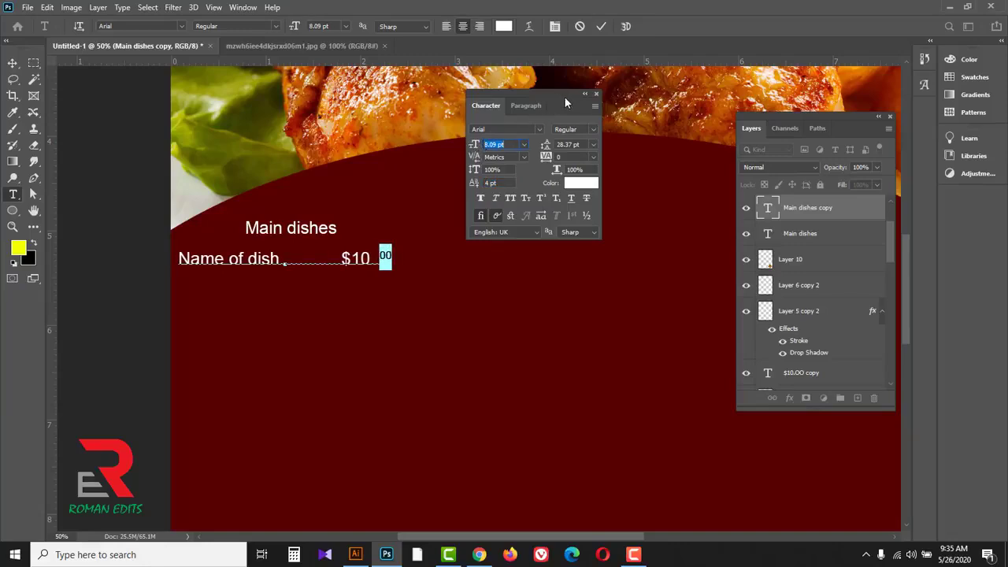
pyautogui.click(596, 93)
pyautogui.click(600, 27)
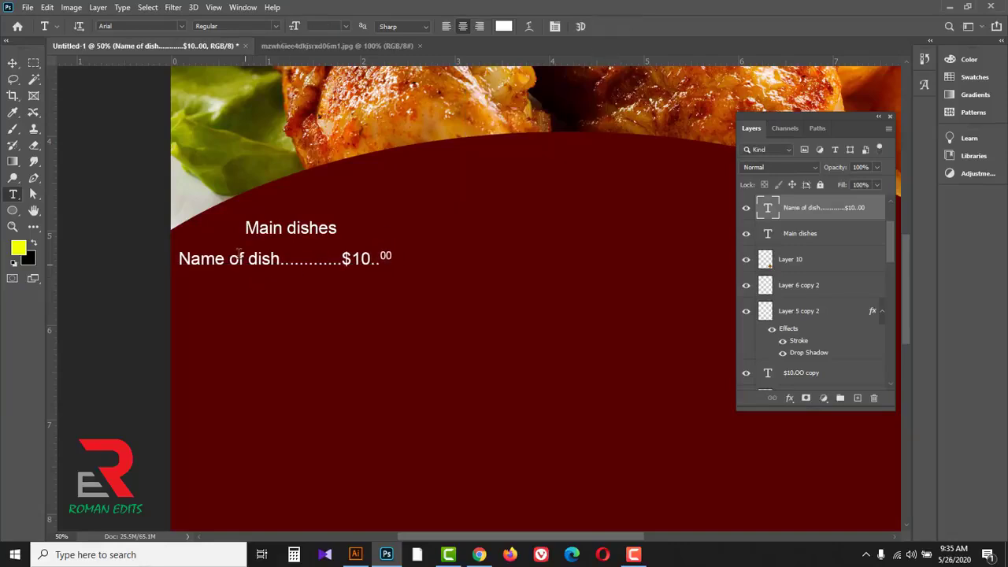
# Step: Move the "Name of dish" line slightly right and up to sit closer beneath the "Main dishes" heading
pyautogui.click(12, 63)
pyautogui.click(41, 66)
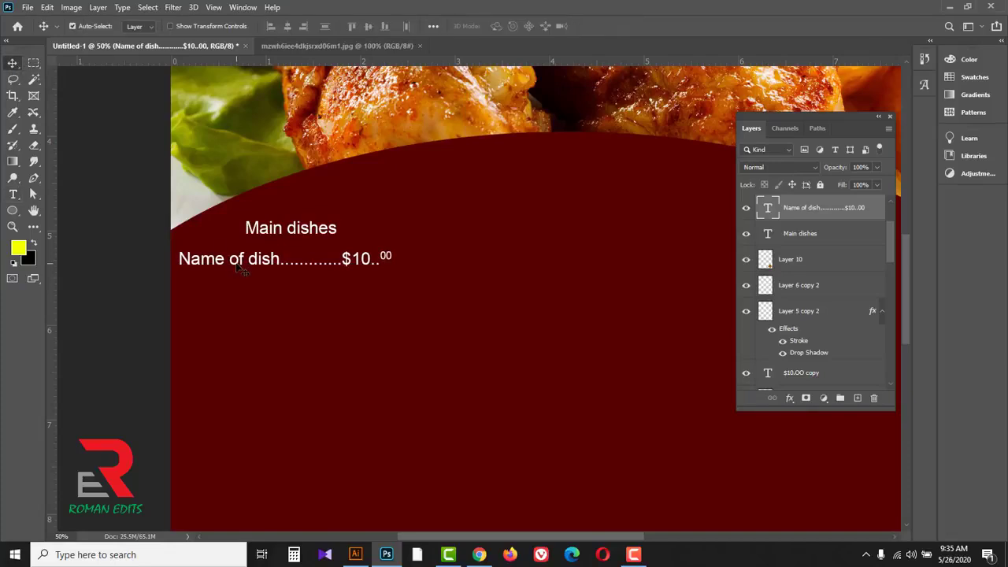
pyautogui.moveTo(236, 260); pyautogui.dragTo(272, 258)
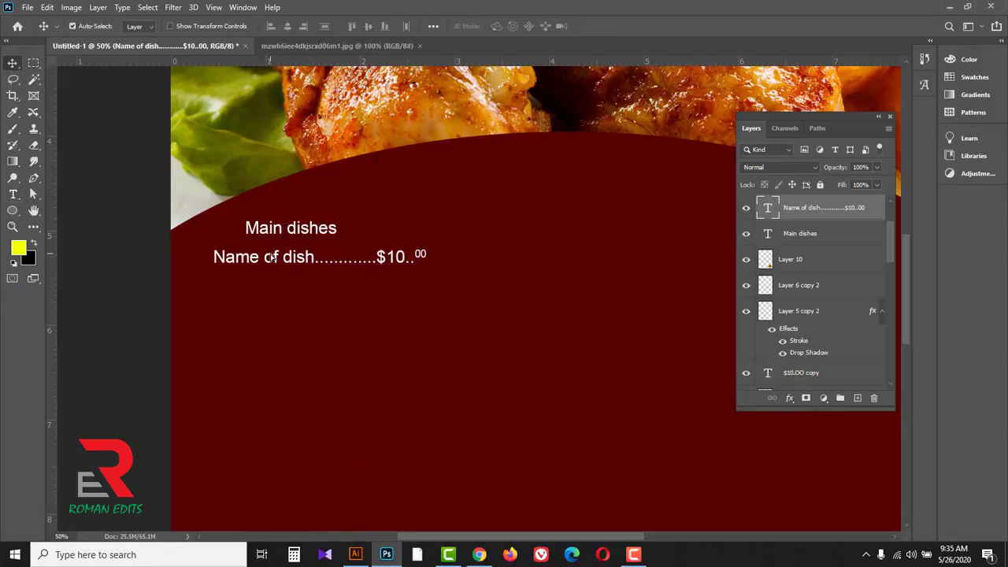
# Step: Delete the "Name of dish" and "Main dishes" text layers from the menu
pyautogui.keyDown('ctrl'); pyautogui.keyDown('alt'); pyautogui.click(309, 286); pyautogui.keyUp('alt'); pyautogui.keyUp('ctrl')
pyautogui.keyDown('ctrl'); pyautogui.keyDown('alt'); pyautogui.click(325, 293); pyautogui.keyUp('alt'); pyautogui.keyUp('ctrl')
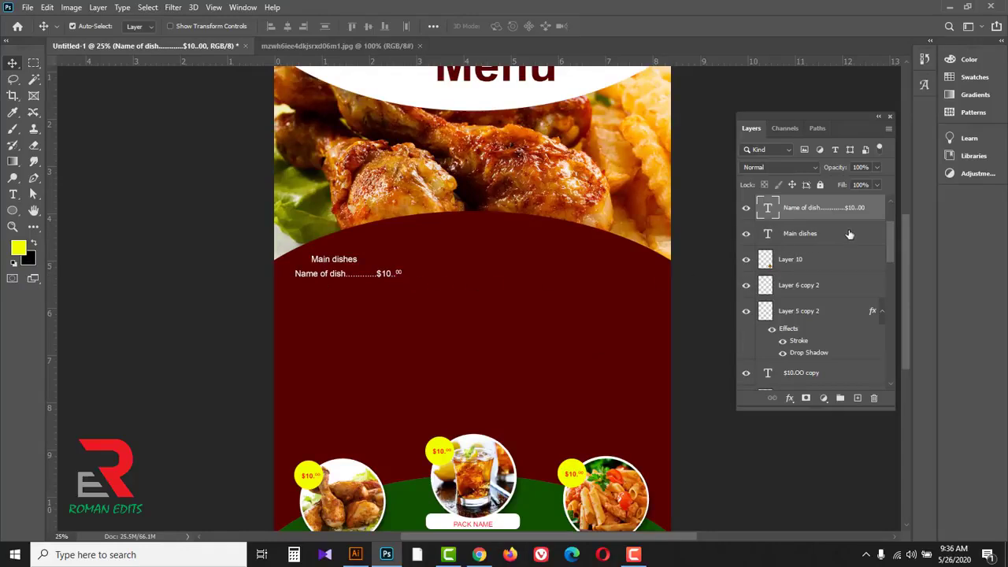
pyautogui.keyDown('shift'); pyautogui.click(821, 235); pyautogui.keyUp('shift')
pyautogui.moveTo(850, 234); pyautogui.dragTo(874, 398)
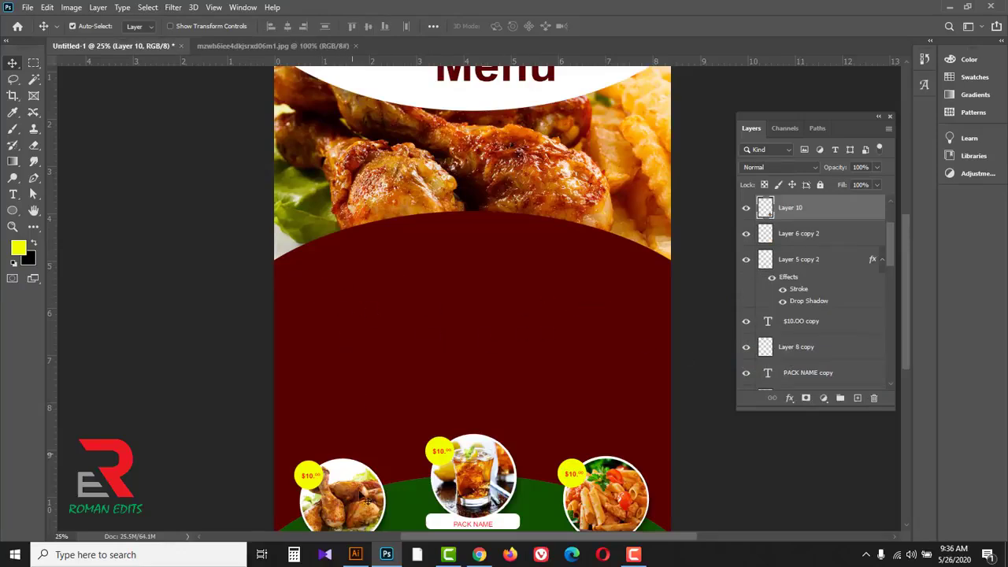
# Step: Switch to Illustrator and copy all the menu text and the divider line from TEXT.ai
pyautogui.click(355, 554)
pyautogui.click(545, 382)
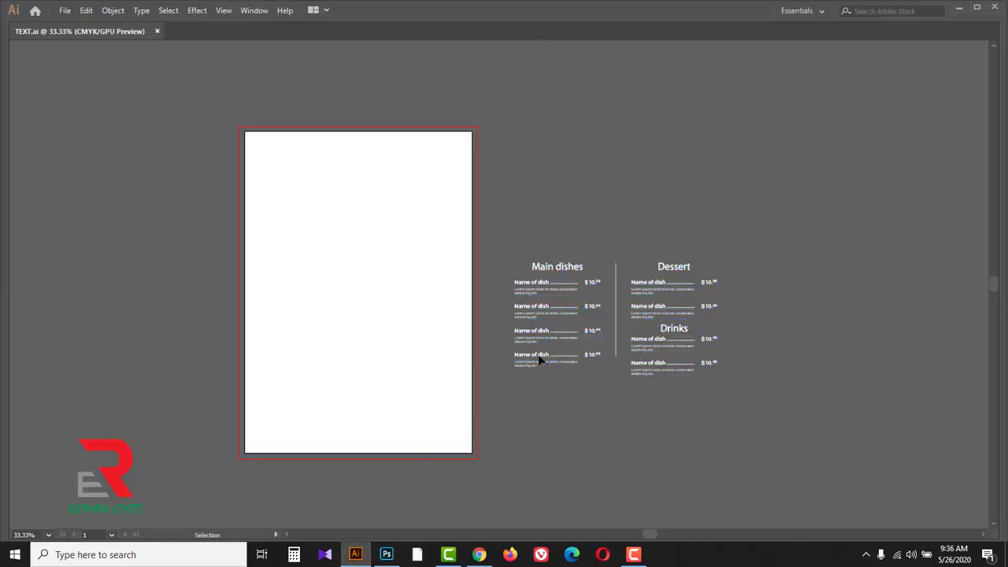
pyautogui.press('a')
pyautogui.hotkey('ctrl', 'a')
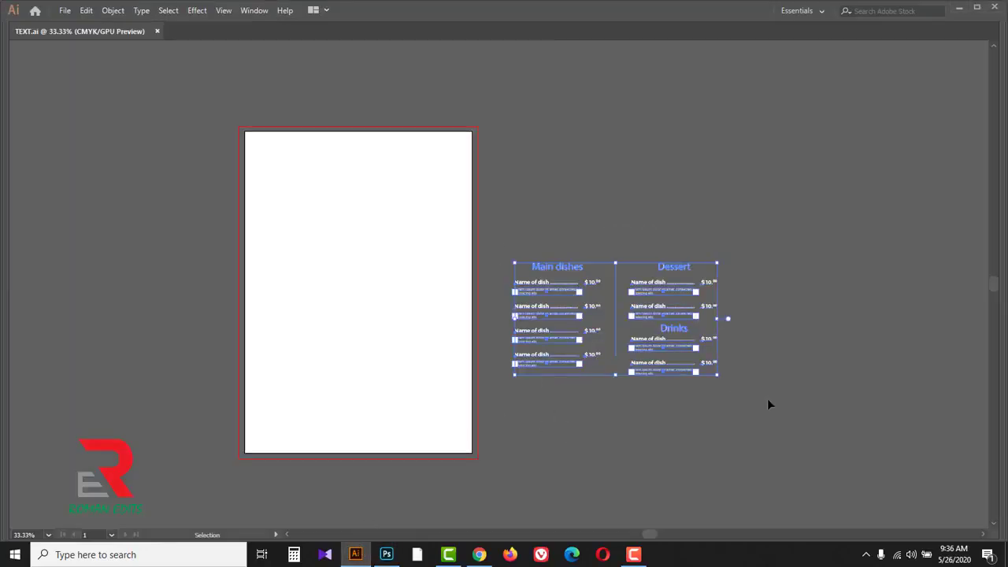
pyautogui.hotkey('ctrl', 'c')
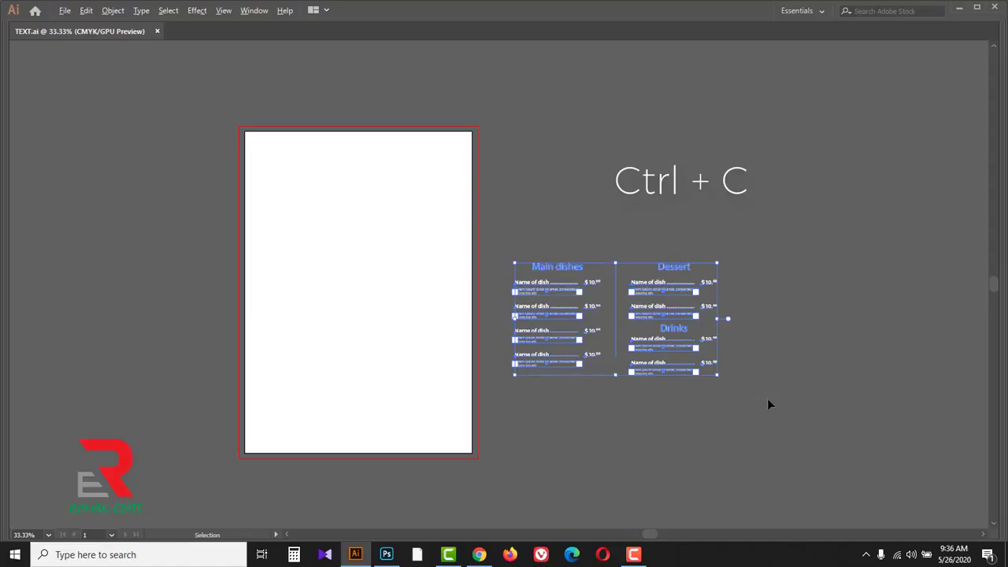
# Step: Back in Photoshop, paste the copied menu text as pixels and position it within the dark red area, just above the food packs
pyautogui.hotkey('alt', 'Tab')
pyautogui.hotkey('ctrl', 'v')
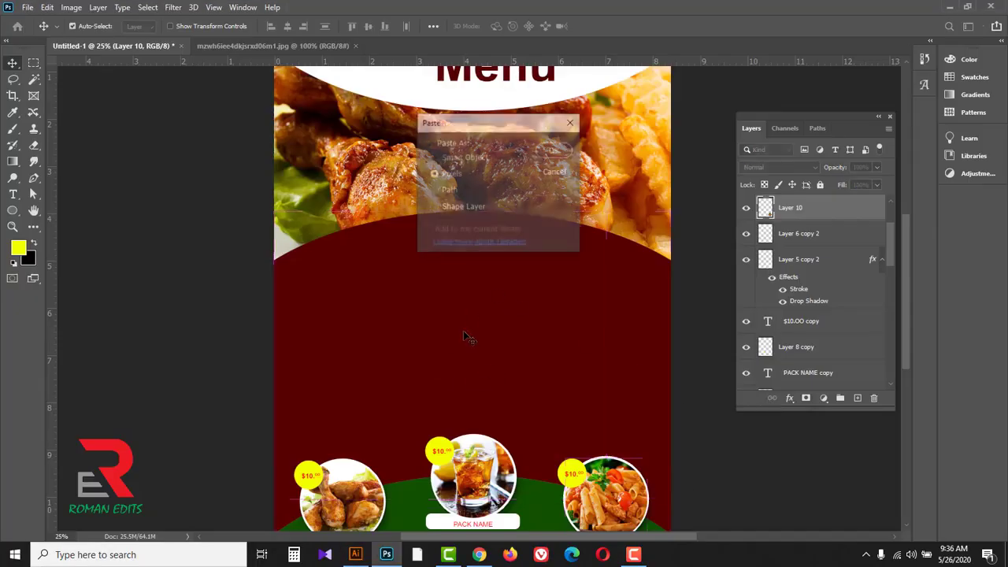
pyautogui.click(554, 151)
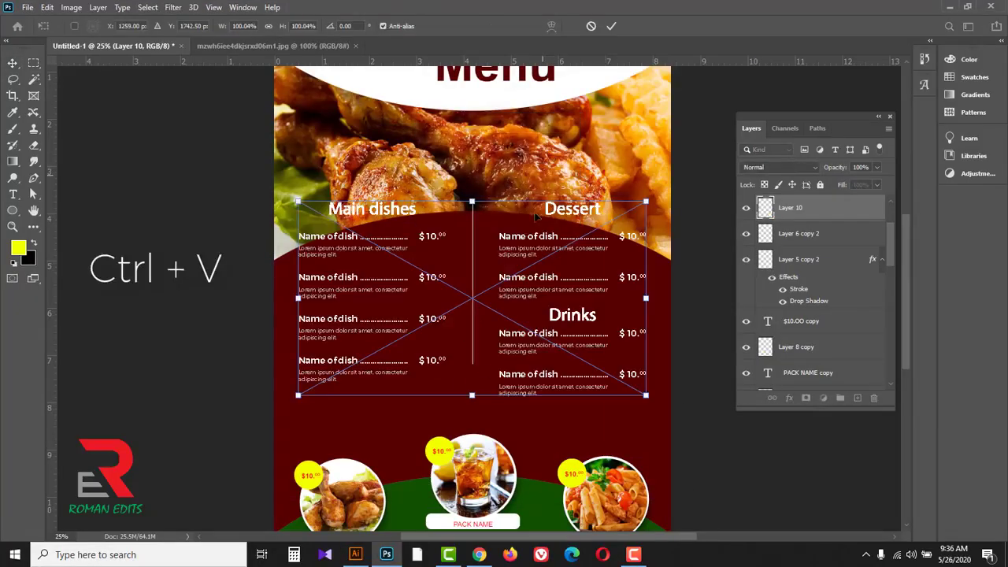
pyautogui.moveTo(527, 254); pyautogui.dragTo(530, 283)
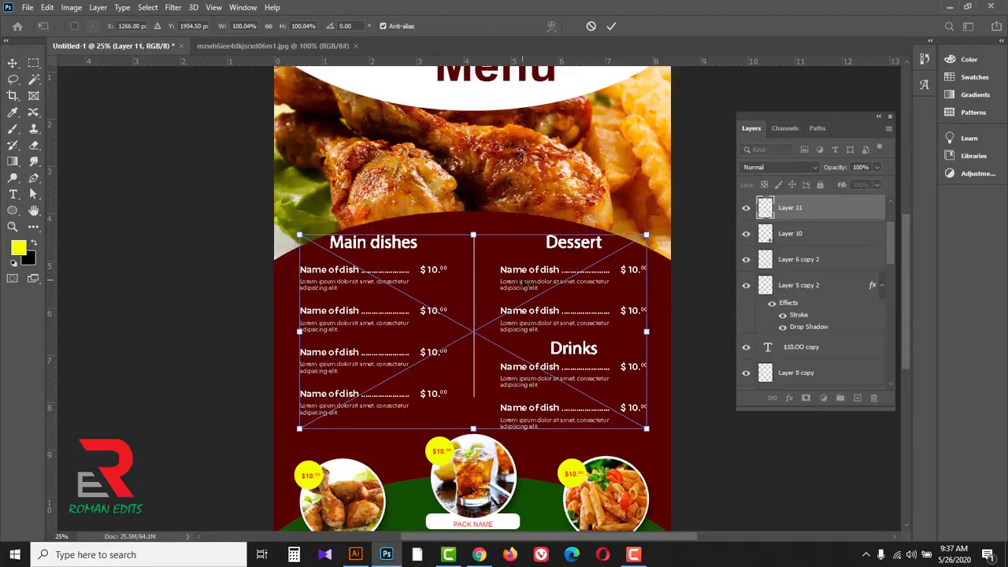
pyautogui.click(611, 27)
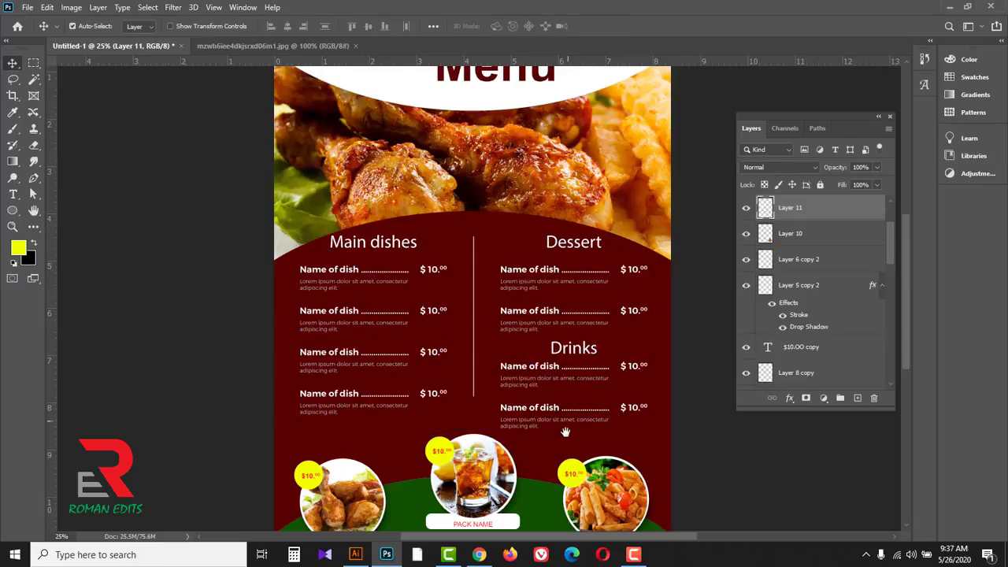
pyautogui.keyDown('ctrl'); pyautogui.keyDown('alt'); pyautogui.click(566, 399); pyautogui.keyUp('alt'); pyautogui.keyUp('ctrl')
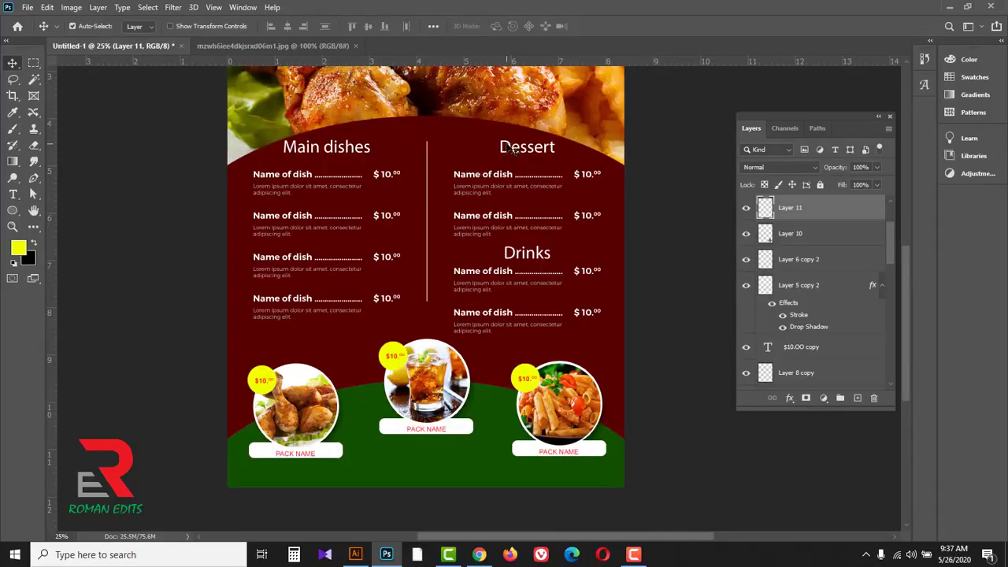
pyautogui.moveTo(511, 150); pyautogui.dragTo(509, 156)
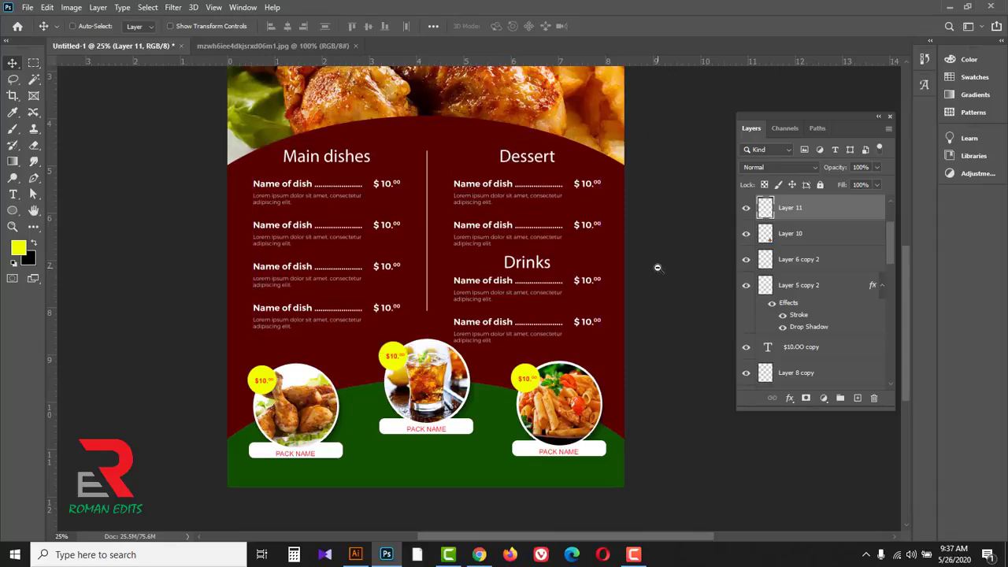
# Step: Group all layers above the Background and toggle the group's visibility off and on
pyautogui.hotkey('ctrl', '-')
pyautogui.moveTo(560, 311); pyautogui.dragTo(633, 342)
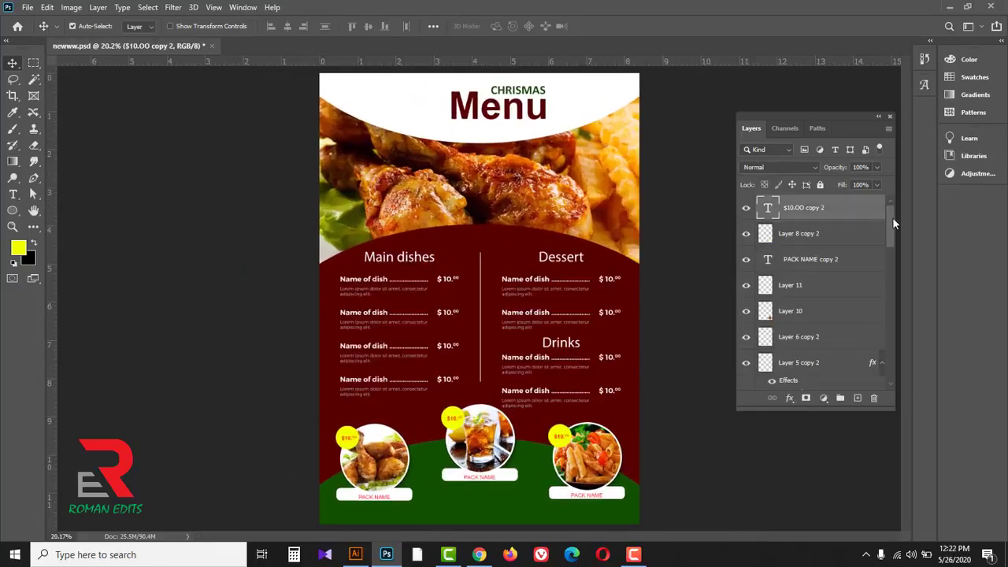
pyautogui.moveTo(892, 219); pyautogui.dragTo(892, 361)
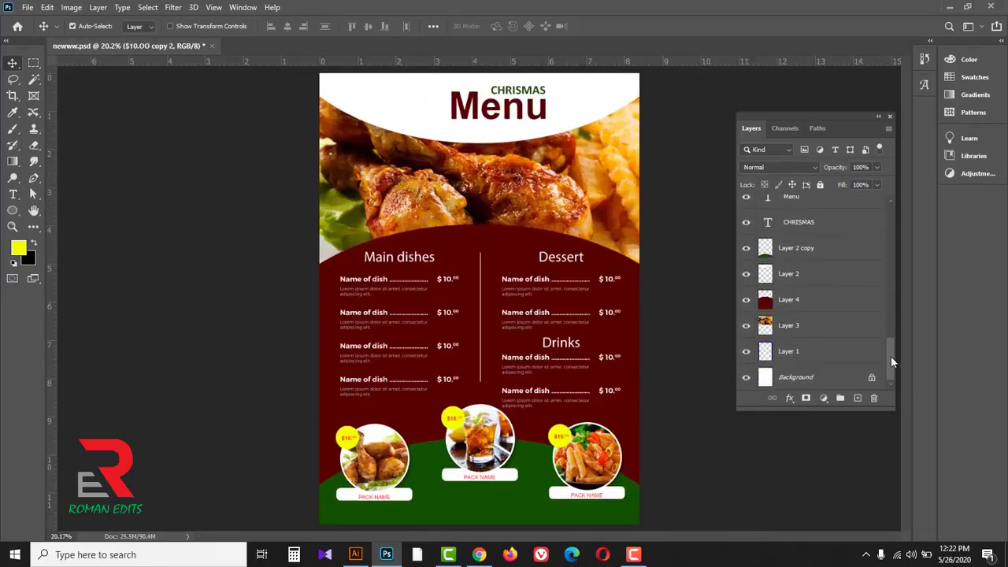
pyautogui.keyDown('shift'); pyautogui.click(831, 353); pyautogui.keyUp('shift')
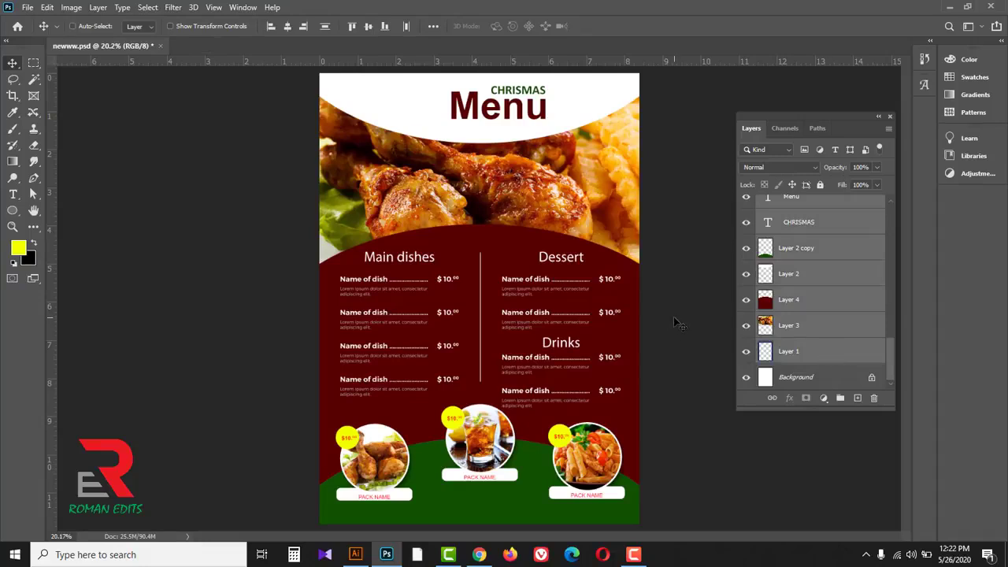
pyautogui.hotkey('ctrl', 'g')
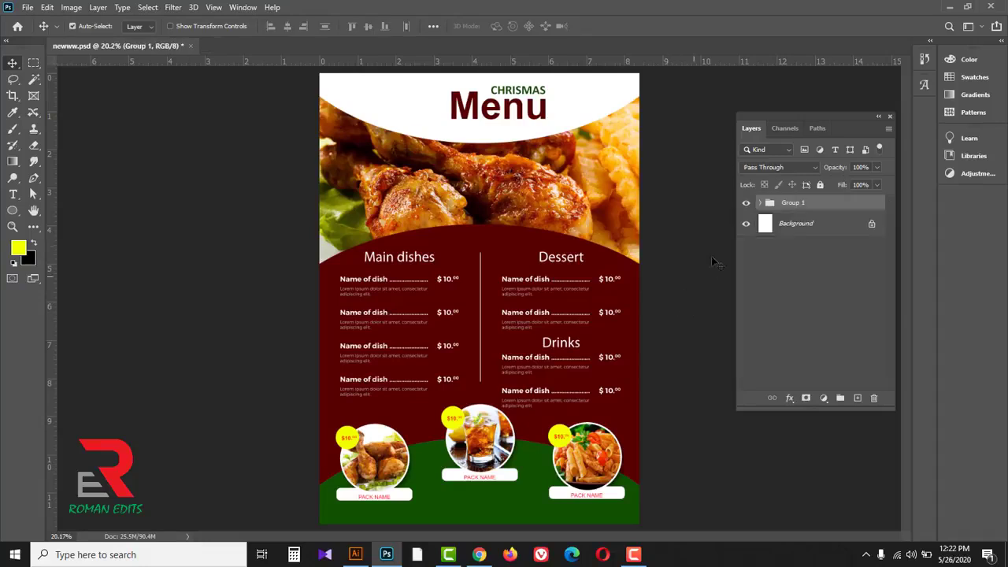
pyautogui.click(747, 203)
pyautogui.click(747, 203)
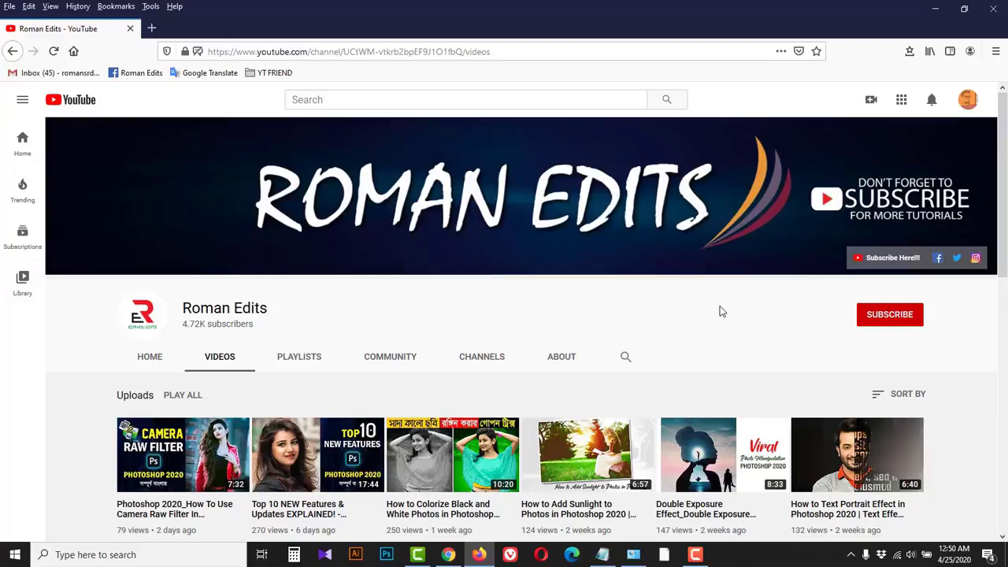
# Step: In the browser, subscribe to the Roman Edits YouTube channel and set its notifications to All
pyautogui.click(887, 320)
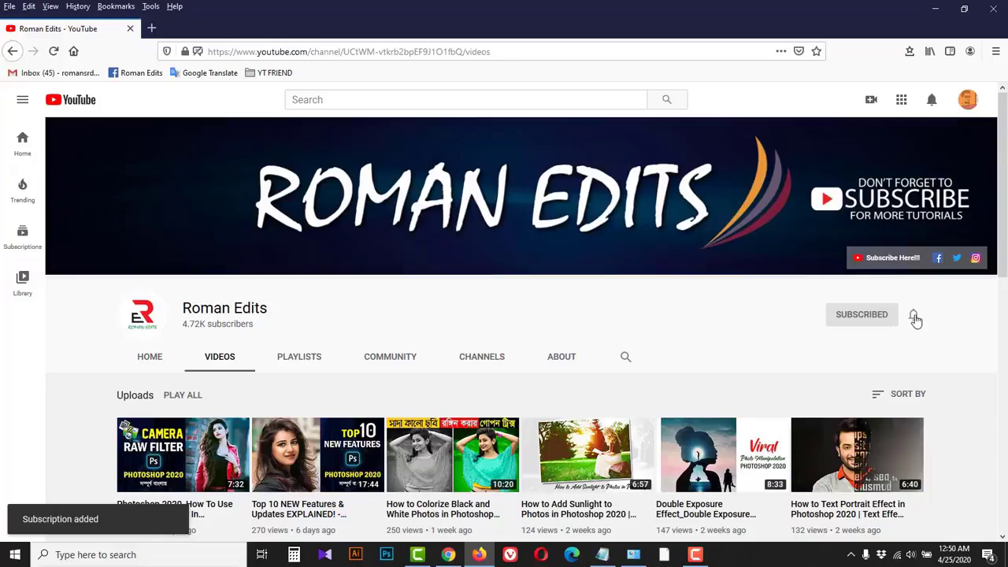
pyautogui.click(914, 316)
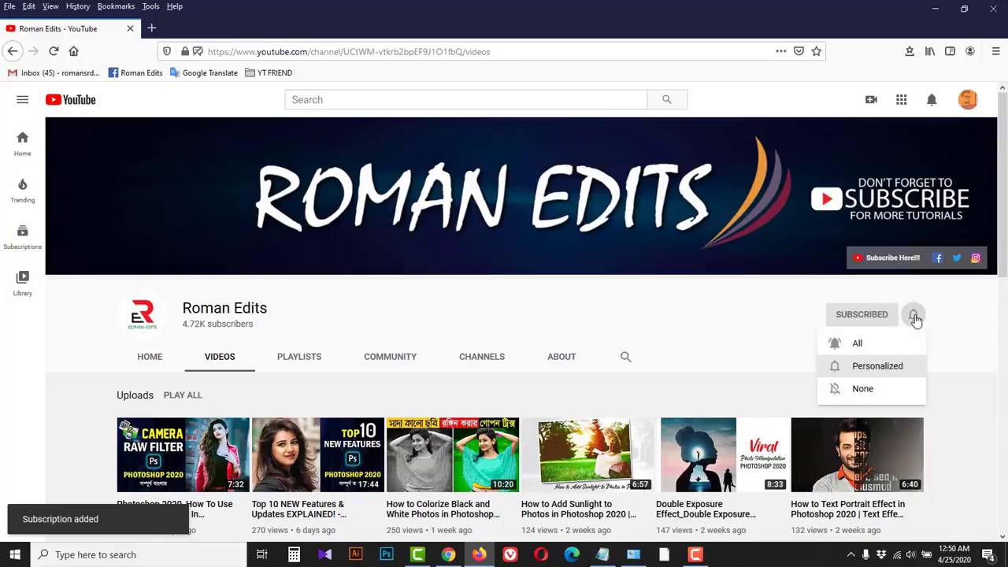
pyautogui.click(880, 348)
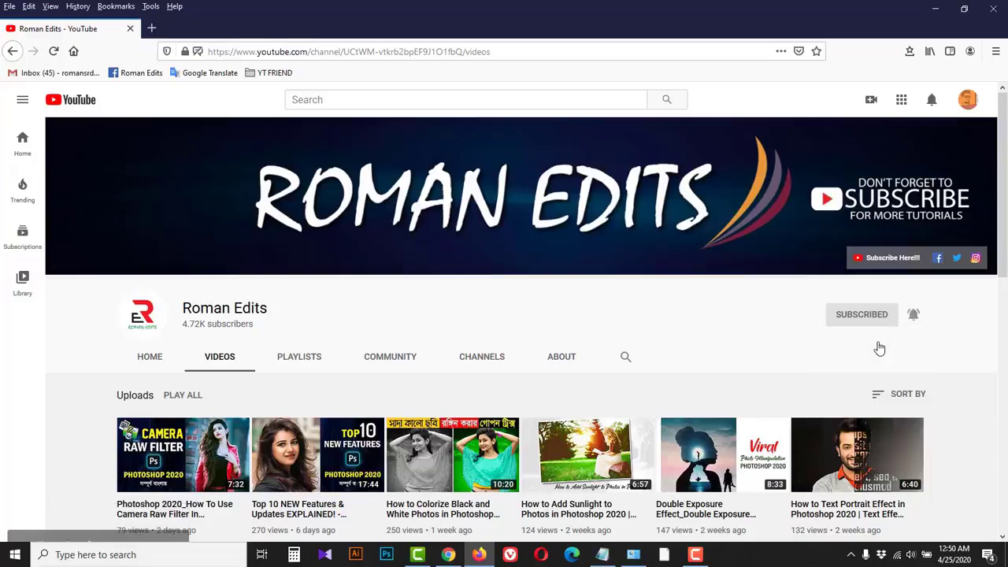